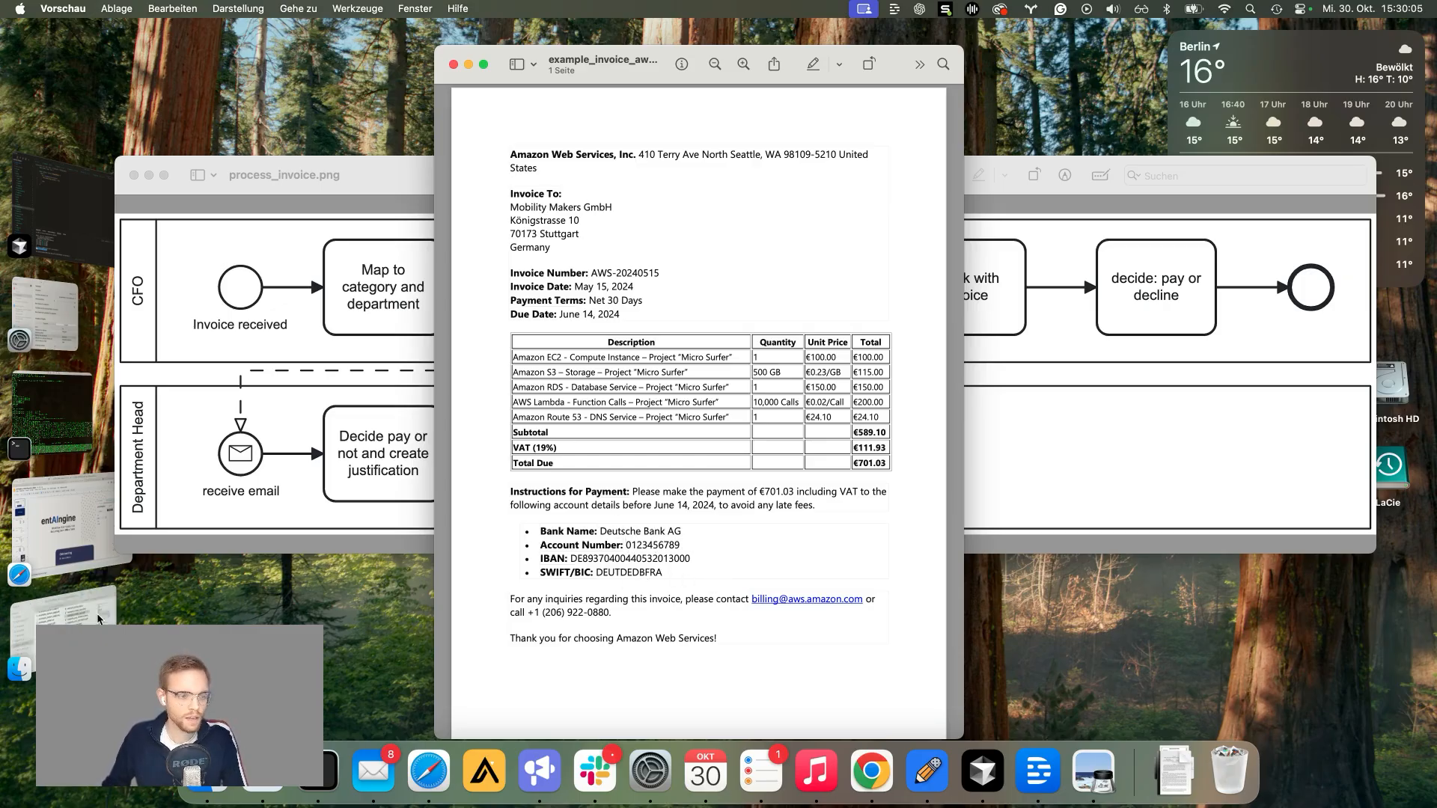
Step: Open mapping_projects_departments.pdf from the sample invoice folder in Preview
click(64, 606)
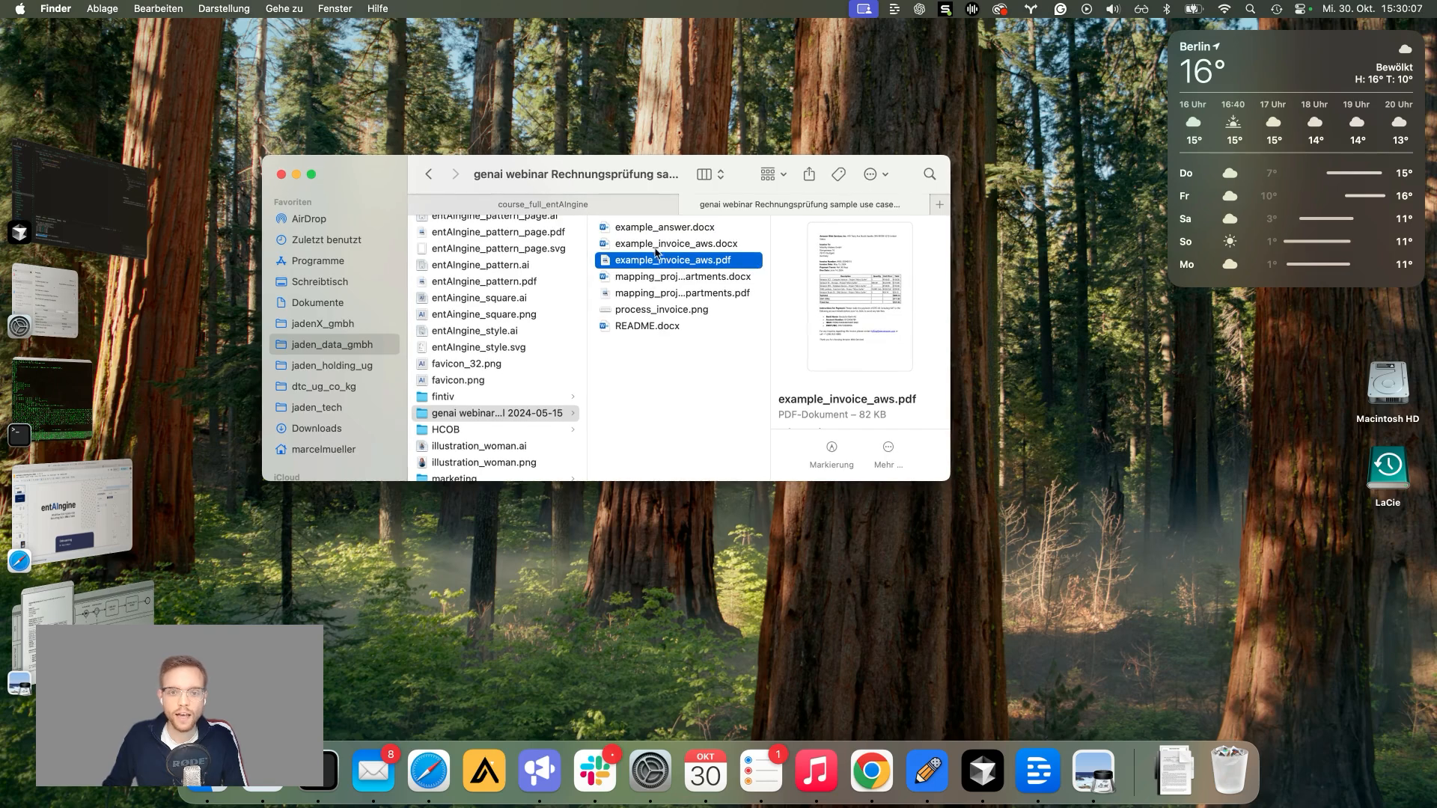
click(648, 297)
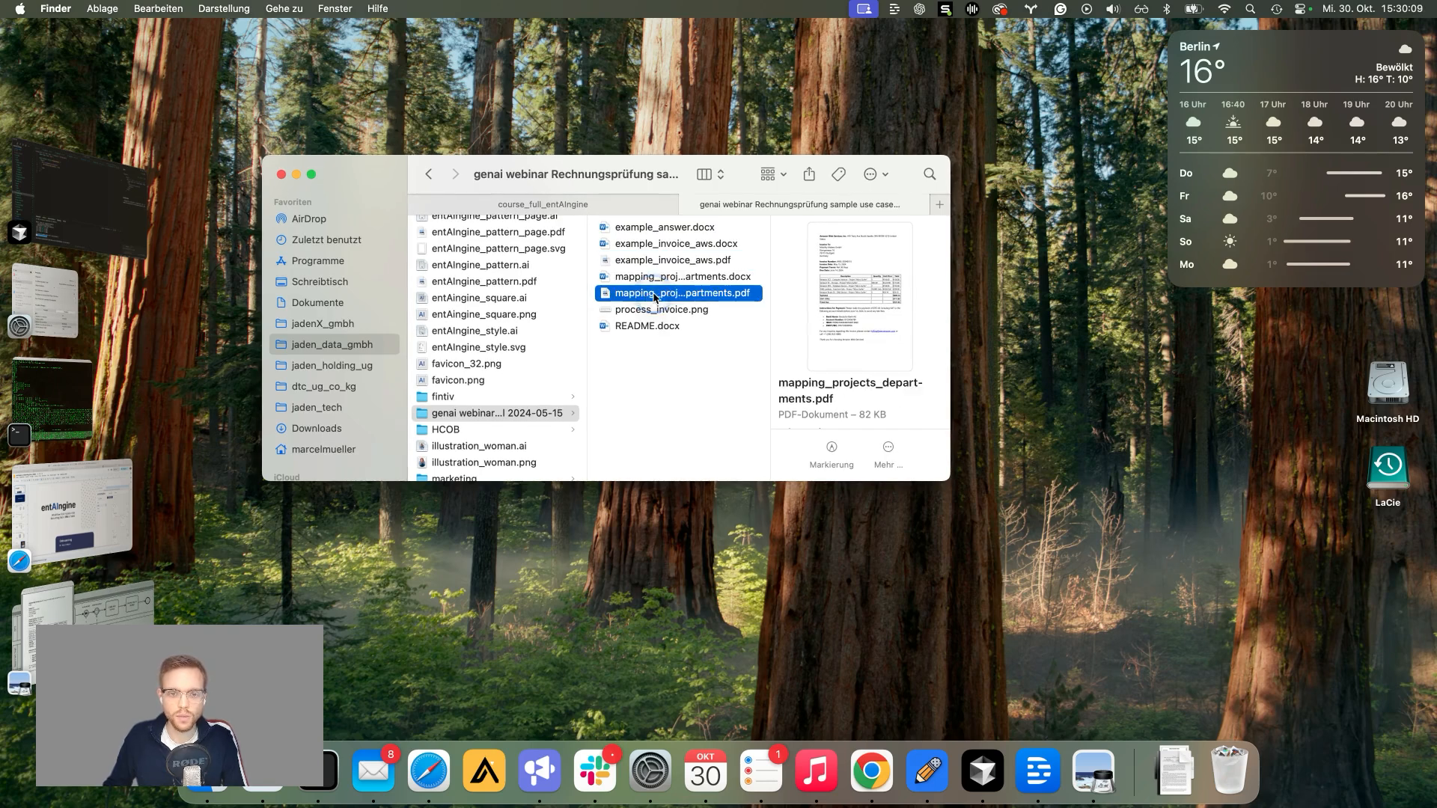
double_click(646, 296)
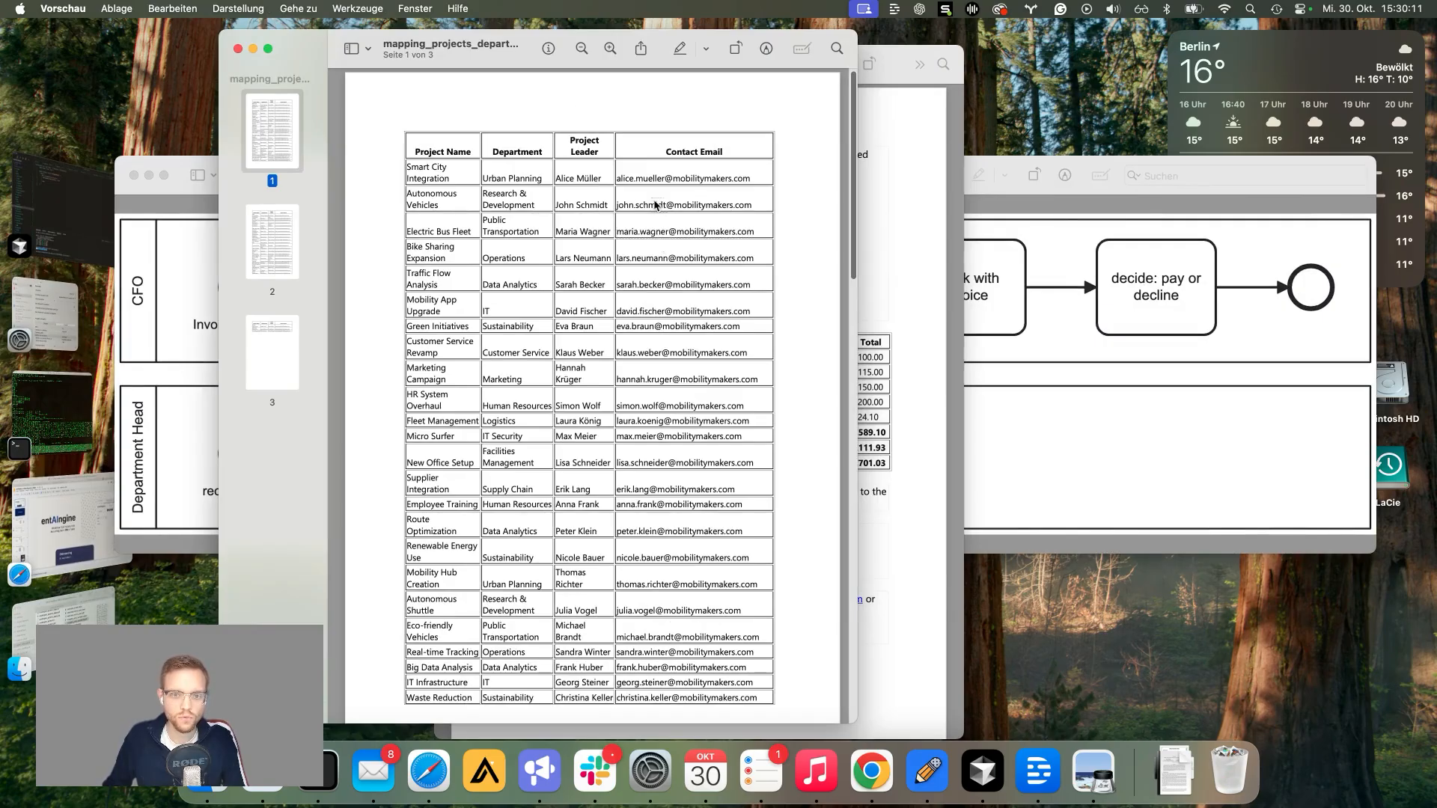
Step: Arrange the mapping PDF and the AWS invoice windows side by side
drag(488, 62, 675, 59)
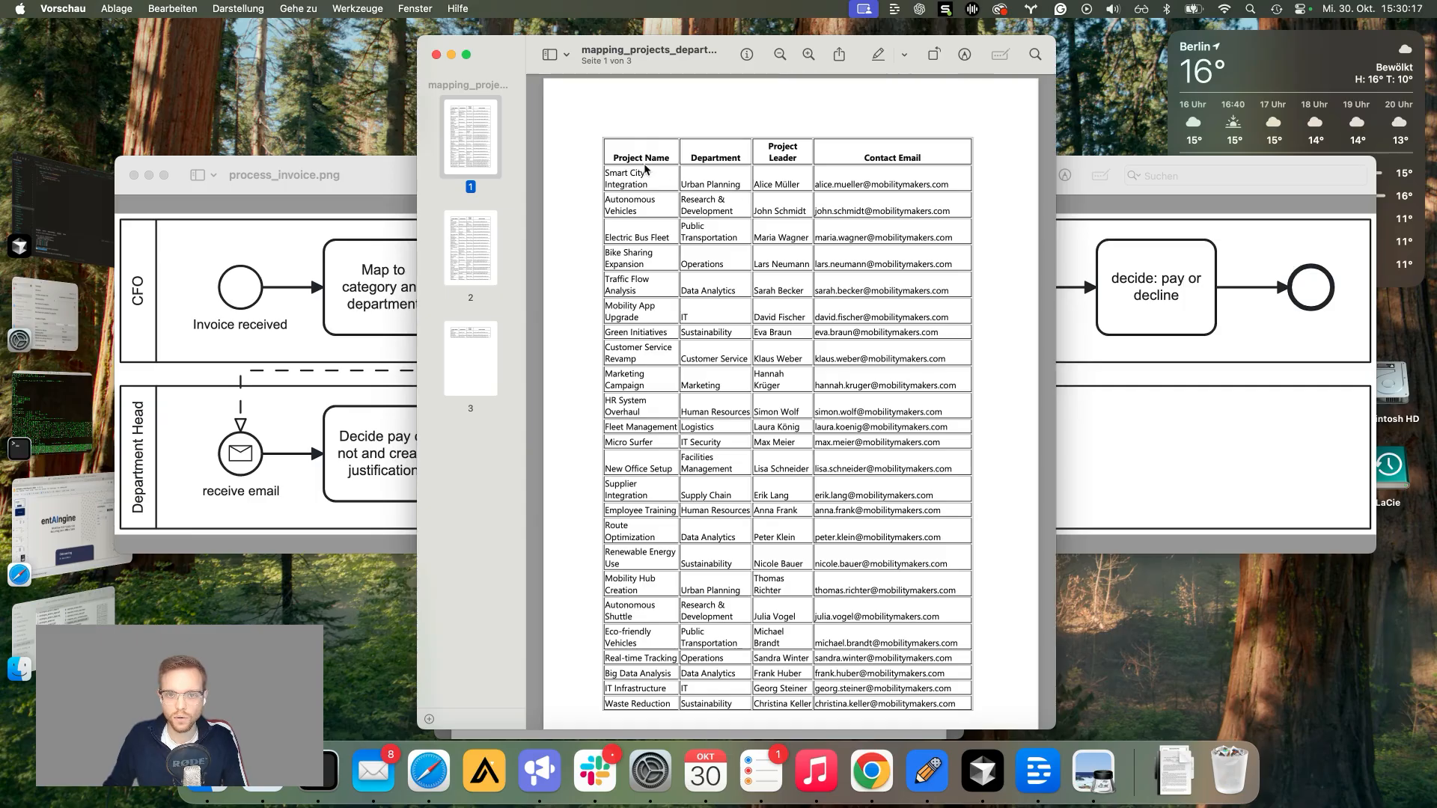
scroll(642, 282, down, 1)
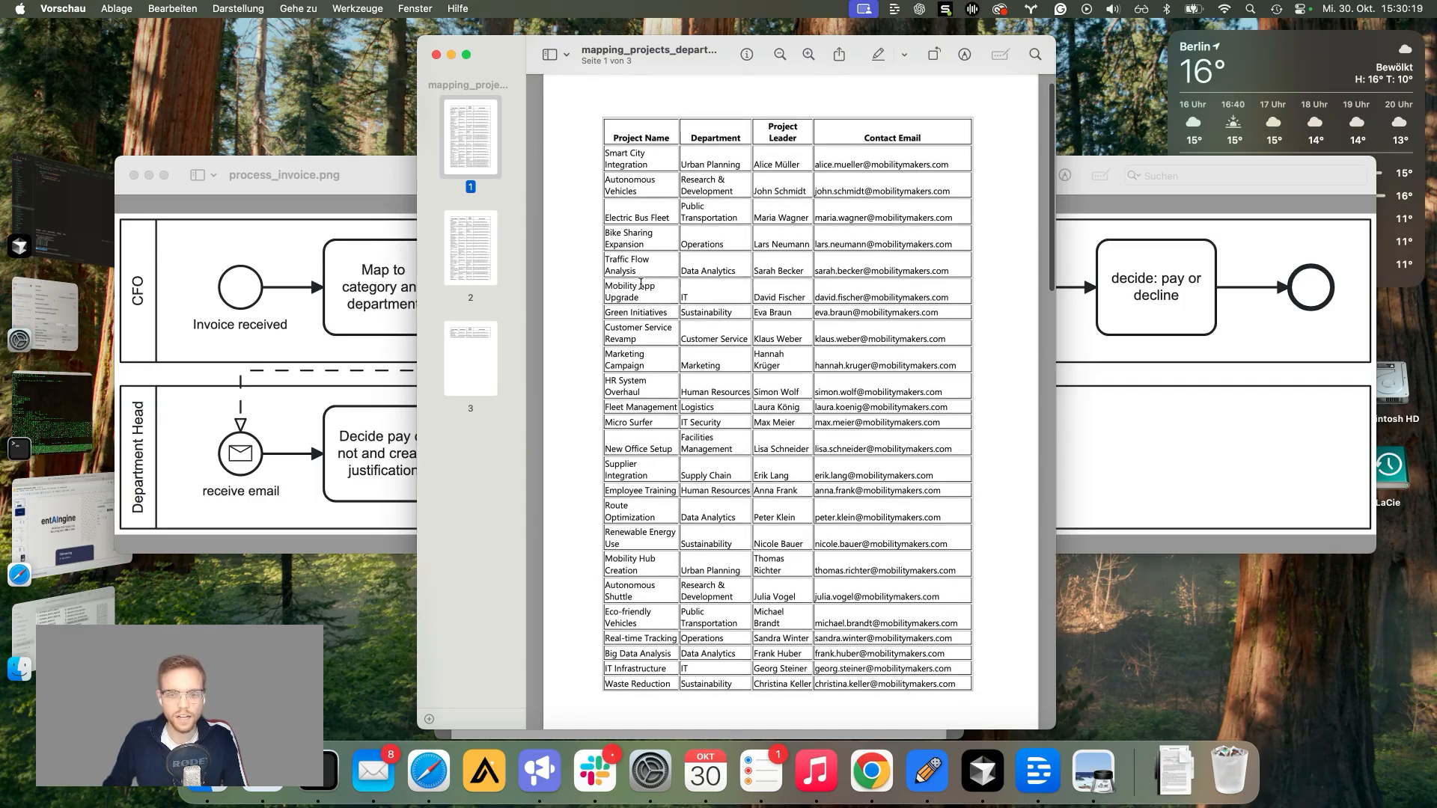
scroll(640, 283, up, 1)
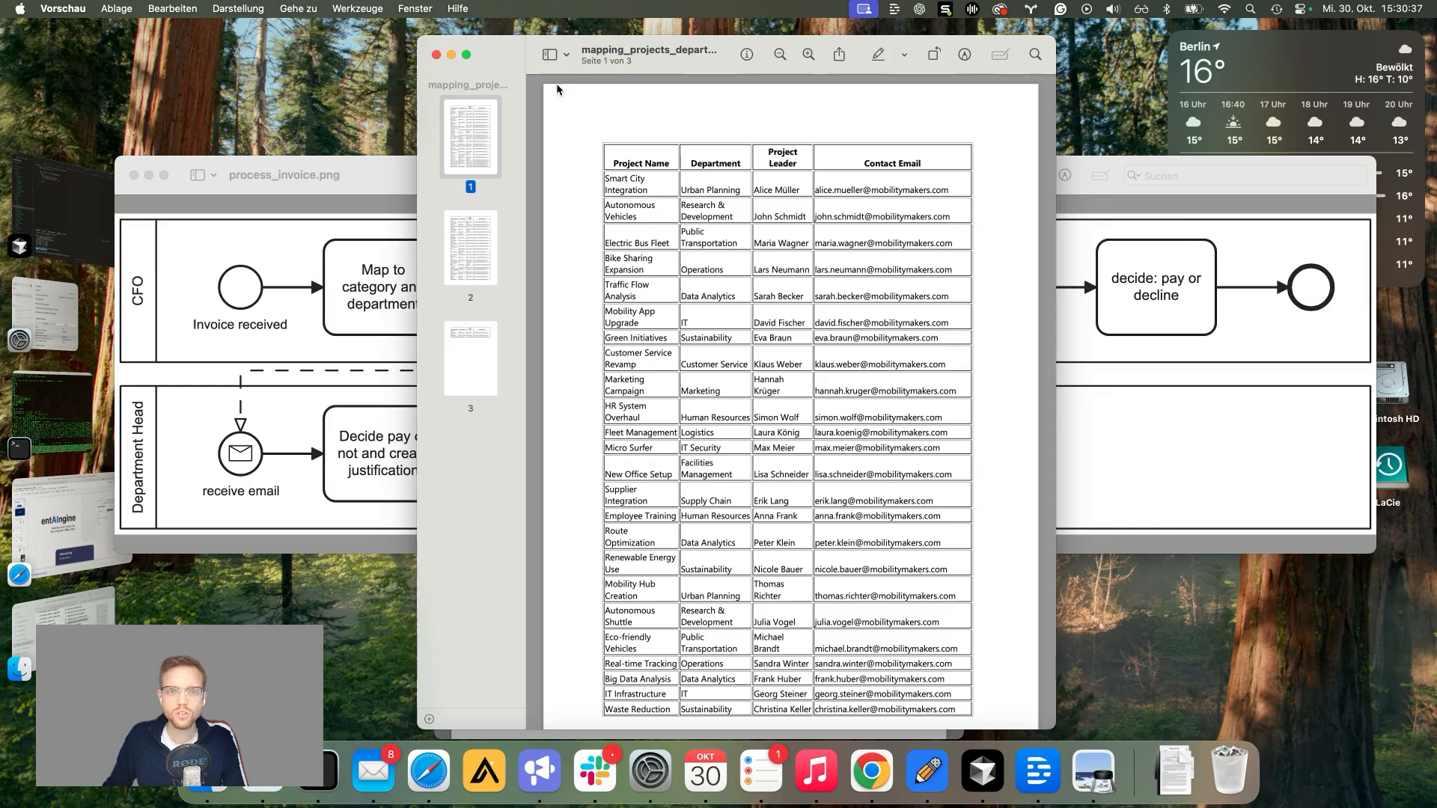
drag(624, 58, 934, 55)
drag(597, 71, 416, 41)
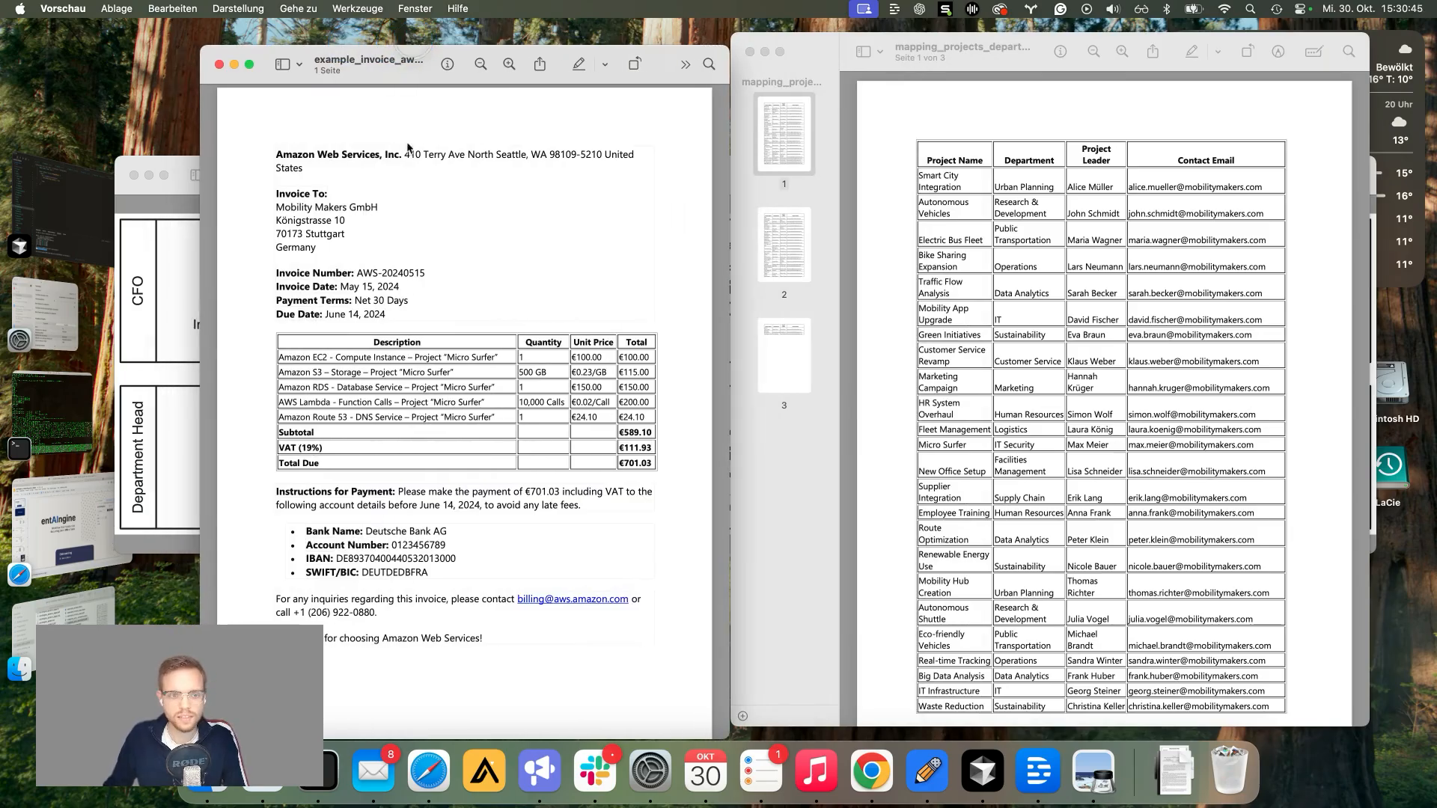
Step: Highlight the project name Micro Surfer on the AWS invoice
drag(336, 358, 353, 358)
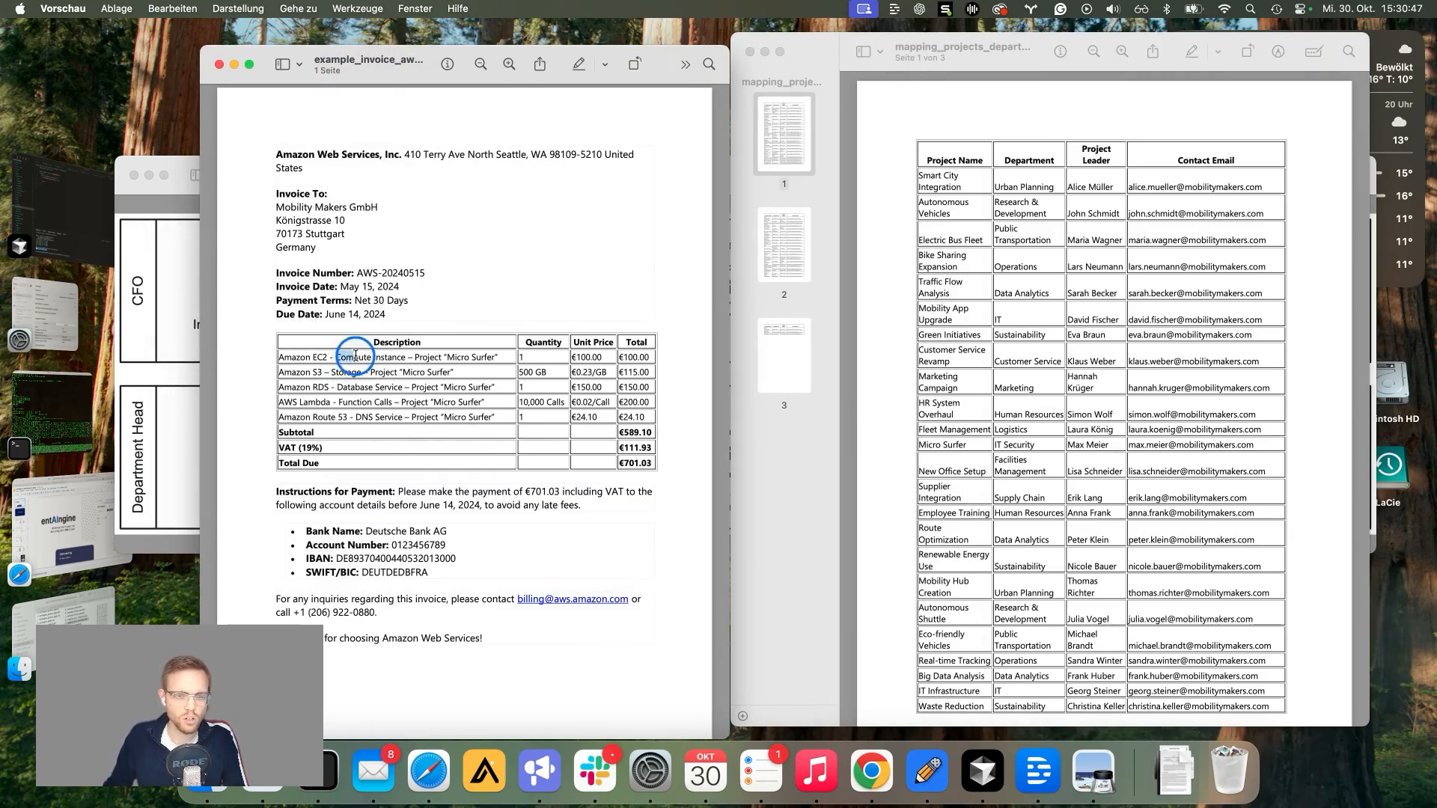
click(437, 428)
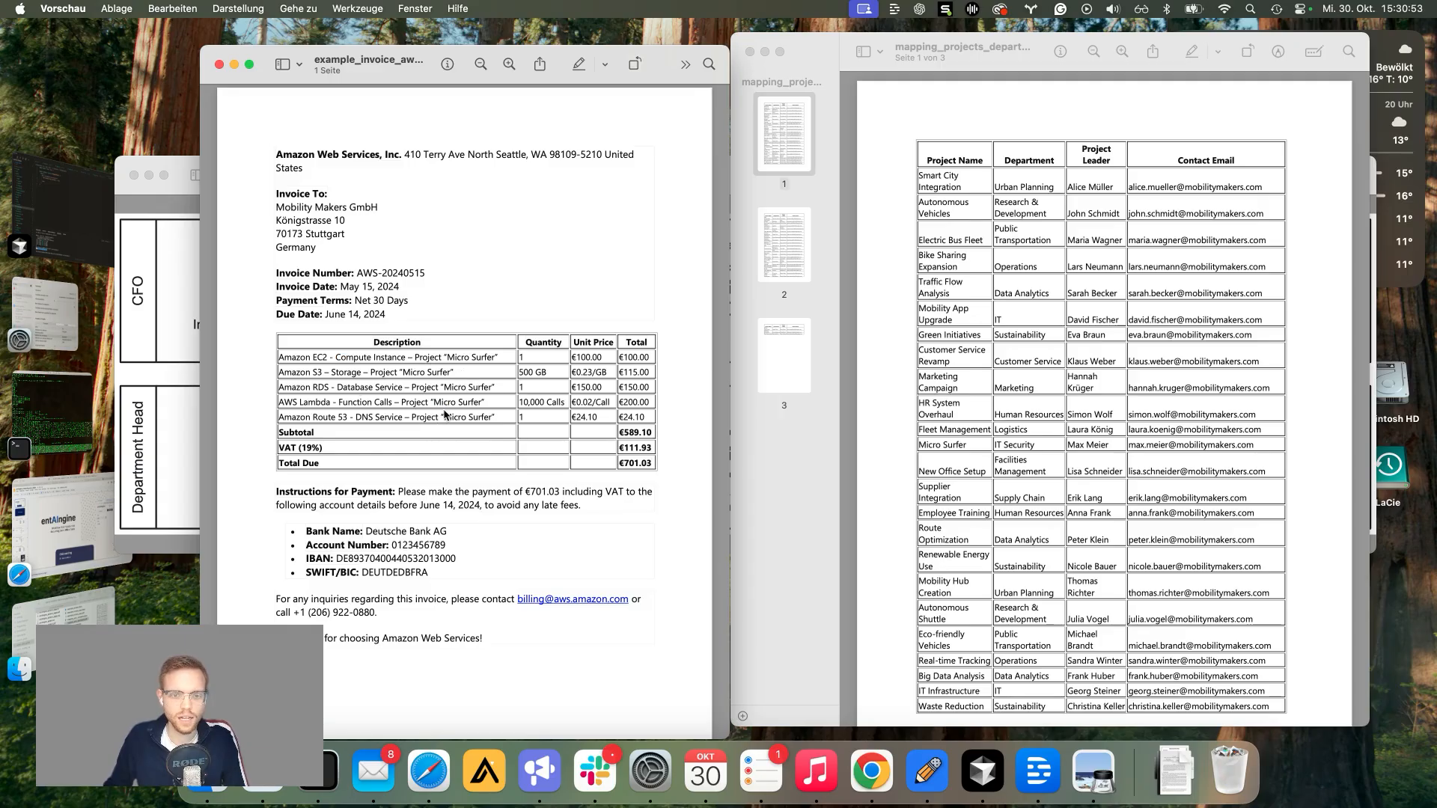
drag(447, 358, 493, 360)
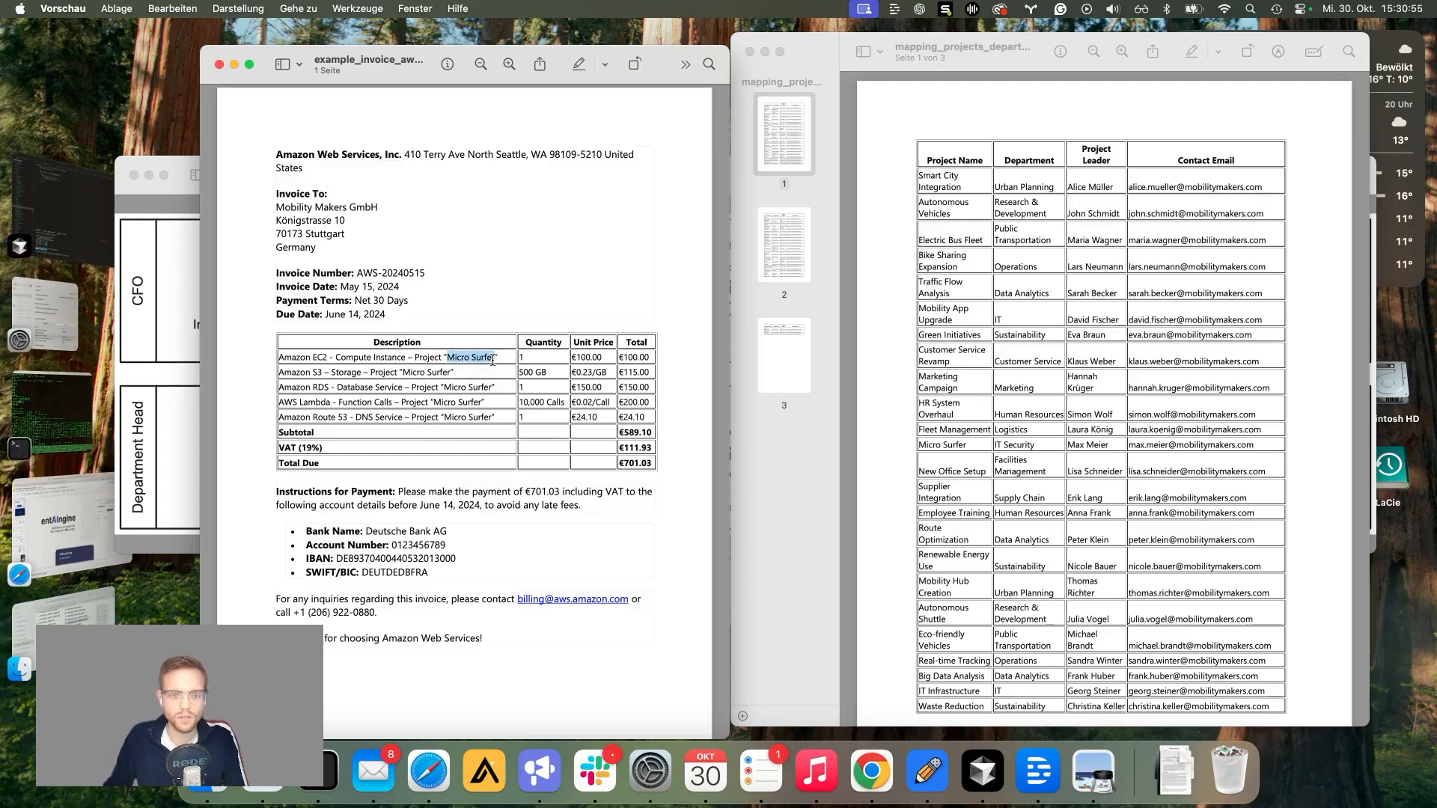
Step: Find Micro Surfer in the mapping table, mark its project leader, and scroll through pages 2–3
click(971, 447)
drag(920, 445, 968, 446)
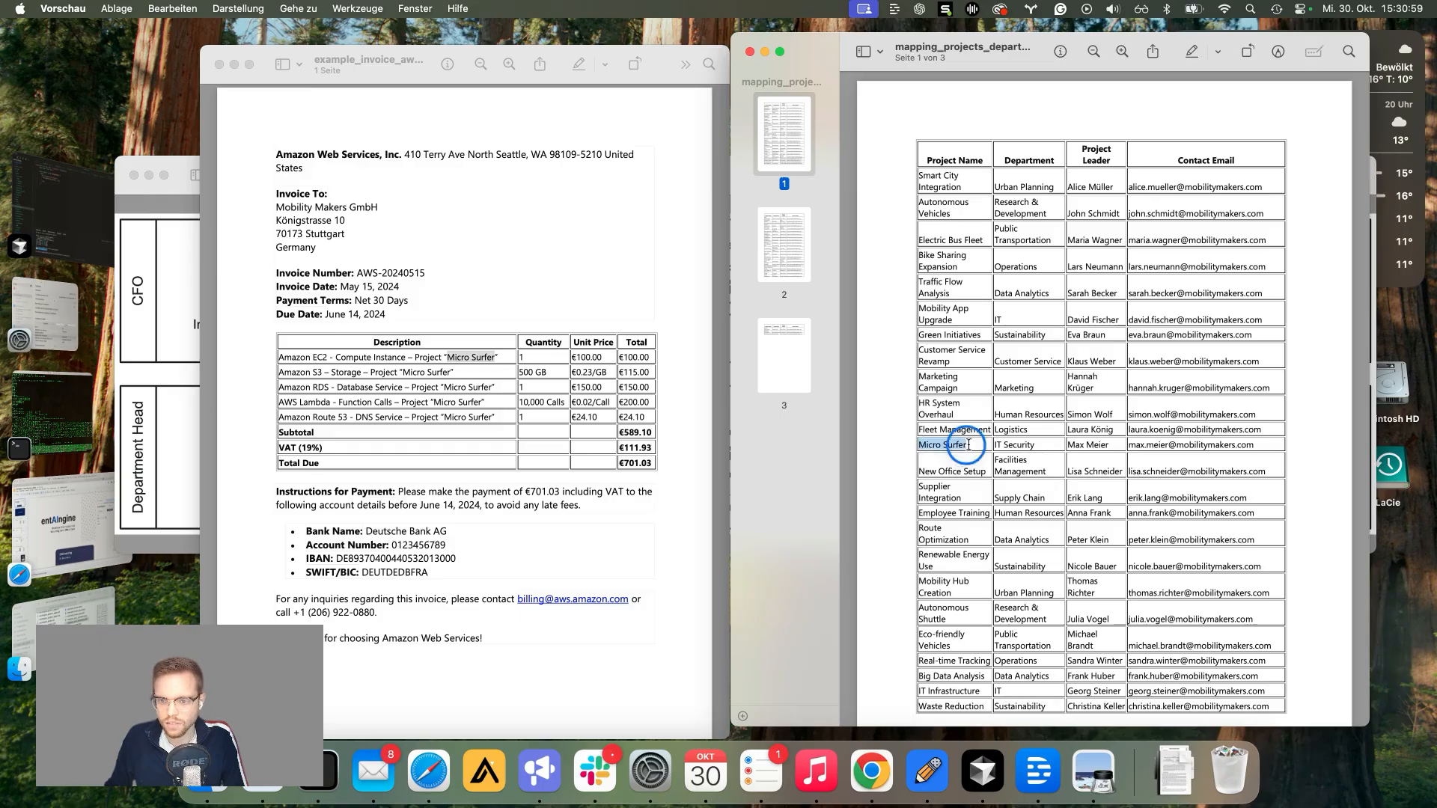
drag(1068, 446, 1109, 446)
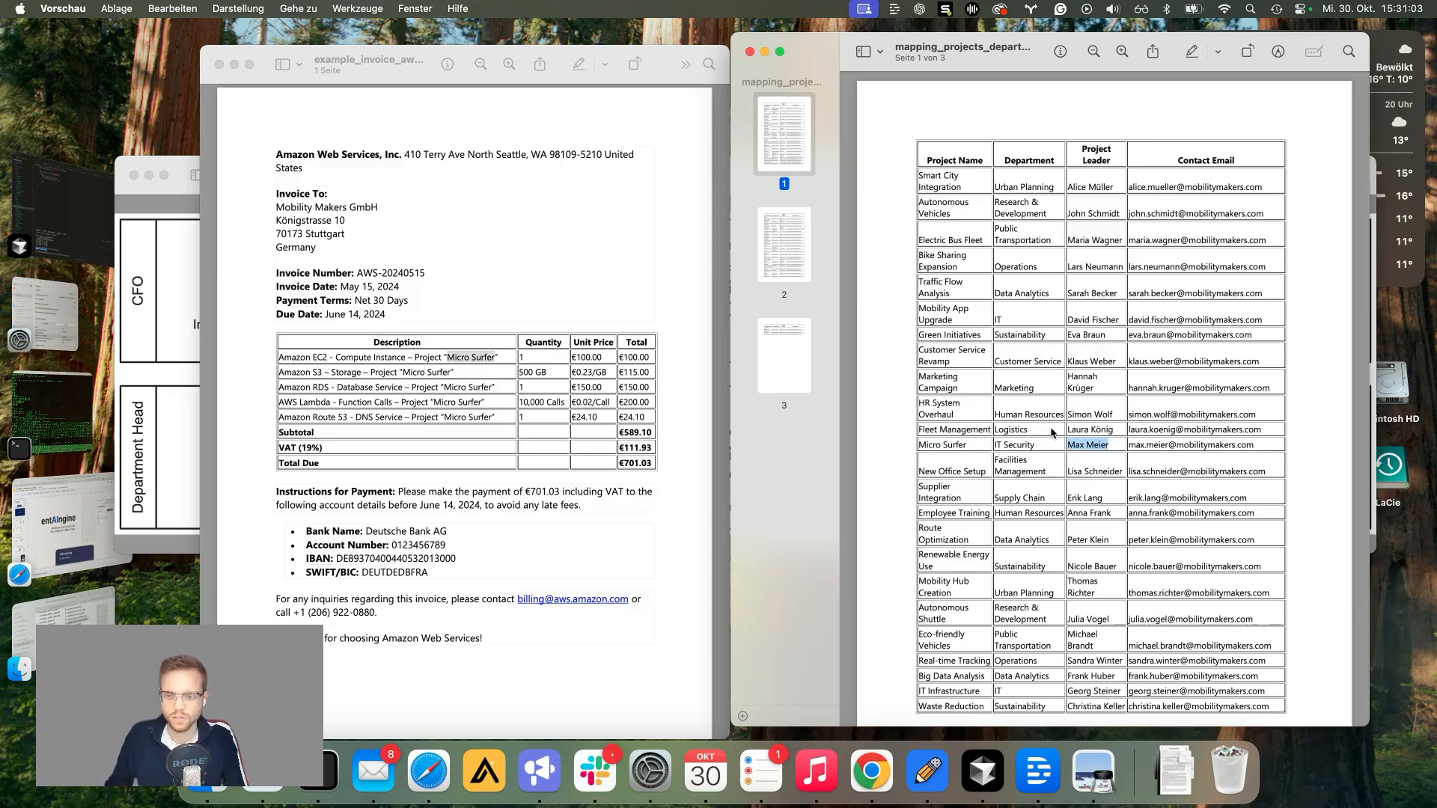
click(1018, 482)
scroll(1026, 485, down, 5)
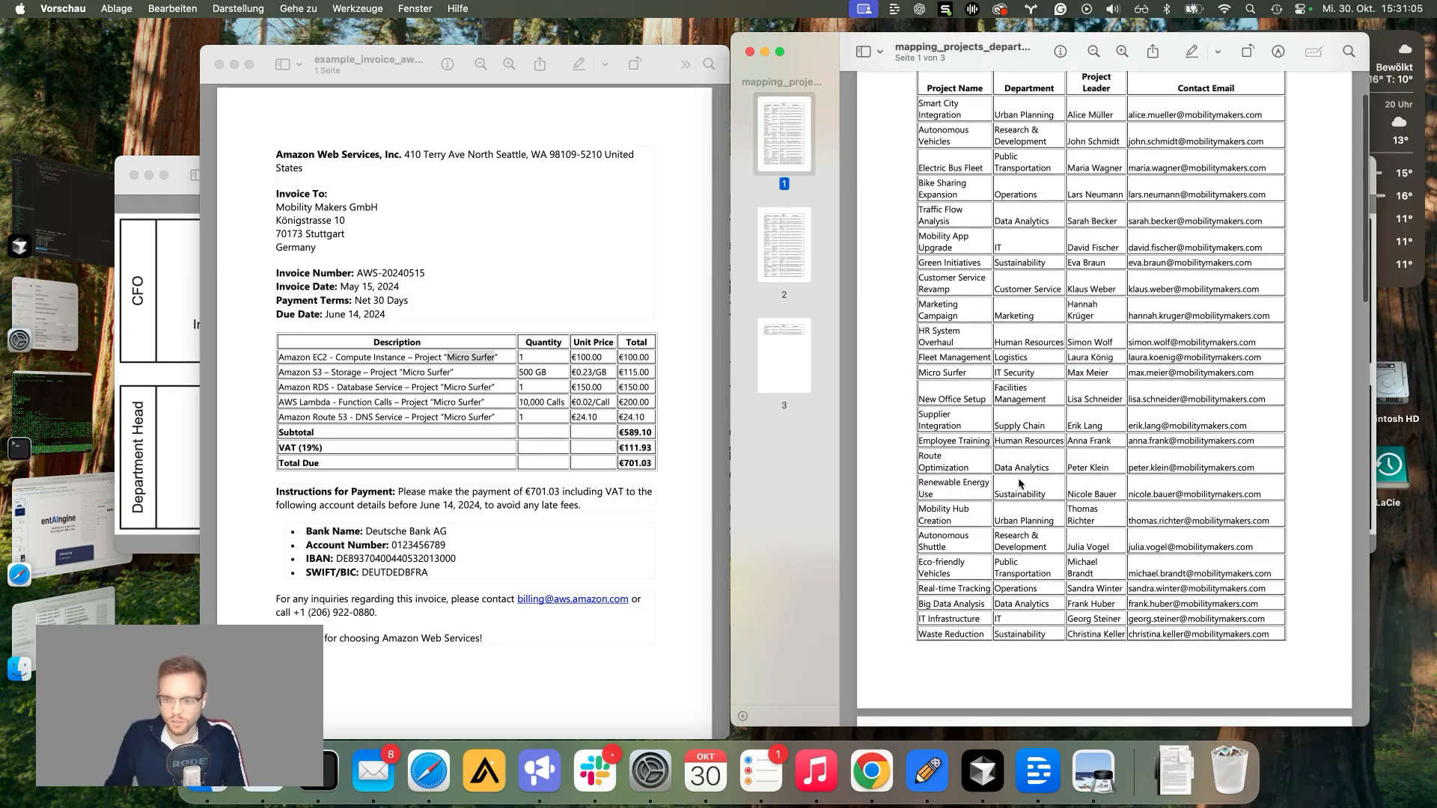
scroll(984, 465, down, 9)
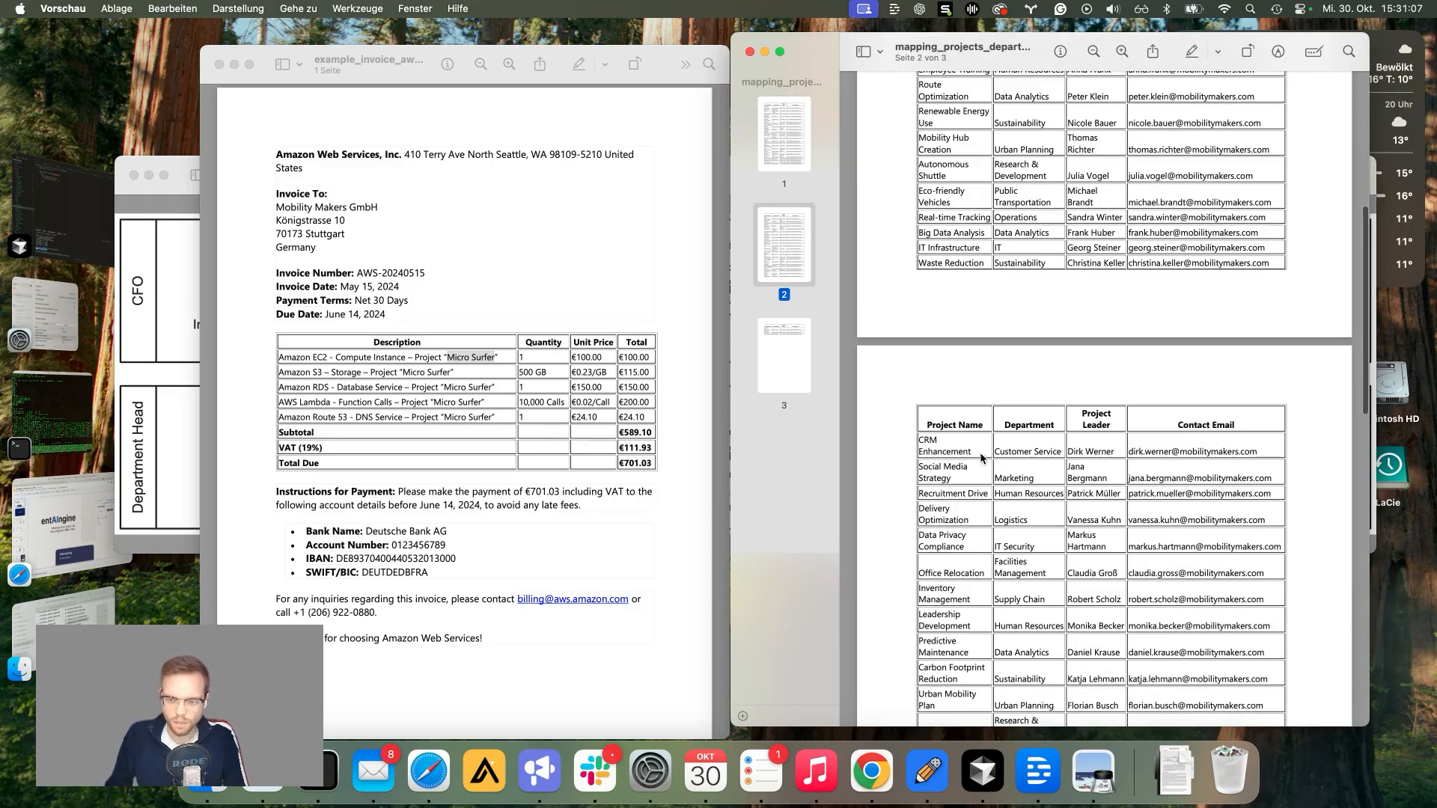
scroll(984, 357, down, 2)
scroll(985, 358, up, 10)
scroll(1003, 374, down, 5)
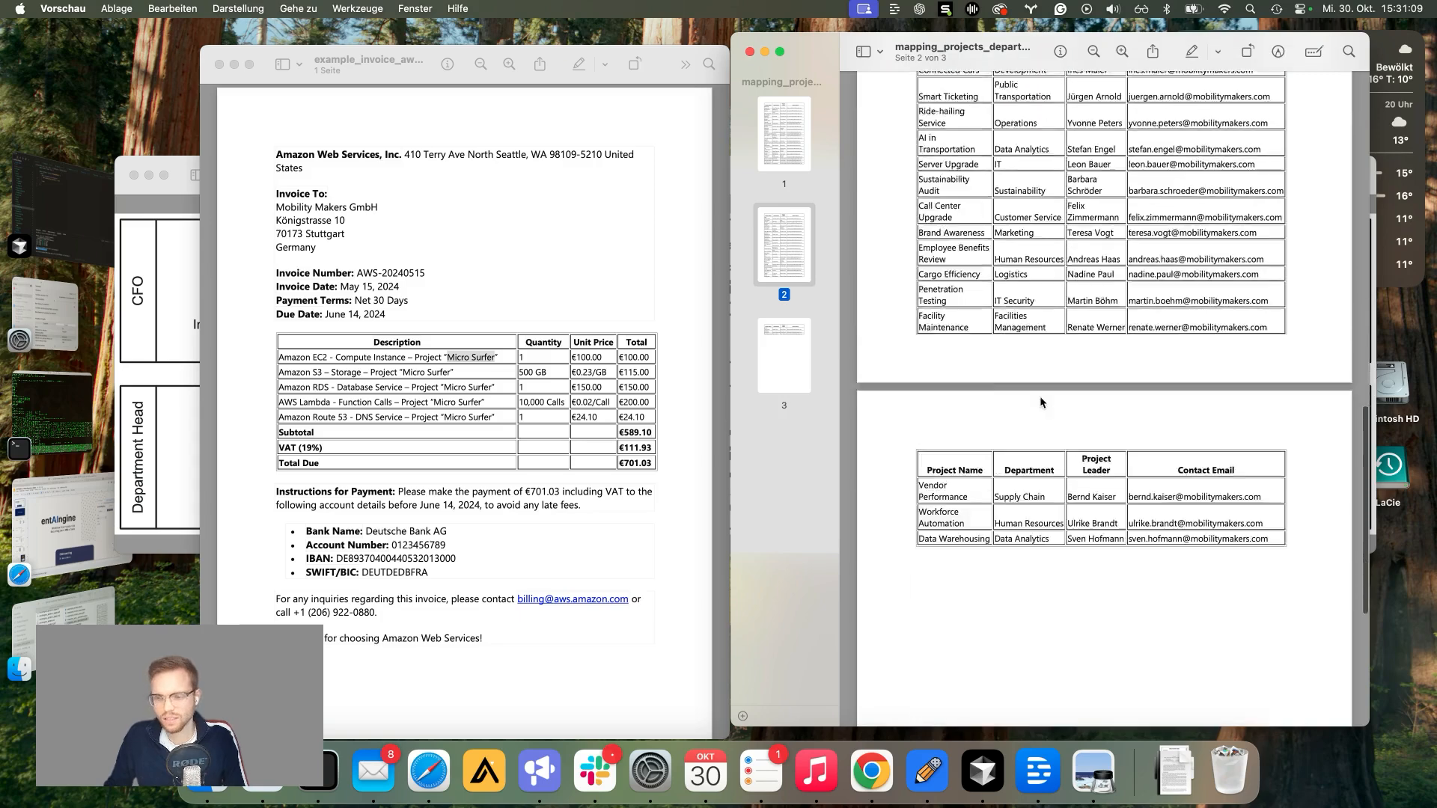
scroll(1027, 440, up, 2)
scroll(1027, 441, down, 8)
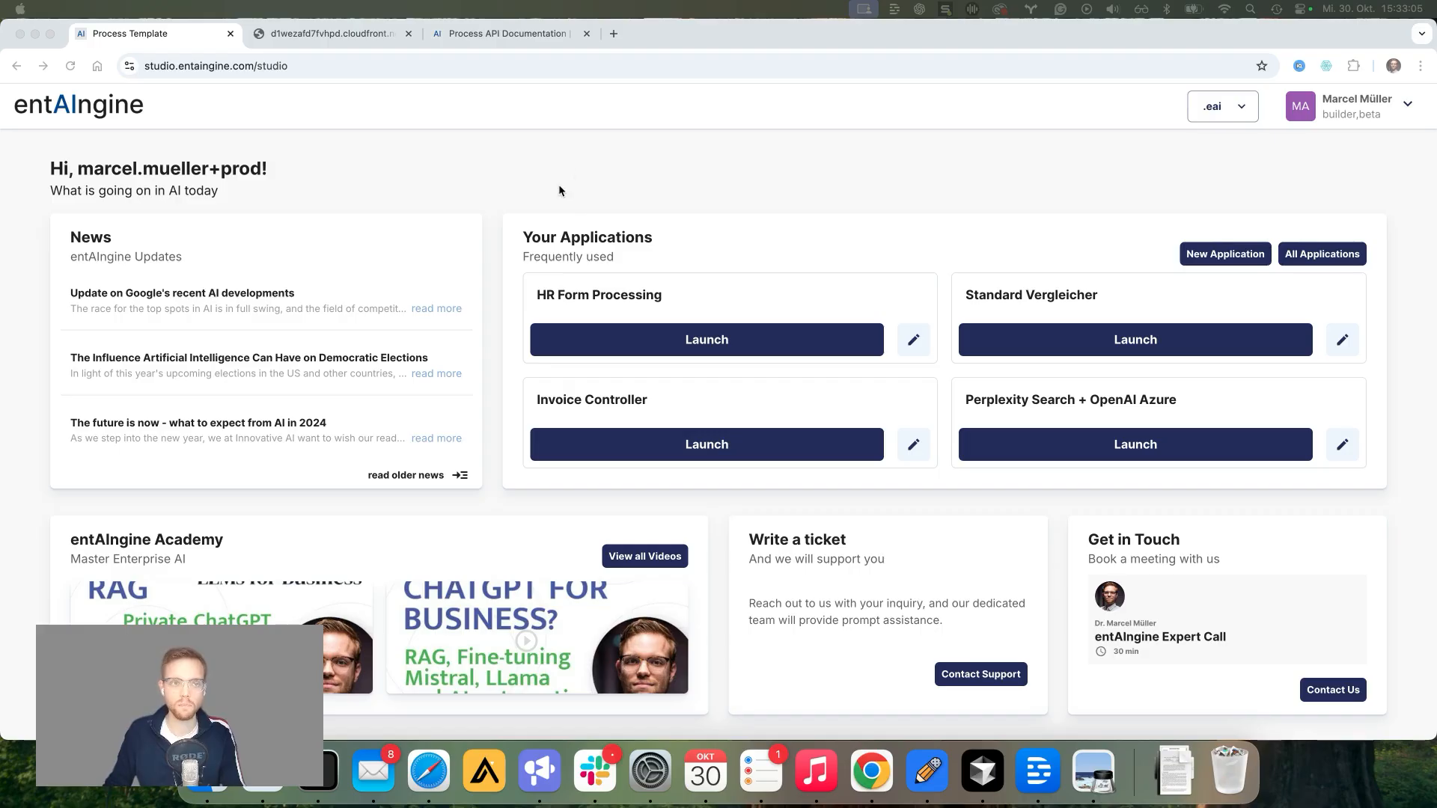
click(614, 34)
text(ww)
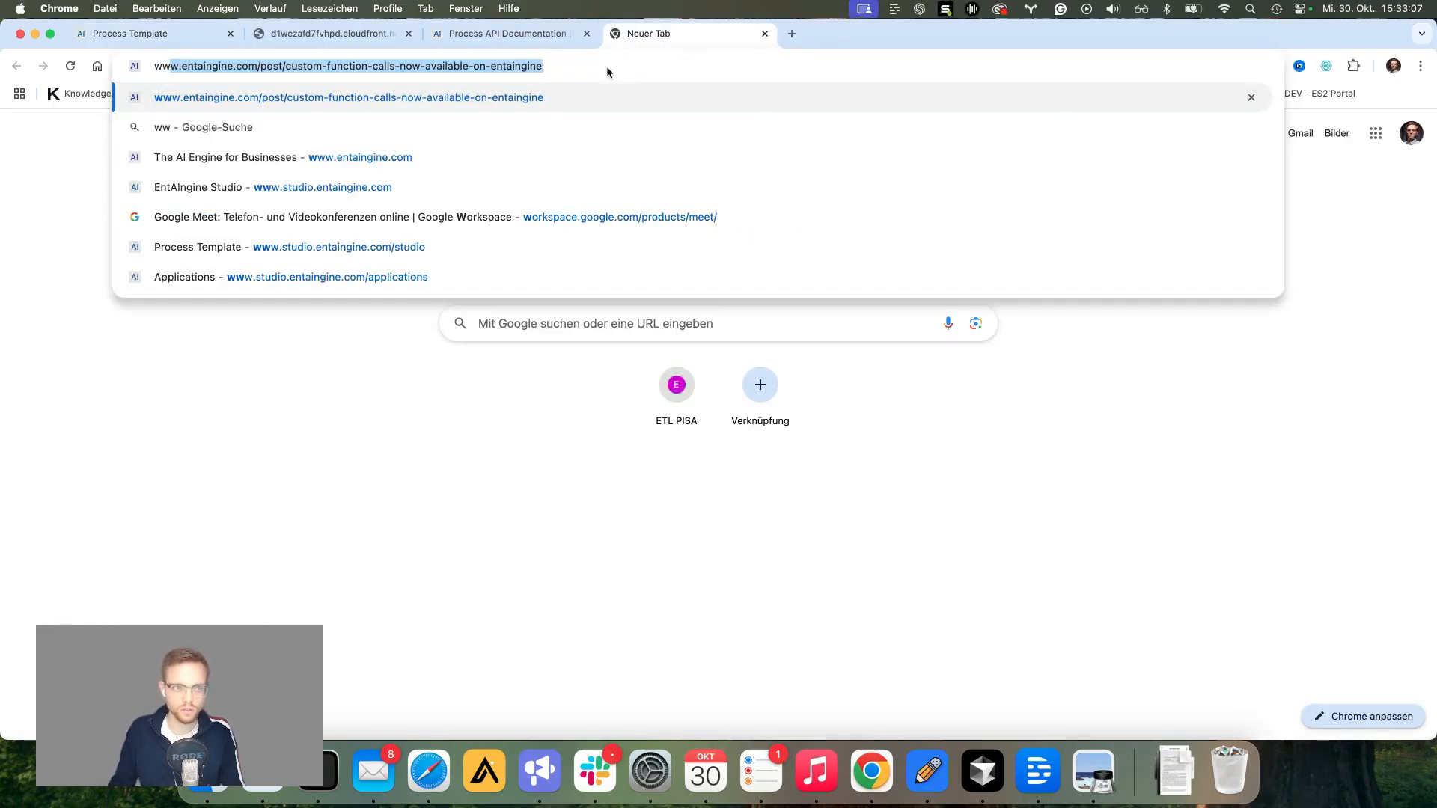
text(w.e)
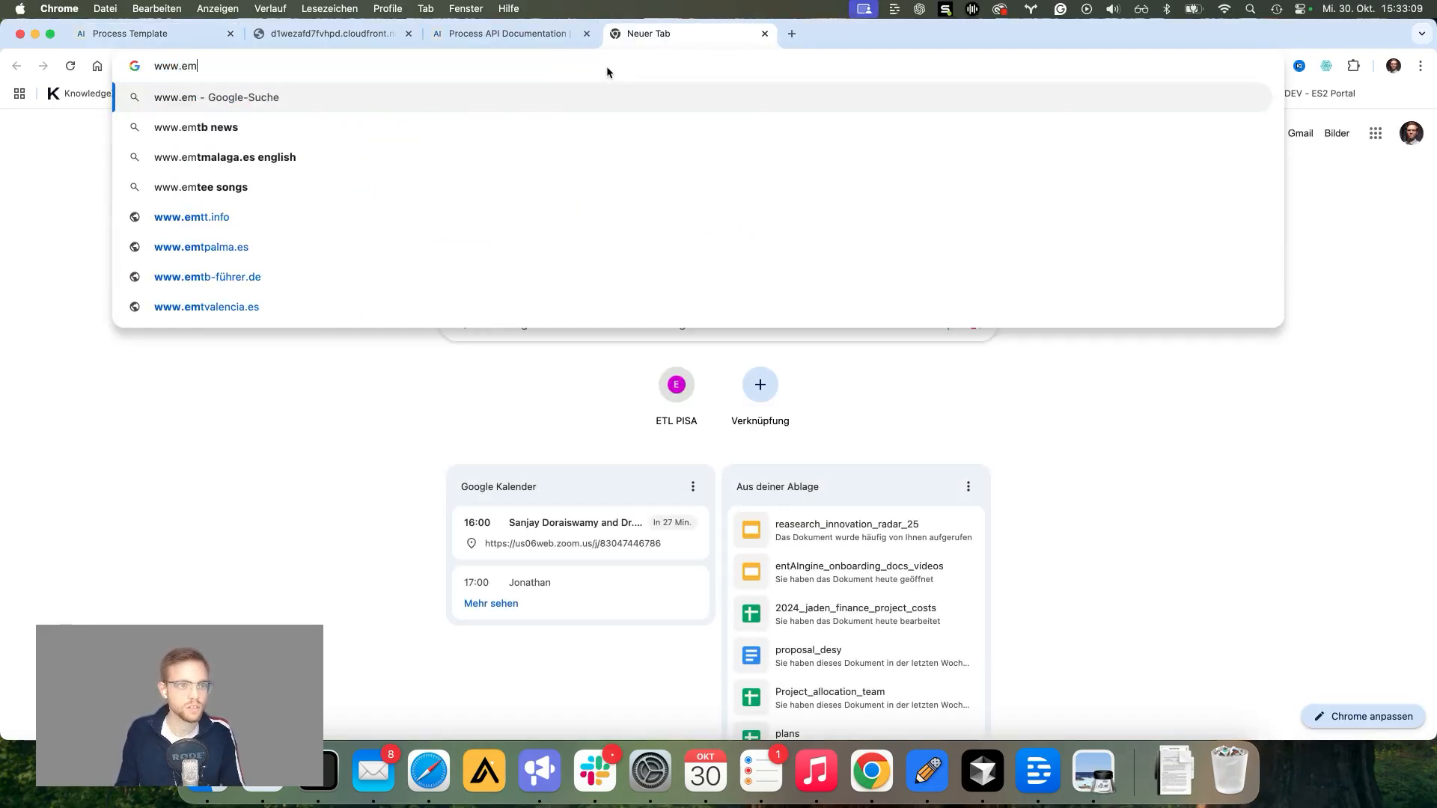
text(ntai)
key(Return)
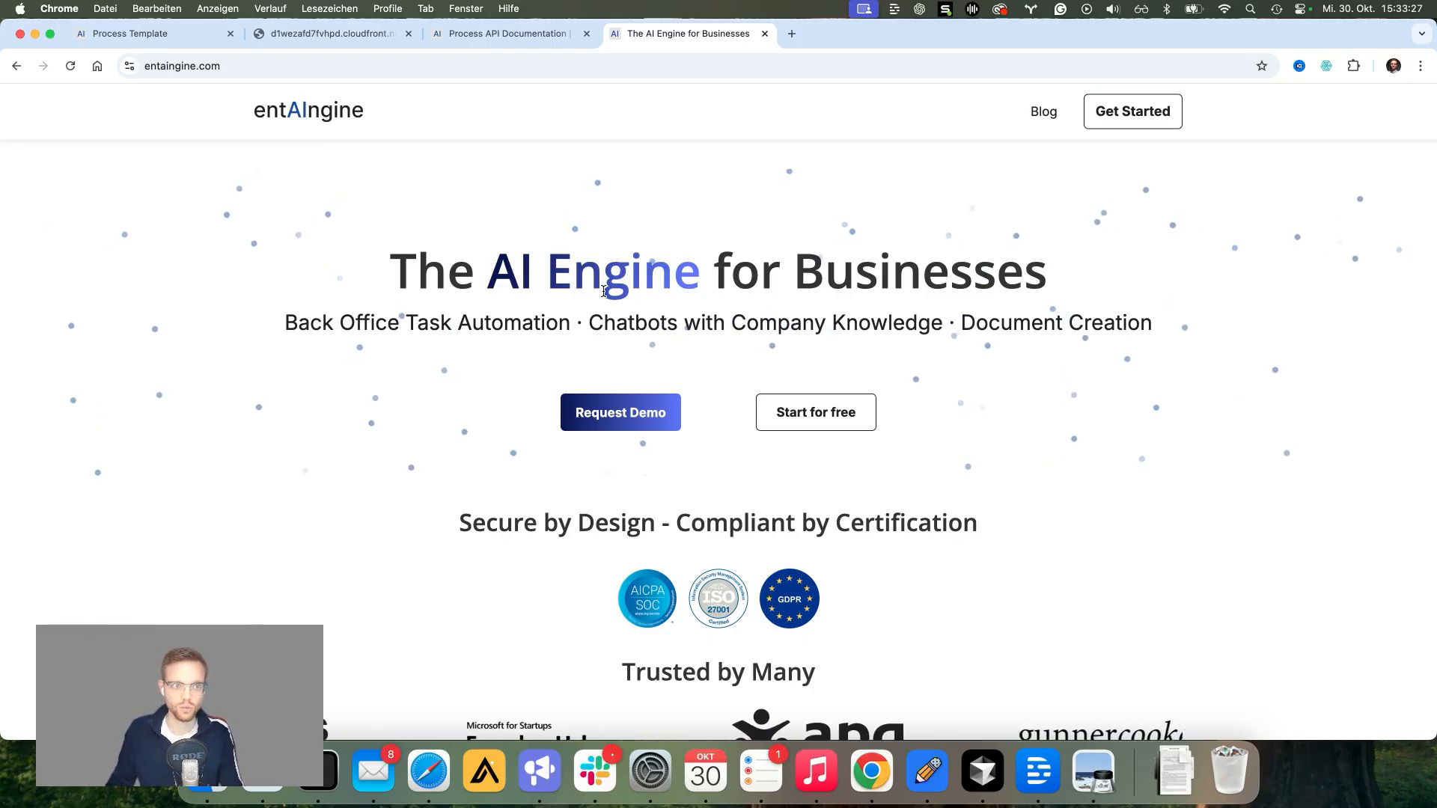
click(116, 39)
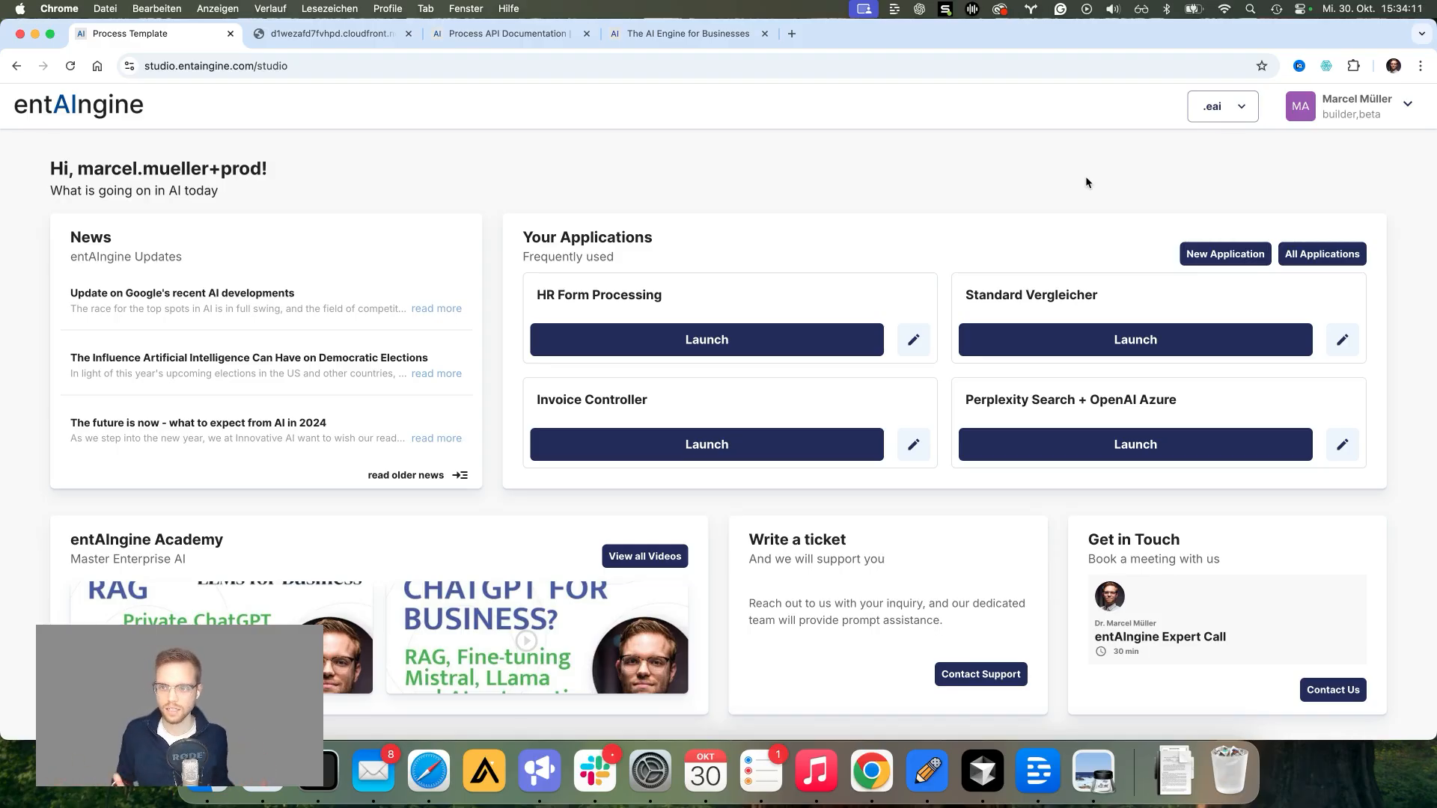
Step: Start a New Application from the studio dashboard to see the application type choices
click(1201, 254)
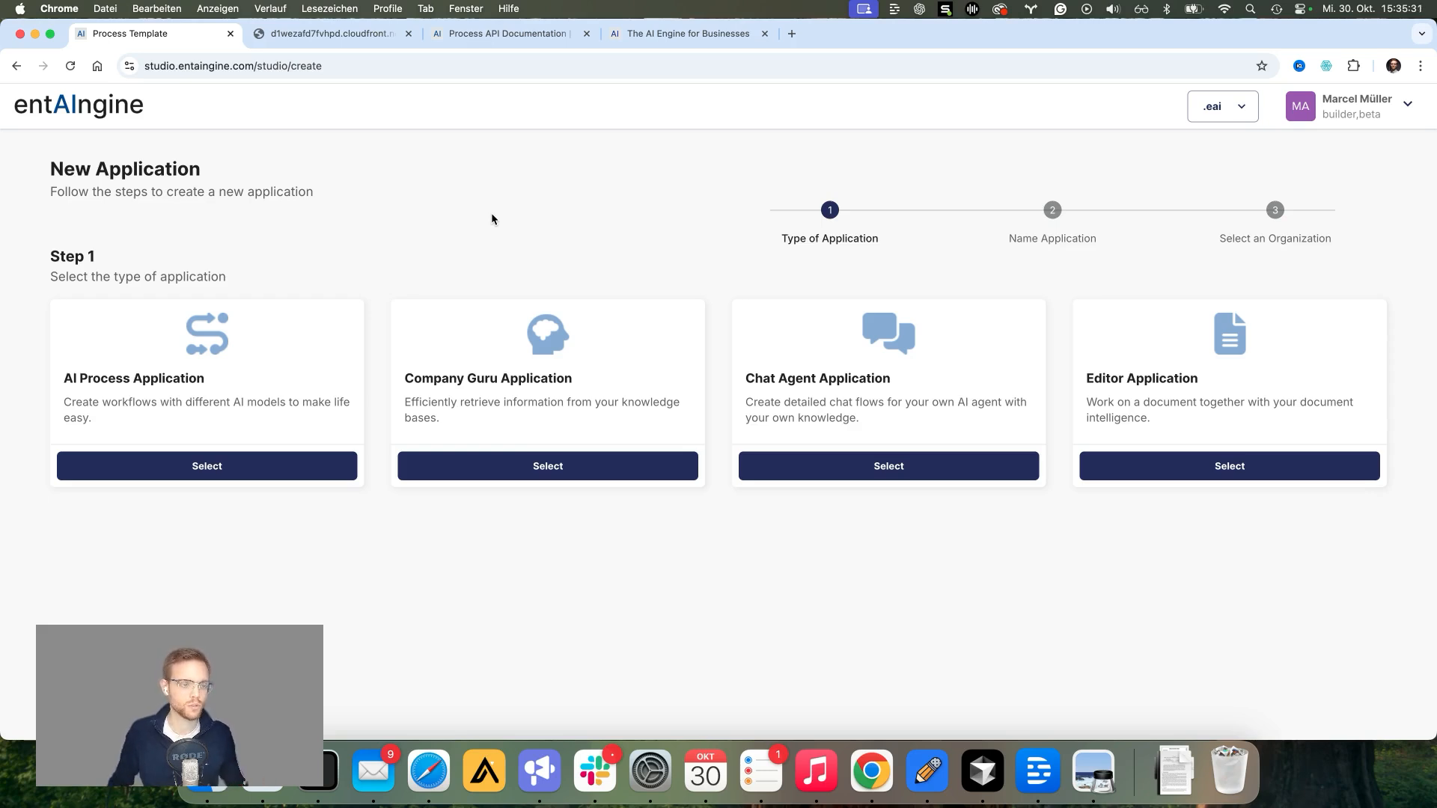
Step: Choose the AI Process Application type and name it 'Invoice Controlling App'
click(150, 470)
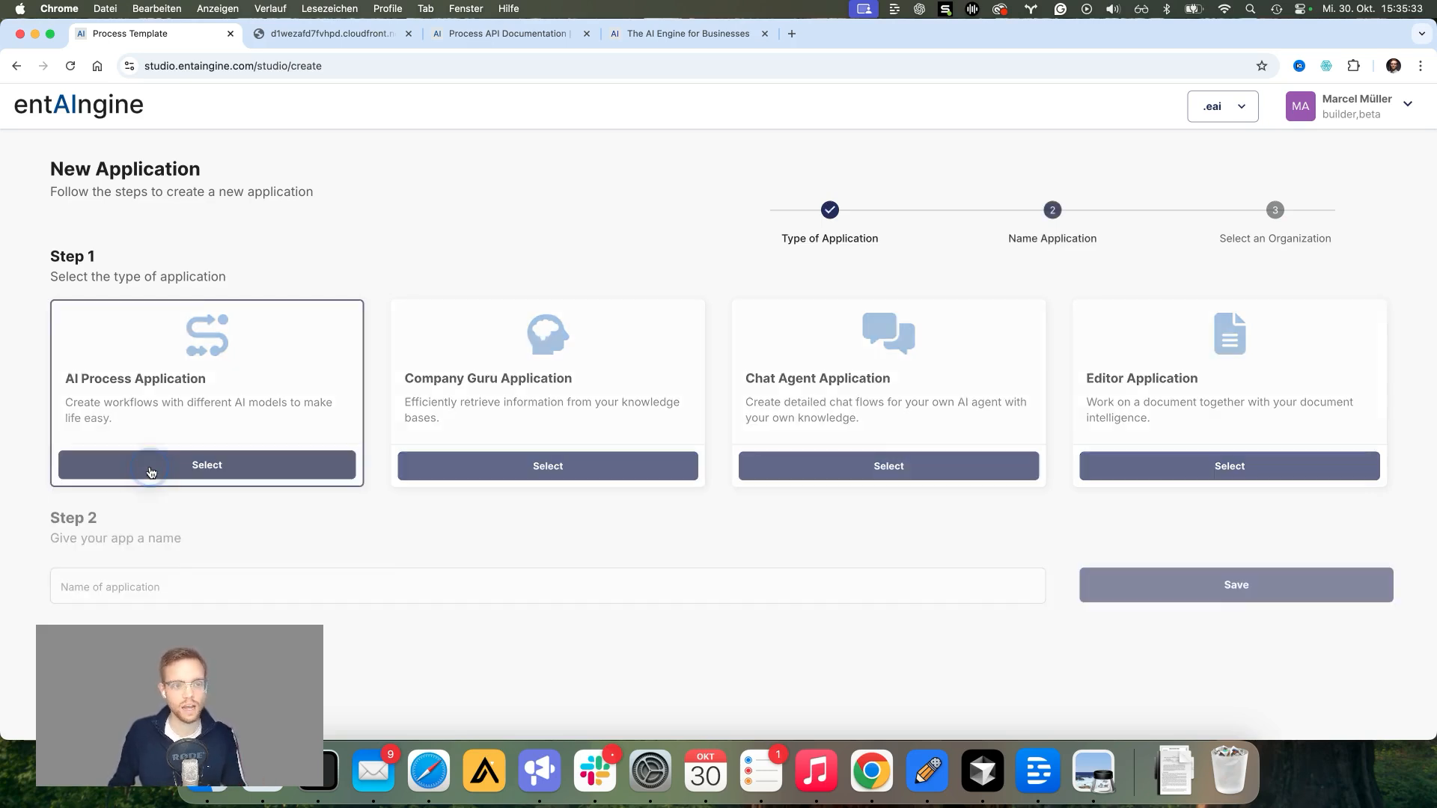
scroll(455, 254, down, 2)
click(134, 506)
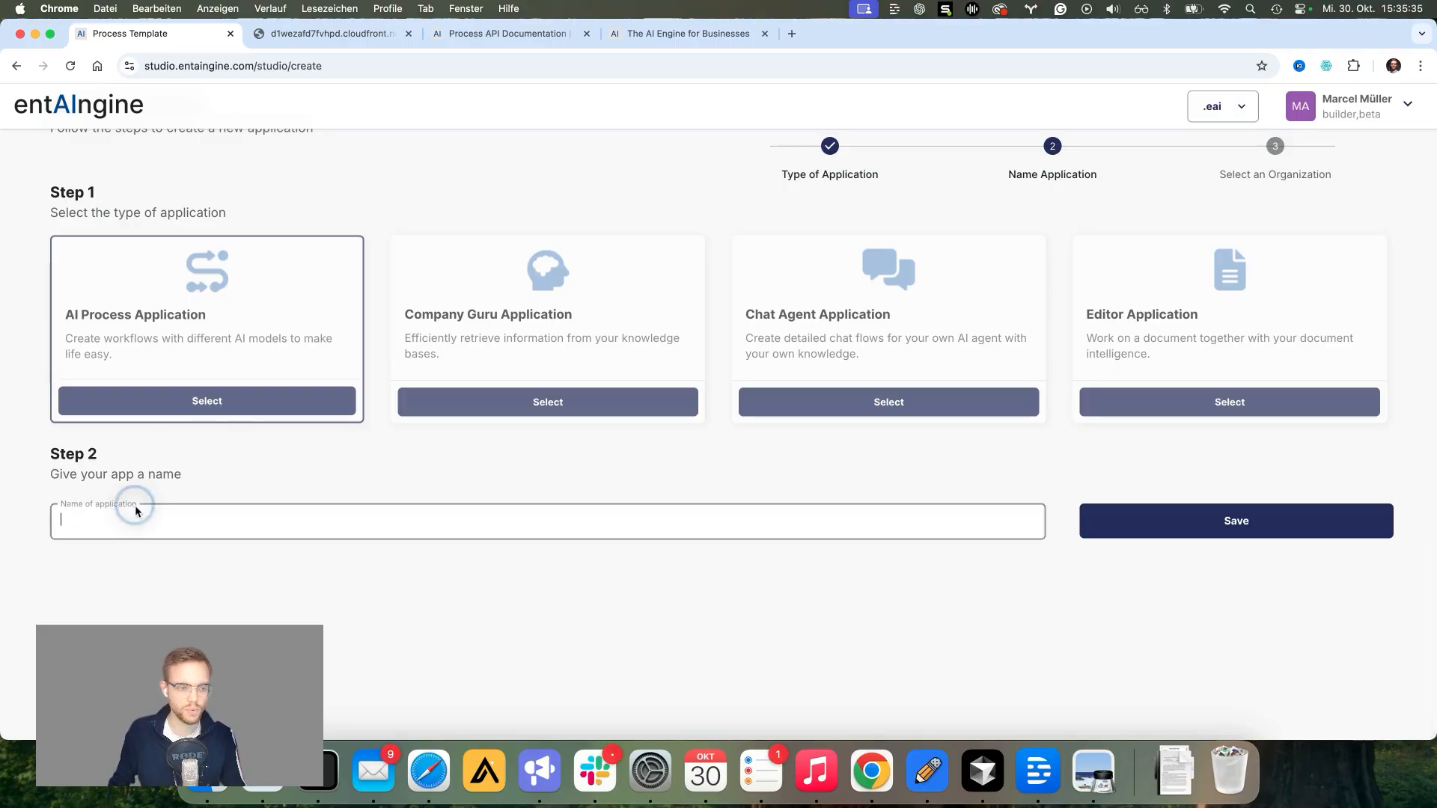
text(Invoice )
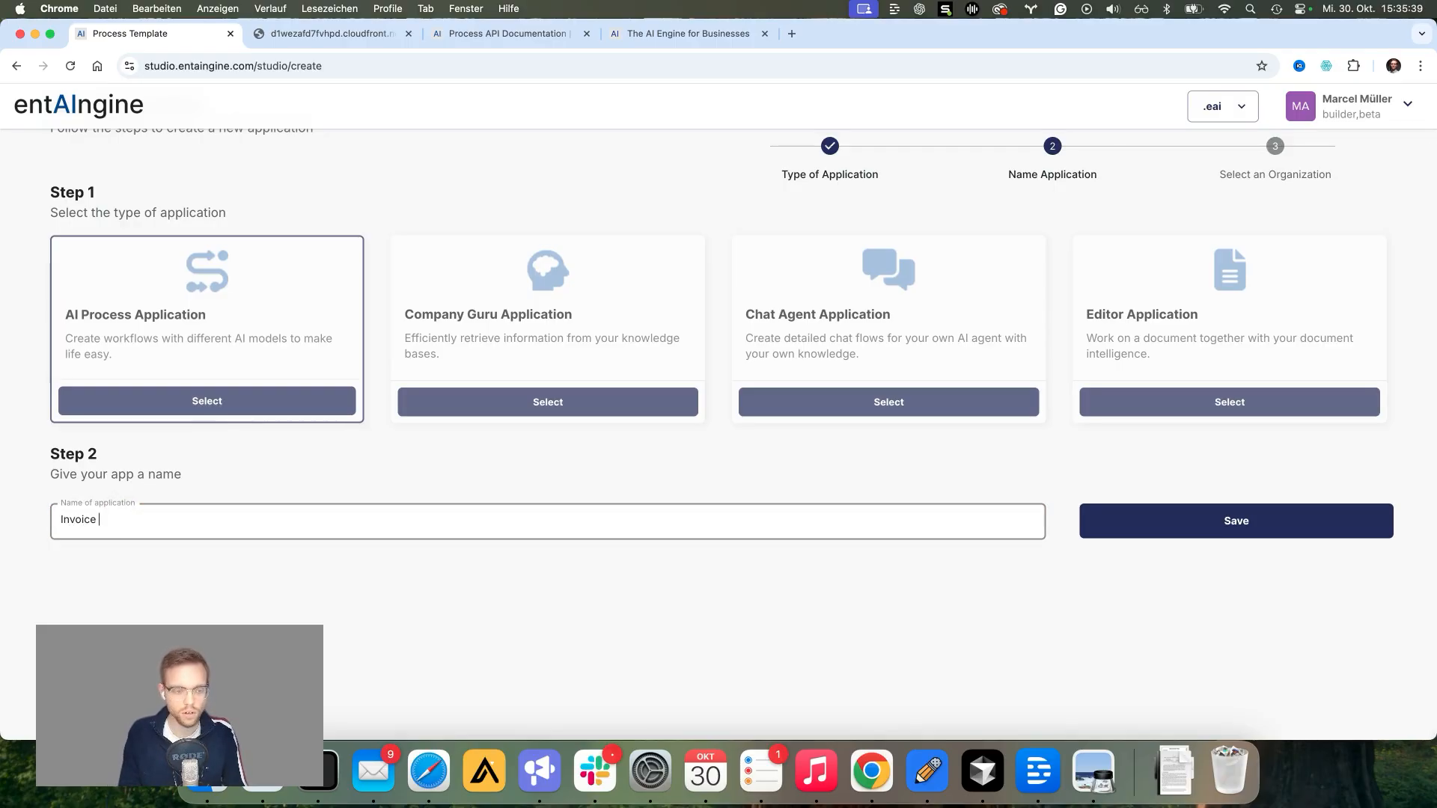
text(Controlling Ap)
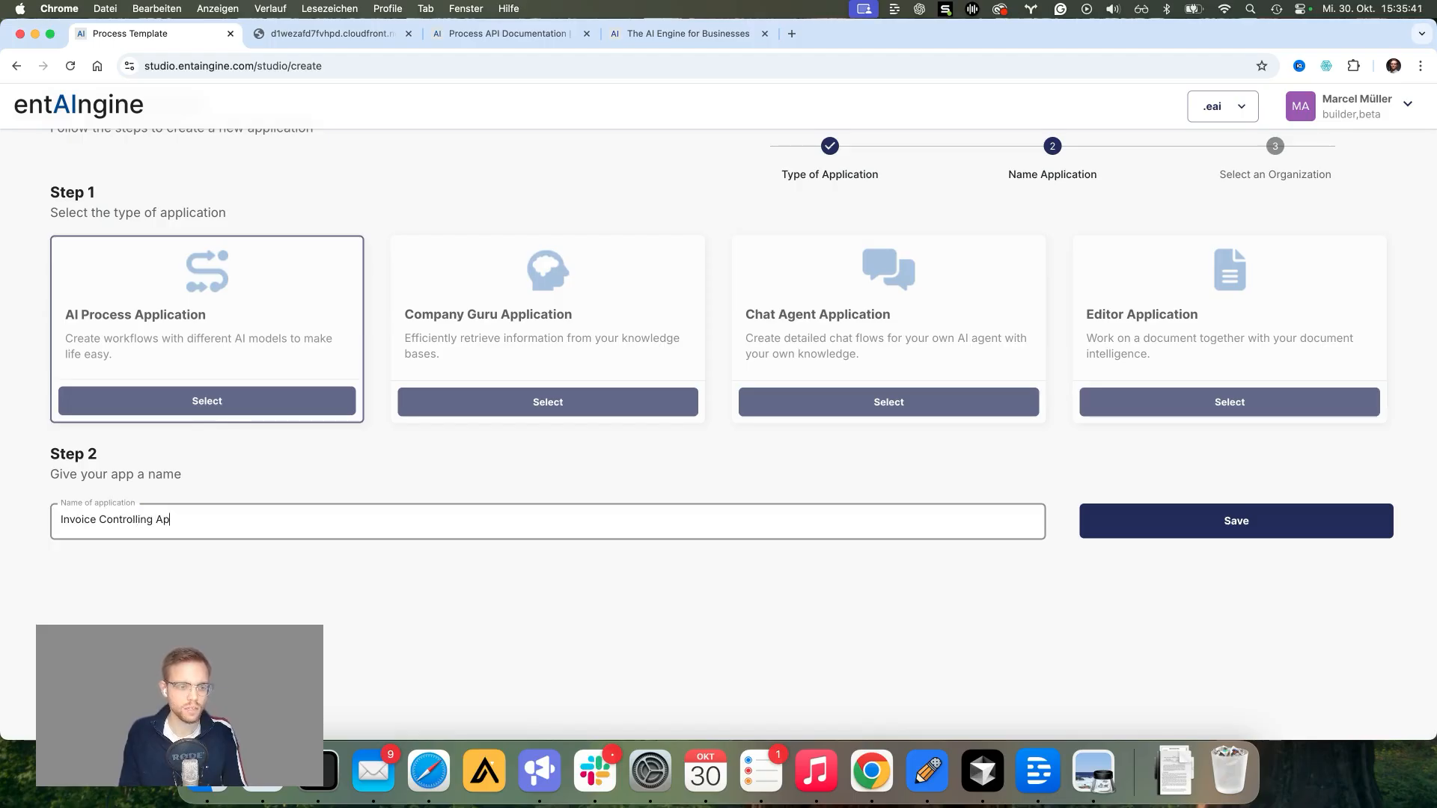
text(p)
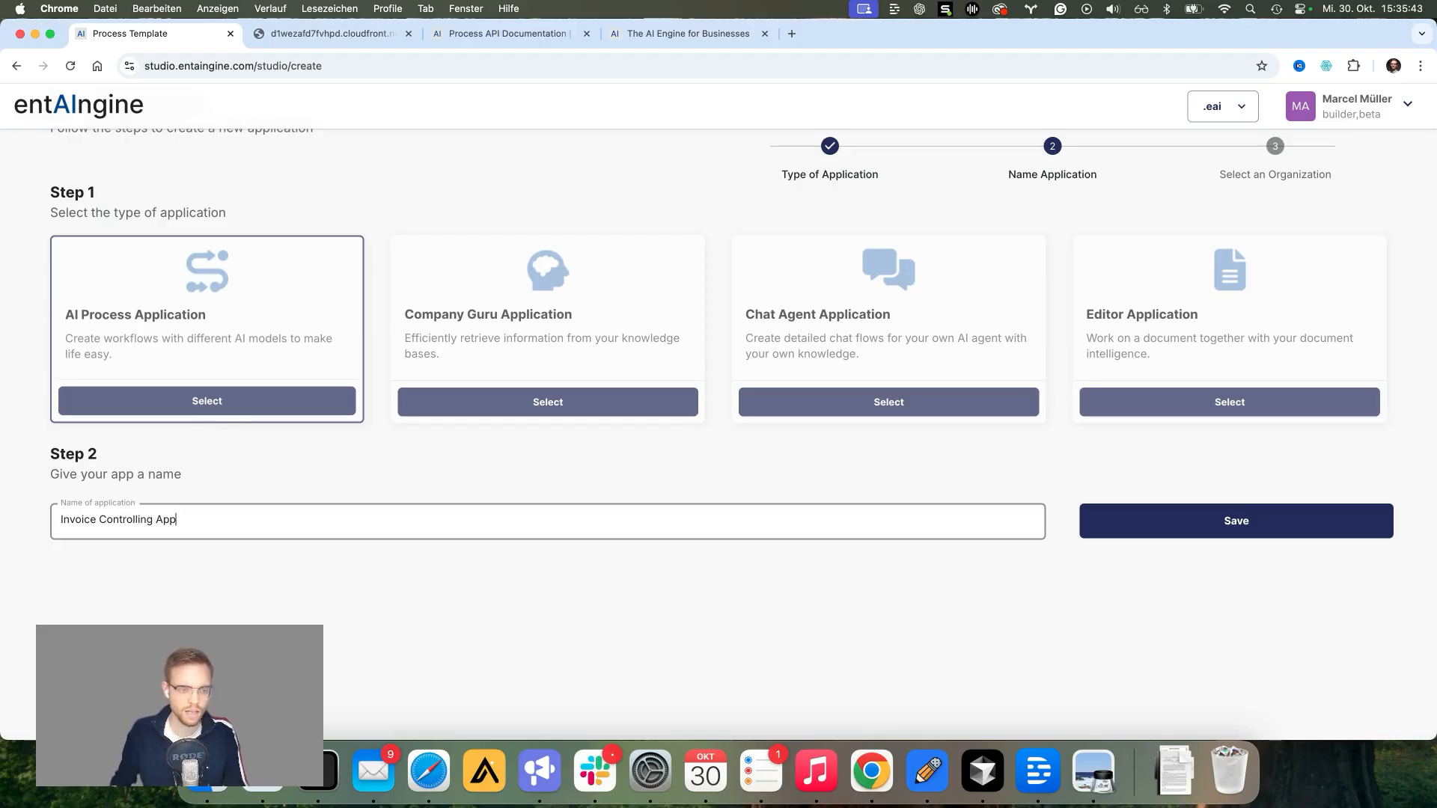
click(1215, 533)
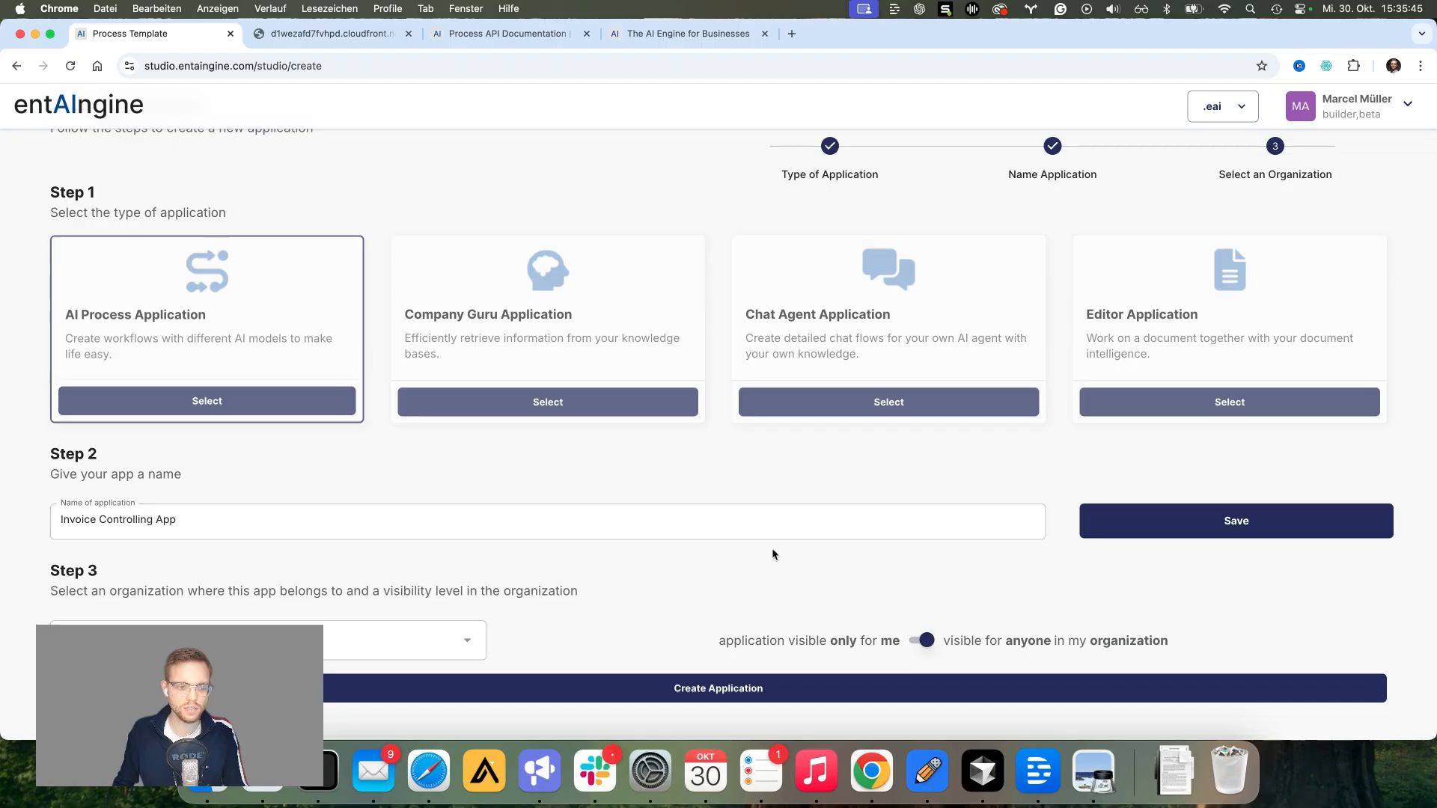
Step: Assign the app to the .eai organization and create it
click(472, 641)
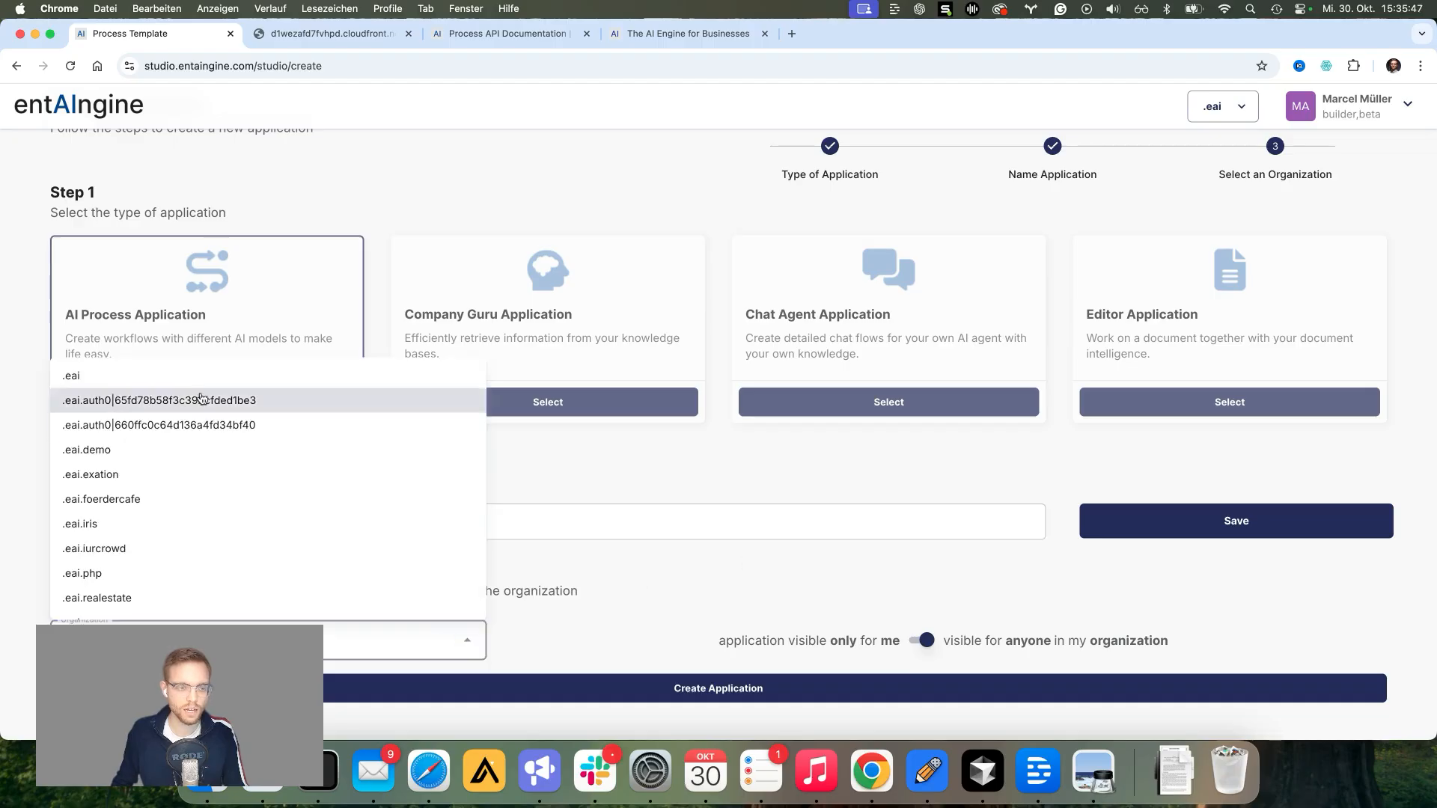
click(128, 376)
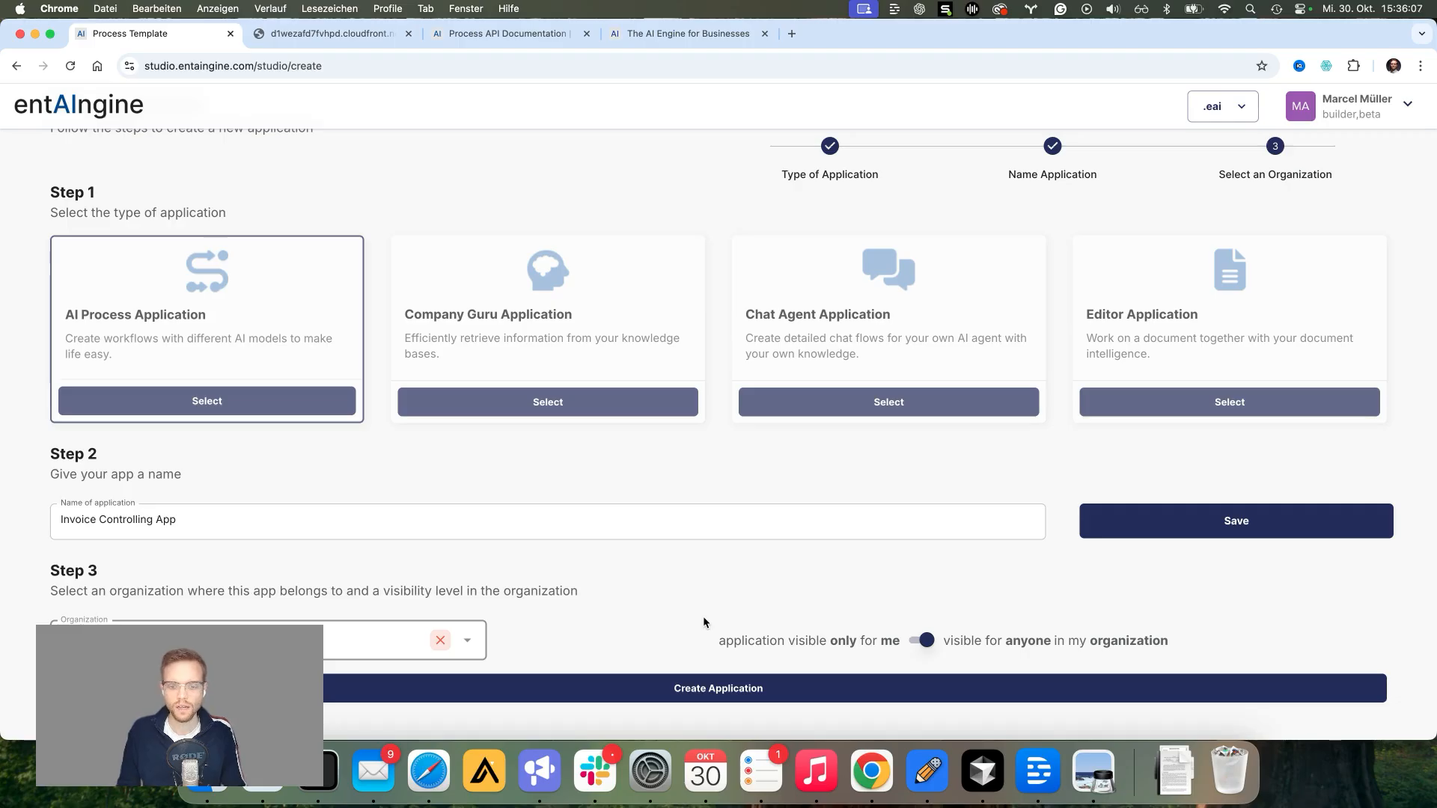
click(675, 678)
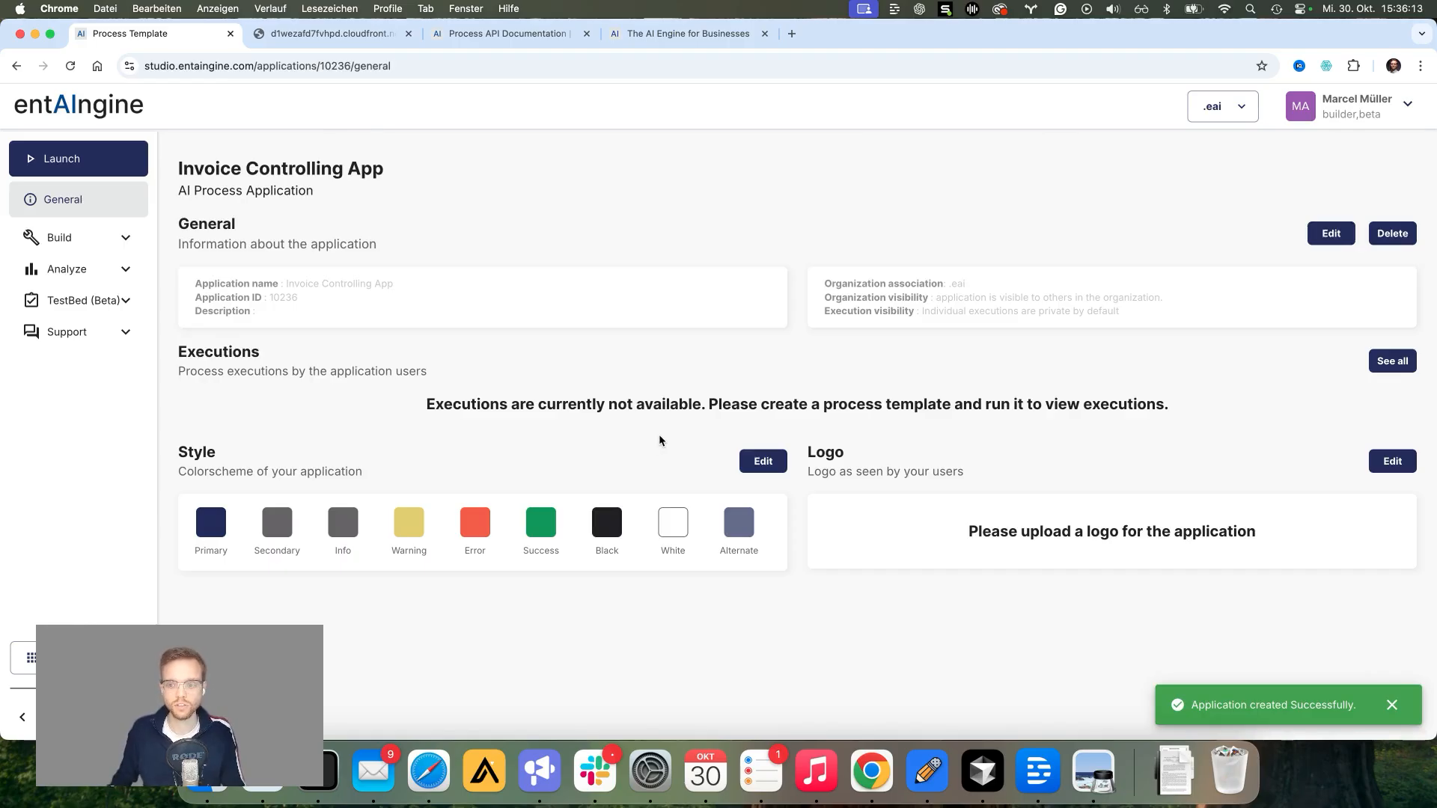
Step: Dismiss the creation notice and go to Build > Logic, the app's empty Process Templates list
click(1396, 706)
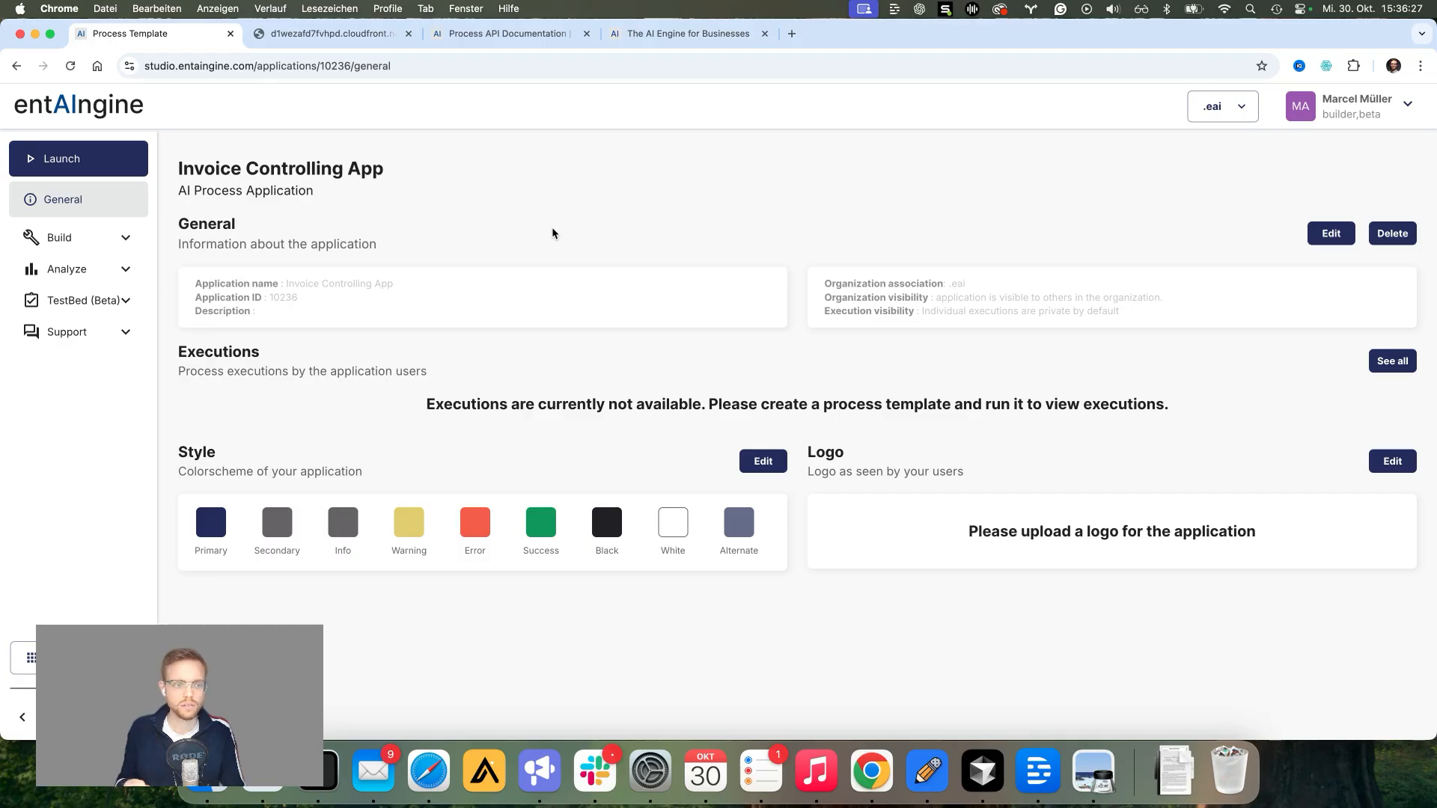
click(120, 238)
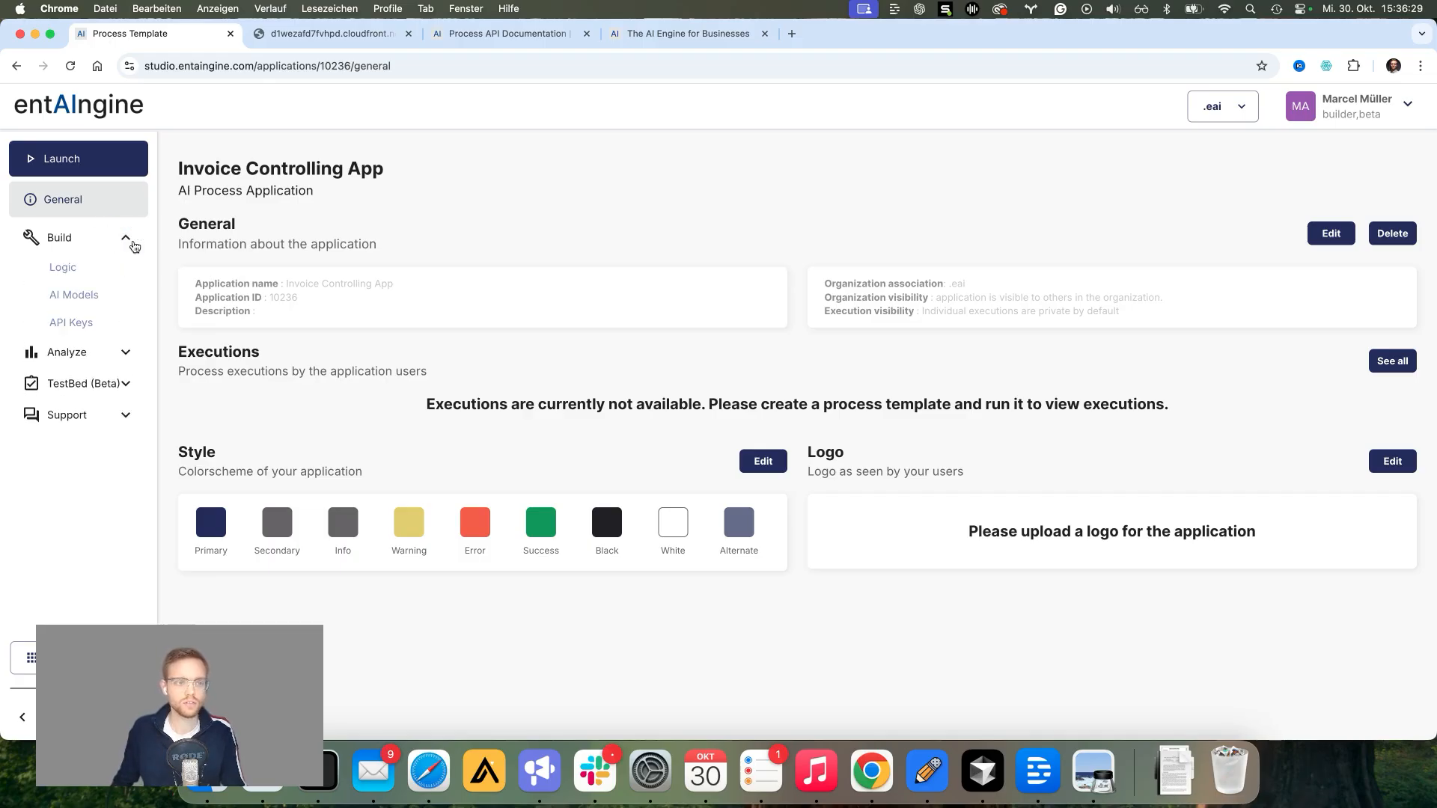
click(68, 277)
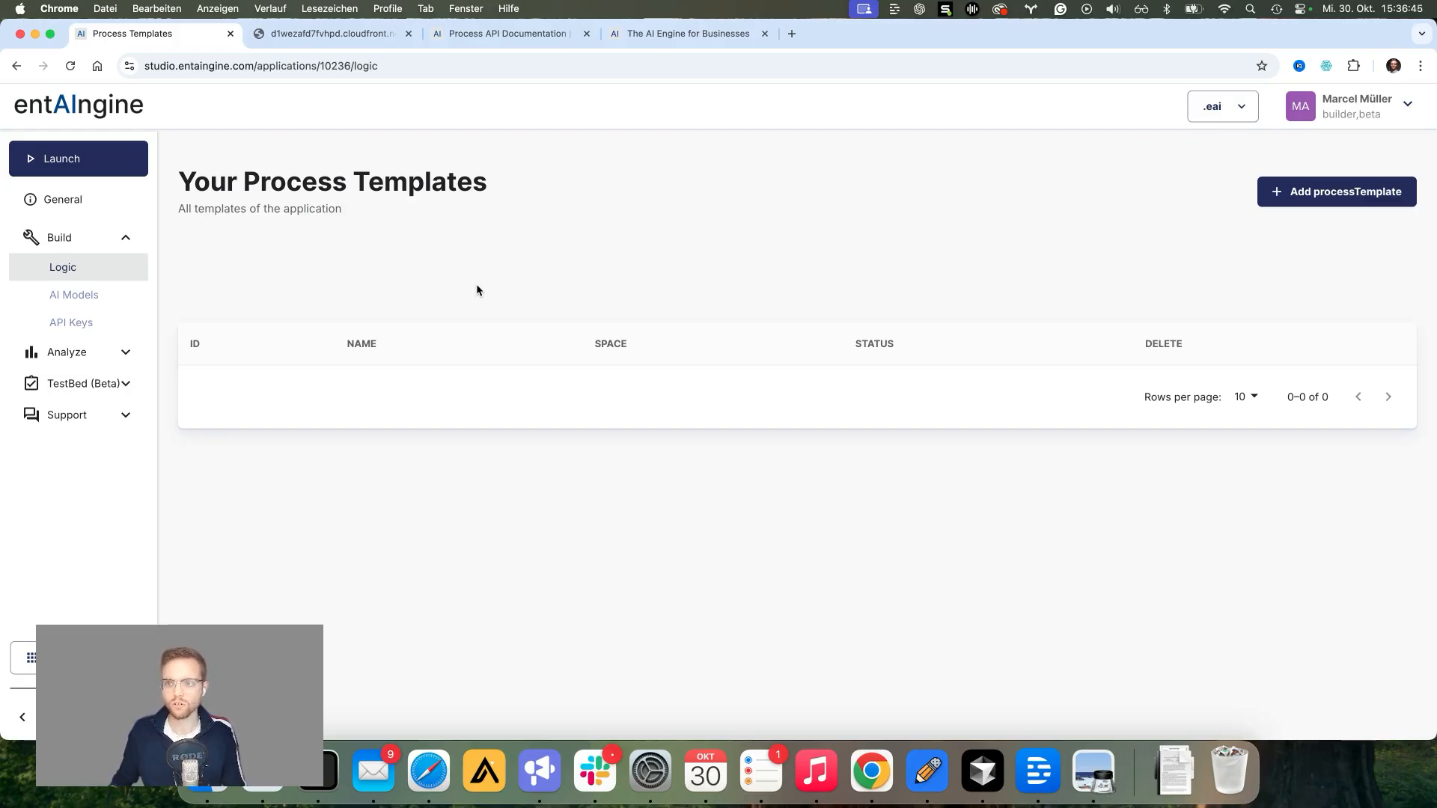
Step: Add a process template named 'Invoice Controlling for Departments' with description 'v1' and save it
click(1319, 192)
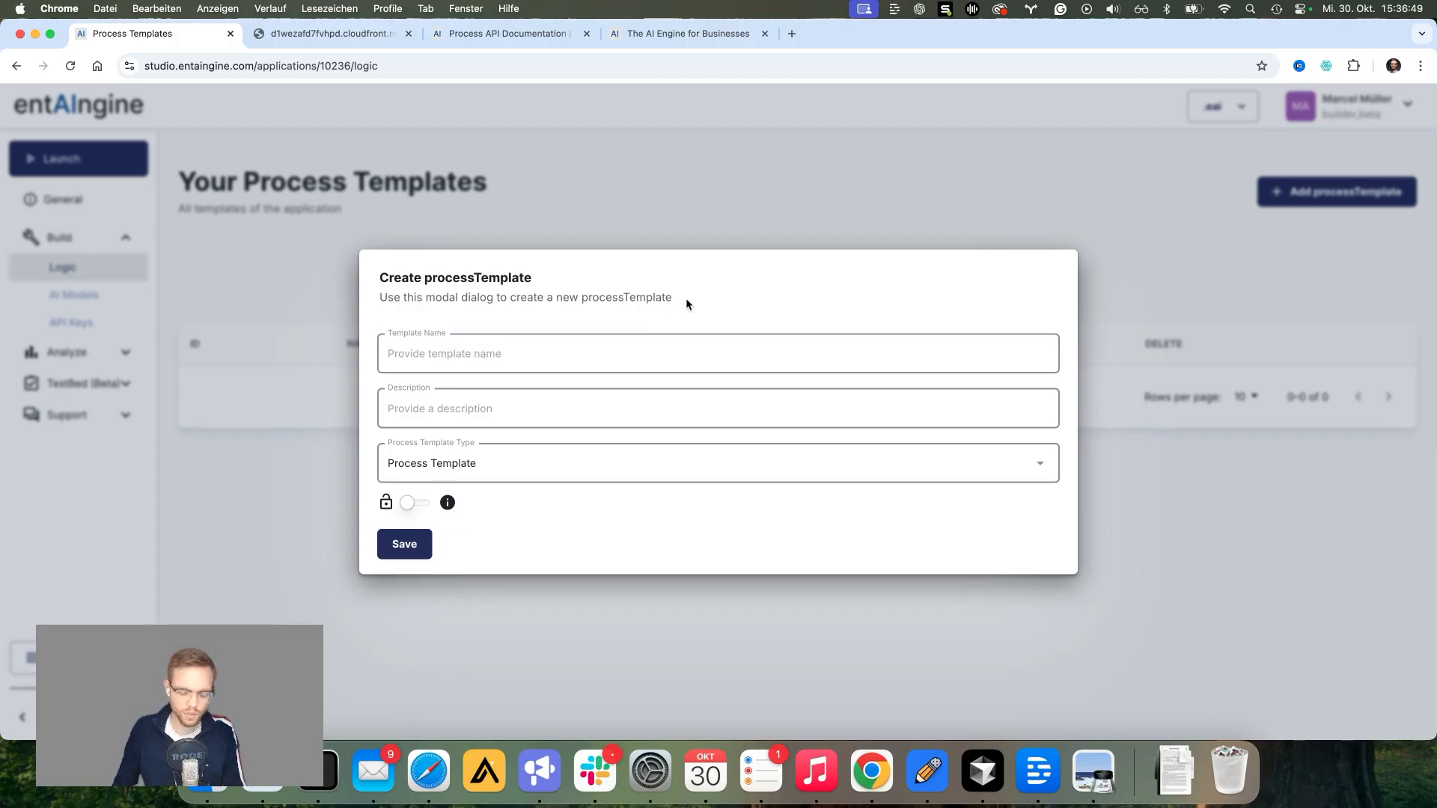
text(Cl)
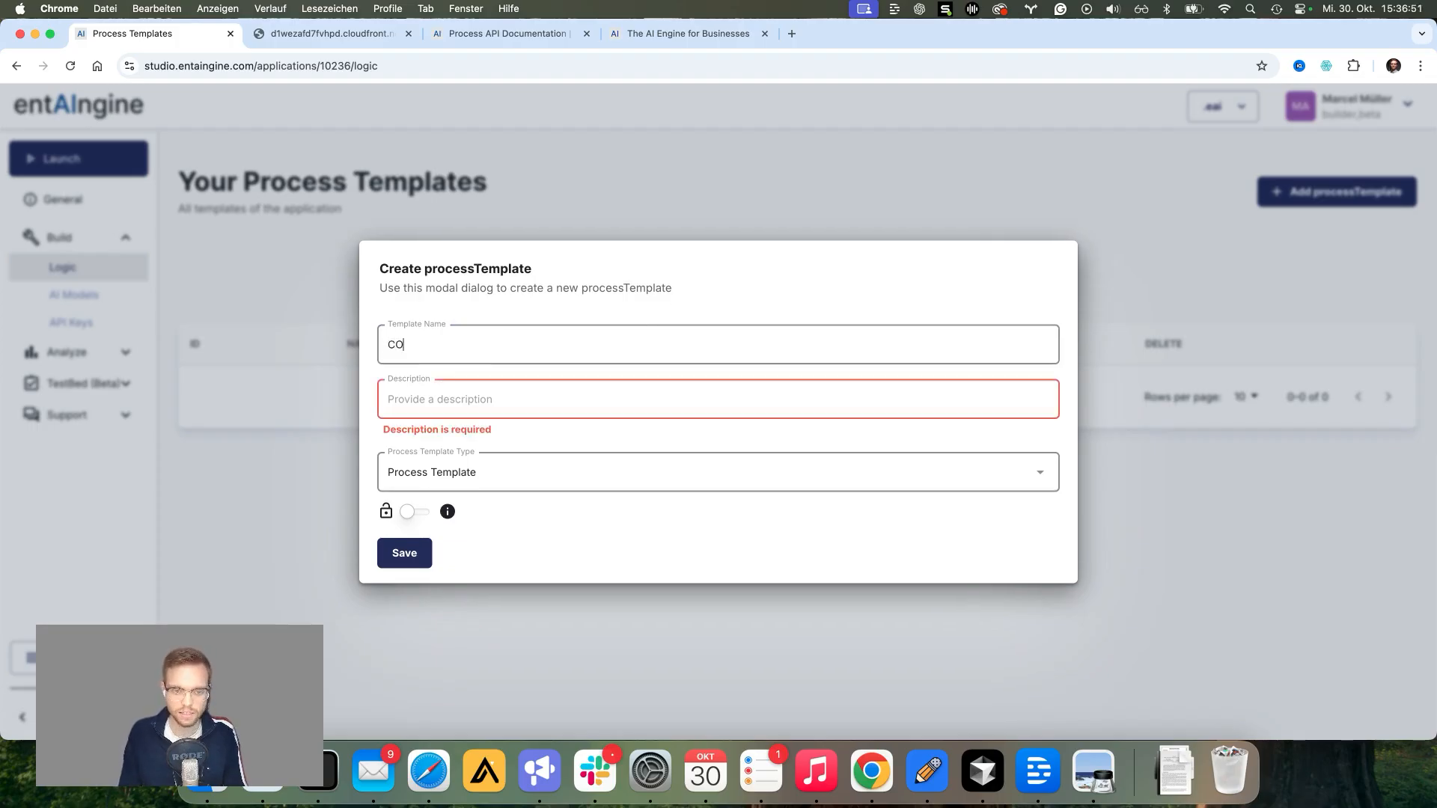
key(BackSpace)
key(BackSpace)
text(Invoice C)
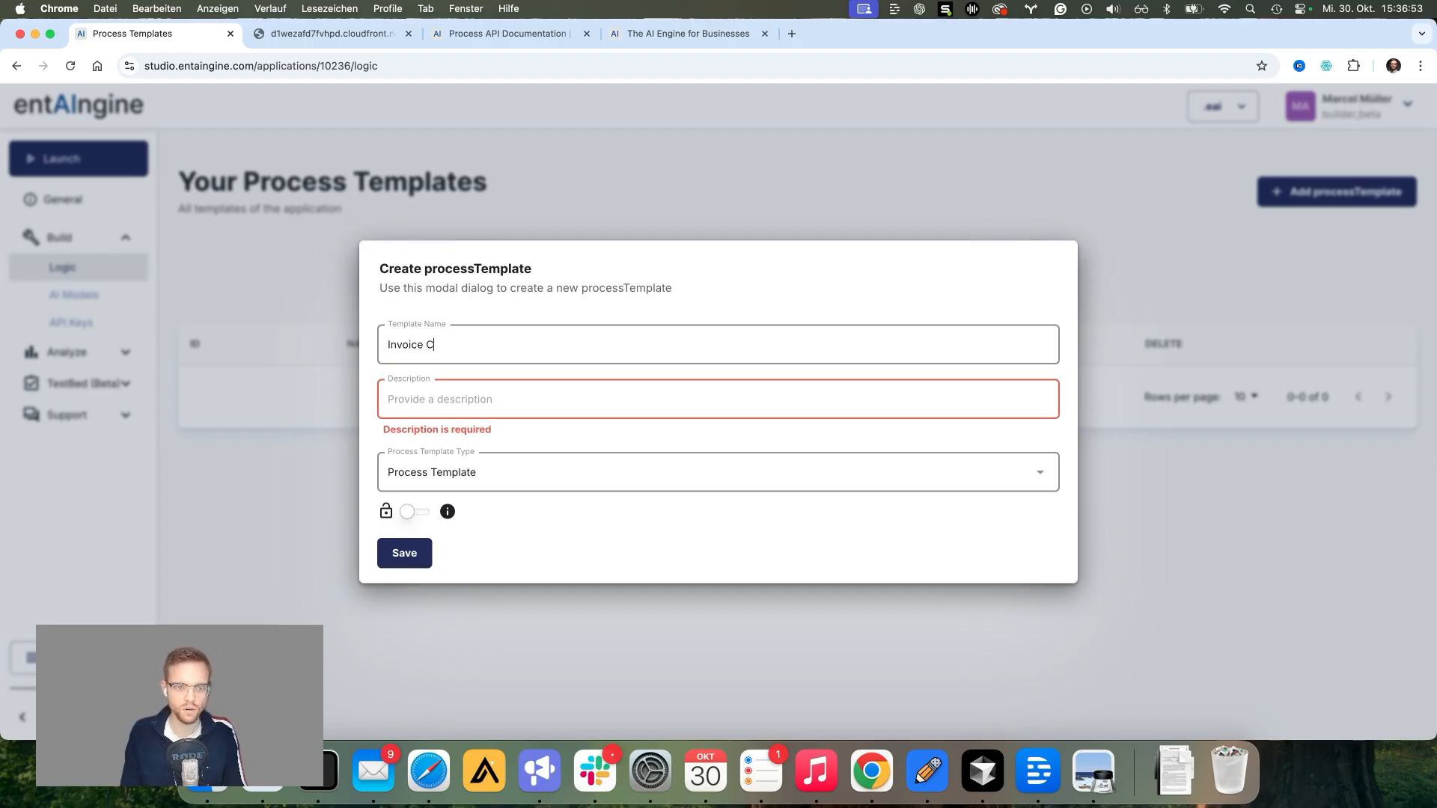
text(ontrolling for Depar)
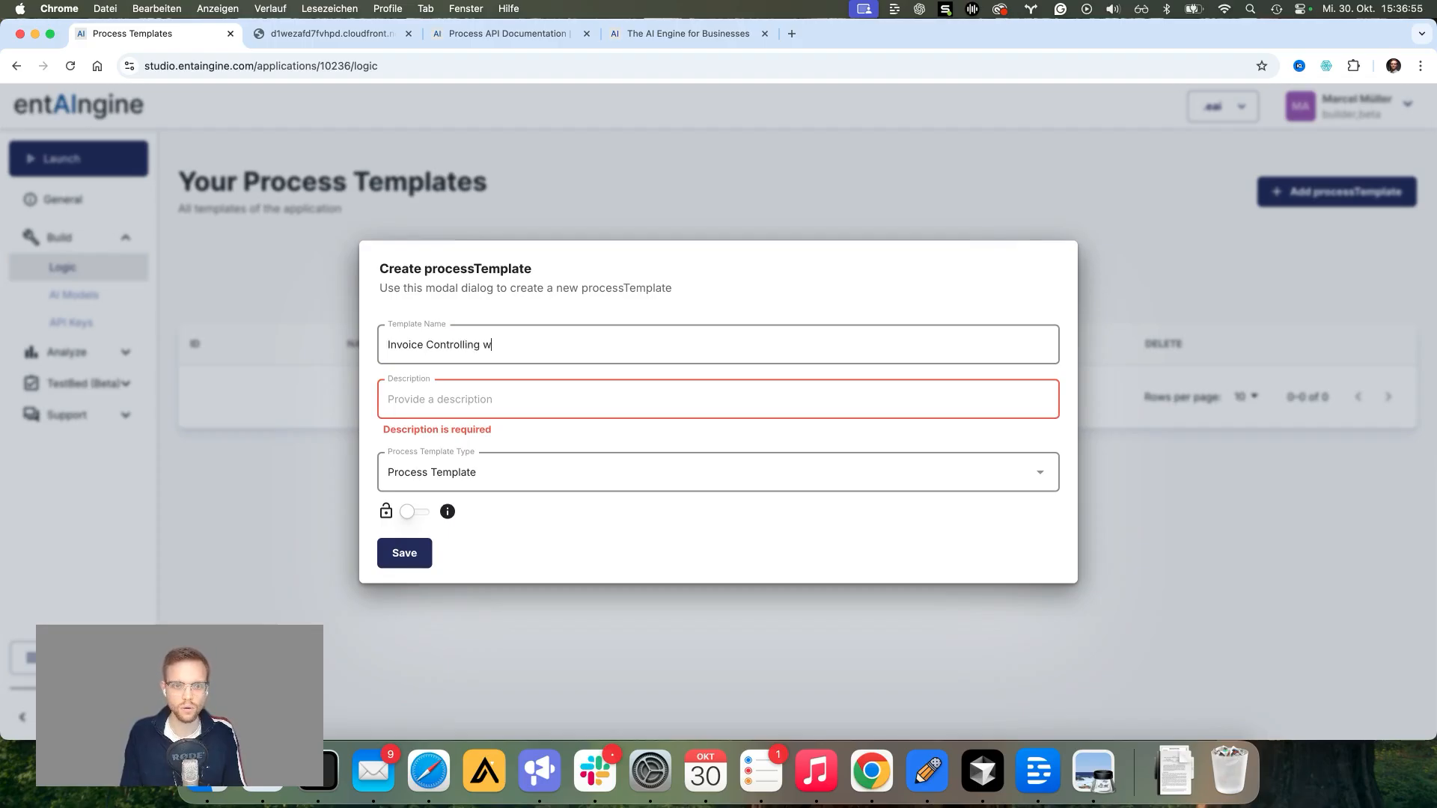
text(tments)
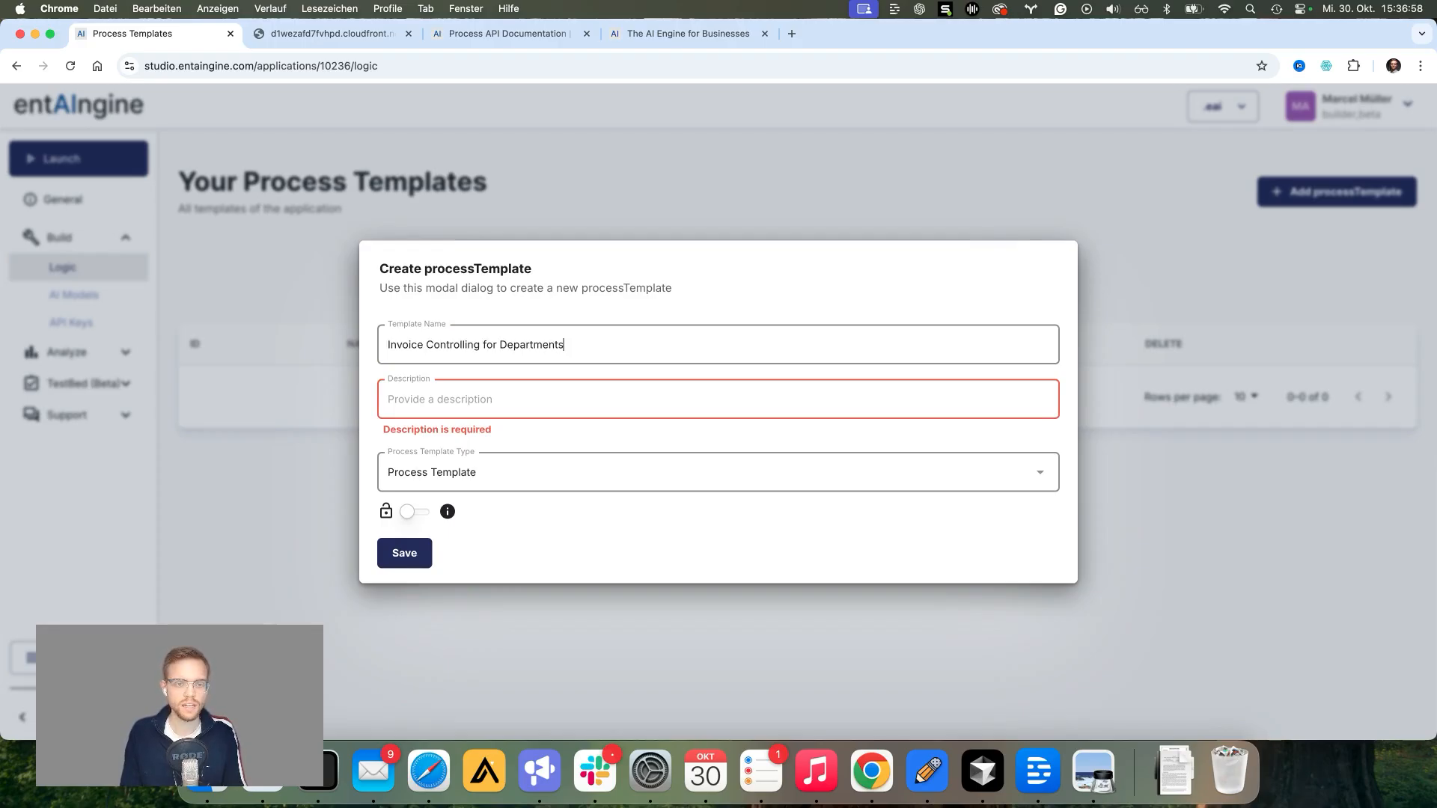
key(Tab)
text(v1)
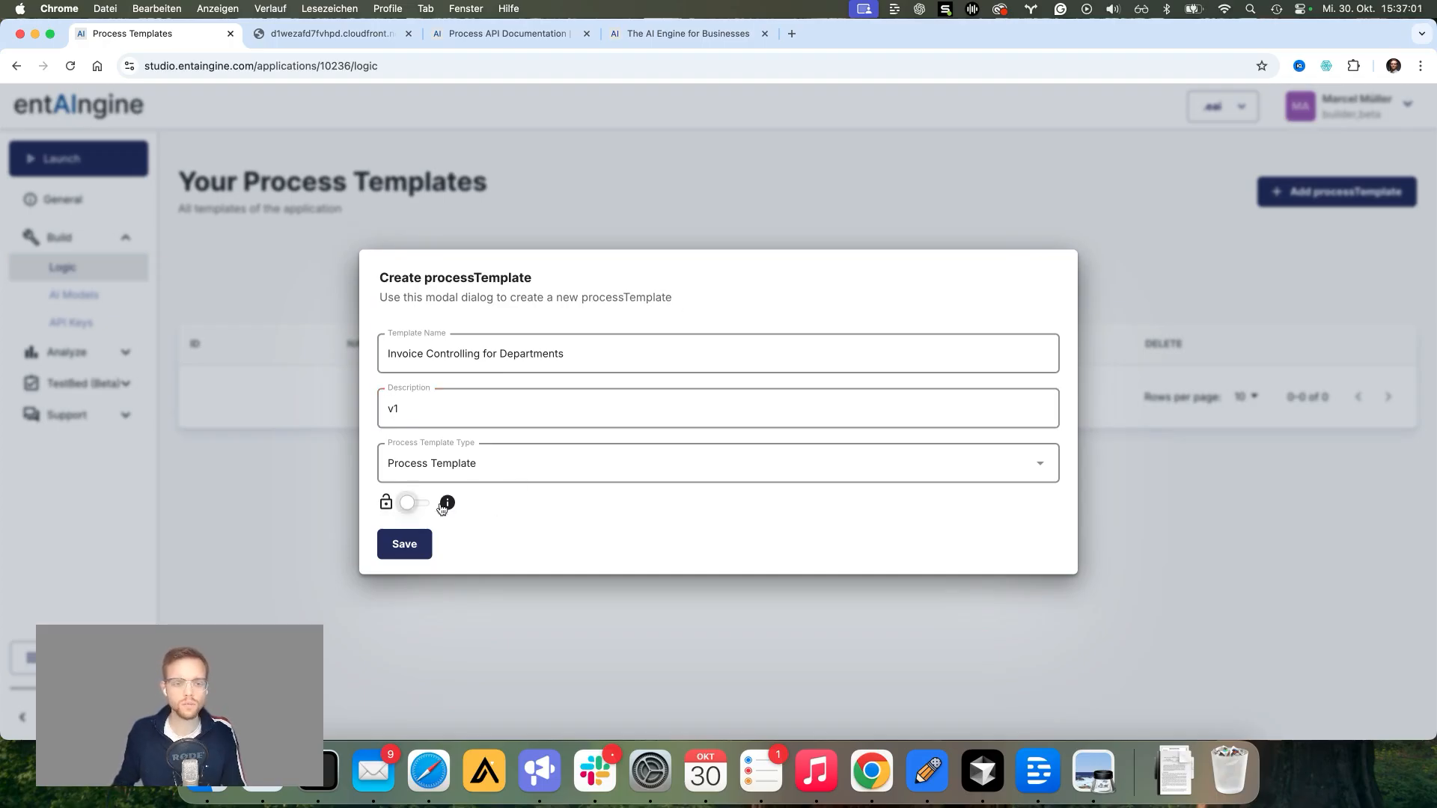
mouse_move(446, 506)
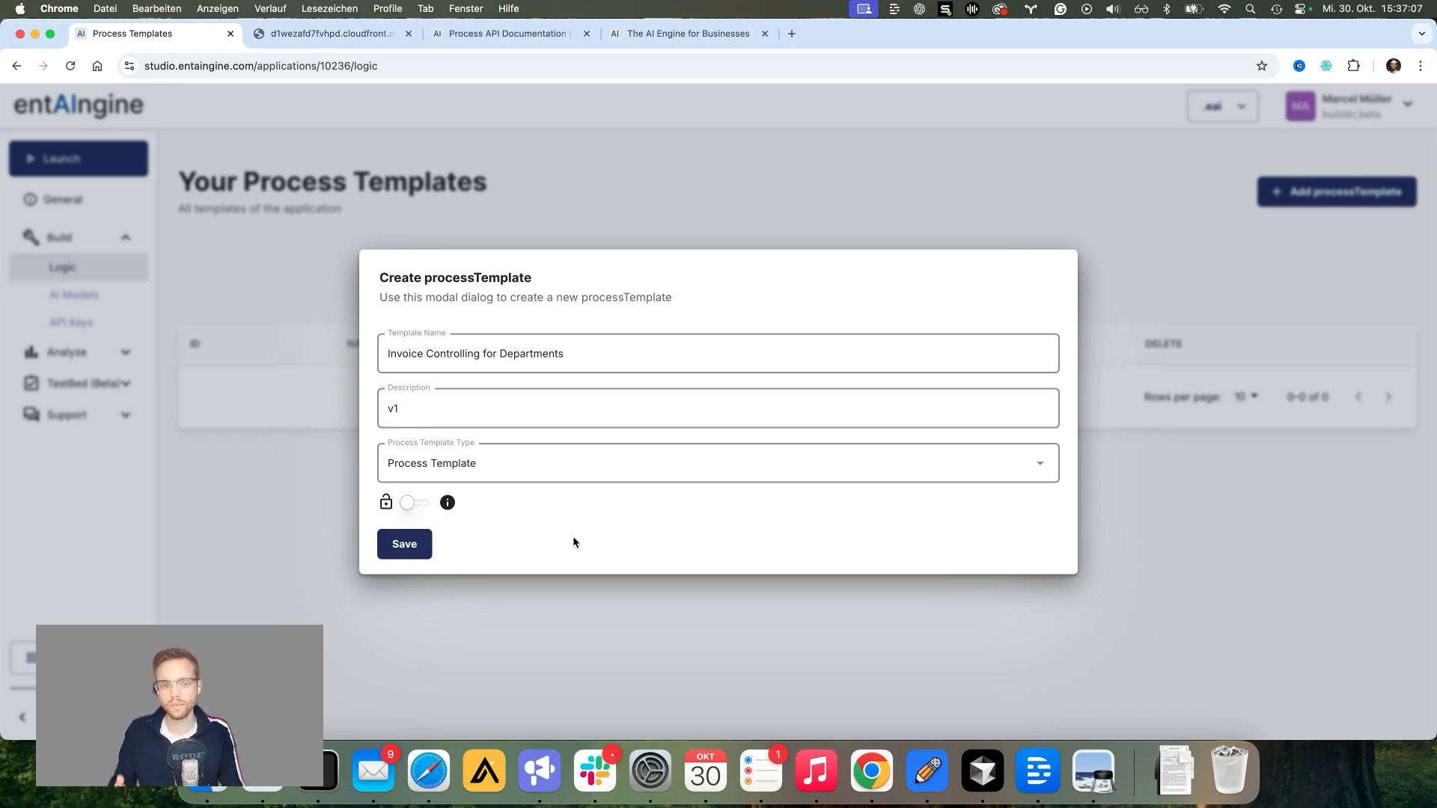
click(401, 554)
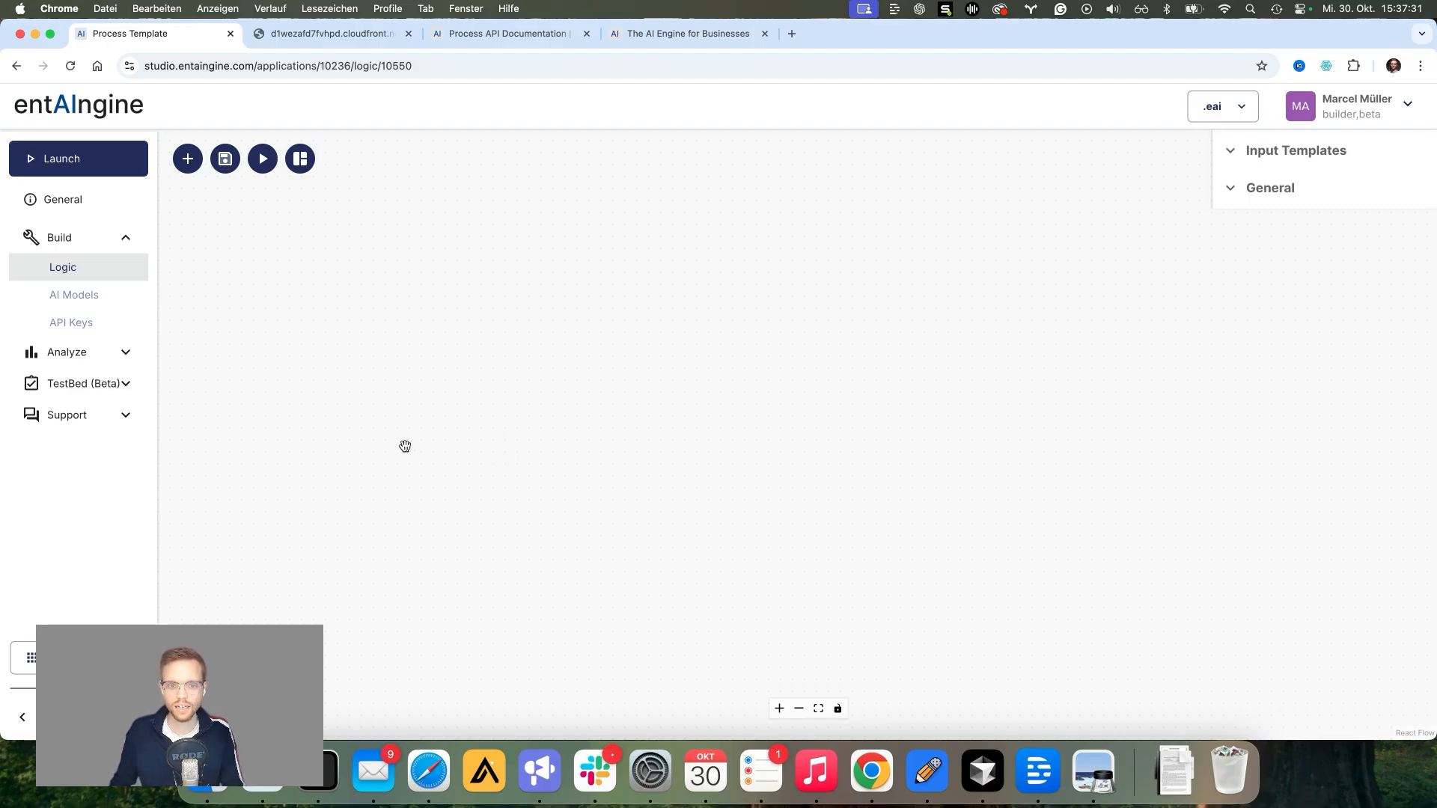
Step: Expand the Input Templates section and open its add-input form
click(1289, 152)
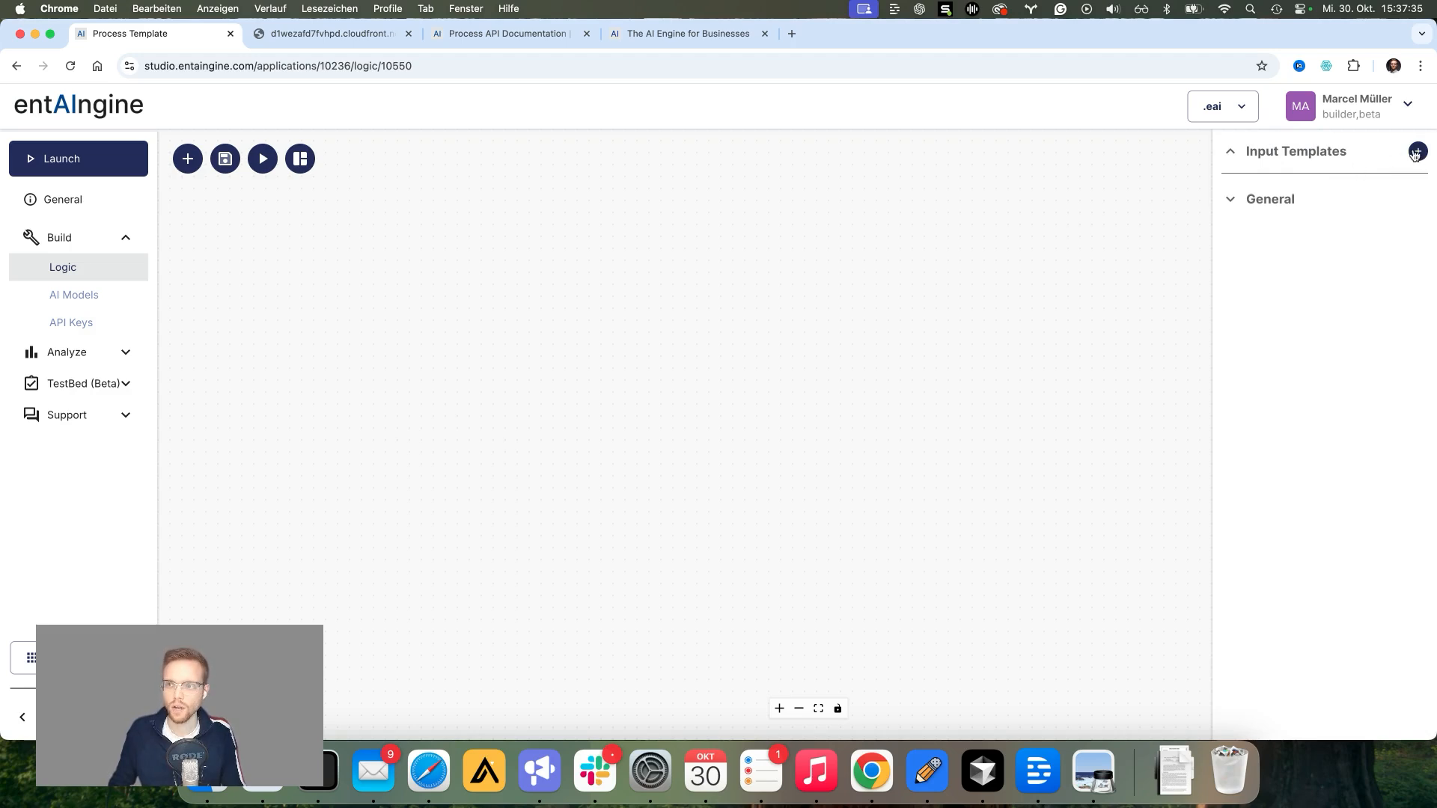
click(1417, 152)
Step: Define an input named INVOICE of type File, allowing the pdf file ending, and save it
click(414, 417)
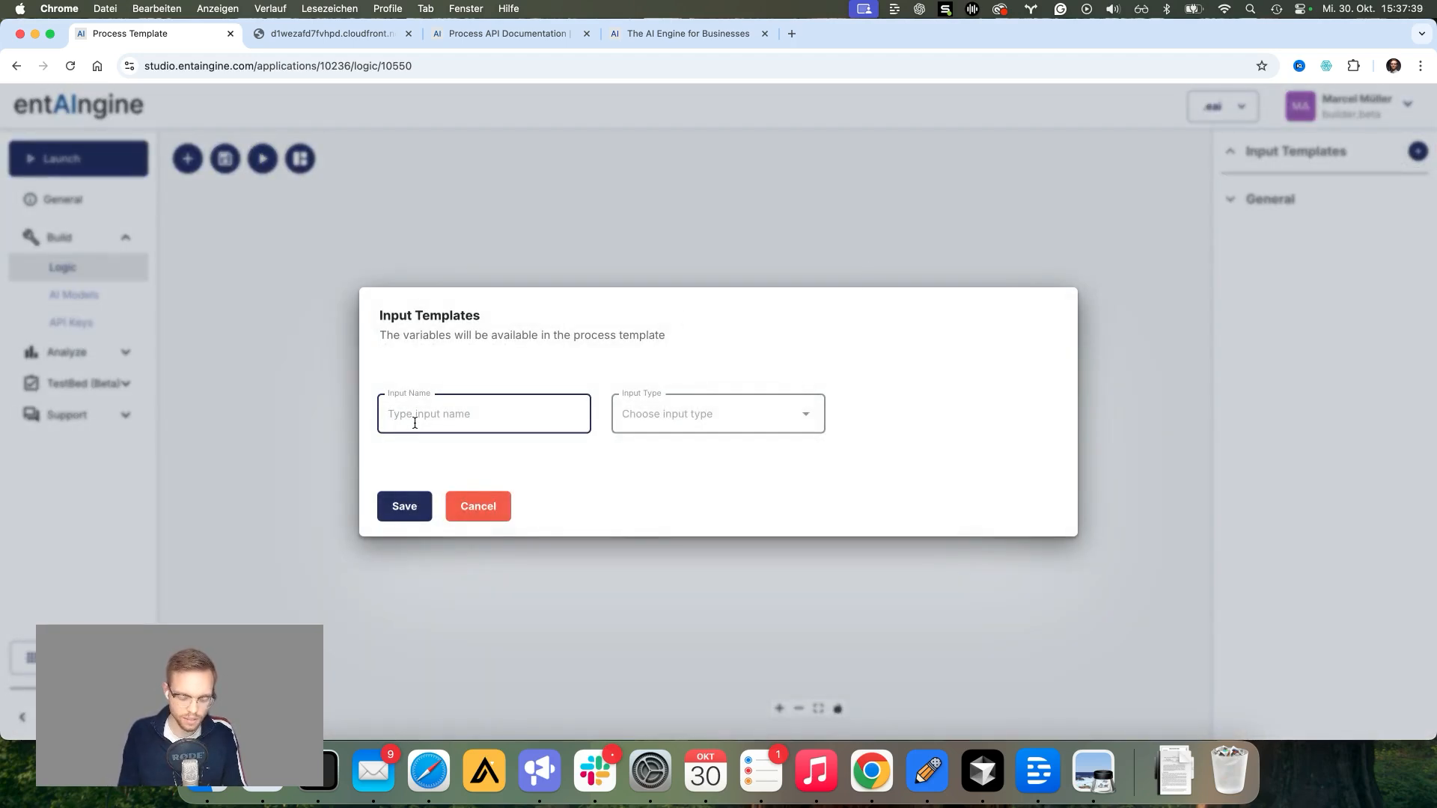
text(INVOICE)
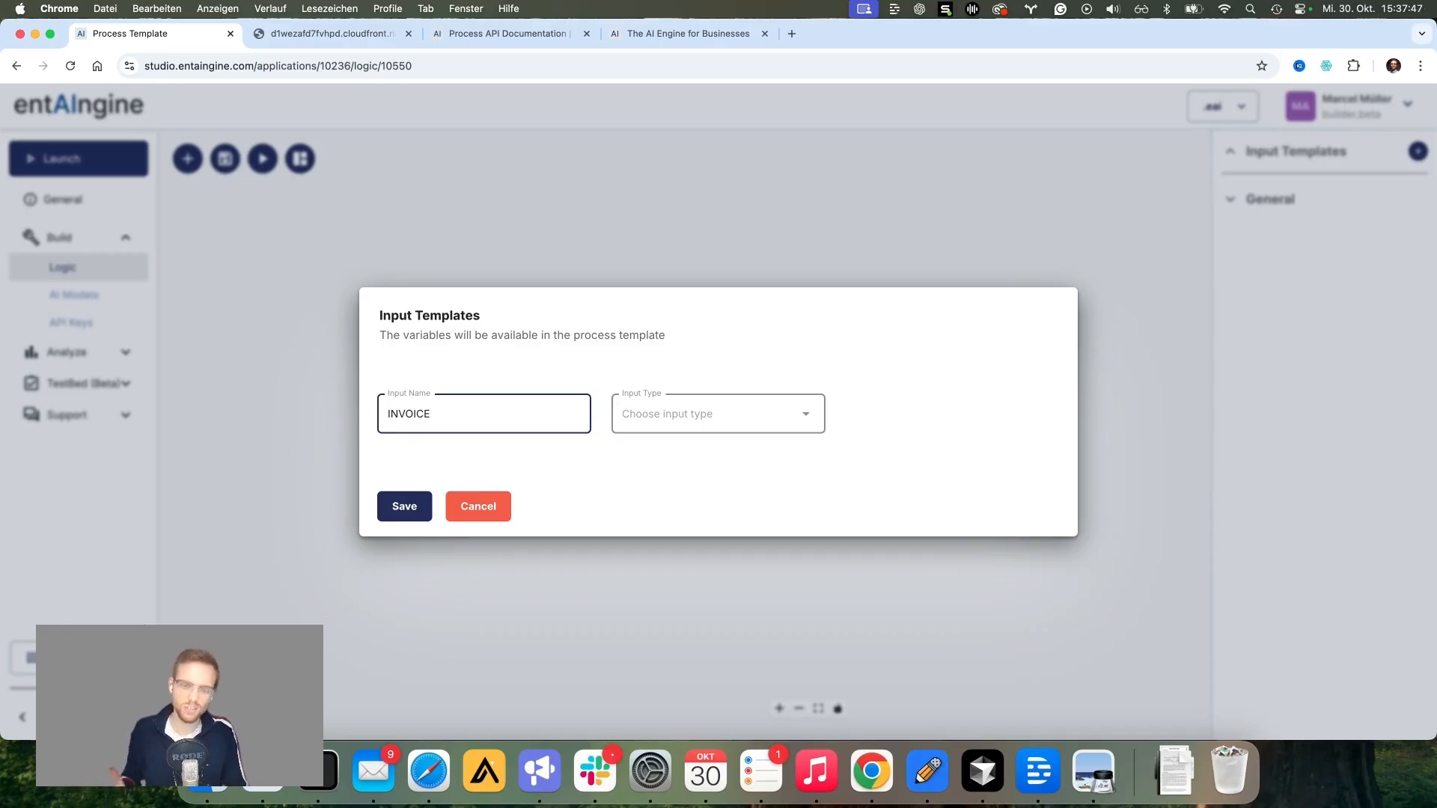
click(807, 415)
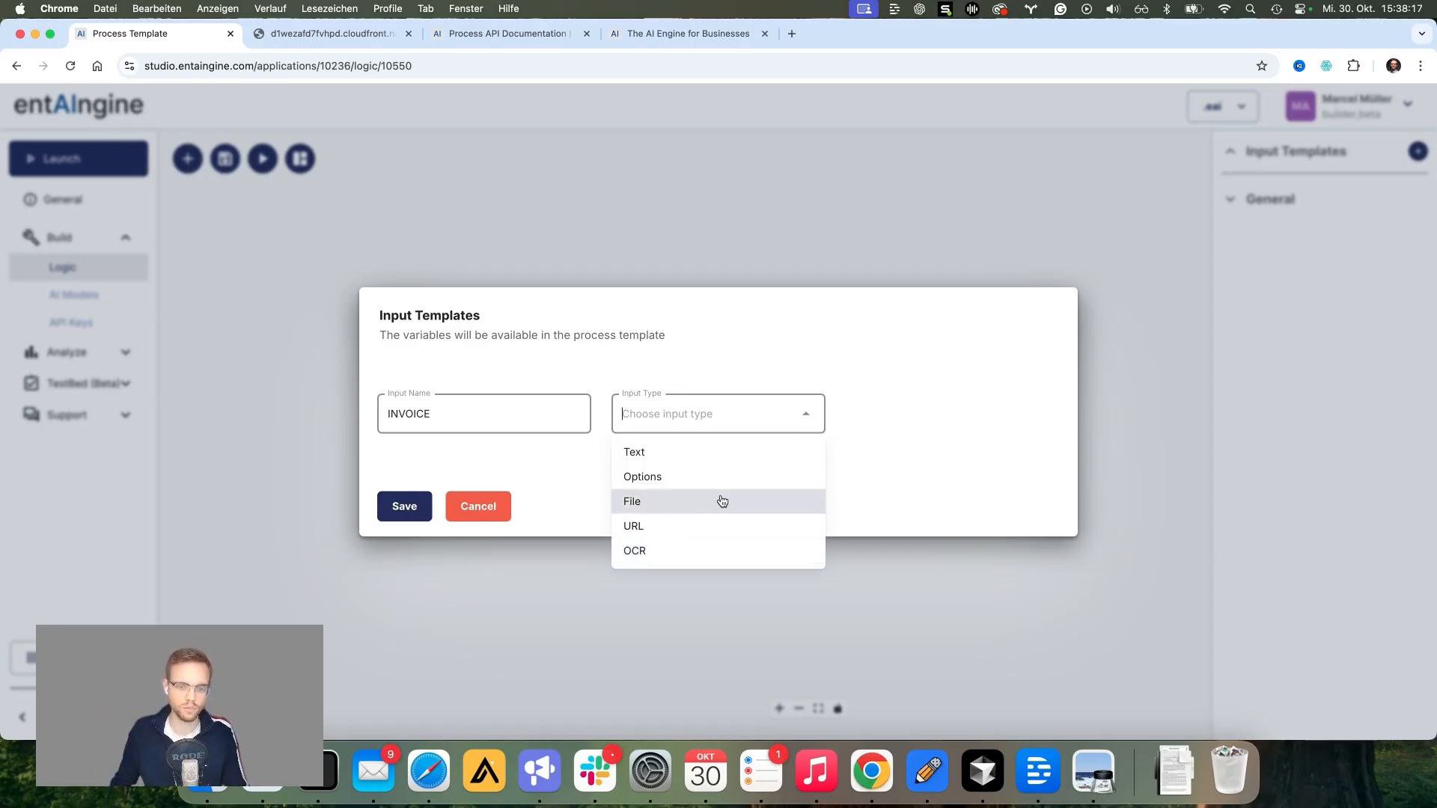
click(689, 502)
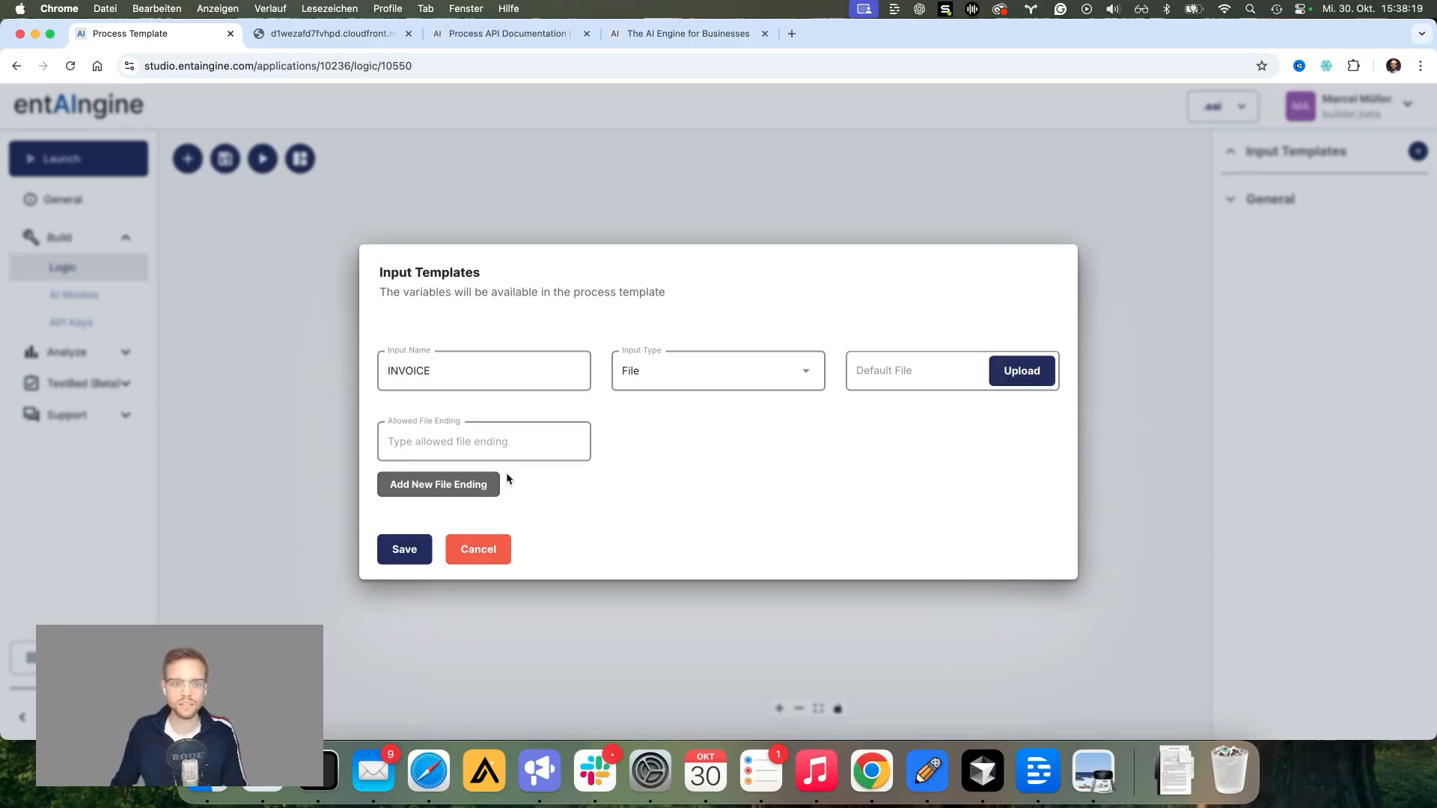
click(443, 443)
text(pdf)
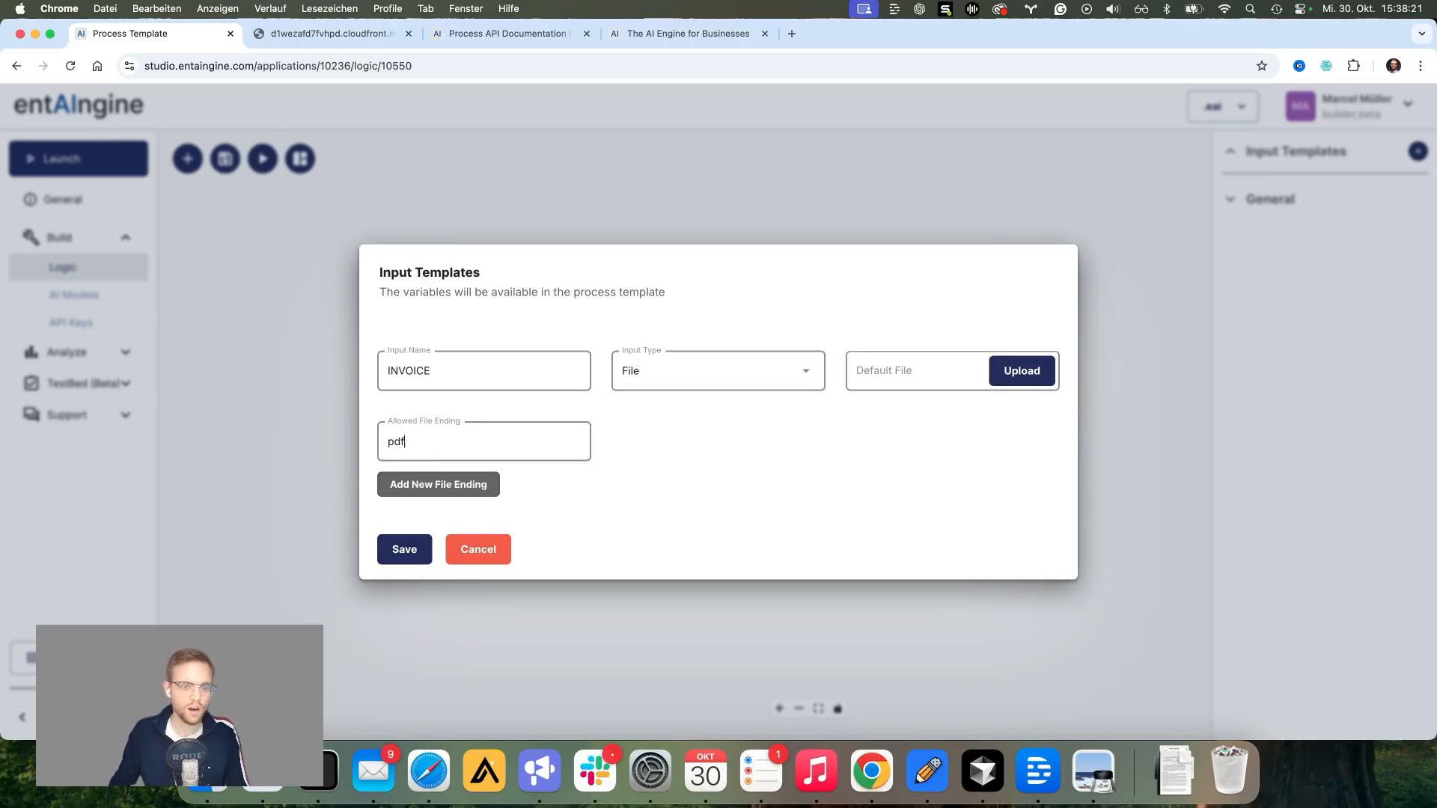
click(398, 549)
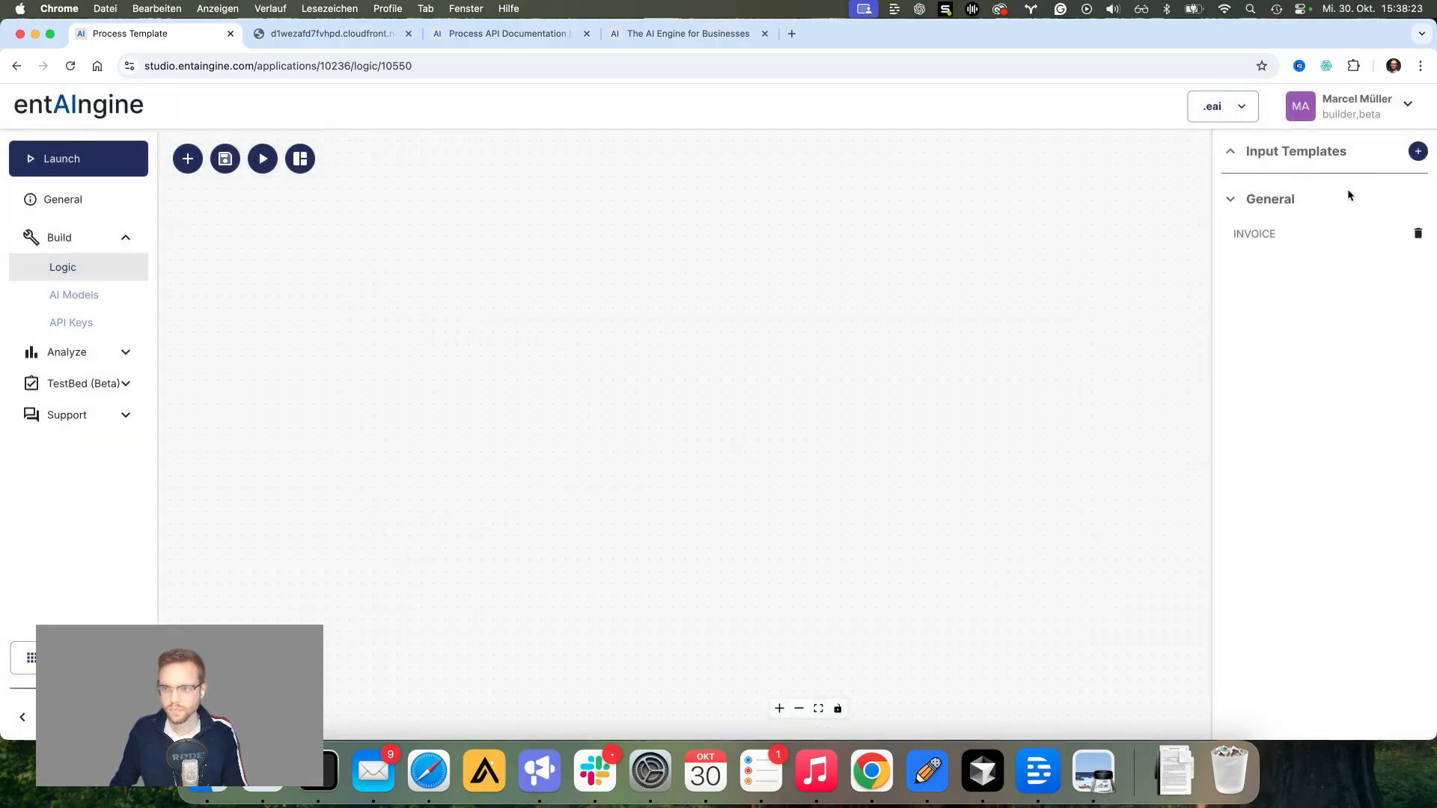
Step: Add a second File input named DEPARTMENT_MAPPING that accepts pdf files
click(1416, 154)
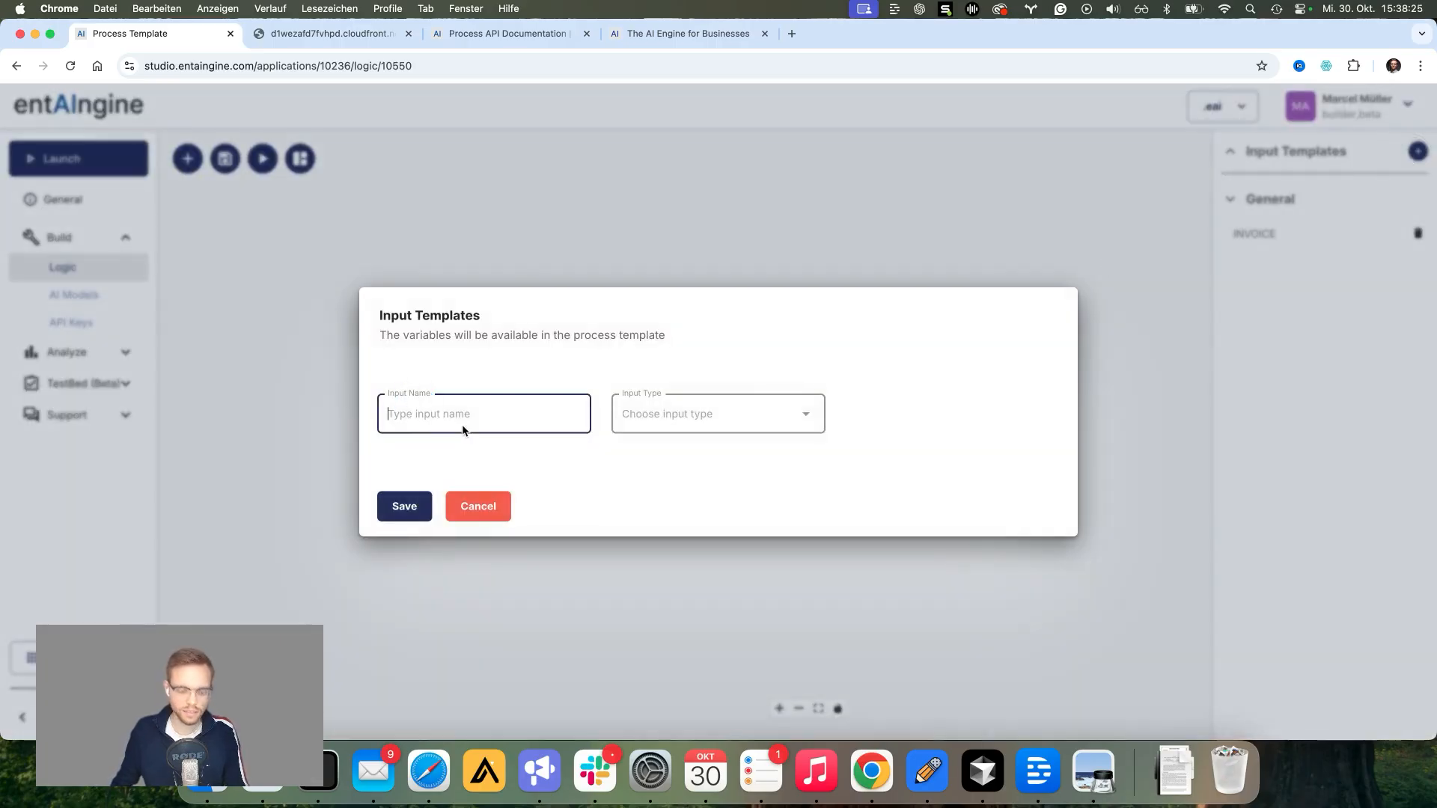
text(DEPAR)
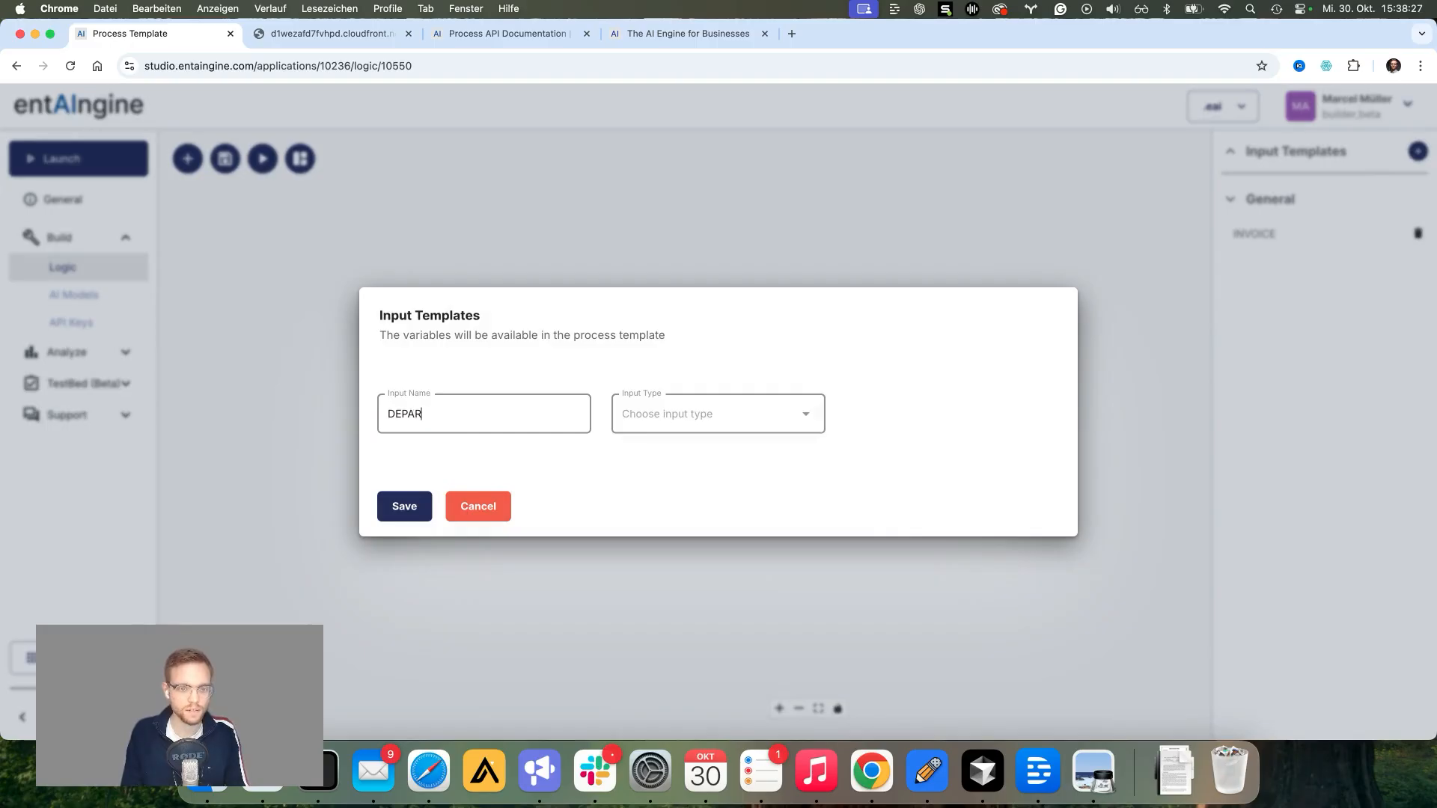
text(TMENT_MAPPING)
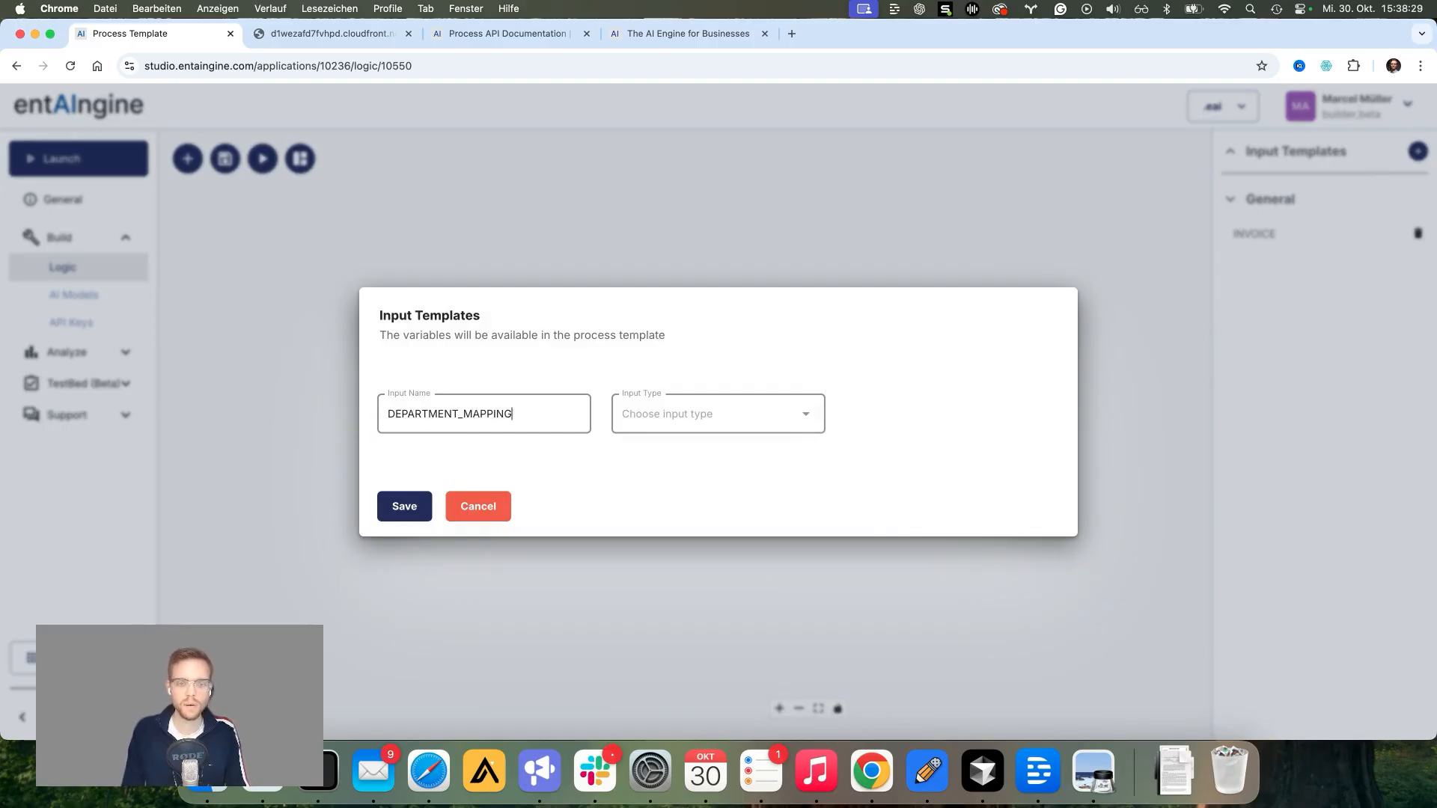
click(802, 414)
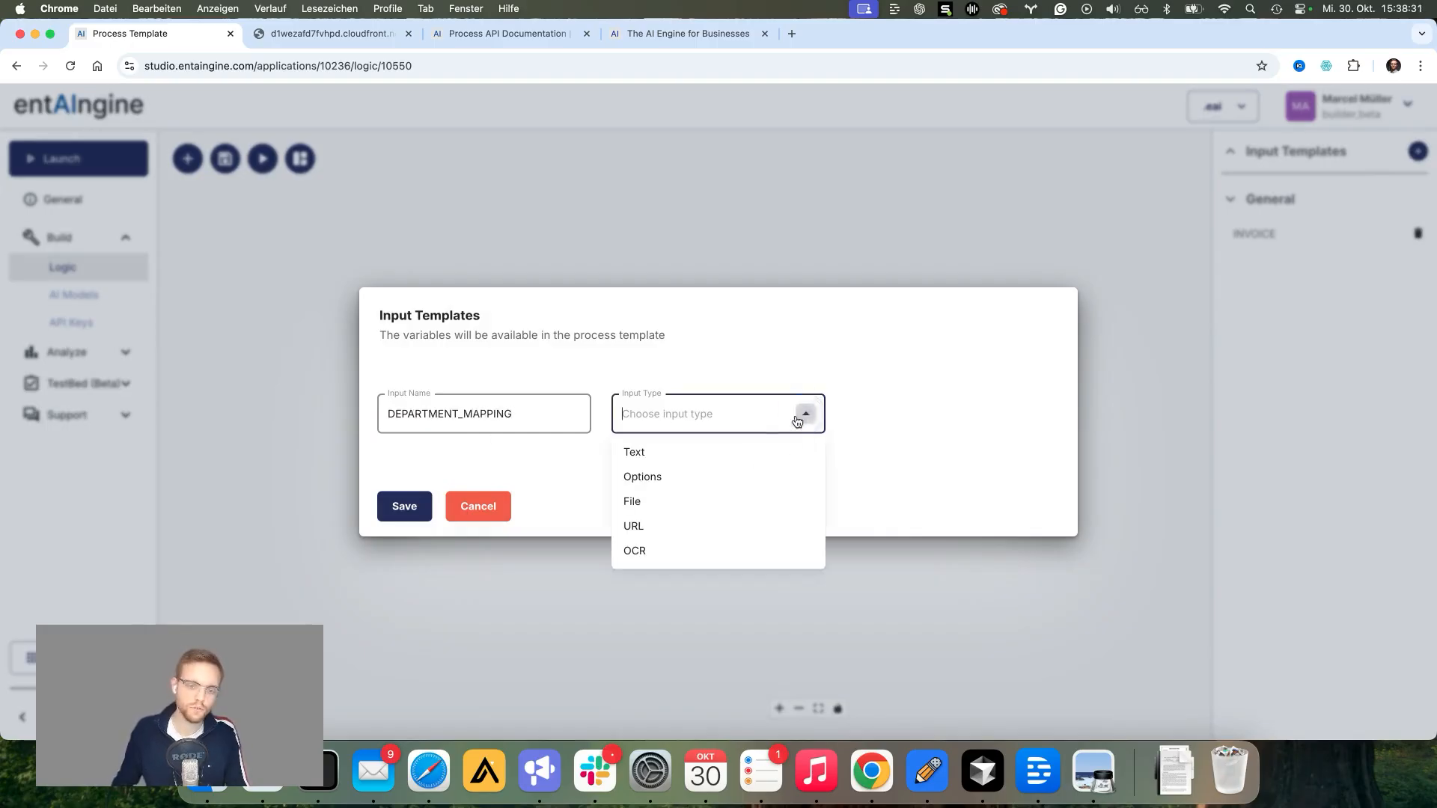
click(651, 503)
click(417, 442)
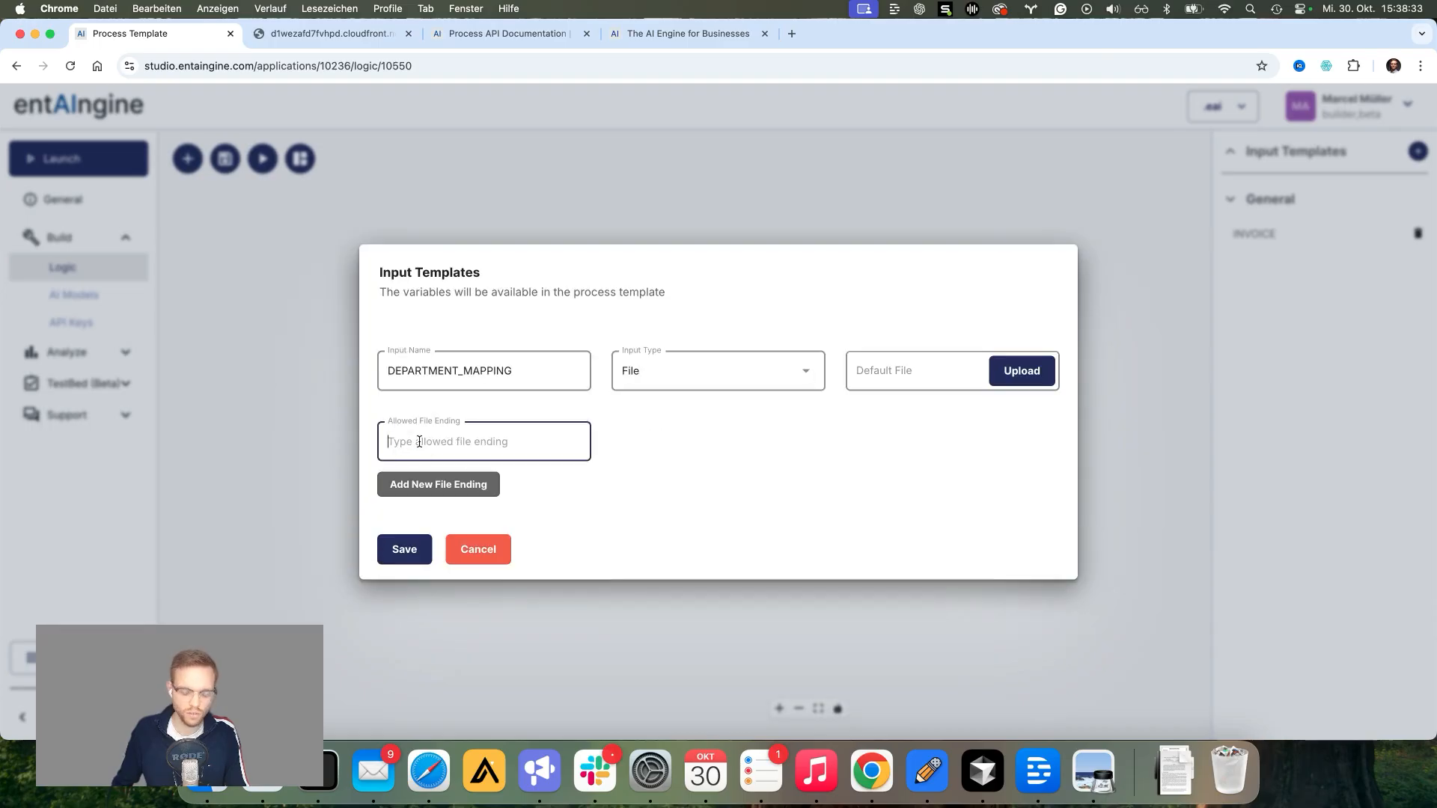
text(pdf)
click(402, 548)
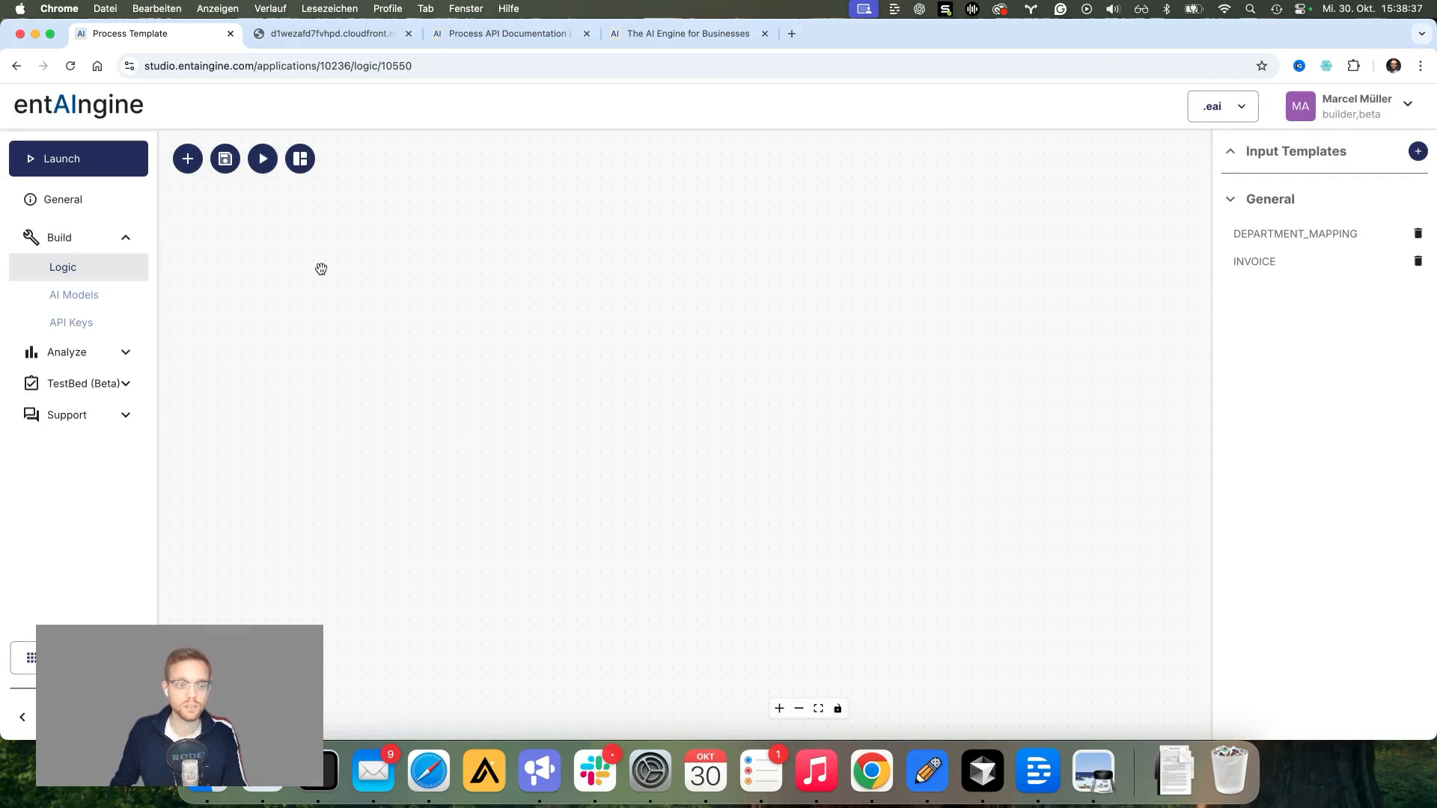
click(188, 169)
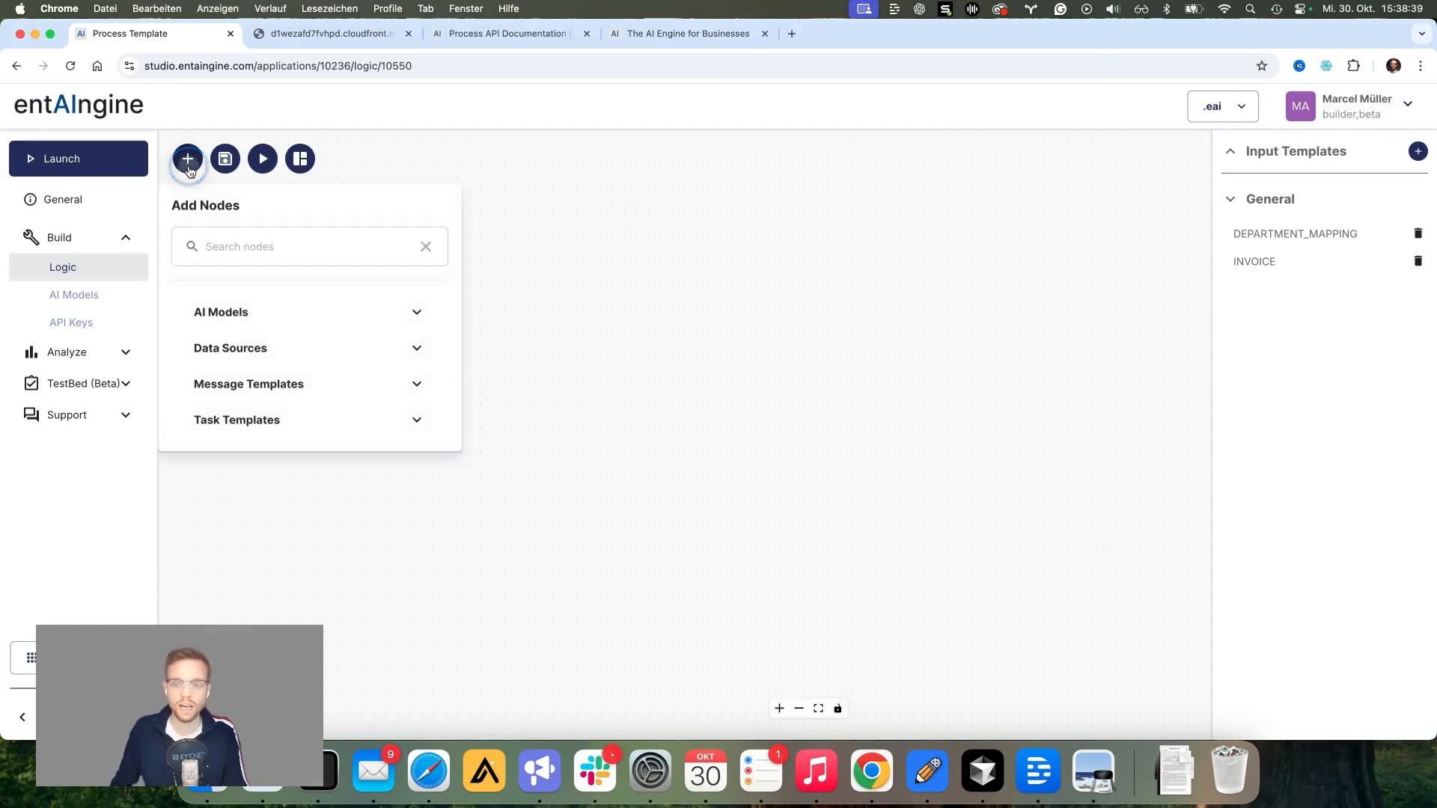
Step: Add a Text Completion Model node from the AI model nodes and move it to the upper left
click(187, 172)
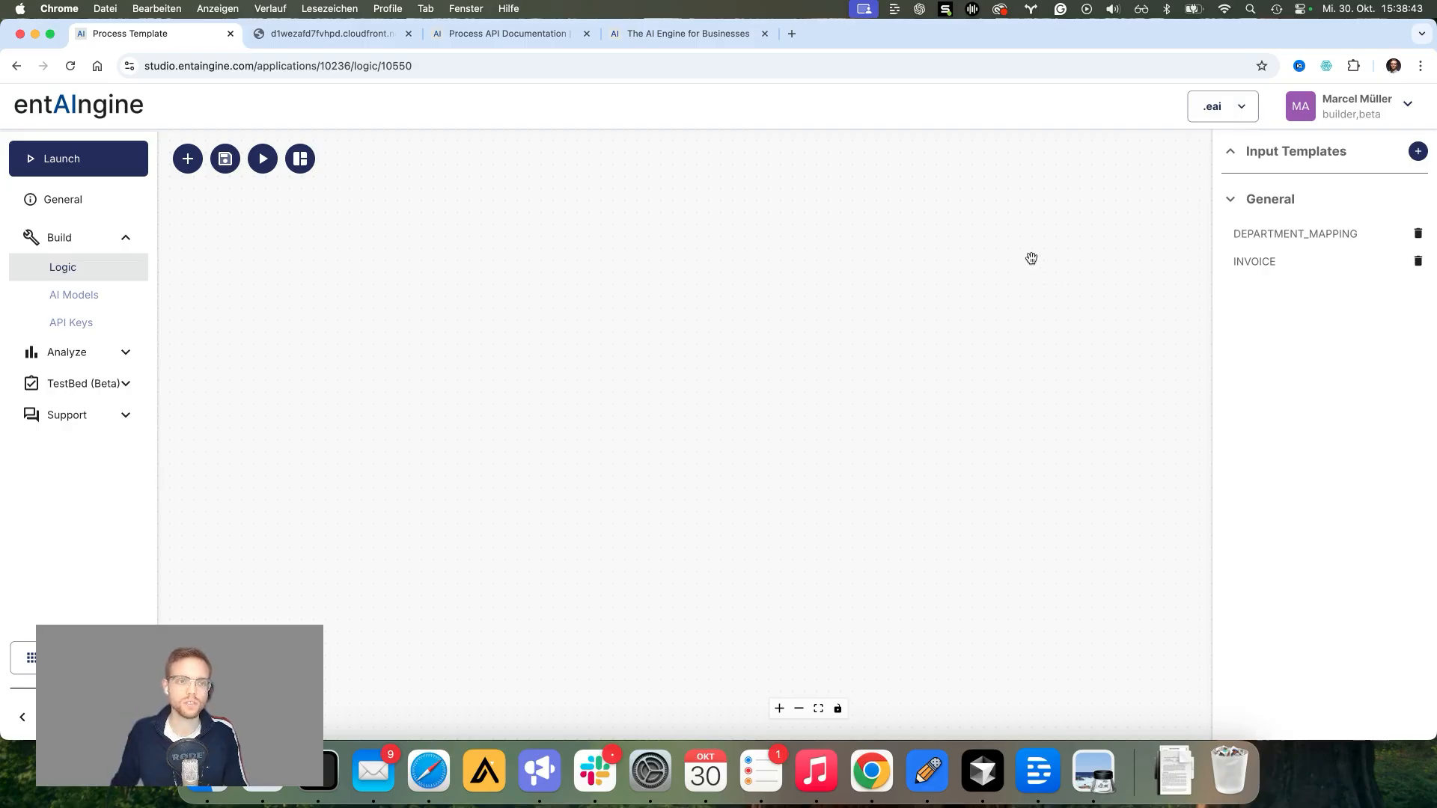
click(188, 159)
click(232, 312)
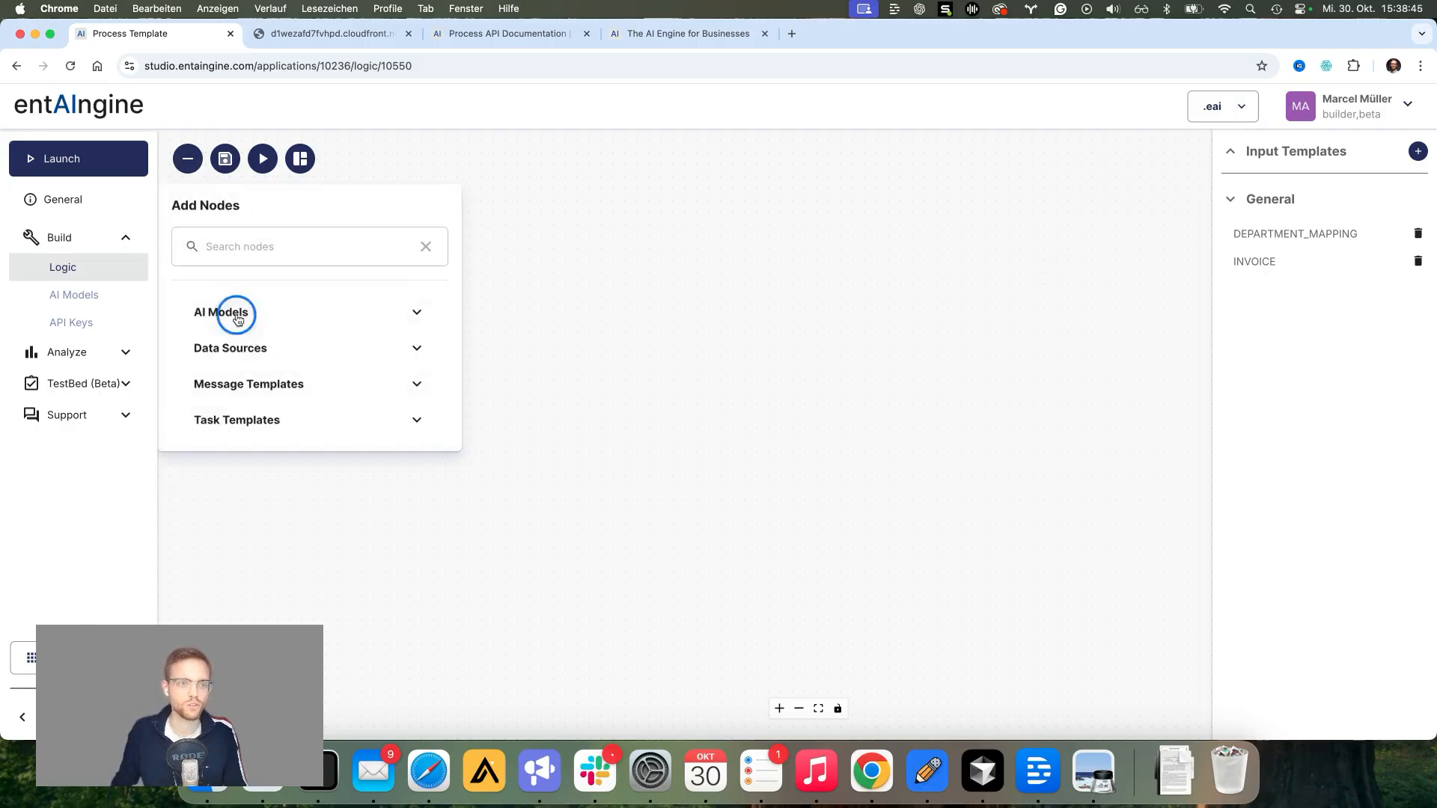
drag(283, 366, 653, 257)
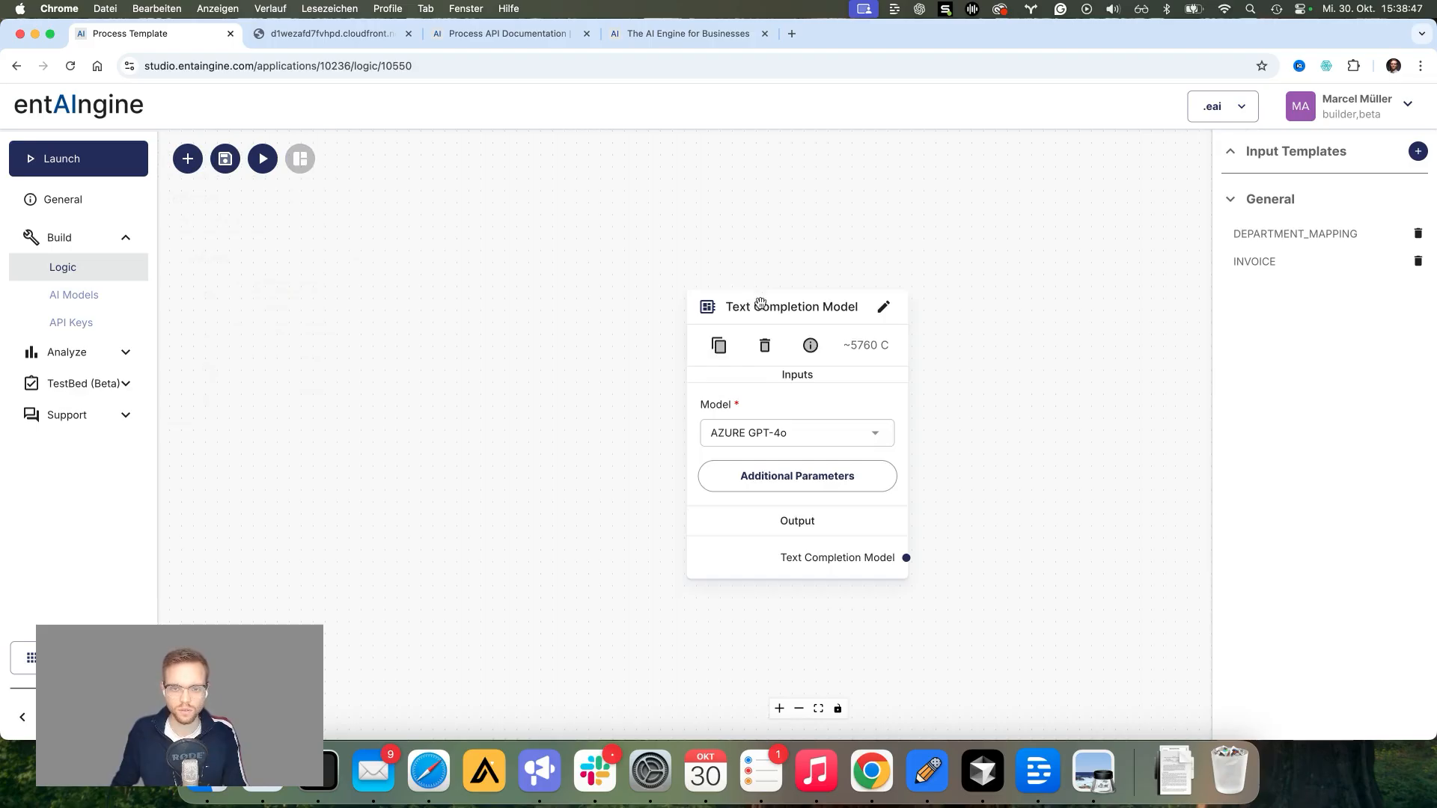
drag(761, 308, 560, 207)
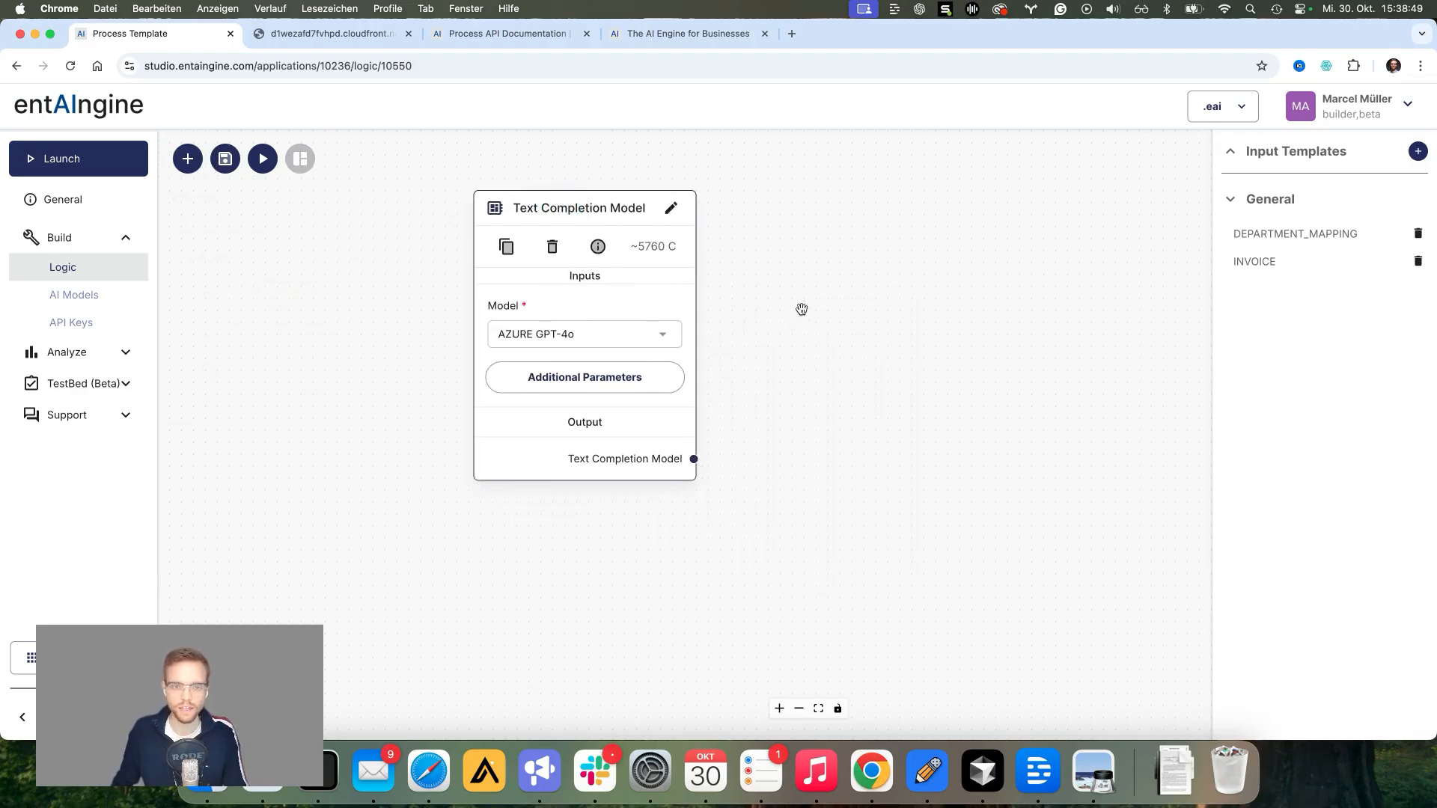
Step: Review the available models, keep AZURE GPT-4o, and reposition the node on the canvas
click(662, 334)
scroll(608, 394, down, 8)
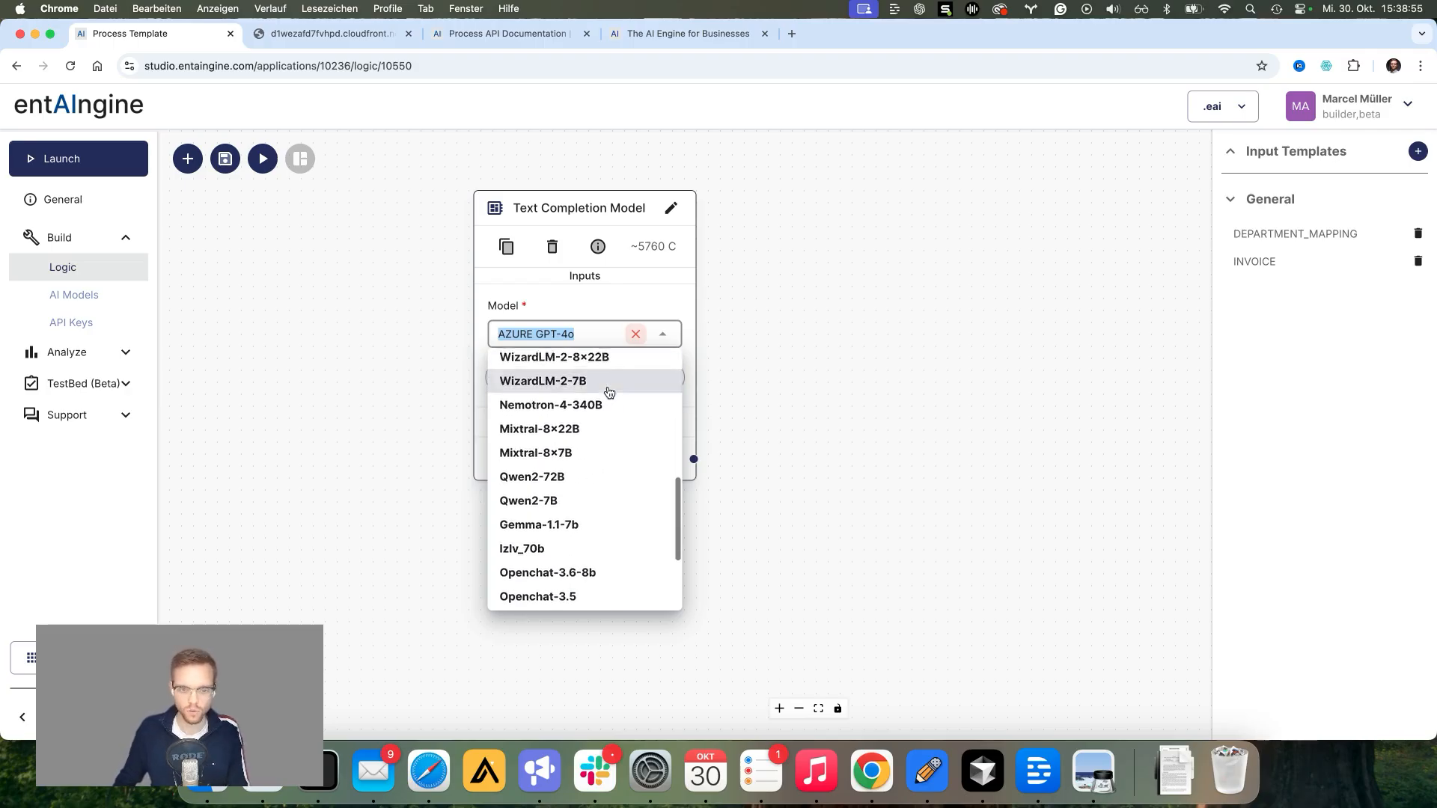
scroll(608, 389, up, 8)
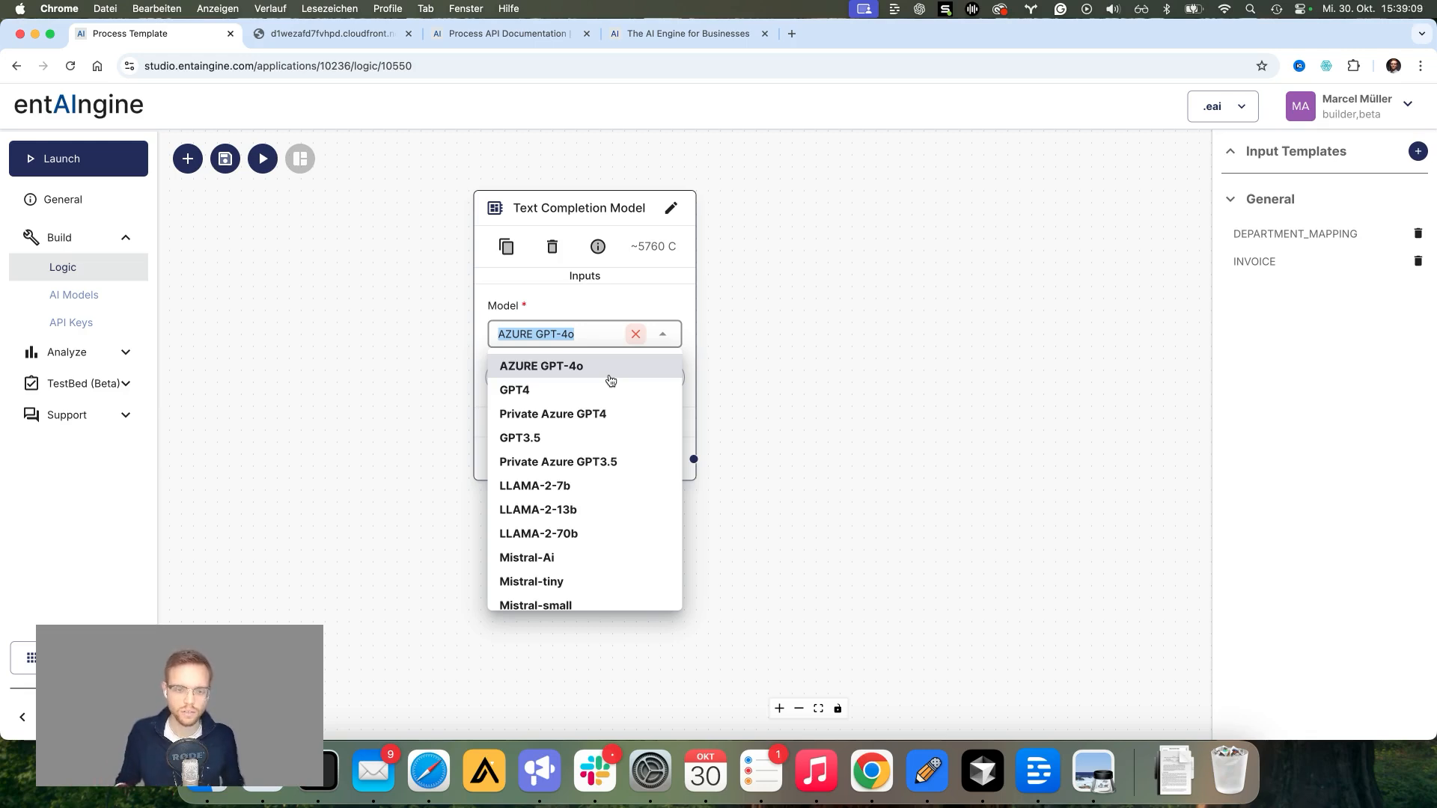
scroll(590, 383, down, 5)
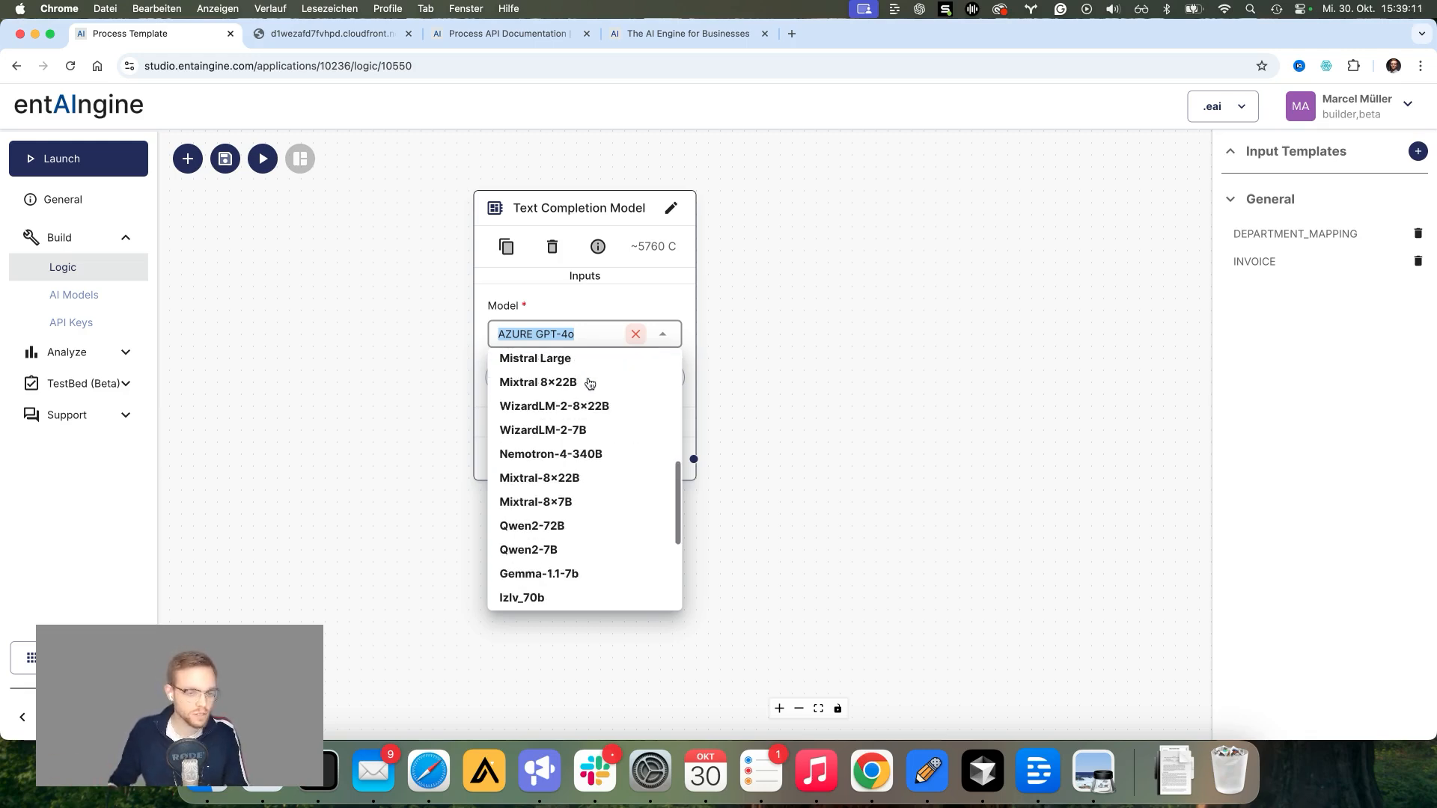
scroll(584, 389, down, 4)
scroll(583, 395, up, 9)
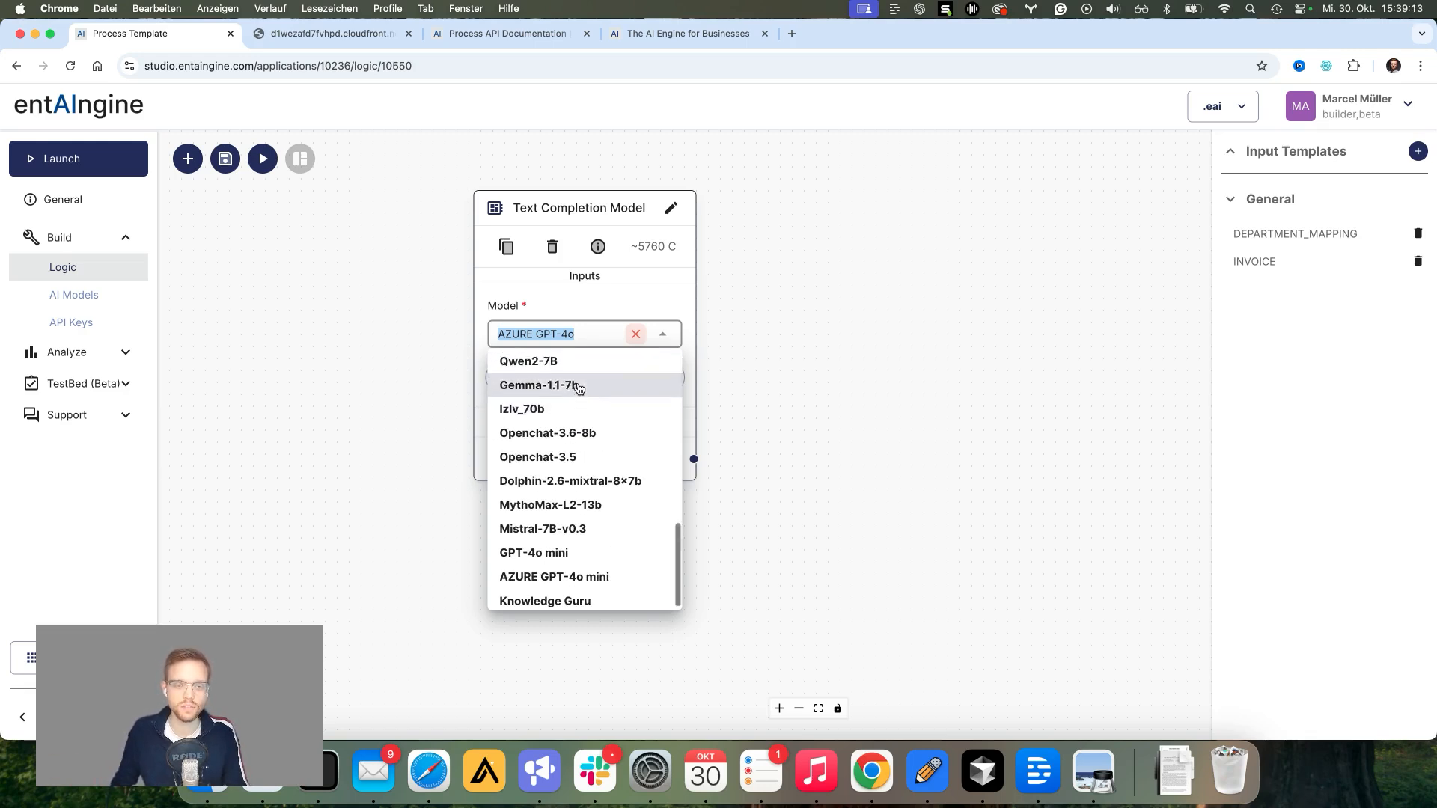
click(828, 449)
click(865, 354)
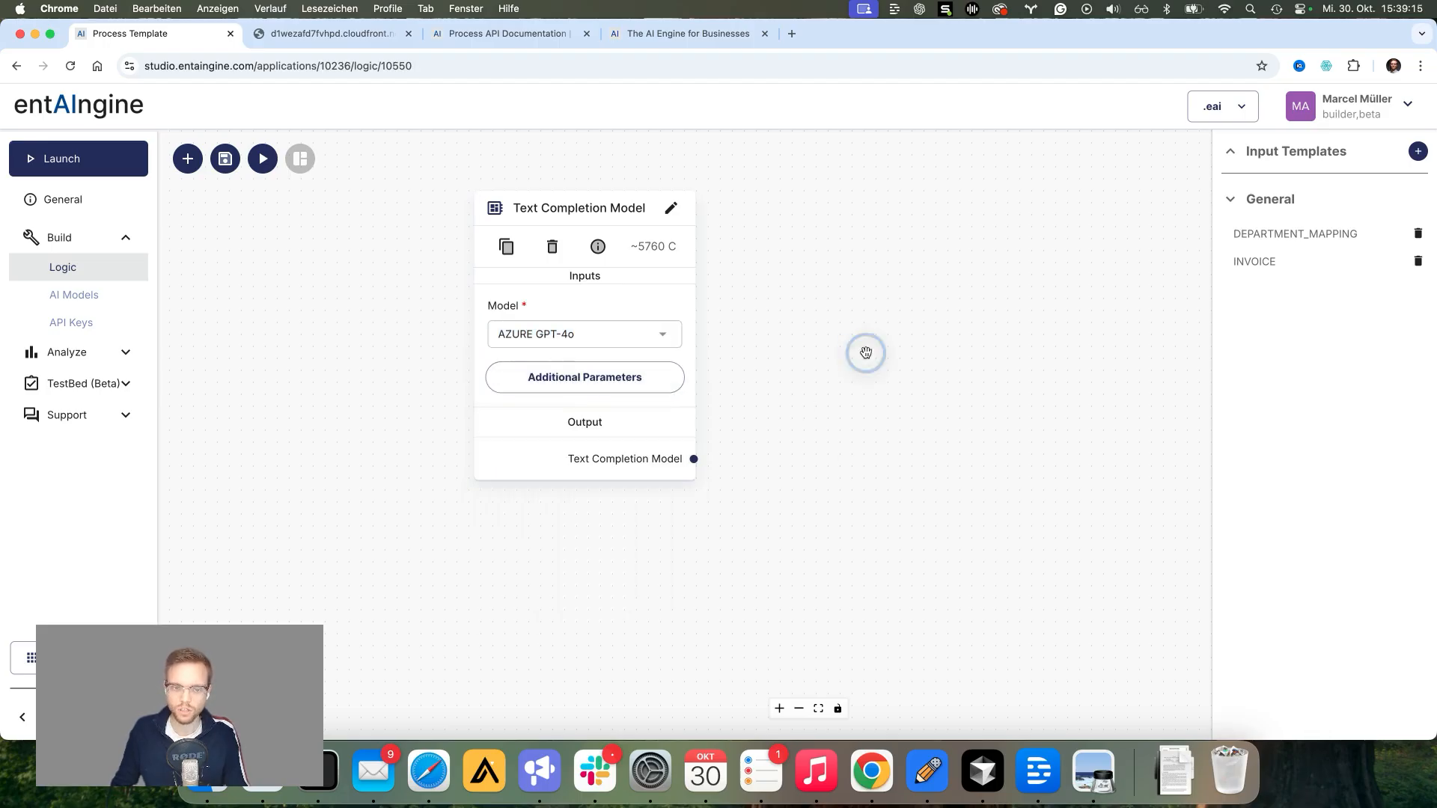
drag(809, 456, 729, 368)
scroll(791, 422, down, 1)
scroll(755, 411, down, 2)
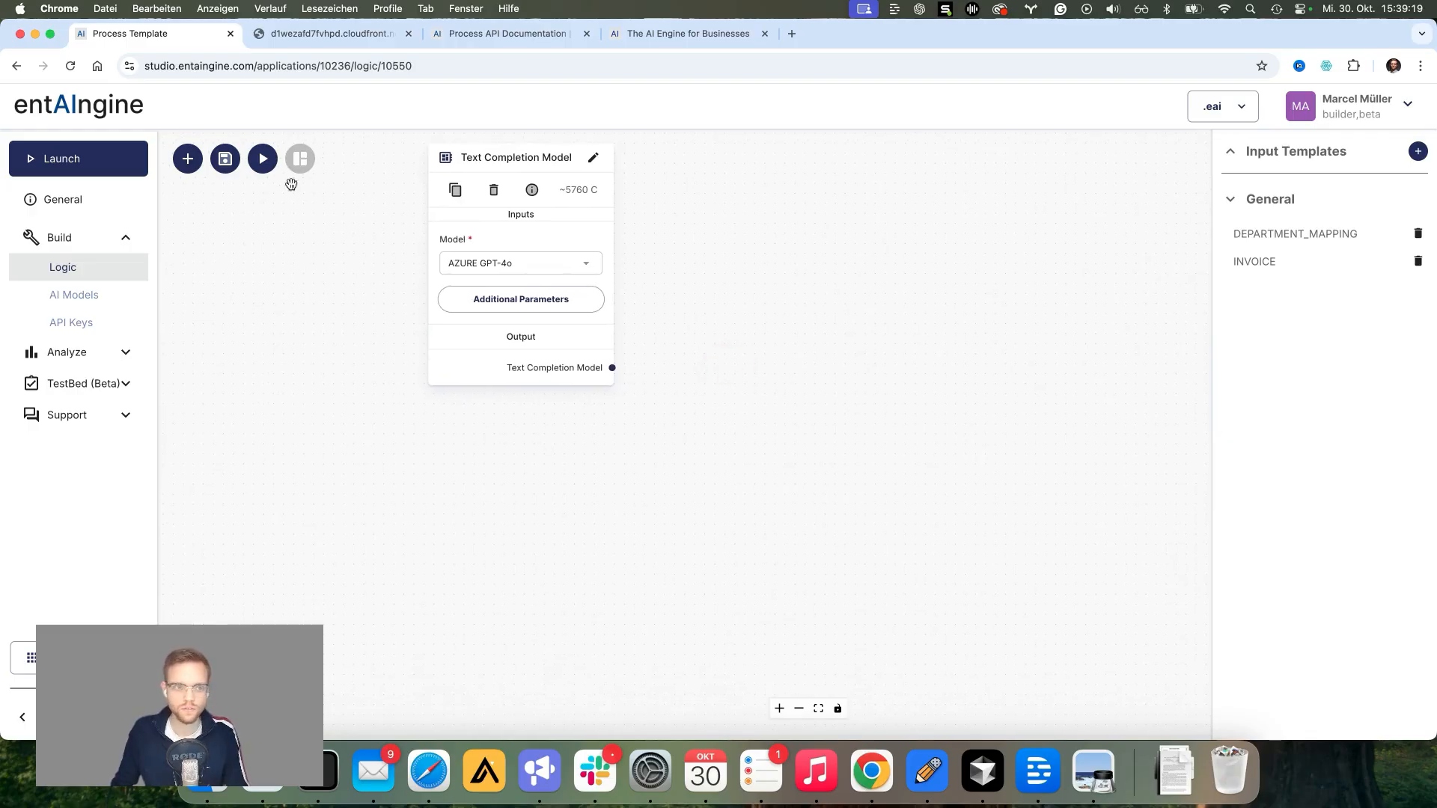
Step: Add a Prompt node from Message Templates below the Text Completion Model
click(188, 158)
scroll(299, 383, down, 5)
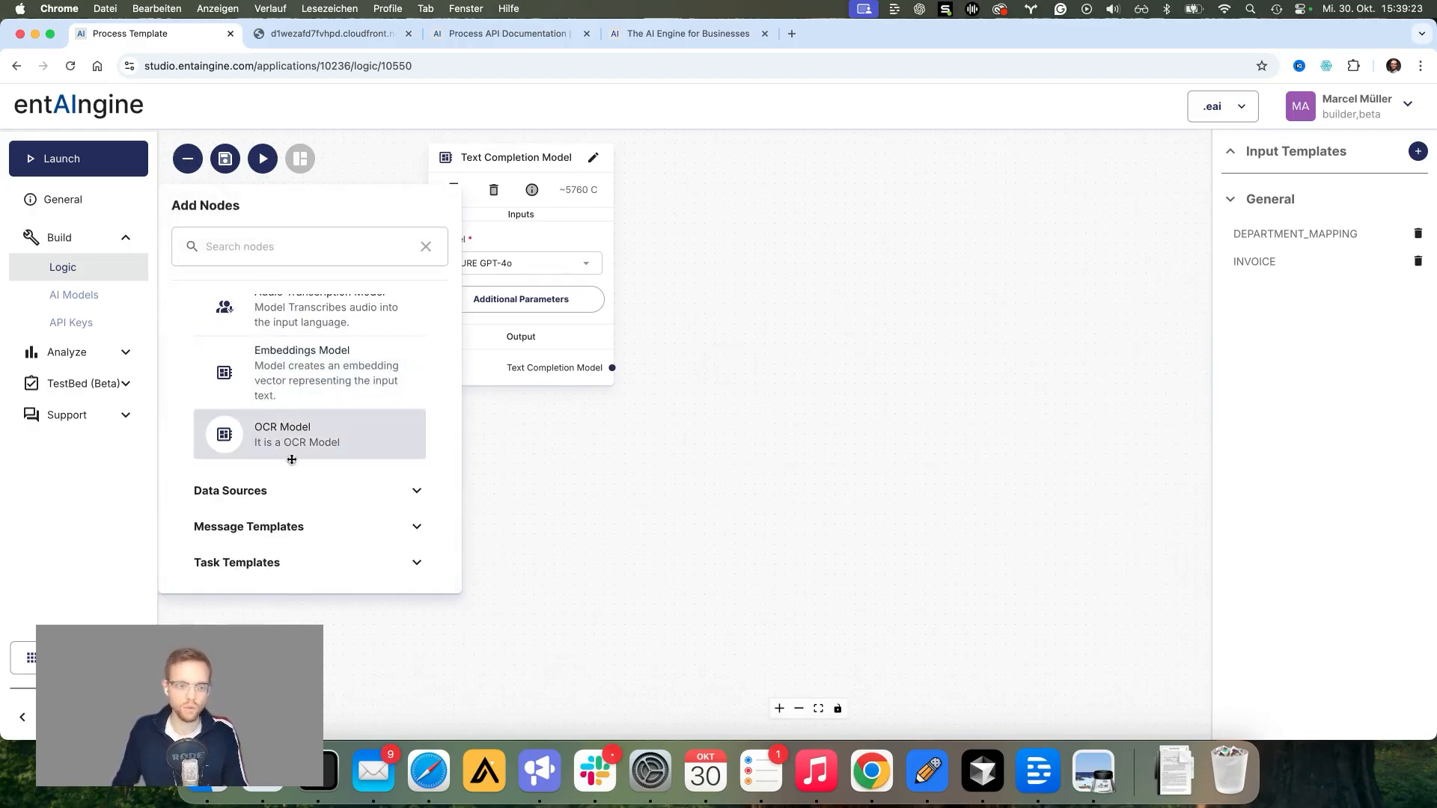
click(282, 525)
scroll(289, 491, down, 1)
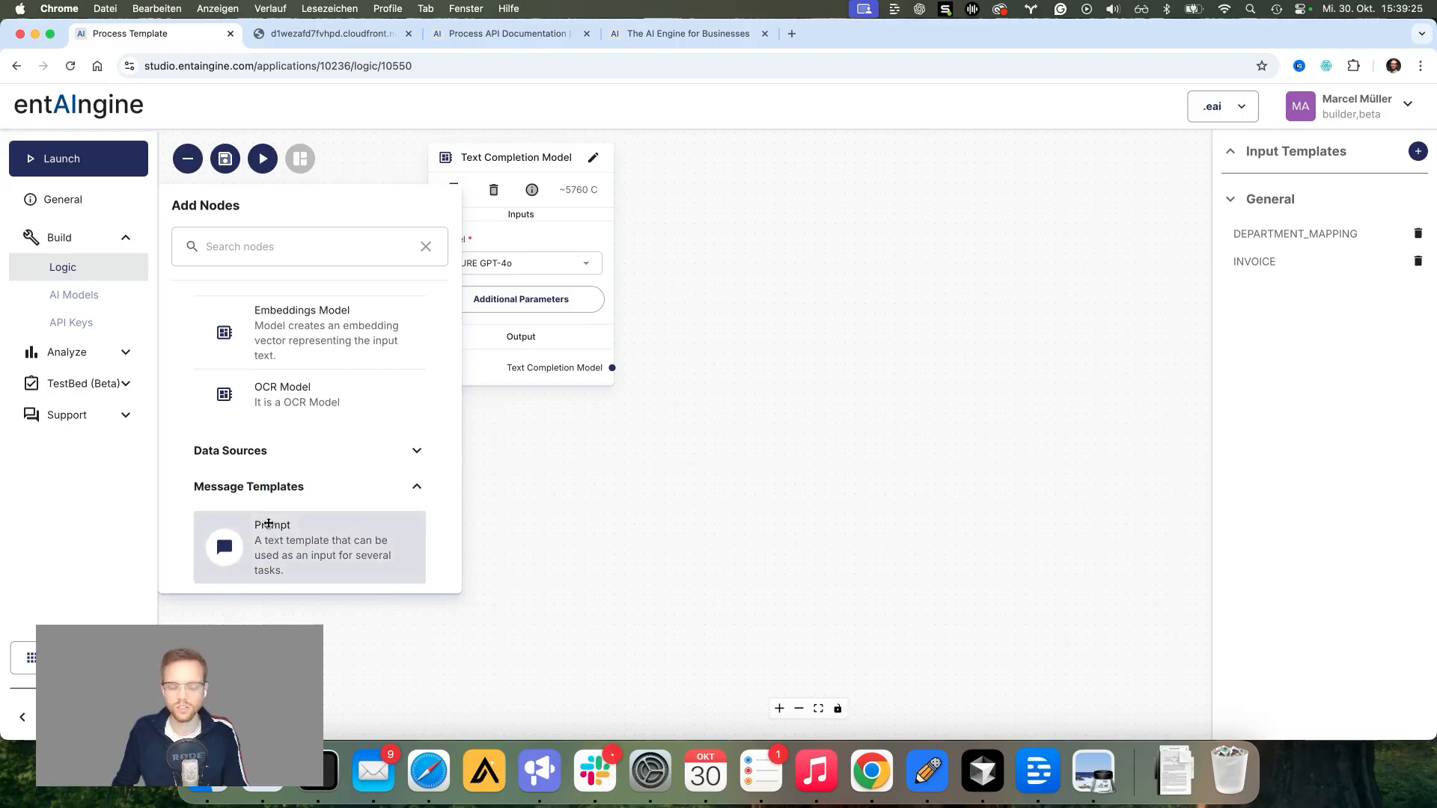
drag(263, 529, 542, 439)
drag(735, 375, 730, 402)
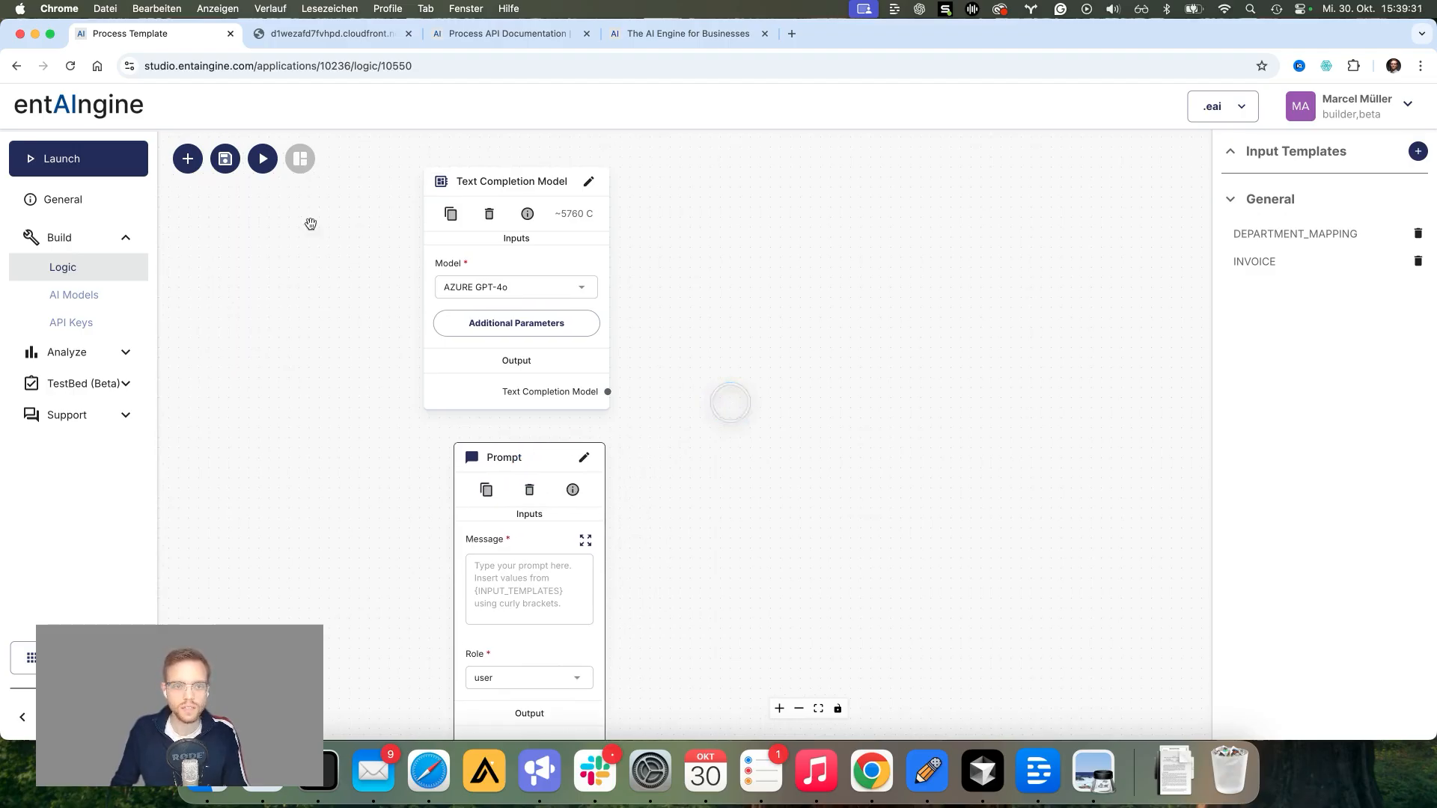
Step: Add a Text completion task node from Task Templates to the canvas
click(187, 159)
scroll(292, 374, down, 5)
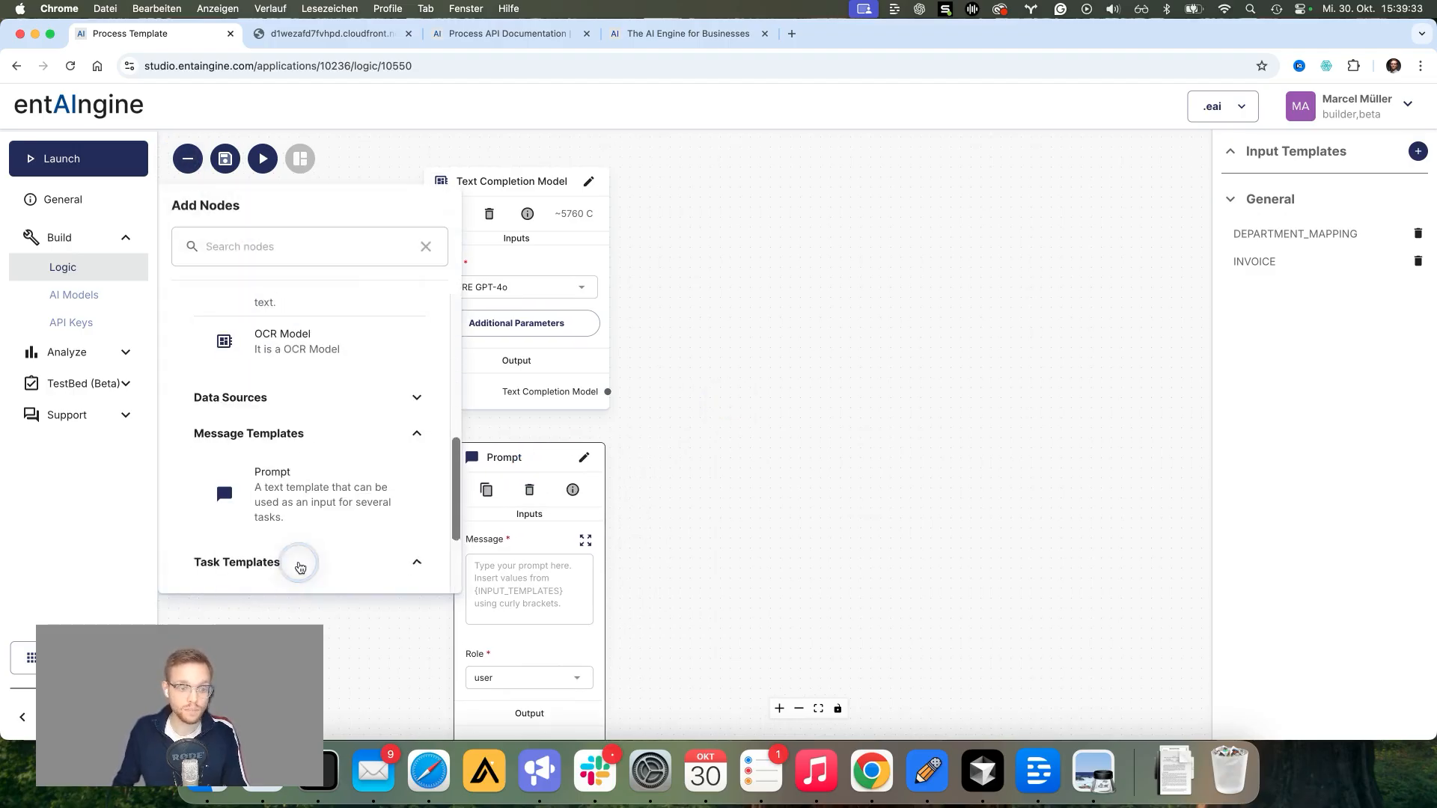
click(299, 563)
scroll(299, 524, down, 3)
drag(357, 416, 831, 404)
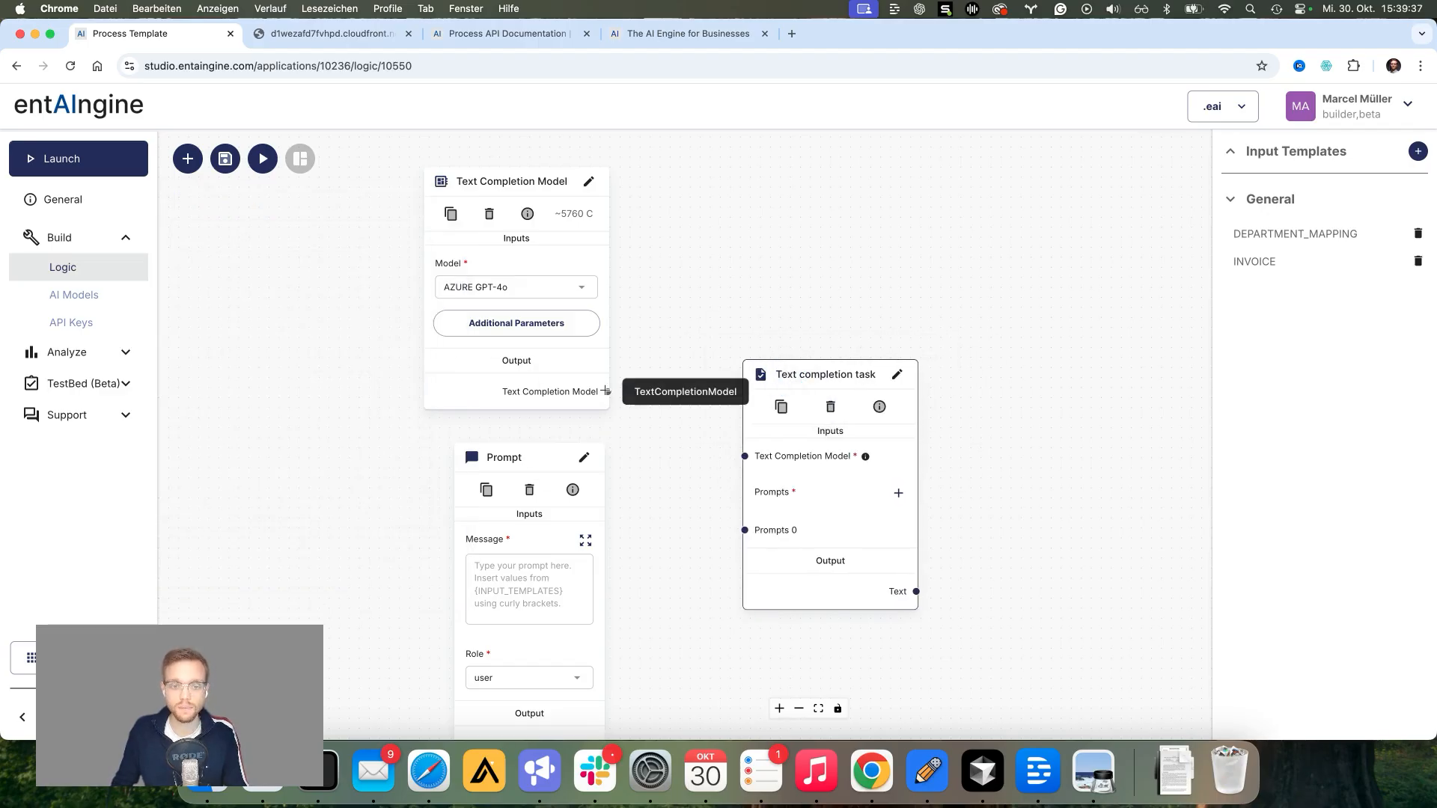
Step: Wire the model and the Prompt into the task's model and Prompts 0 inputs, and save the template
drag(608, 392, 743, 457)
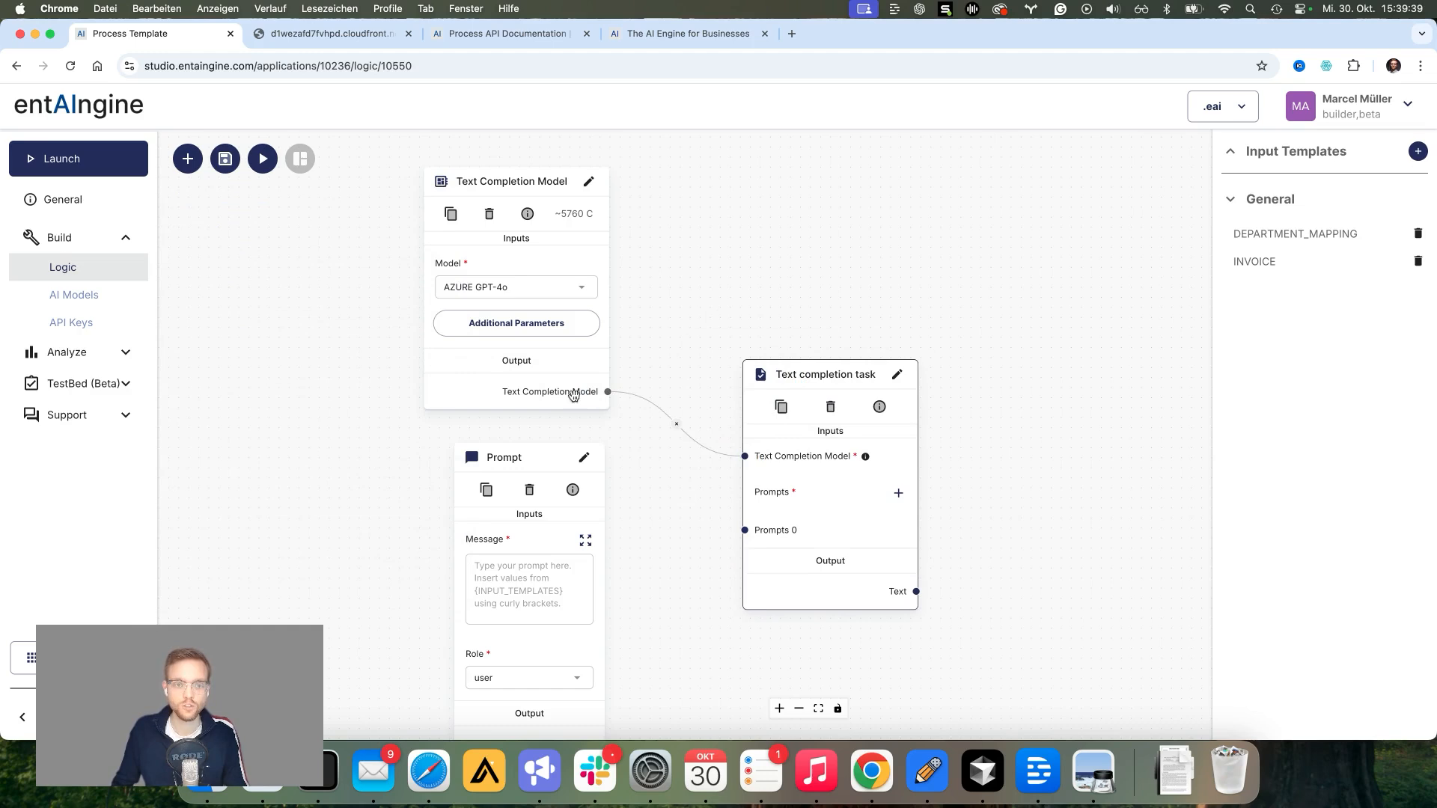
drag(674, 507, 651, 465)
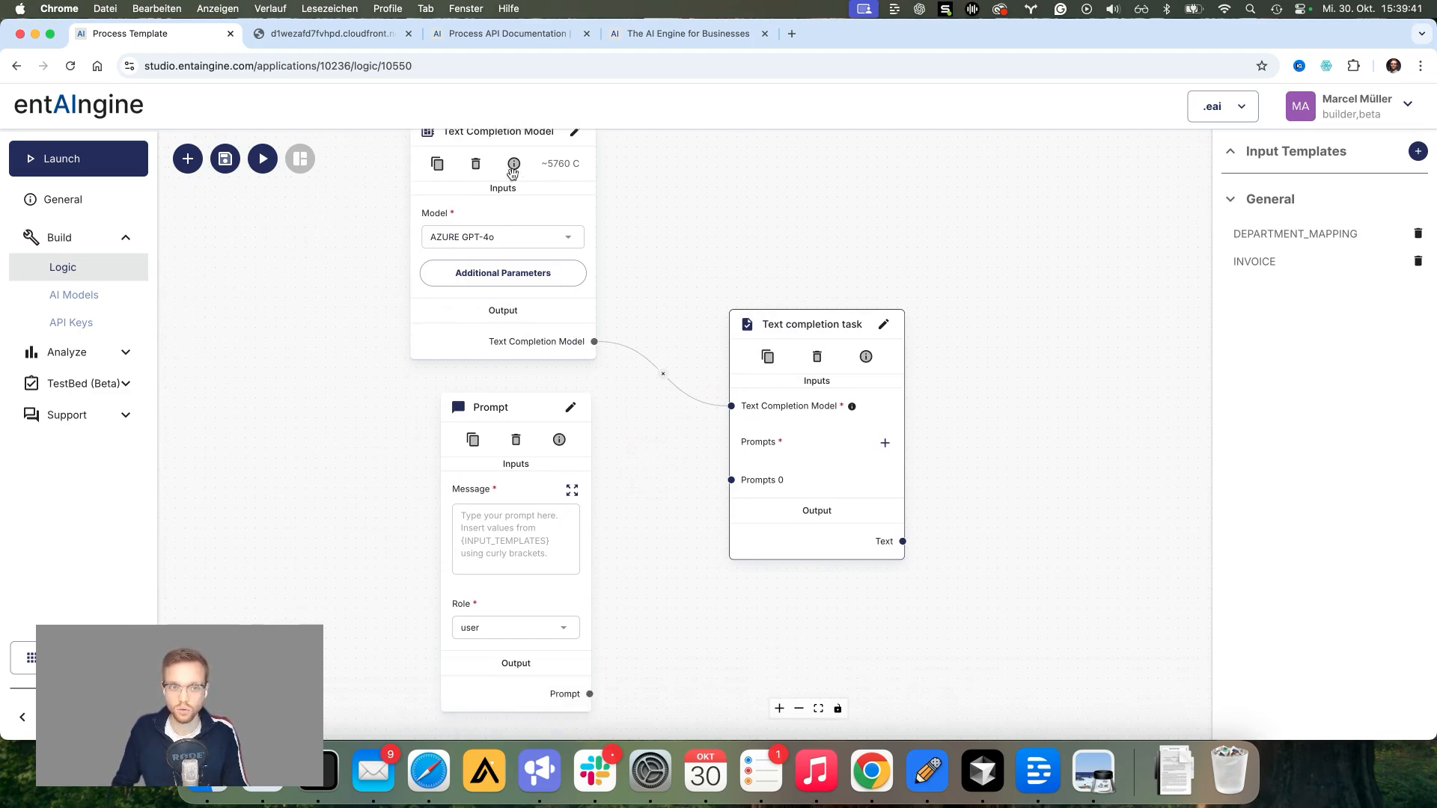
drag(591, 694, 731, 480)
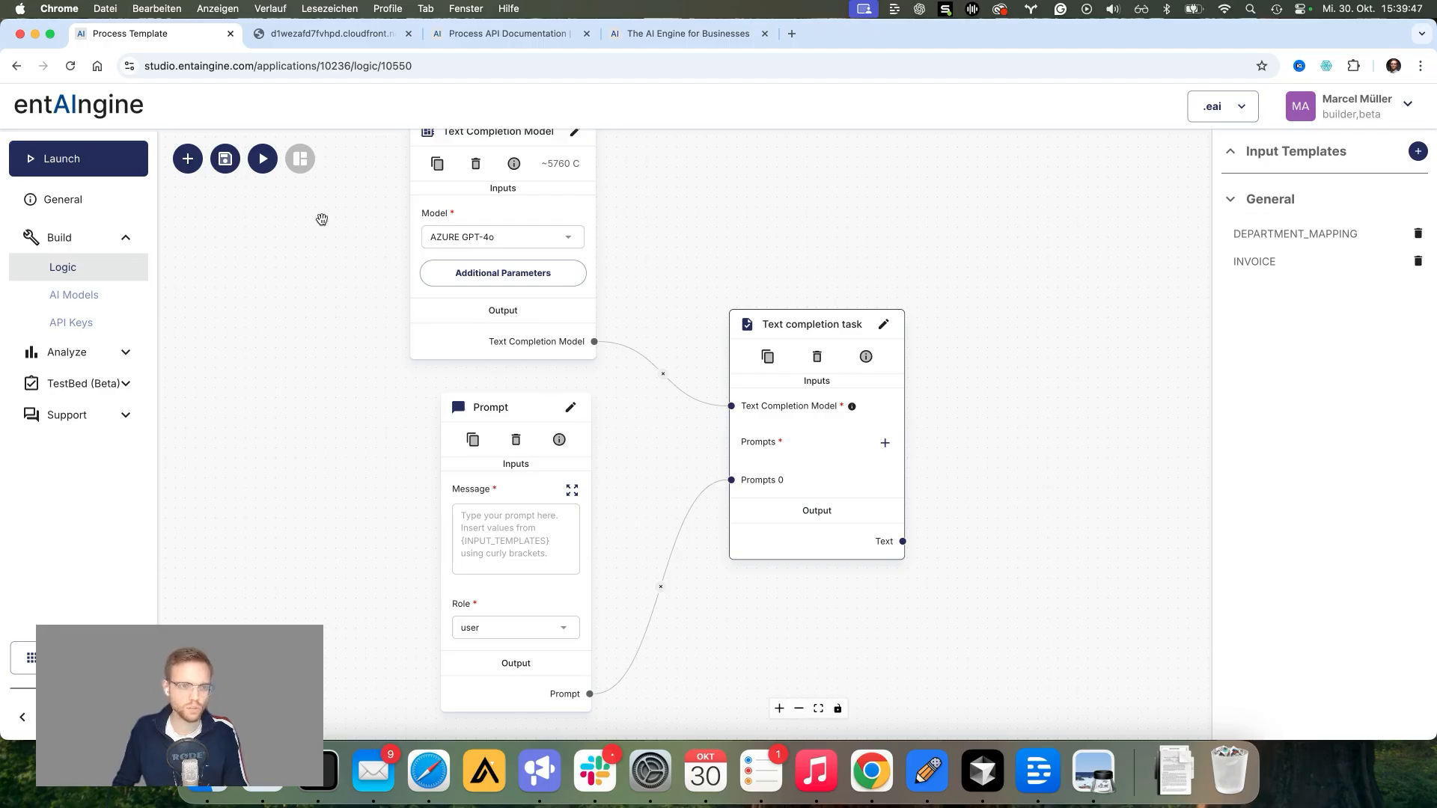
click(225, 159)
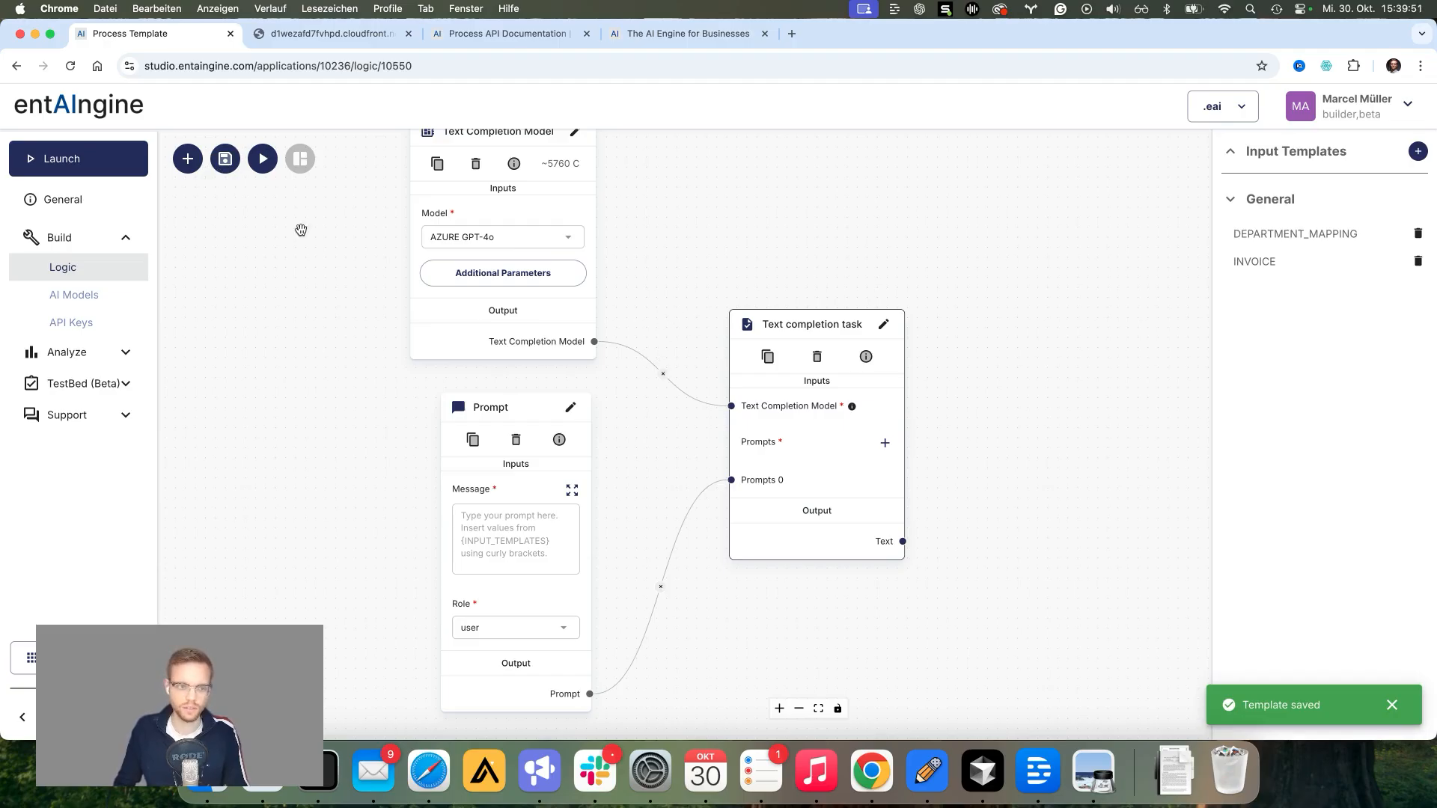
click(187, 159)
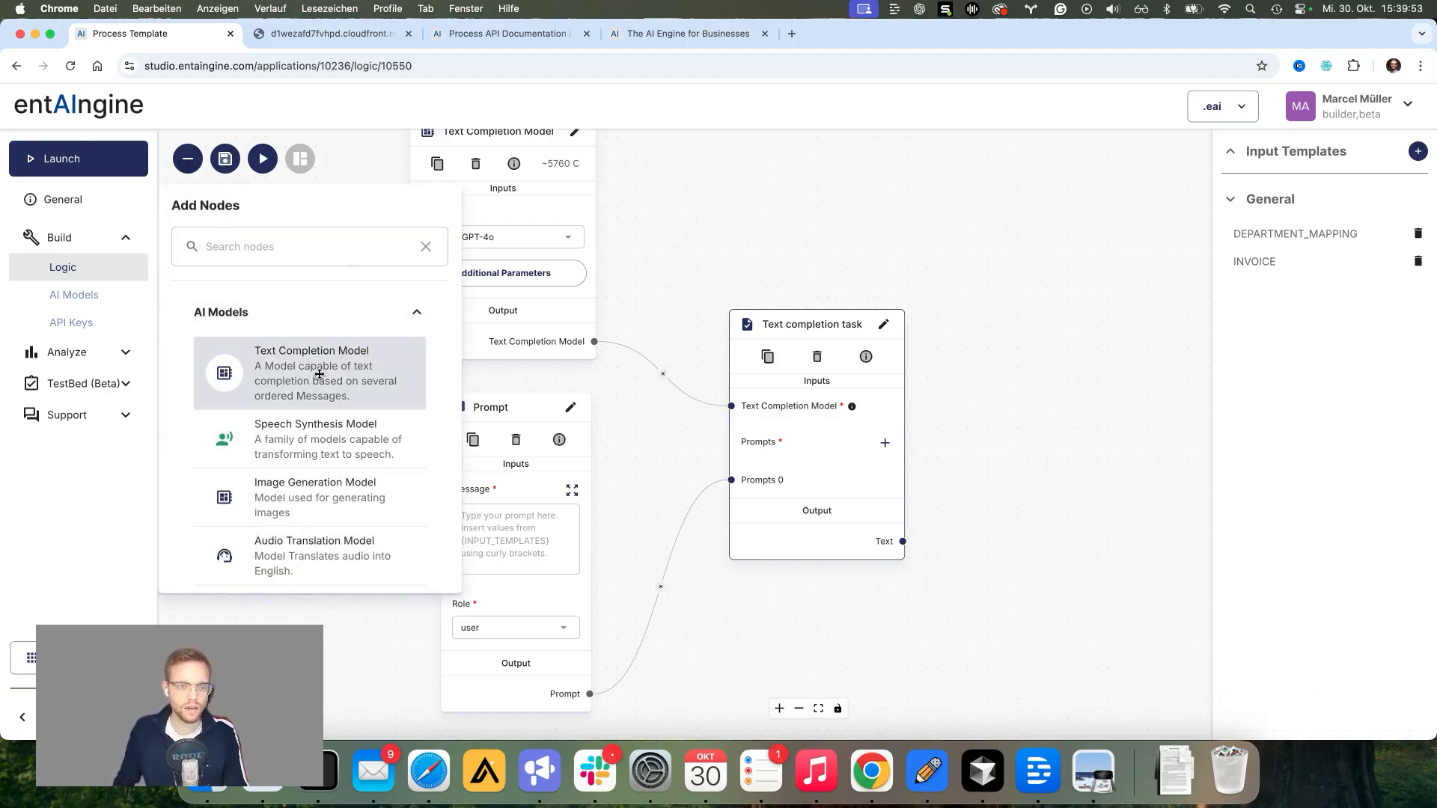
scroll(331, 416, down, 1)
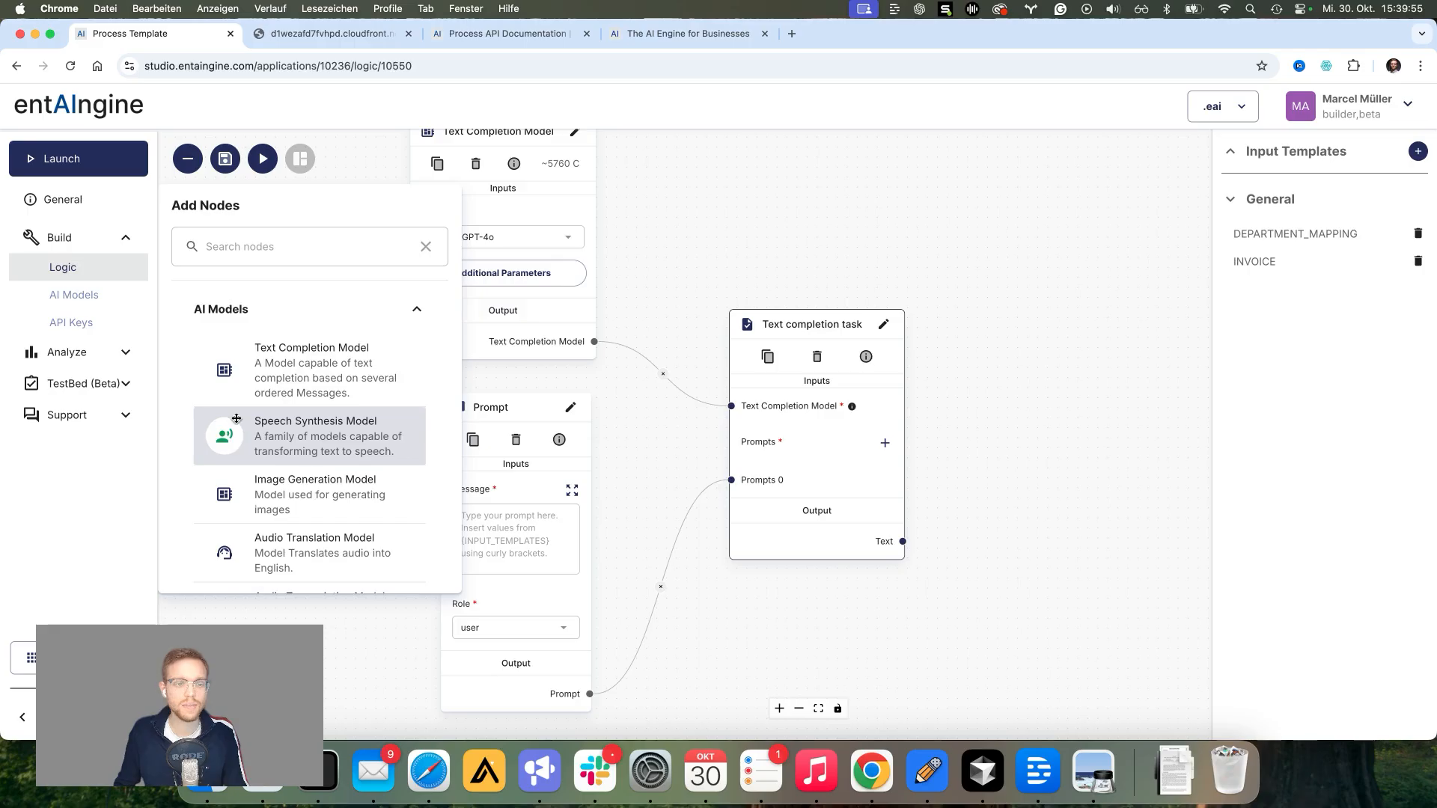
scroll(329, 416, down, 1)
scroll(309, 413, down, 1)
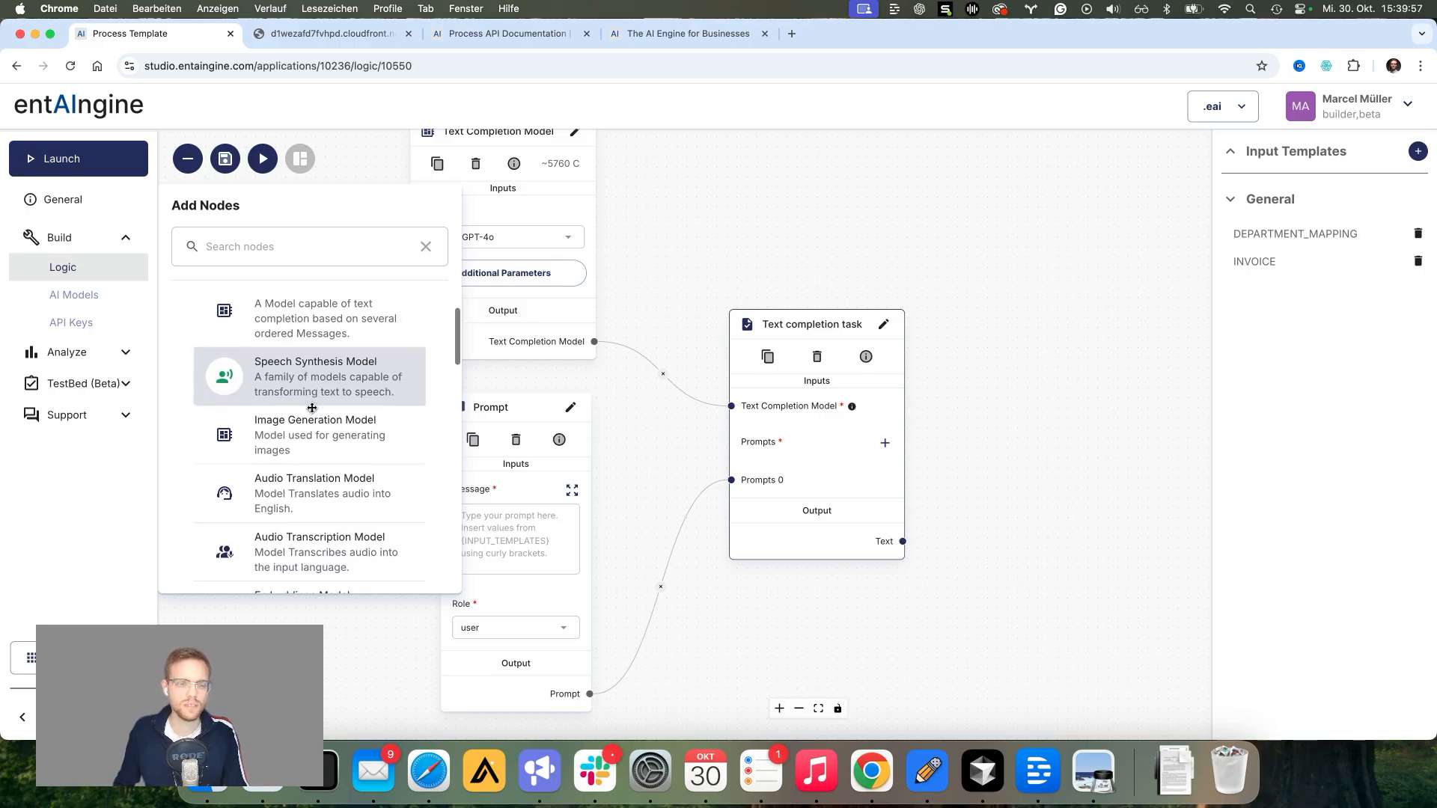
scroll(311, 414, down, 1)
scroll(318, 411, down, 5)
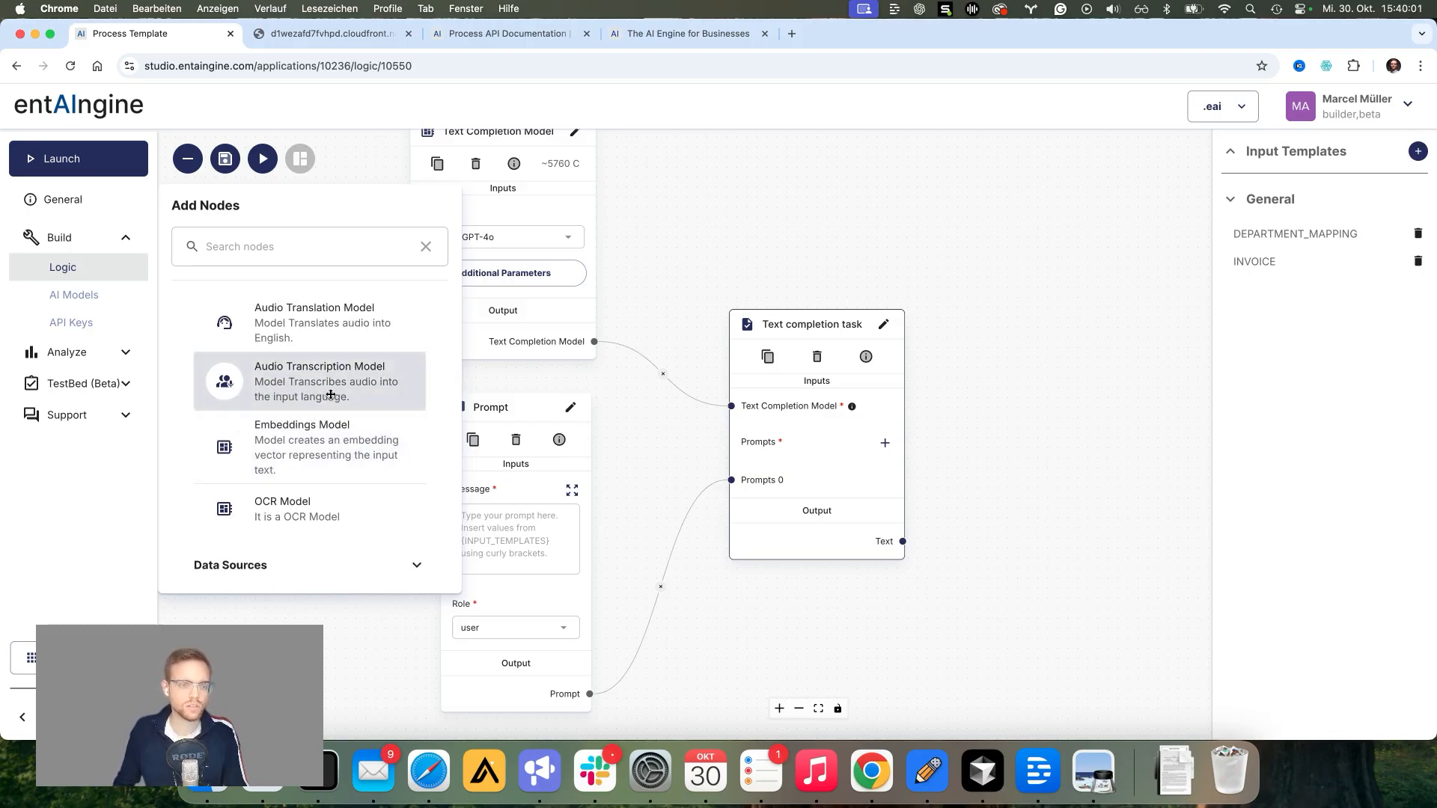
scroll(330, 397, down, 2)
scroll(346, 406, down, 3)
click(330, 411)
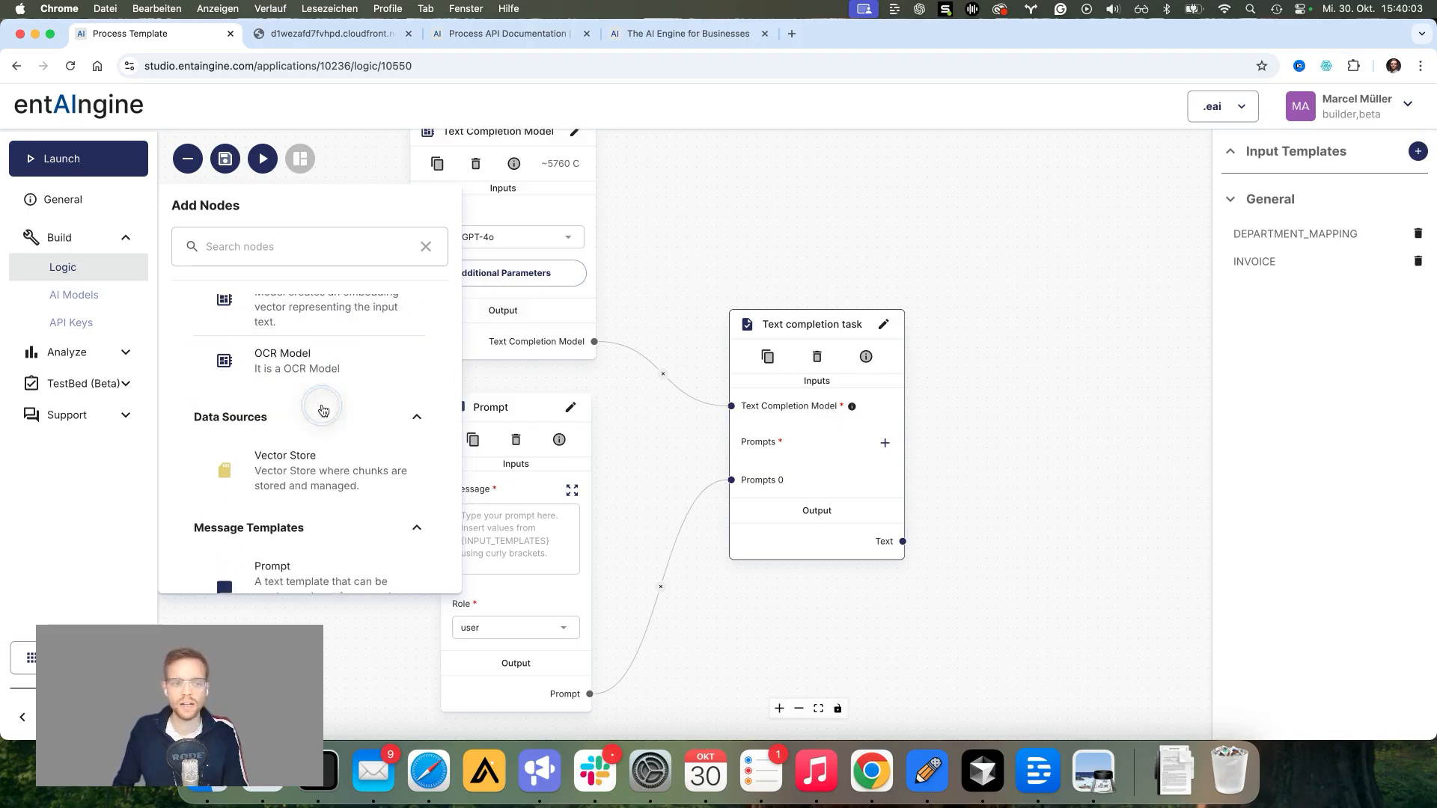
click(299, 420)
scroll(309, 411, down, 15)
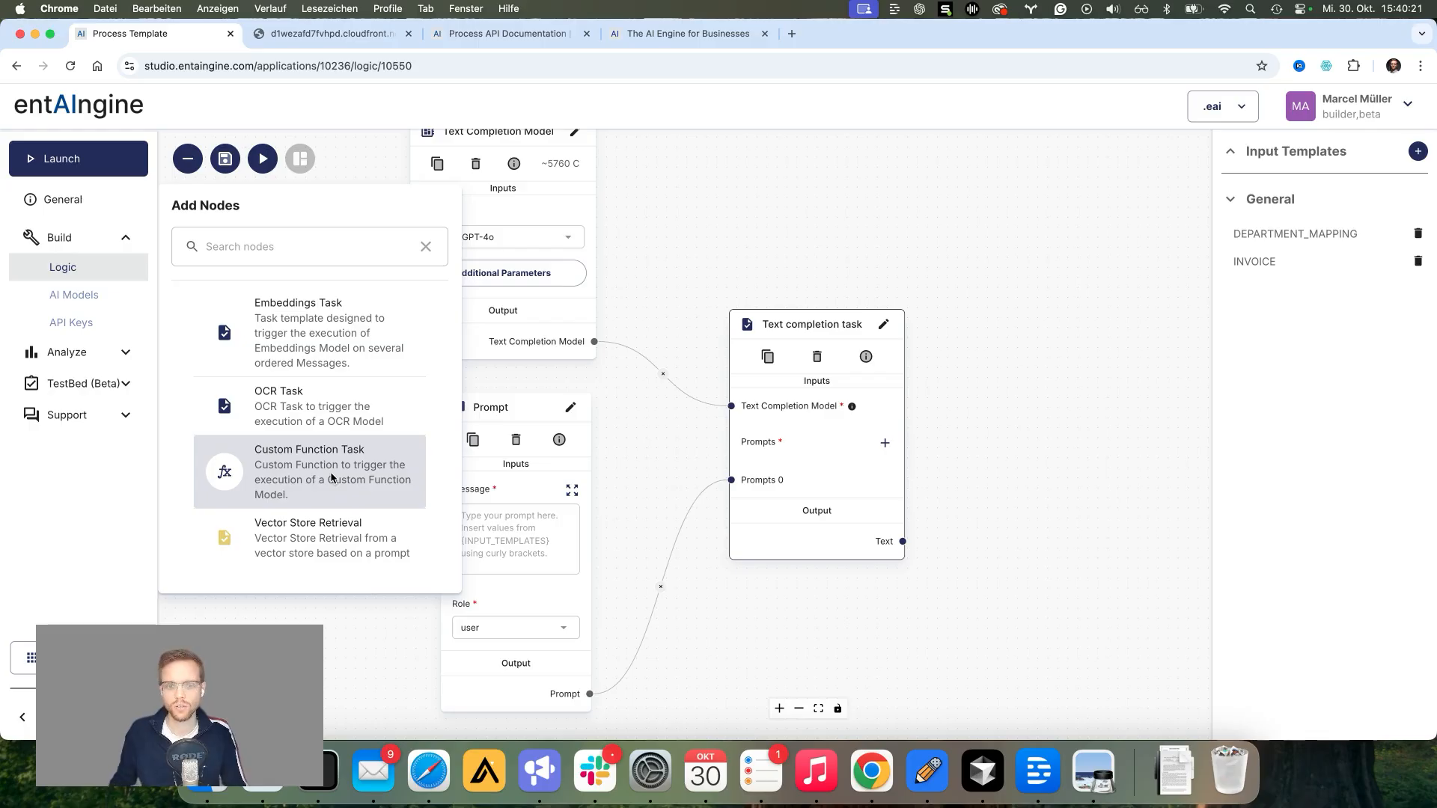
click(638, 470)
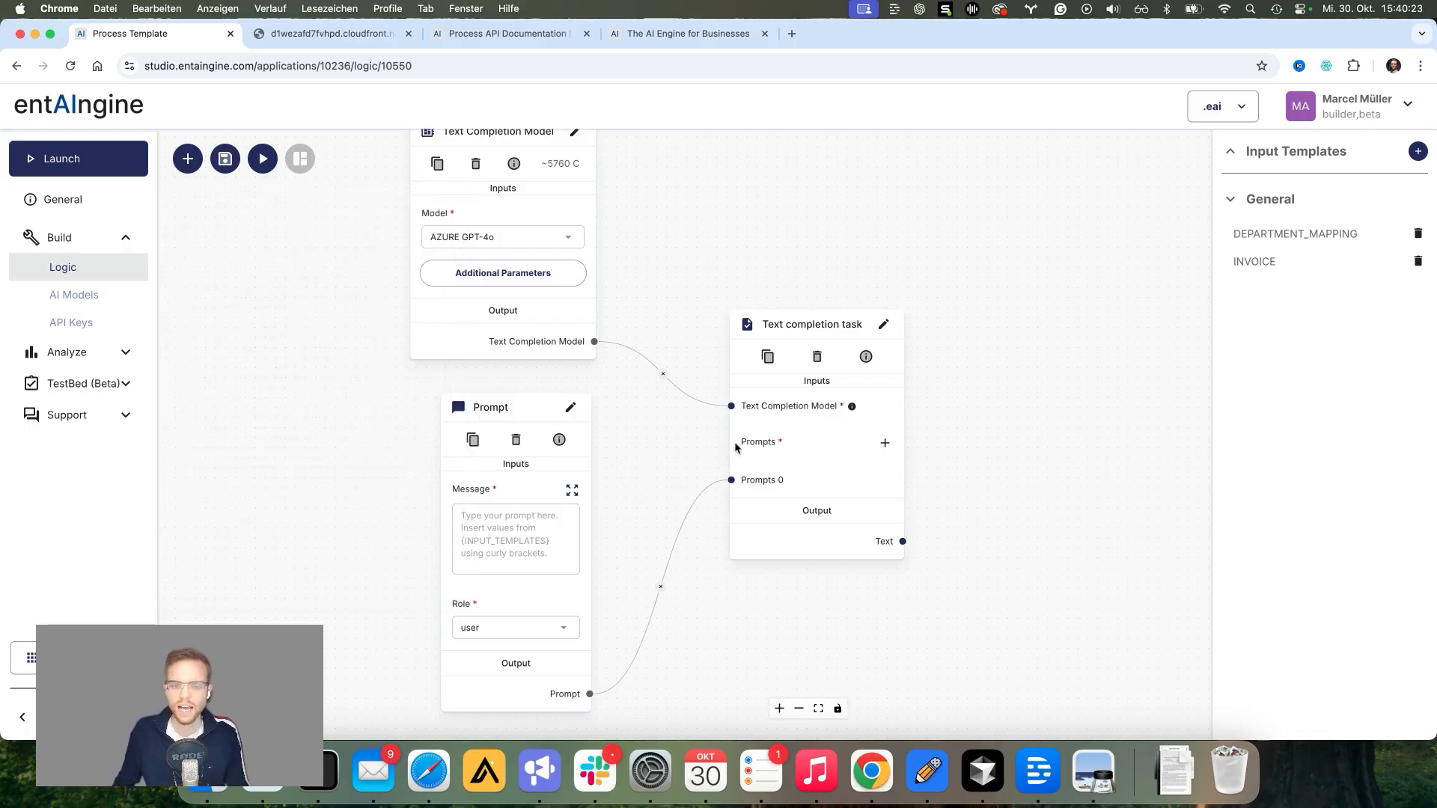
click(571, 490)
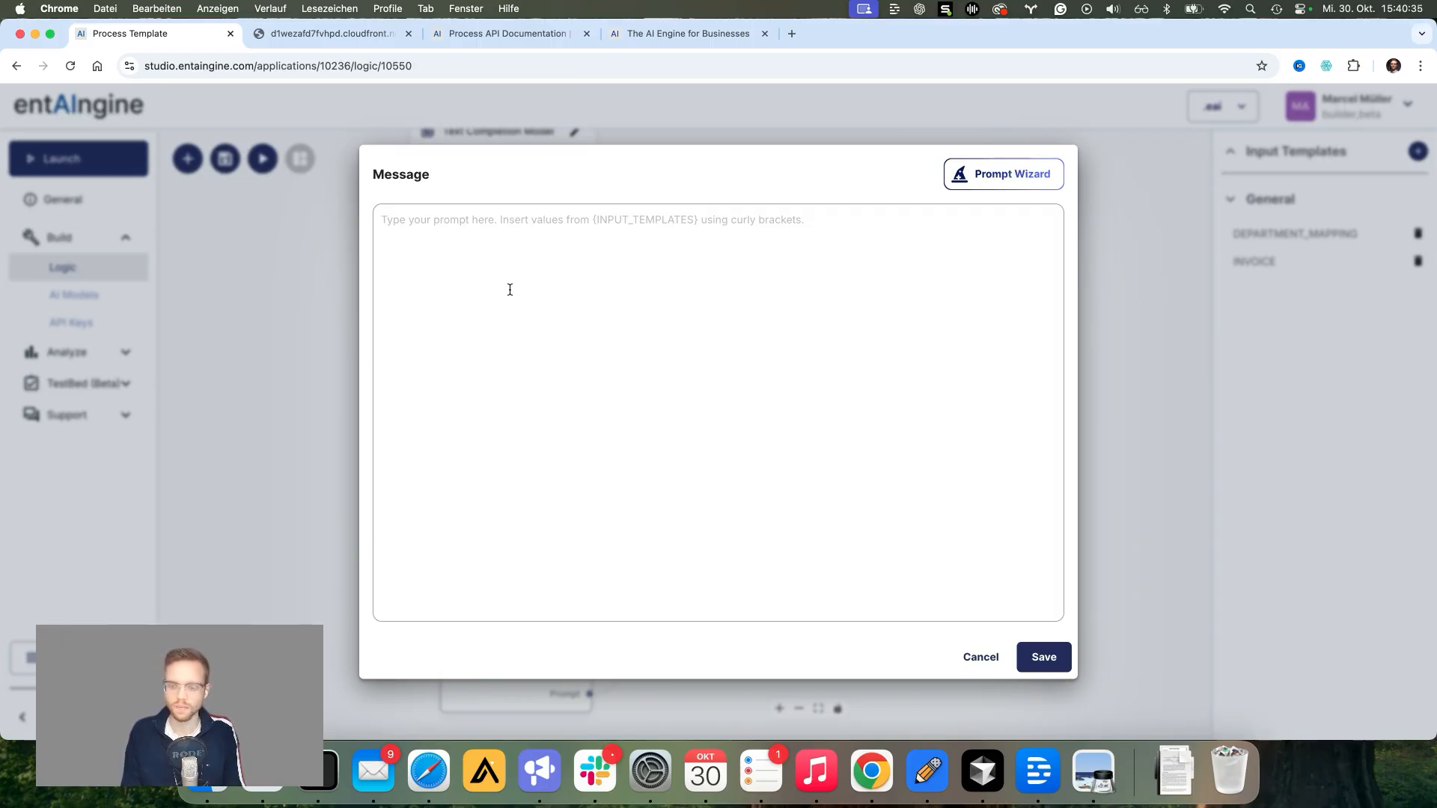
Step: Write the prompt's opening about invoice controlling, followed by the {INVOICE} placeholder
text(I)
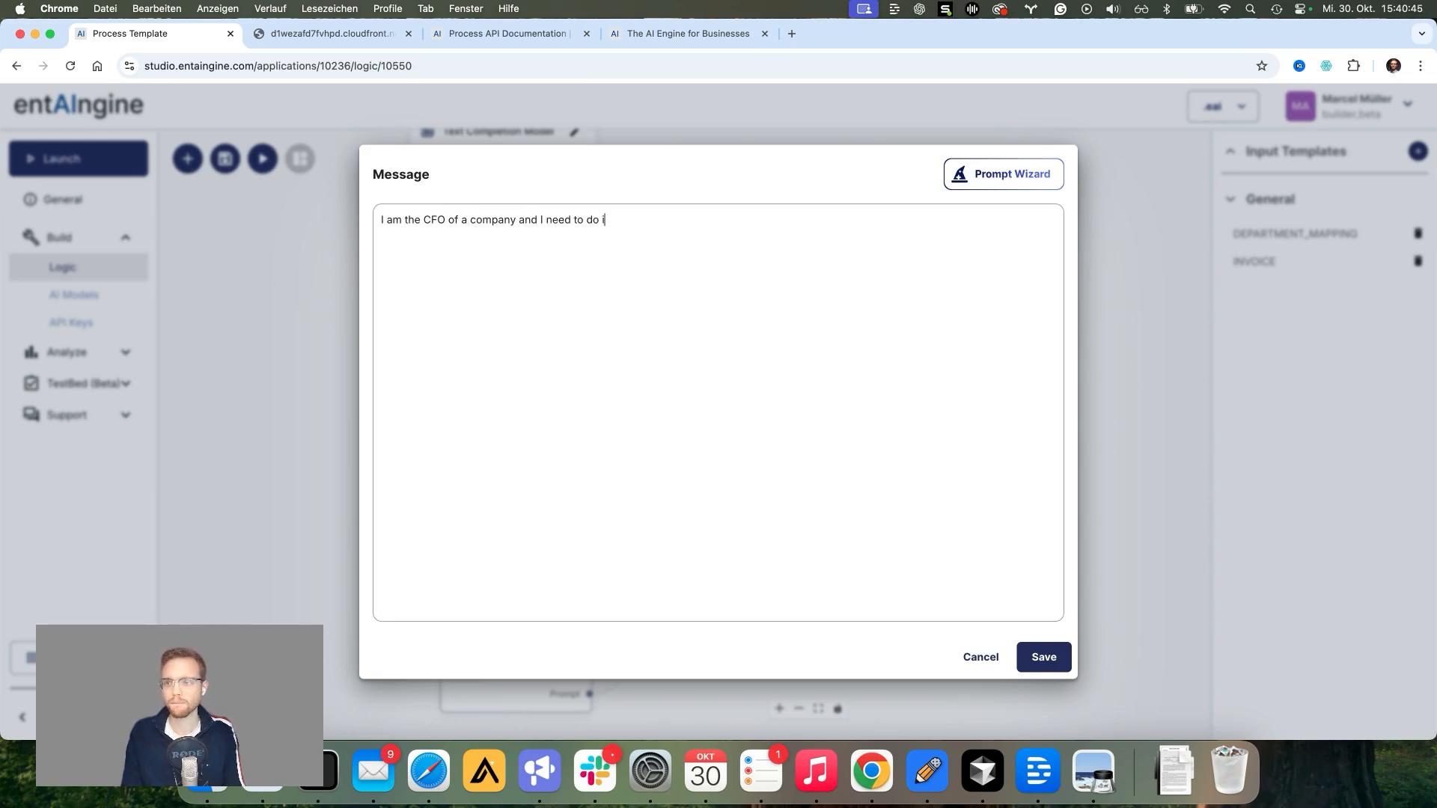
text(invocie c)
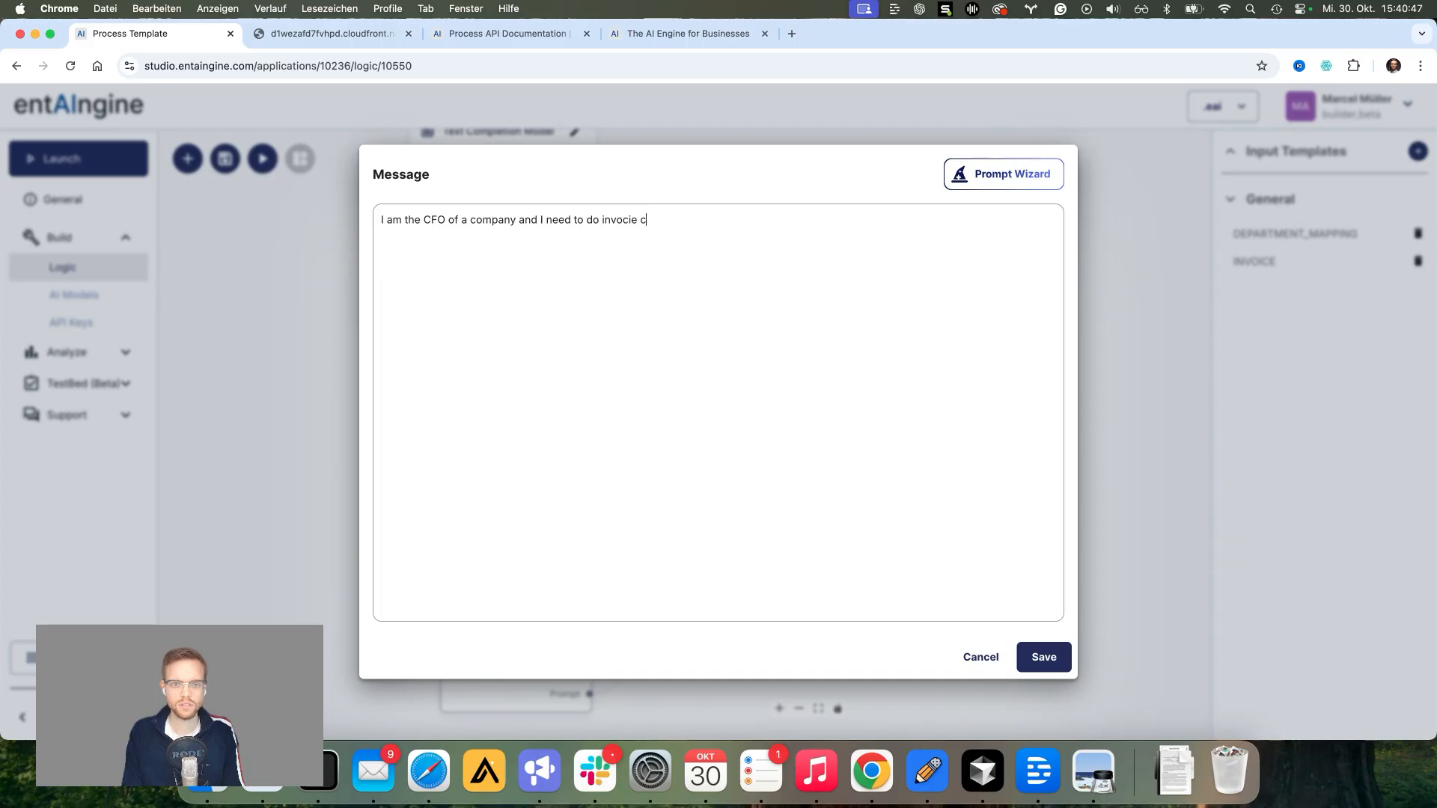
key(BackSpace)
key(BackSpace)
key(BackSpace)
key(BackSpace)
key(BackSpace)
text(ice)
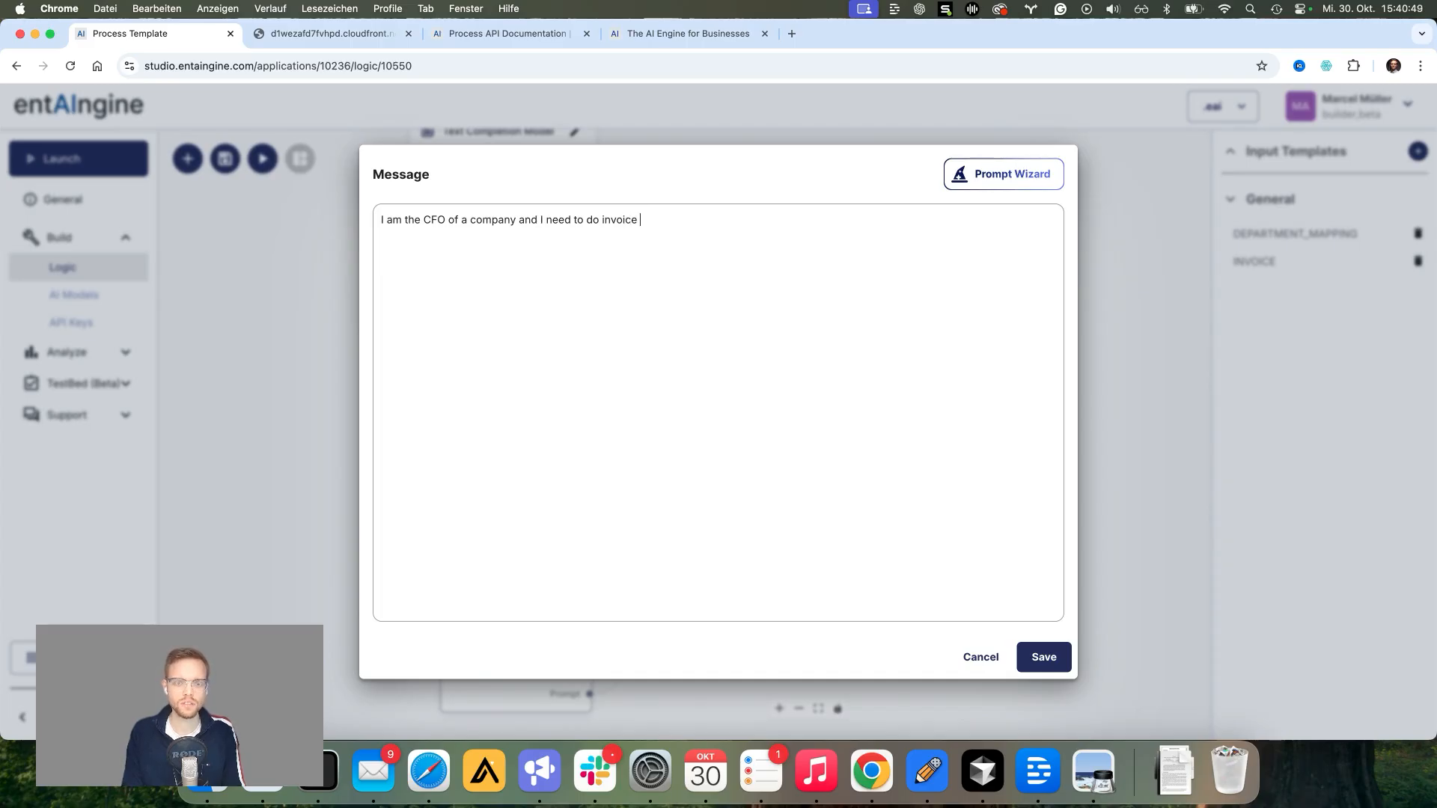
text( controlling.  )
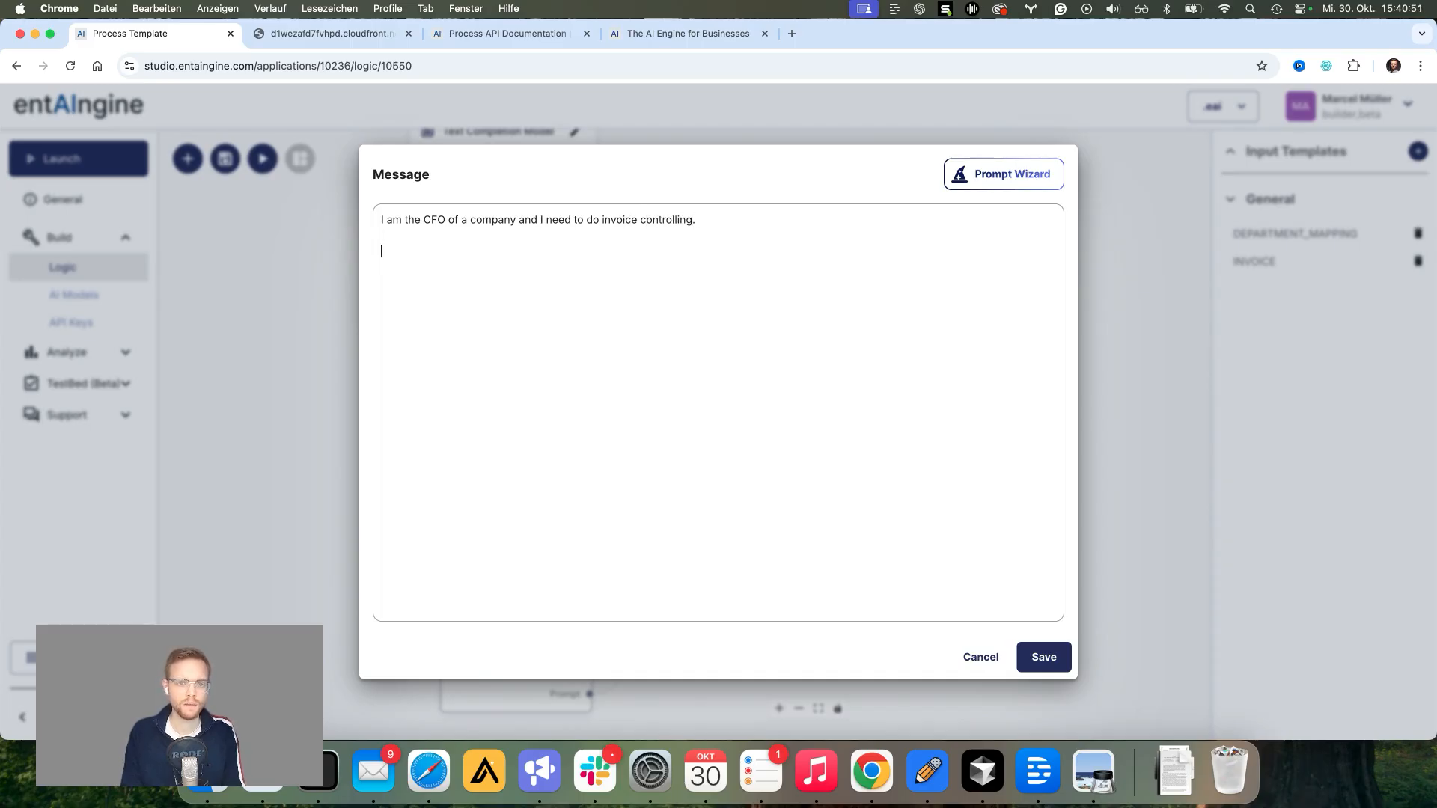
text(This i)
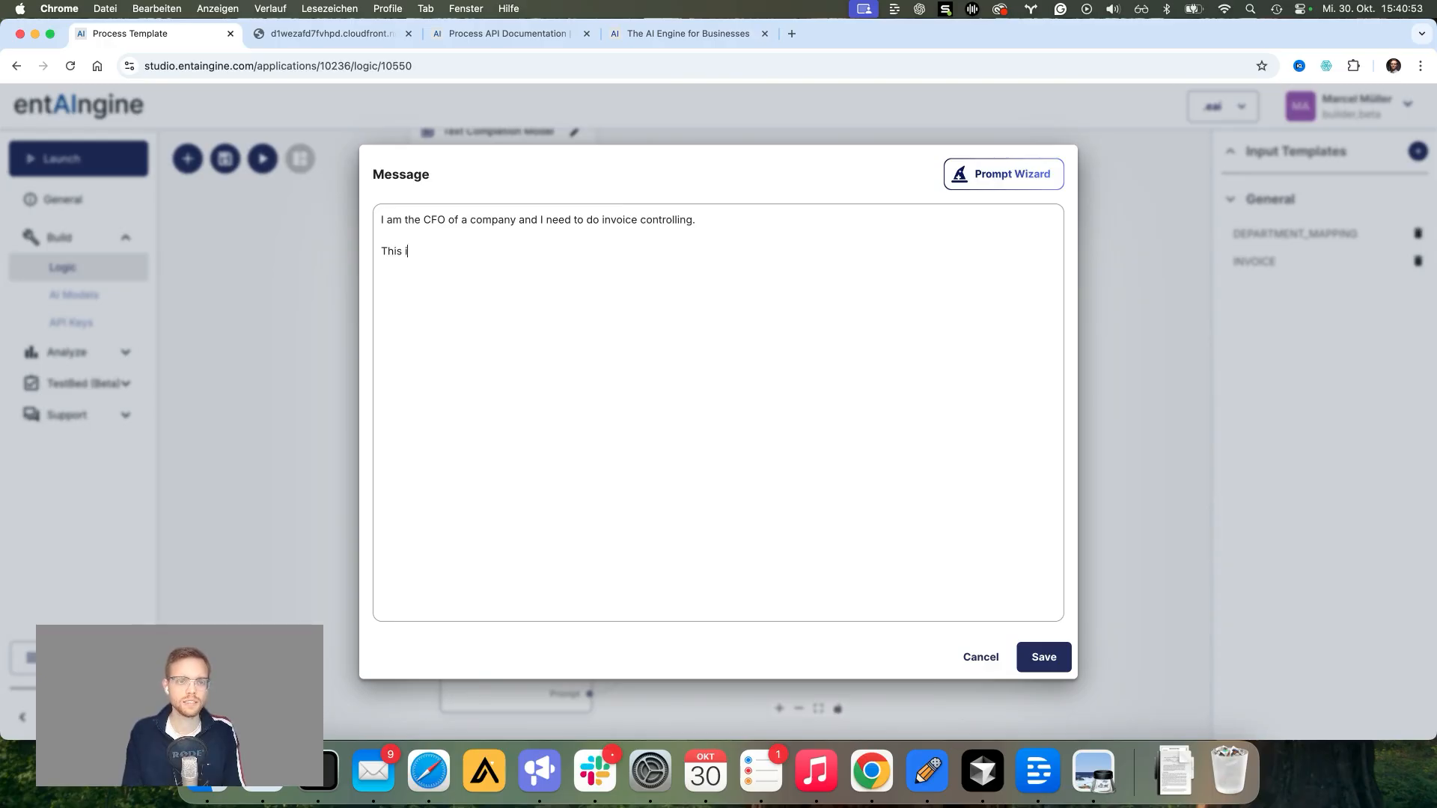
text(s my invoice:)
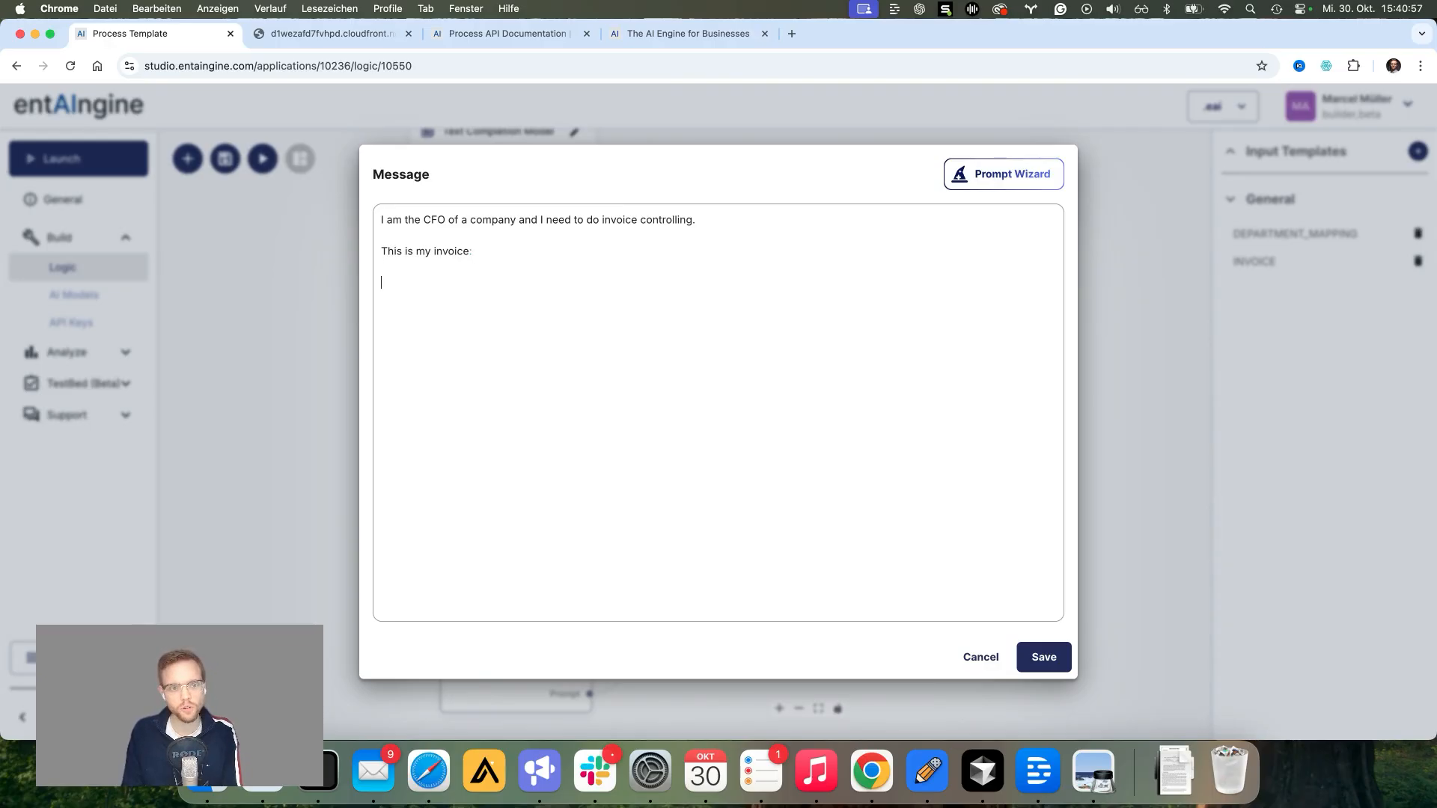
text({})
text(INVOICE)
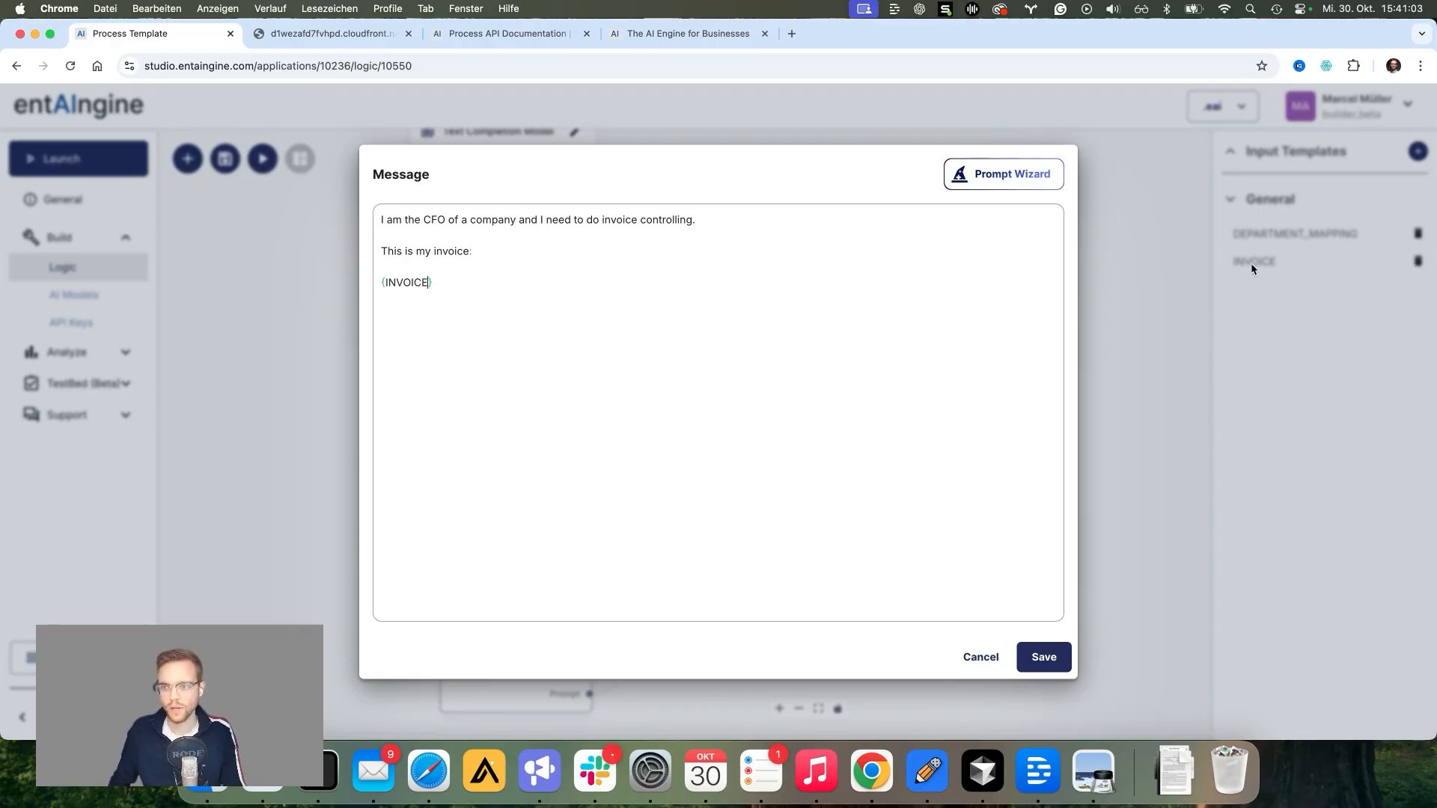
click(462, 283)
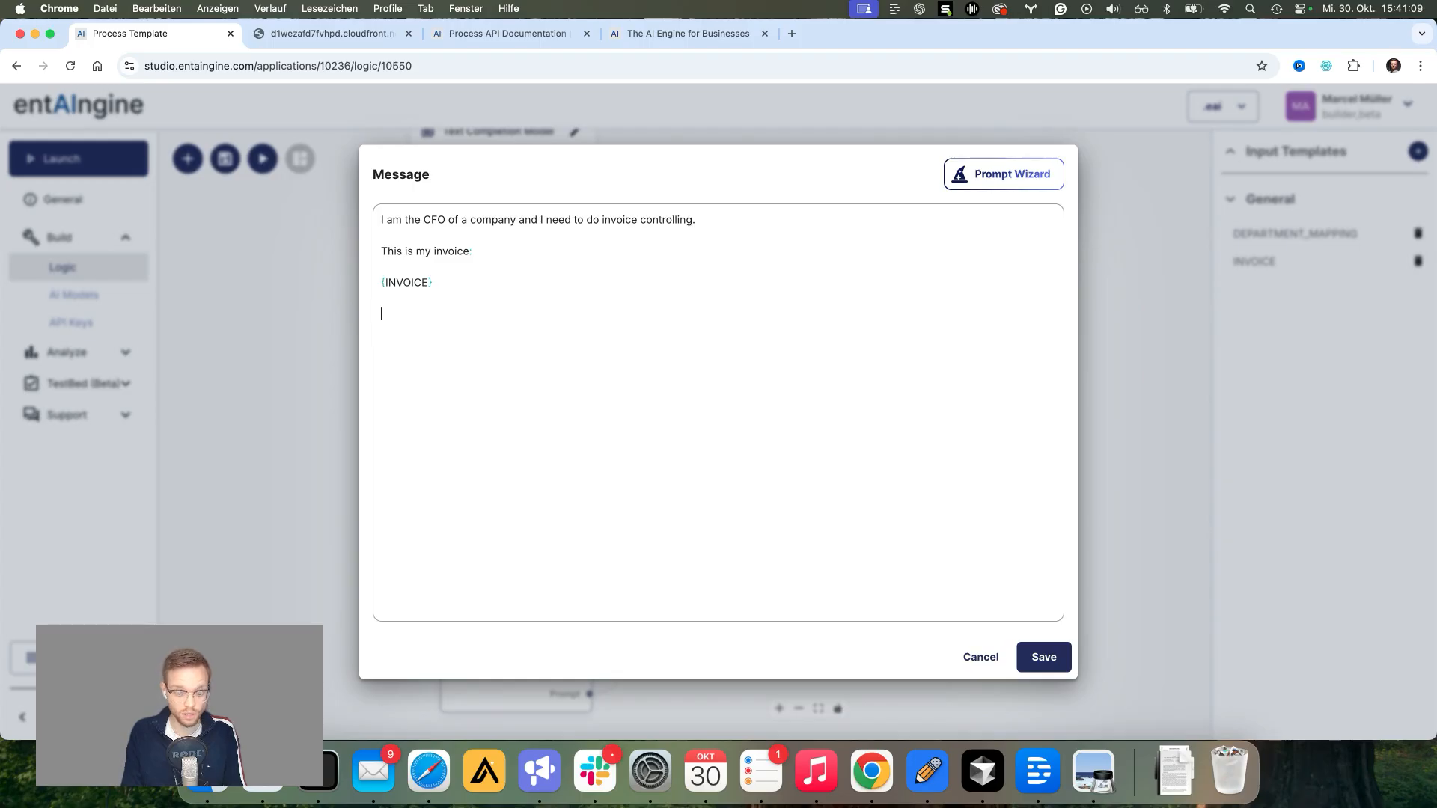
Step: Add the department-mapping sentence with {DEPARTMENT_MAPPING}, ask for the responsible person's name and email, and save
text(I have )
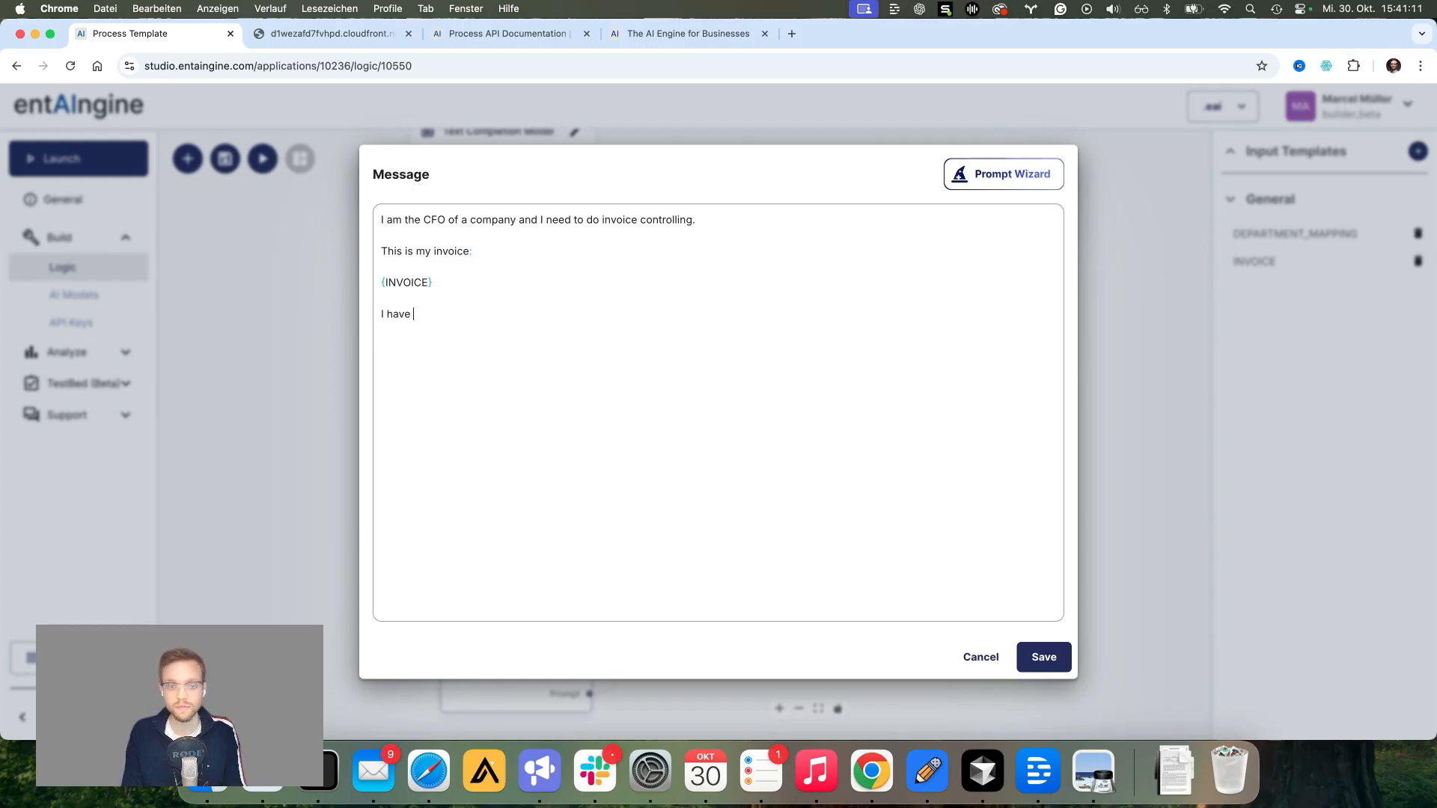
text(here a document t)
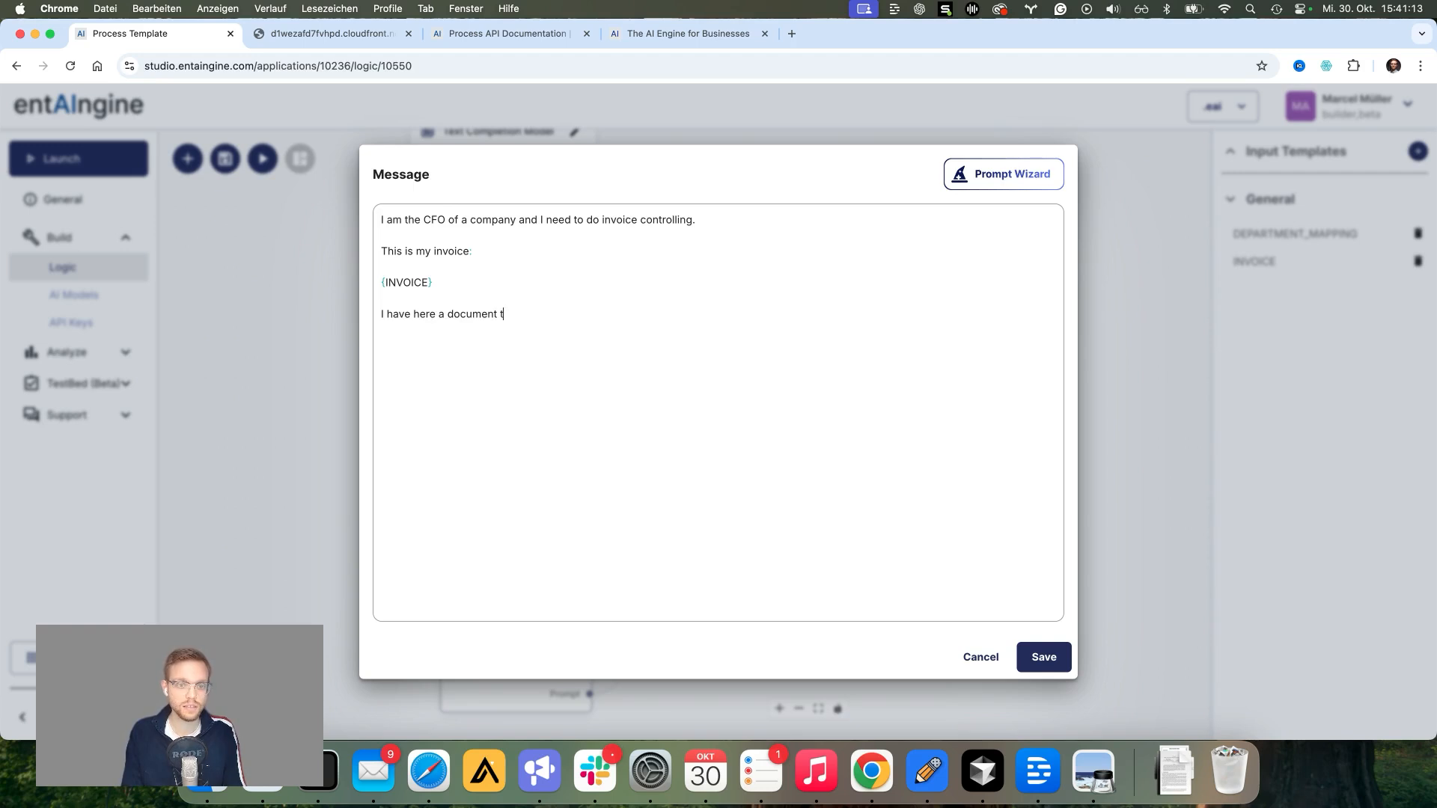
text(hat states my projec)
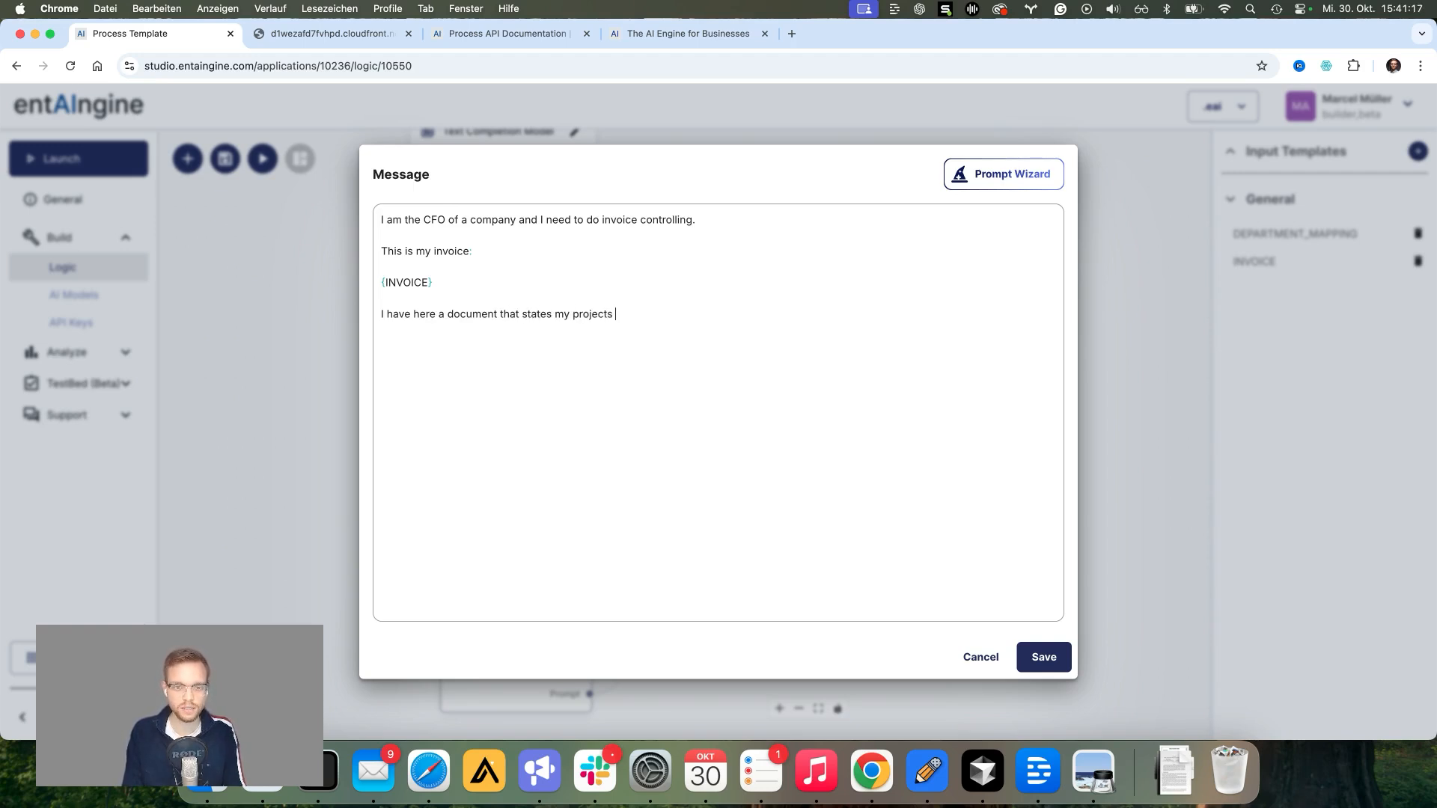
text(ts, departements and department l)
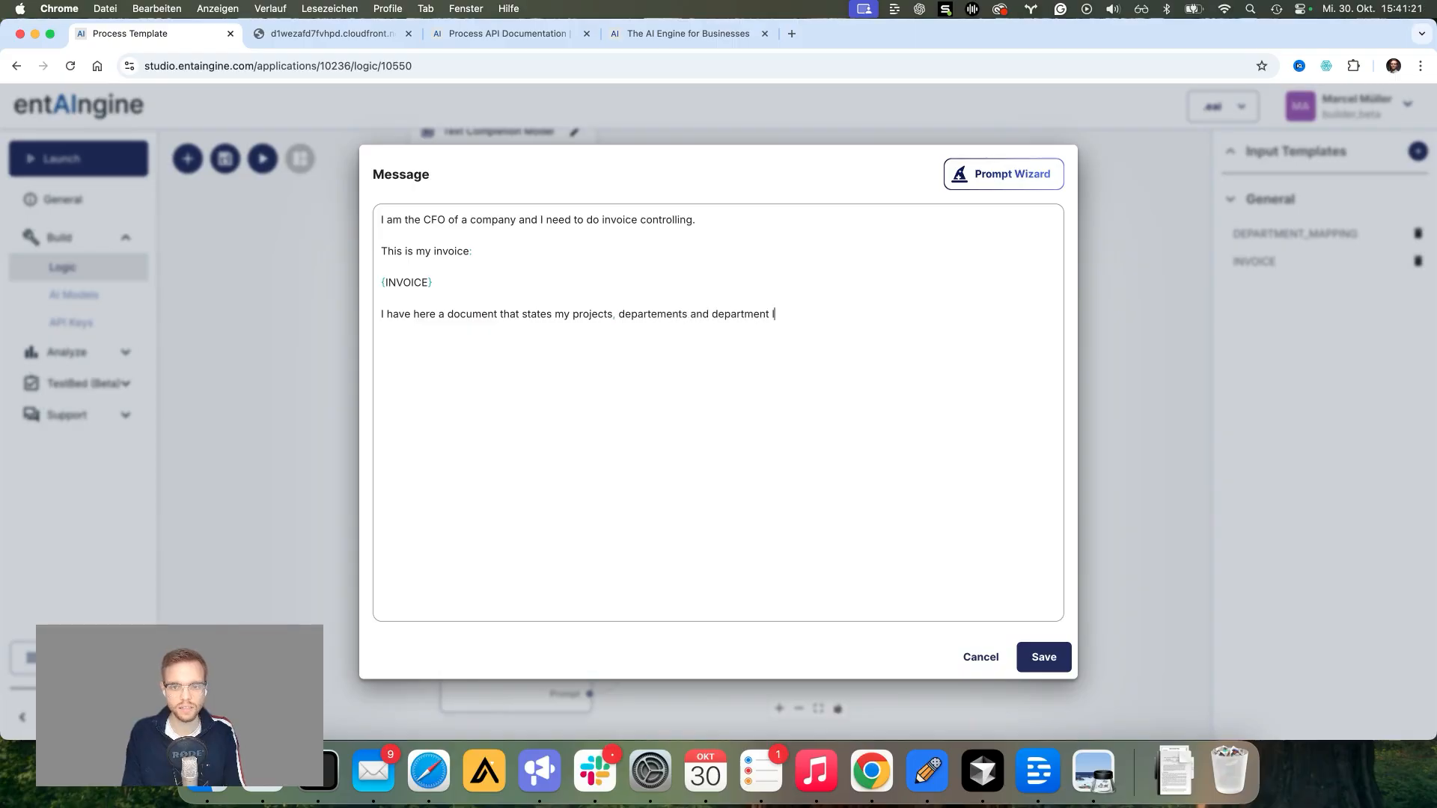
text(eaders)
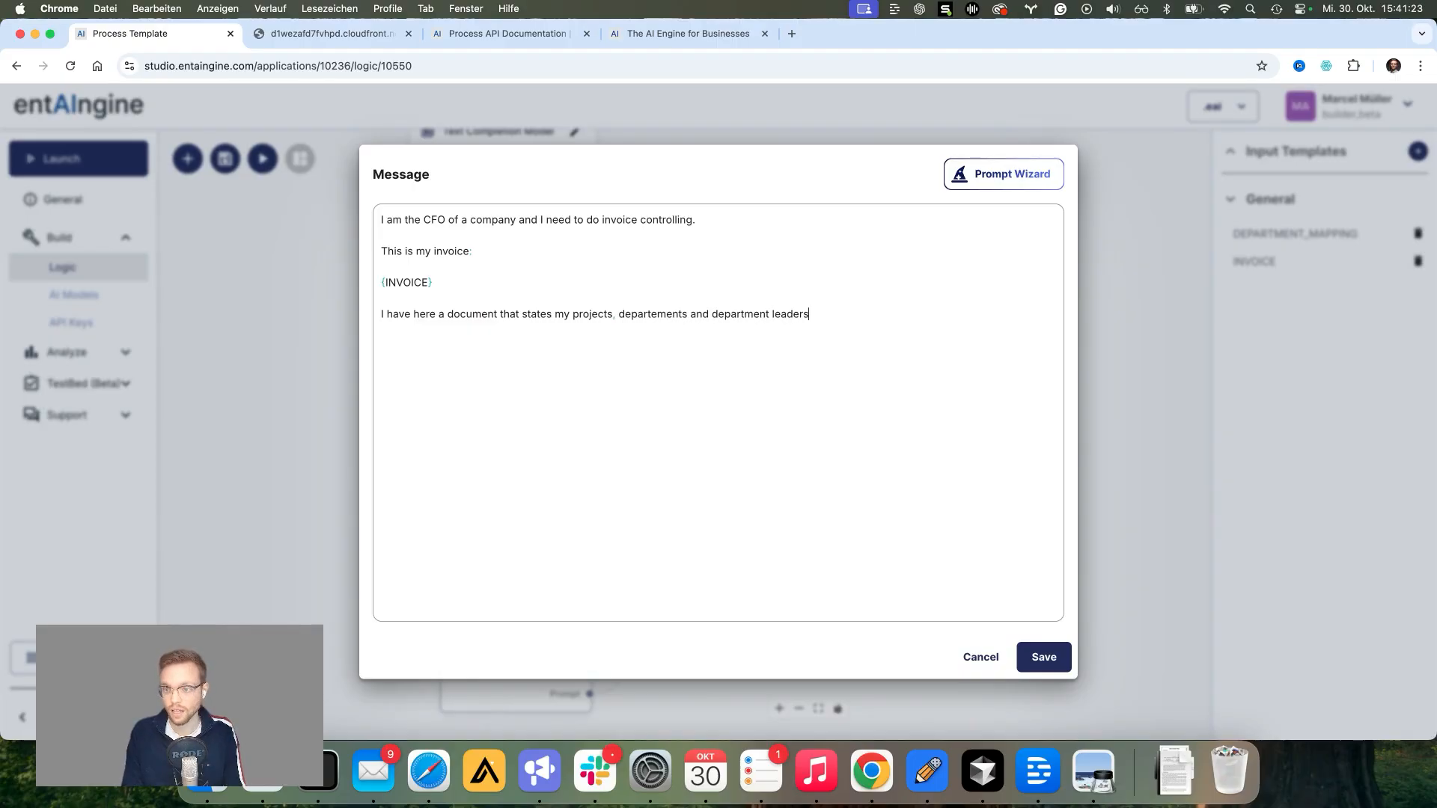
text(:)
key(Return)
key(Return)
text({)
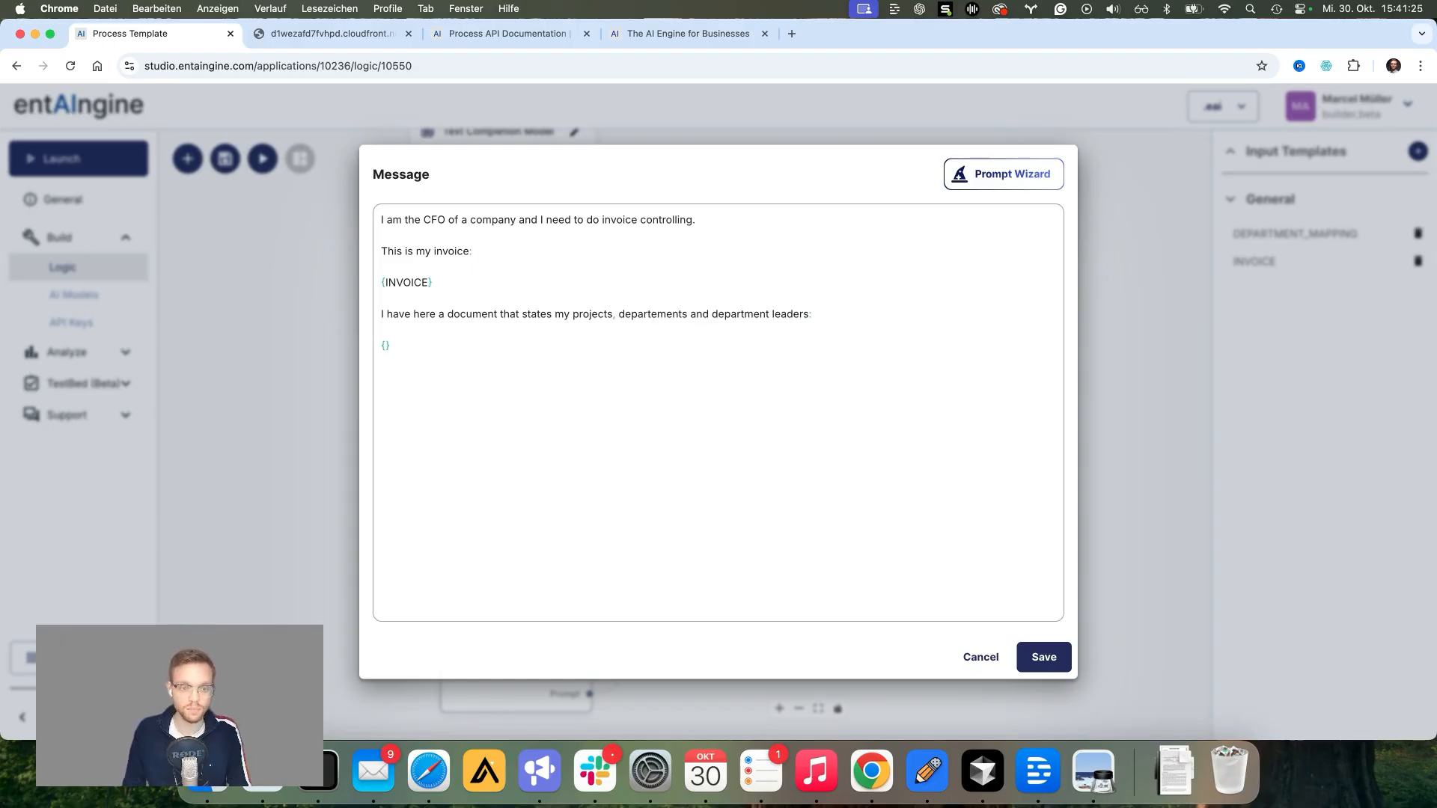
text(DEPARTMENT)
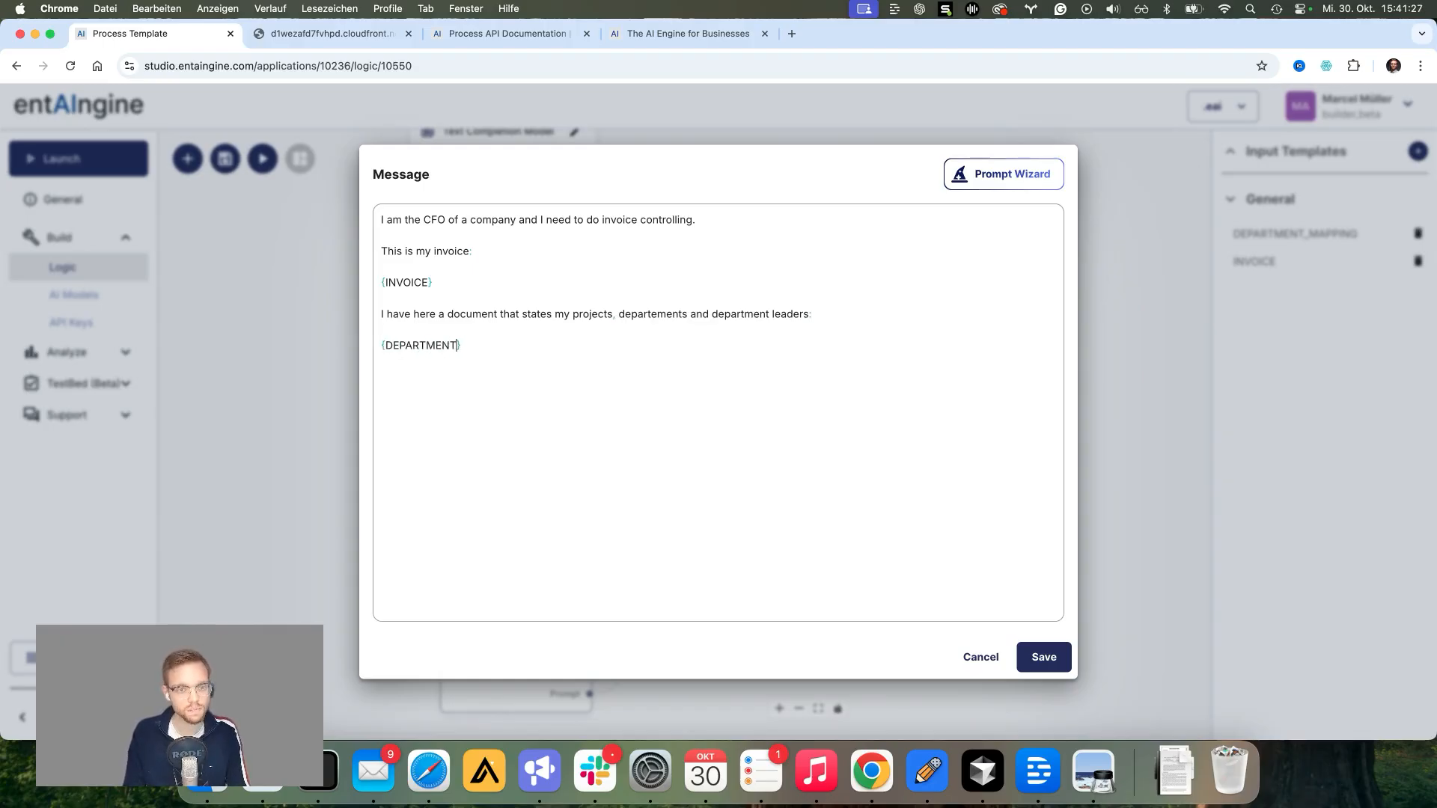
text(_MAPPING)
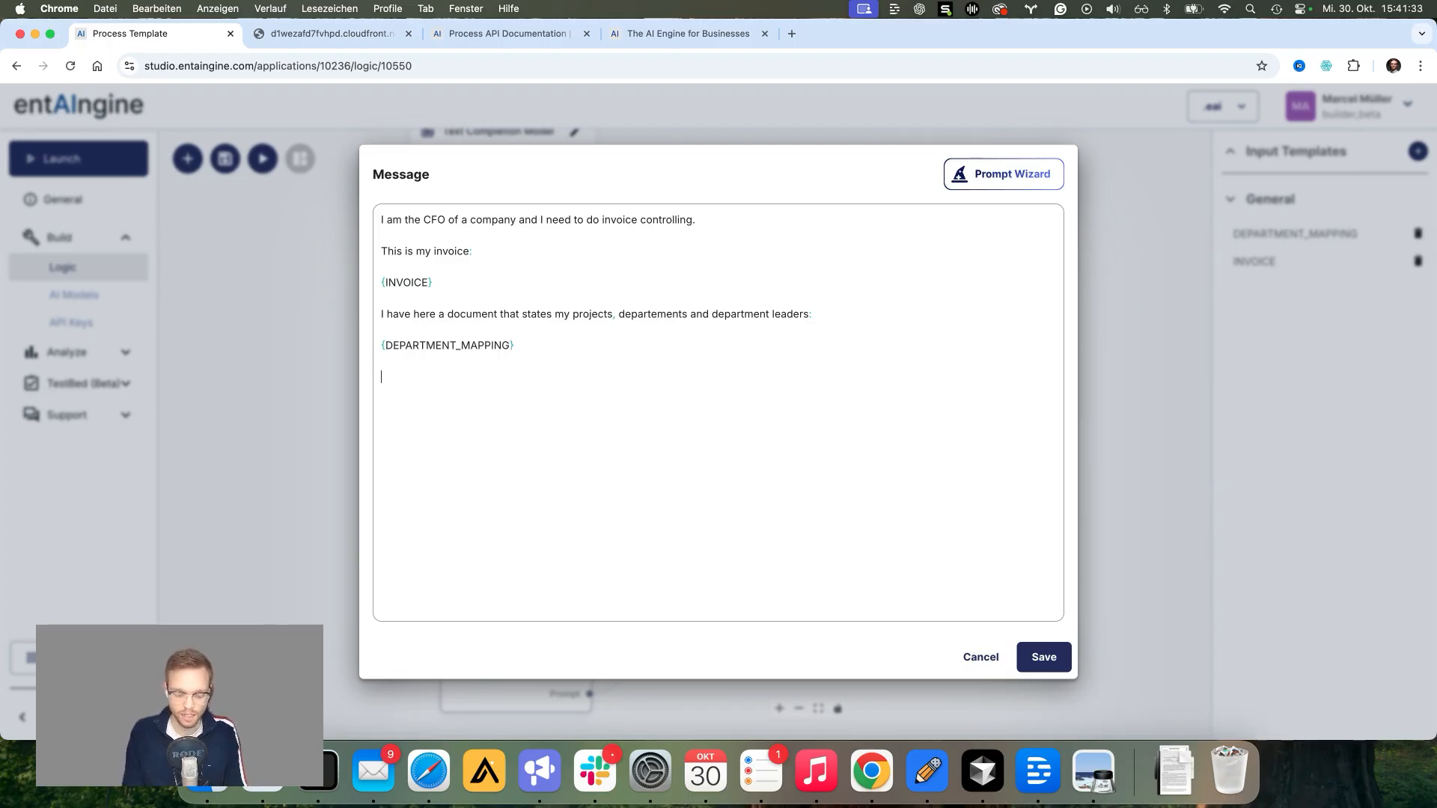
text(Tell me the na)
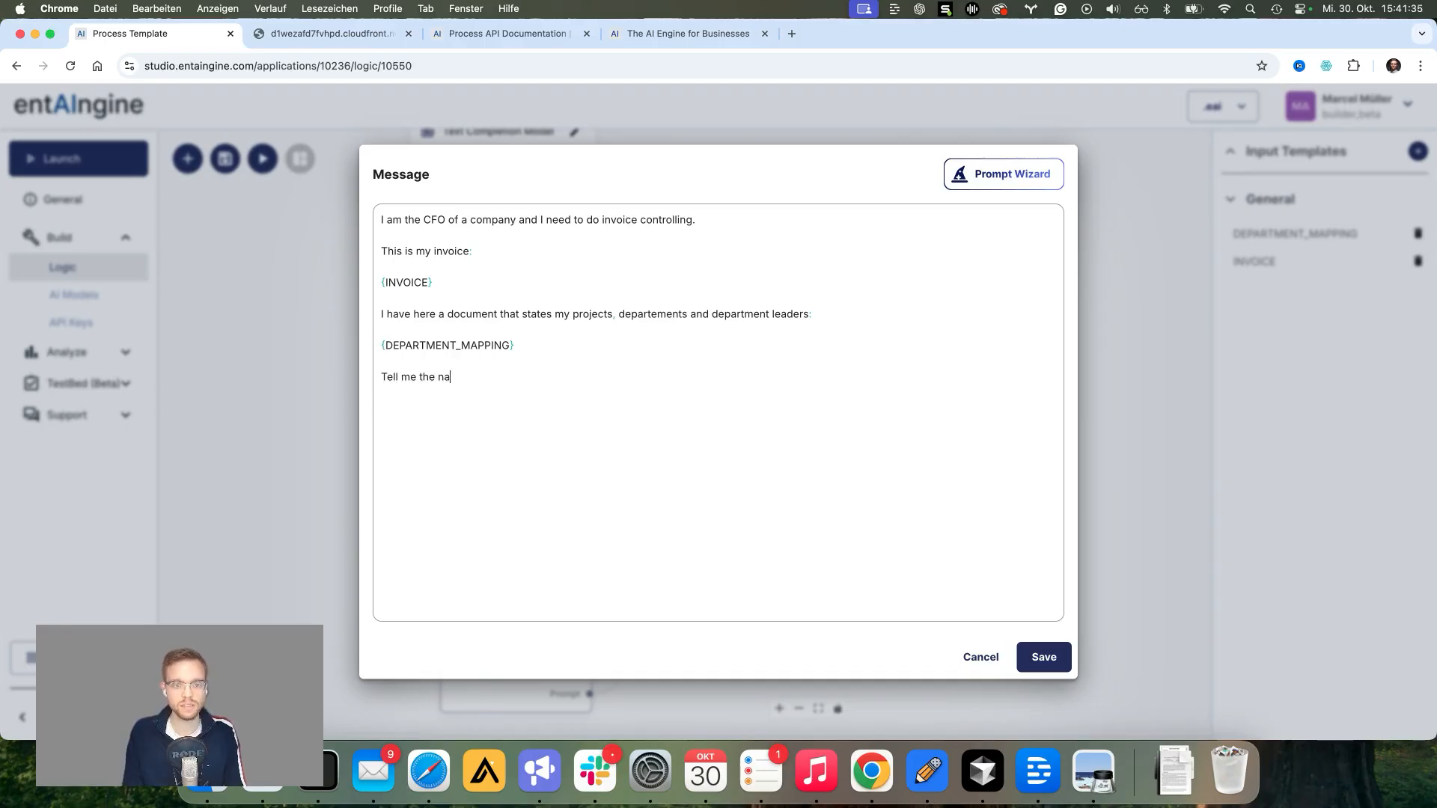
text(me and the perso)
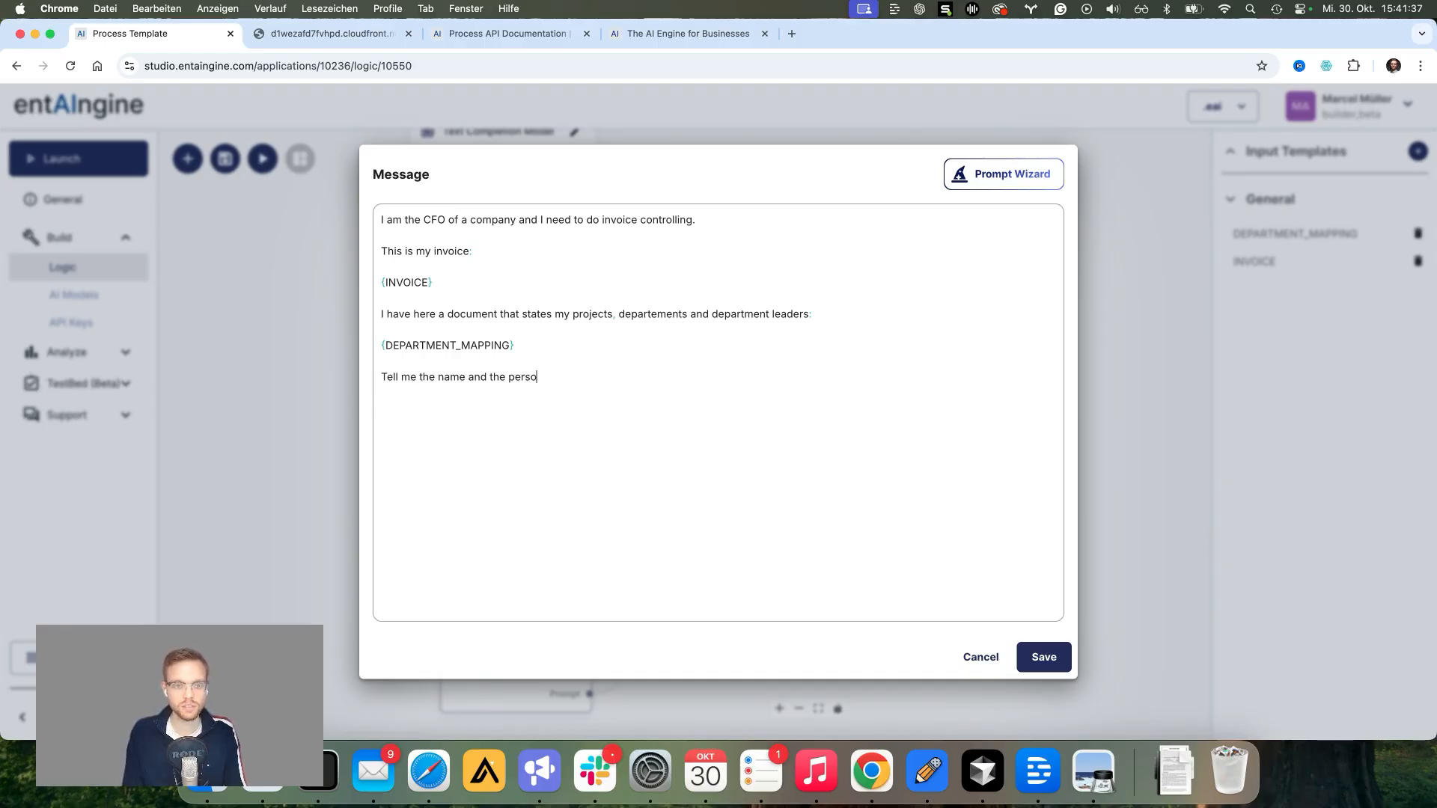
key(BackSpace)
key(BackSpace)
key(BackSpace)
key(BackSpace)
key(BackSpace)
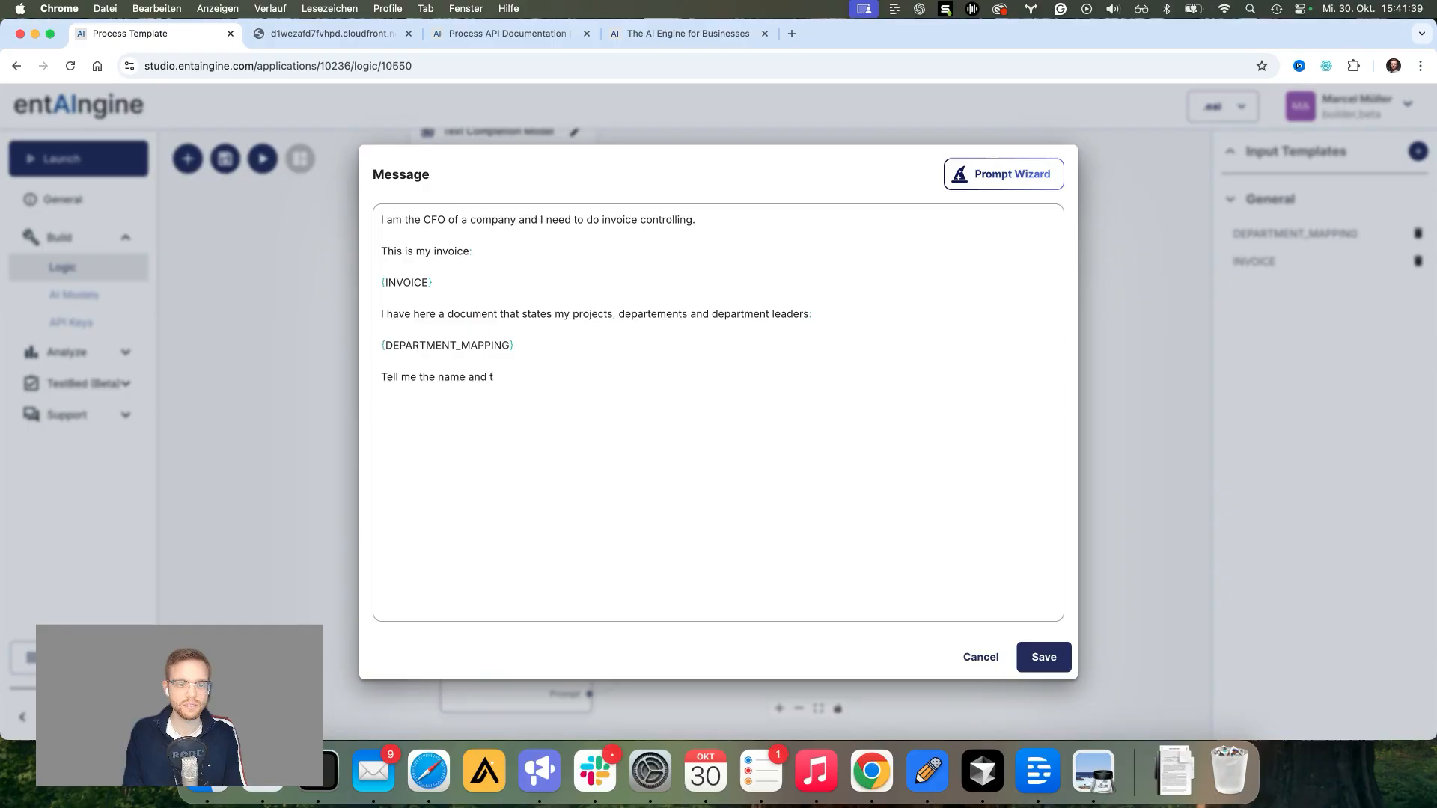
text(email of the pe)
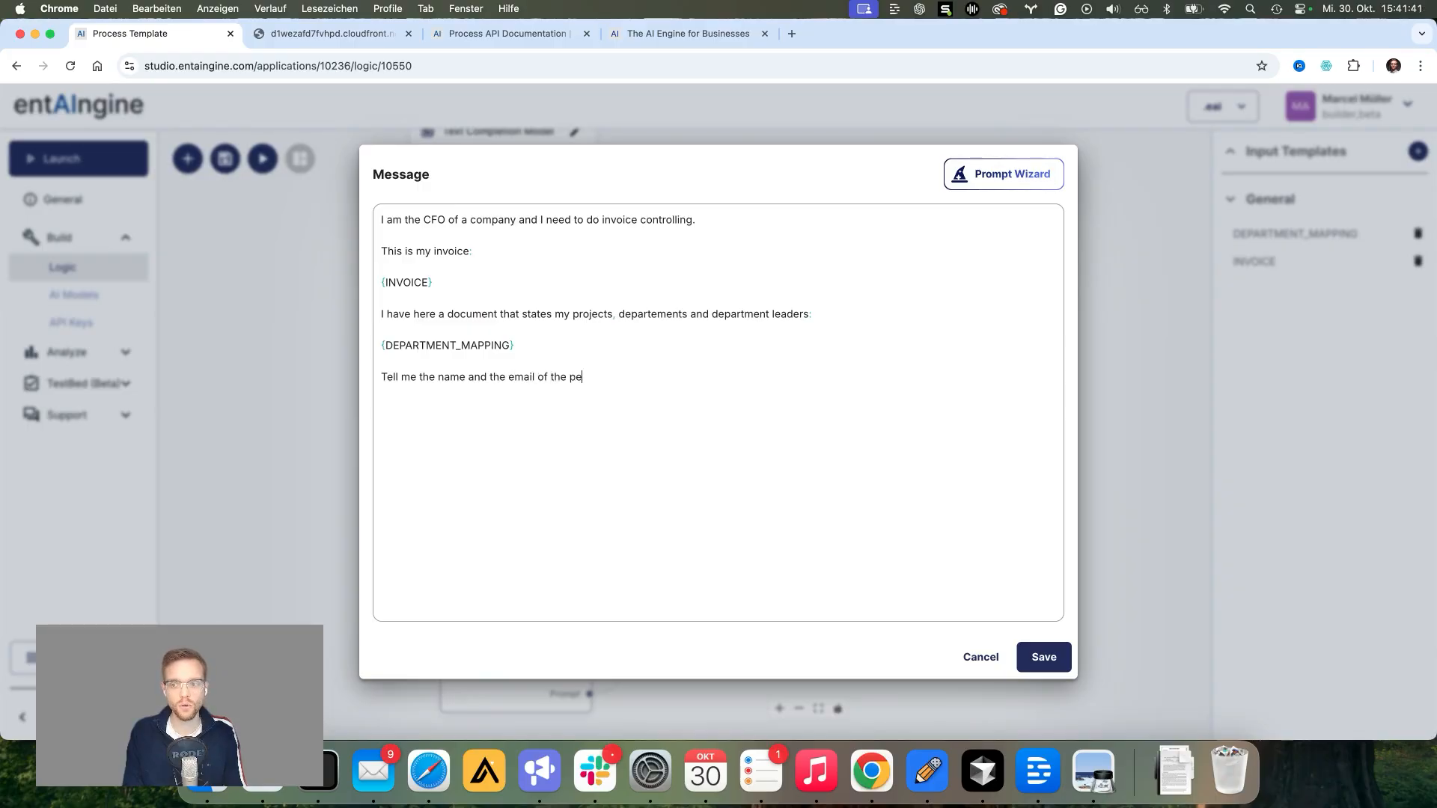
text(rson who shou)
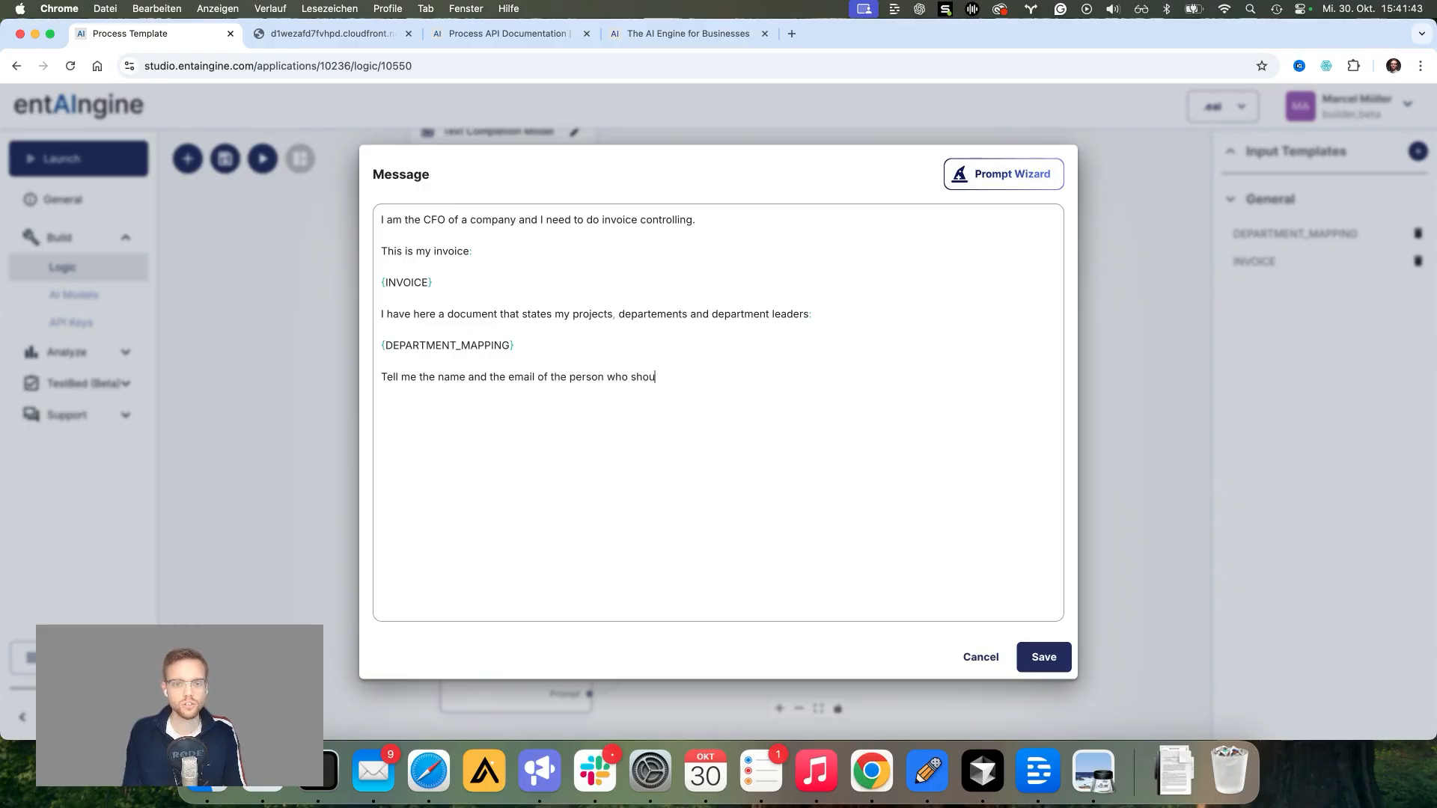
text(ld be responsibl)
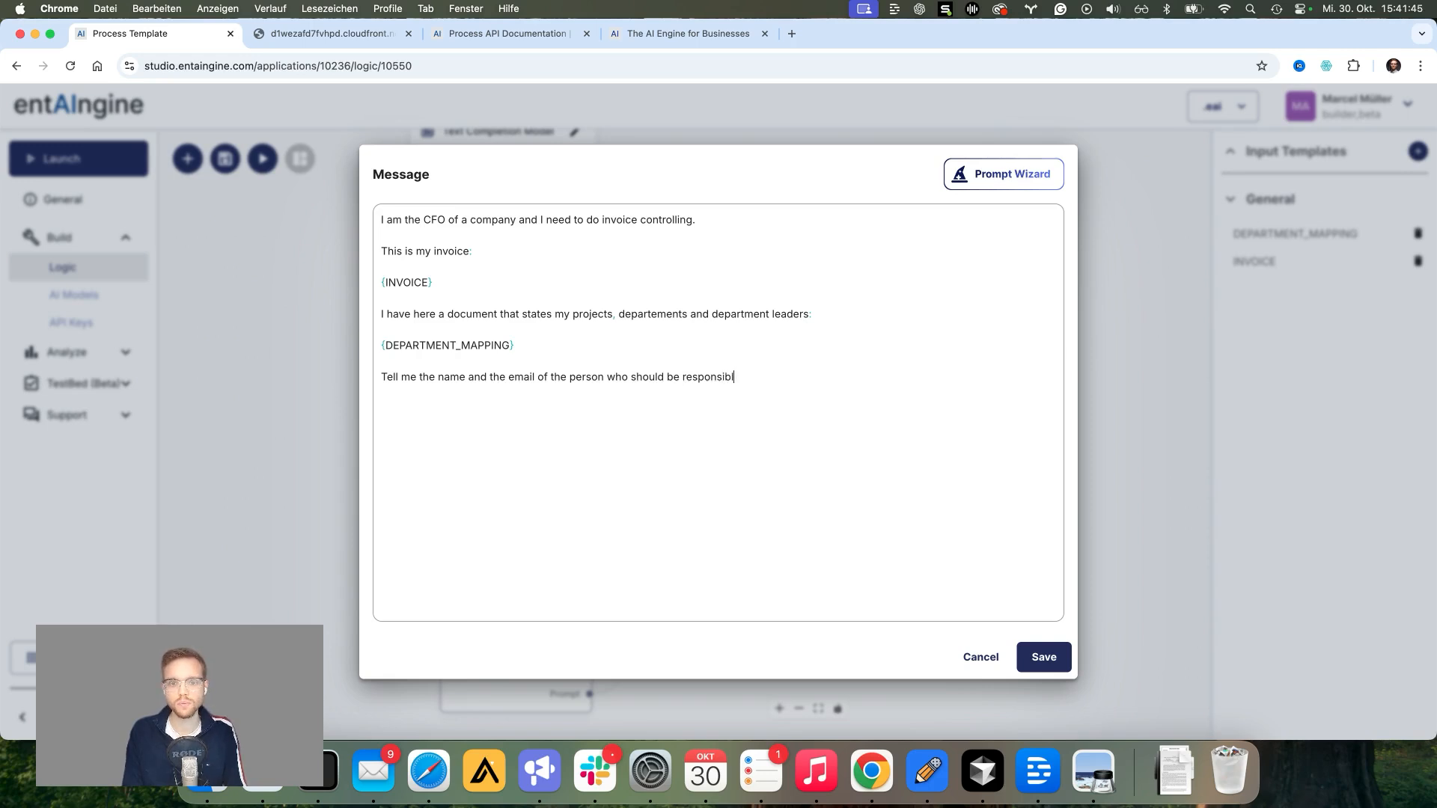
text(e for this invoice.)
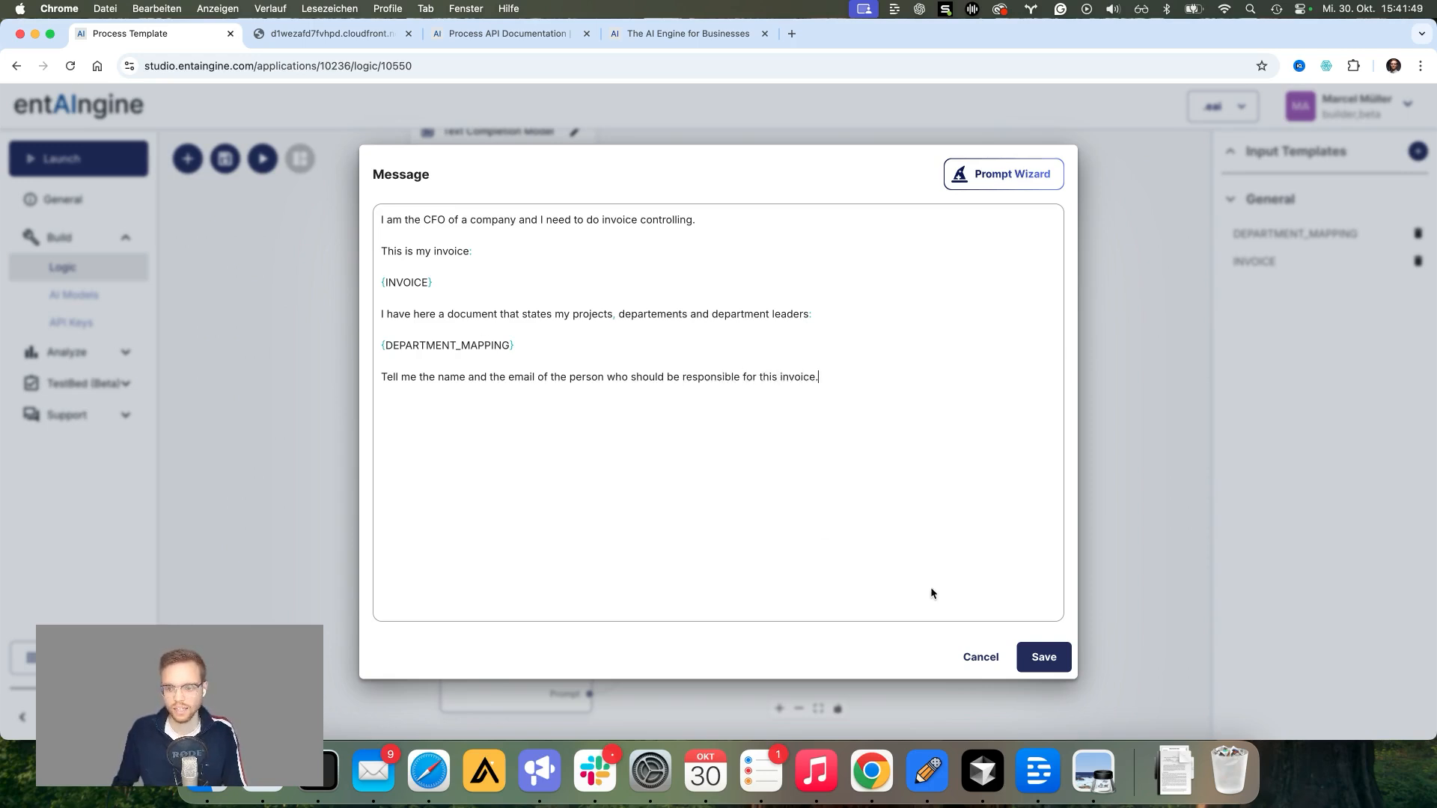
click(1047, 659)
Step: Save the template and start a new Invoice Controlling for Departments run from Launch
click(229, 175)
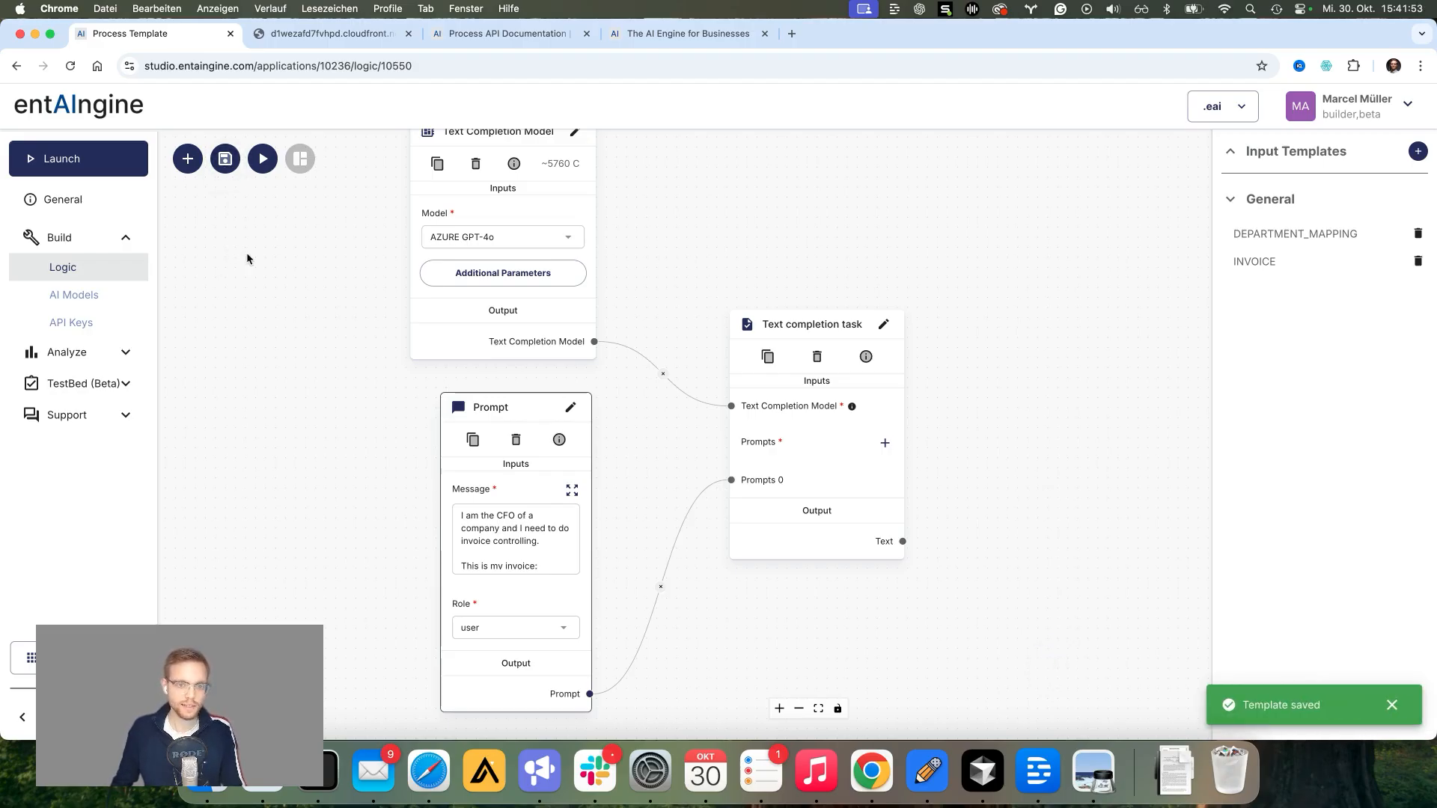
scroll(679, 263, down, 3)
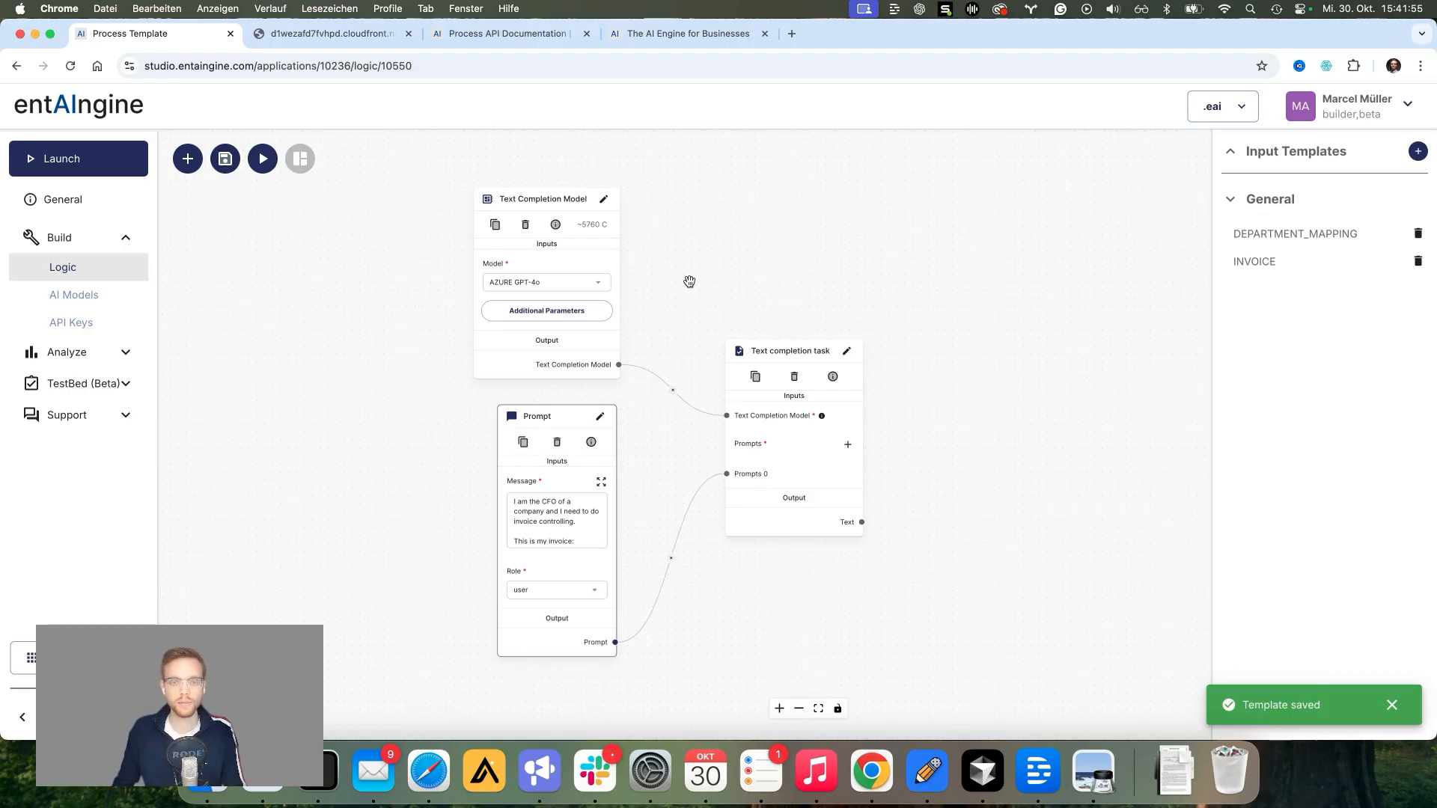
click(87, 161)
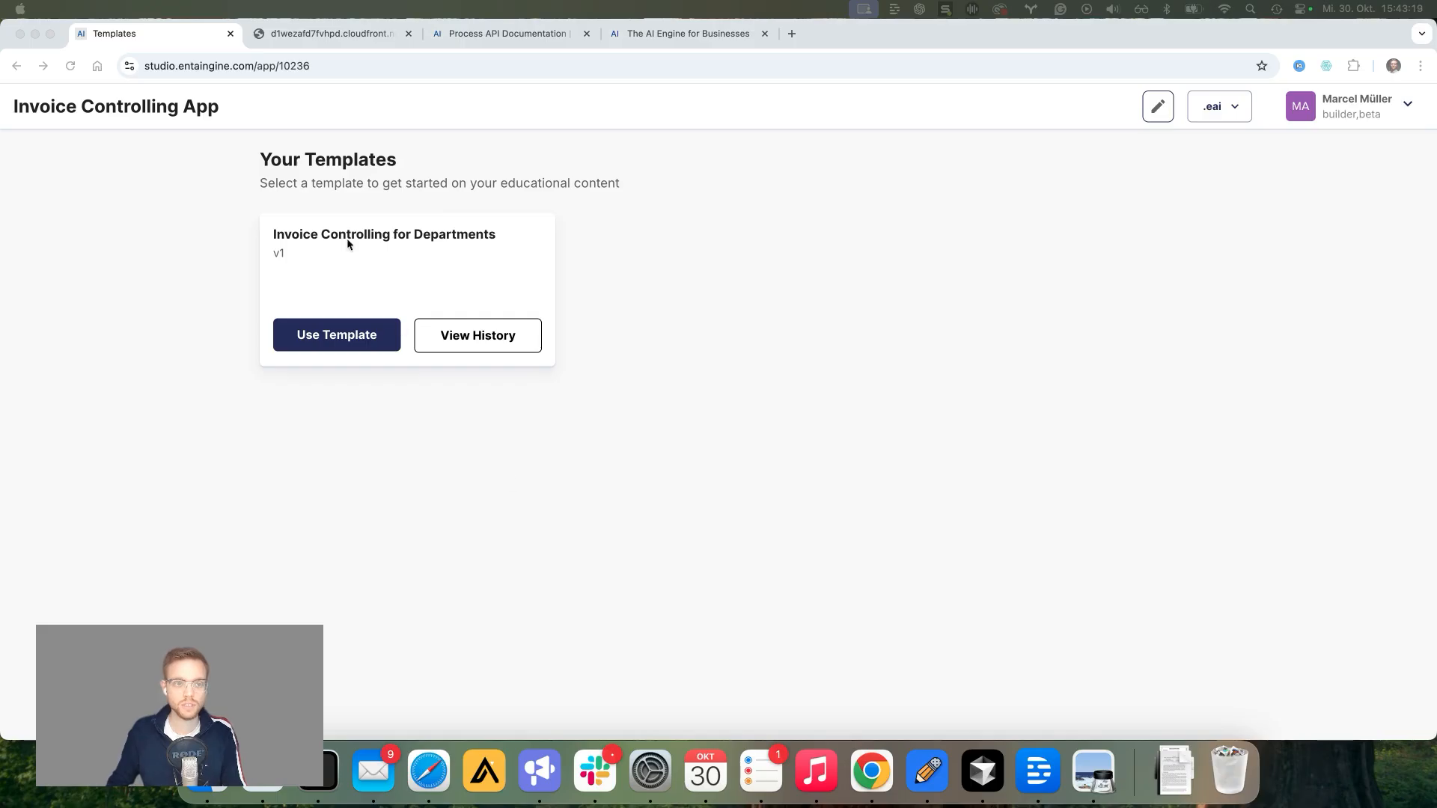
click(328, 333)
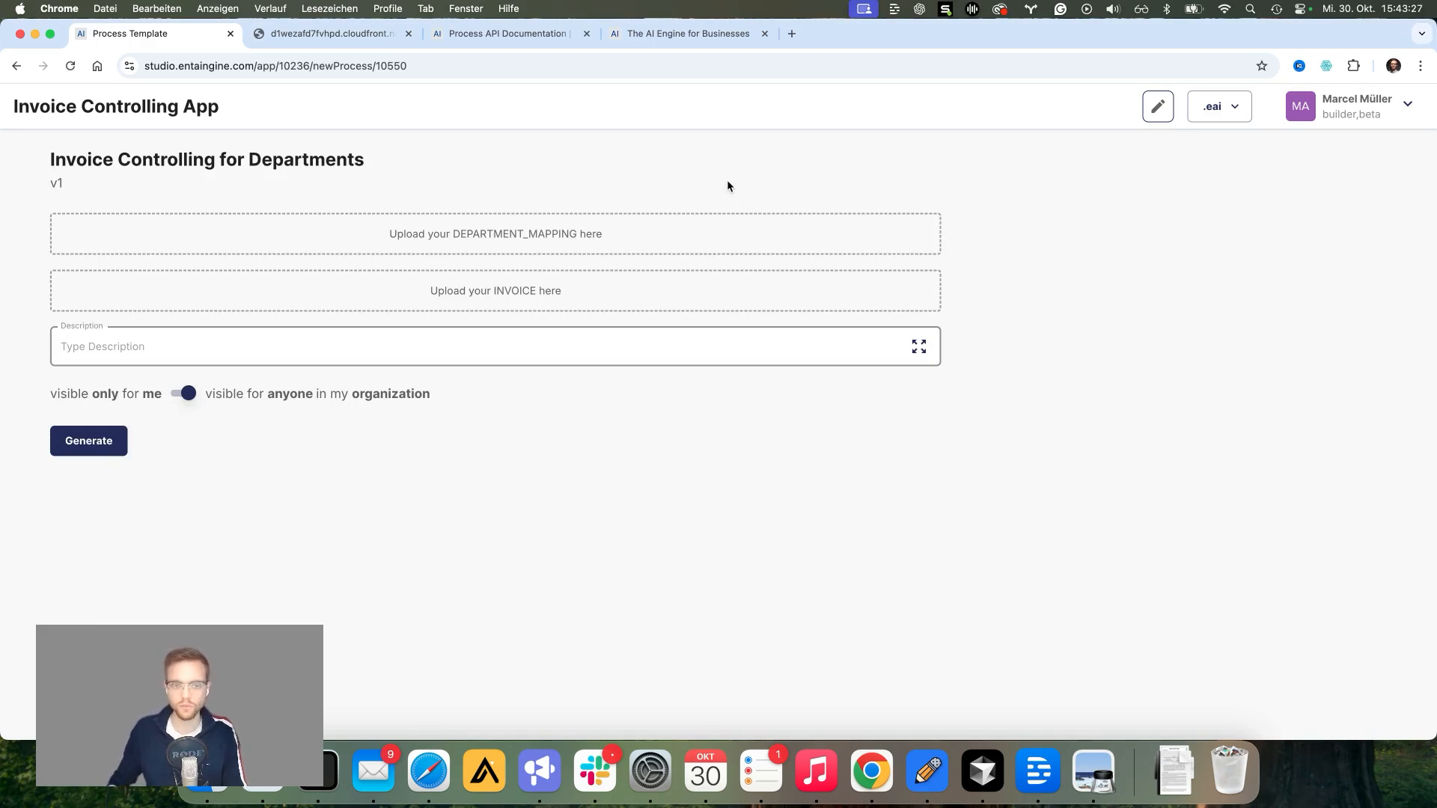
Step: Upload mapping_projects_departments.pdf as the DEPARTMENT_MAPPING input
click(605, 237)
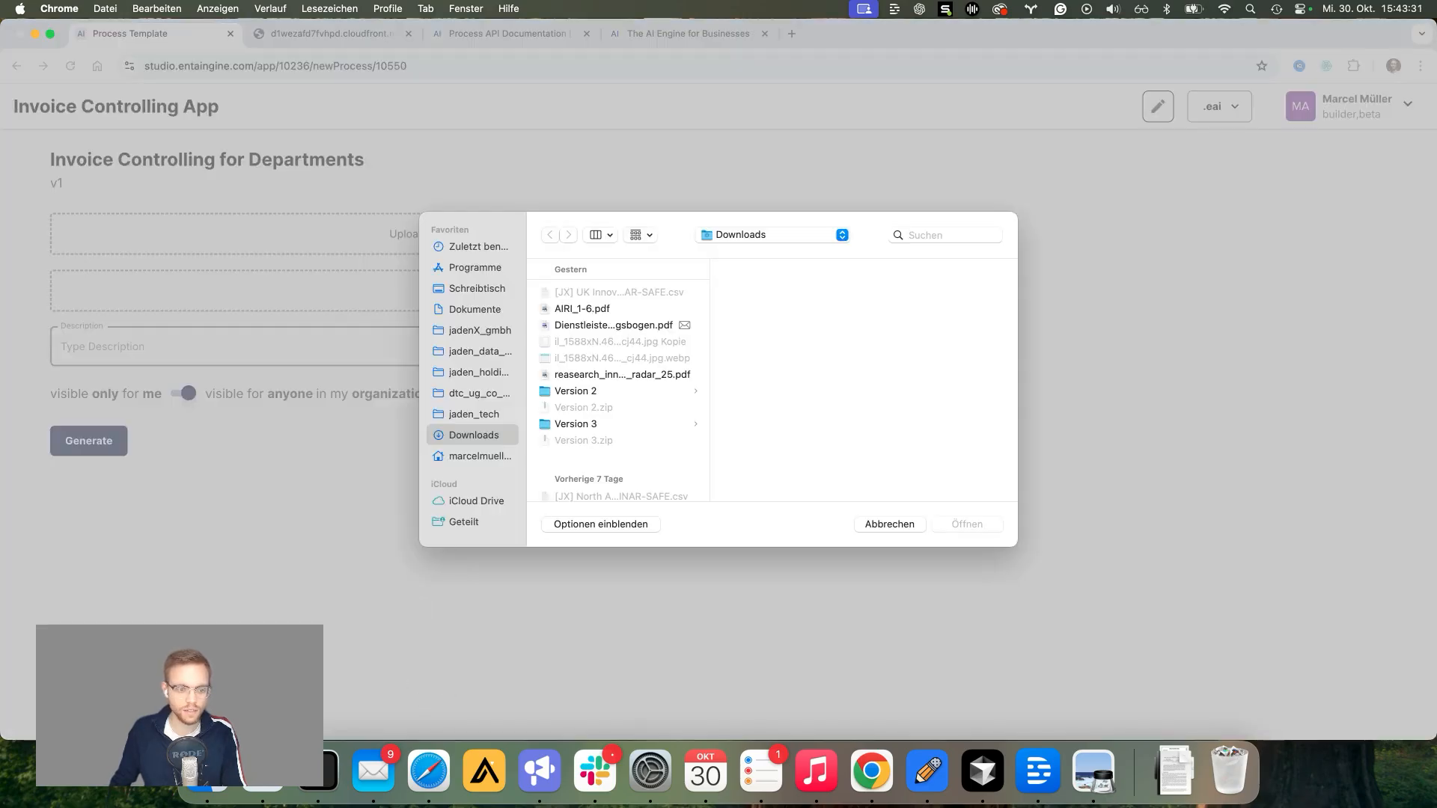
click(208, 787)
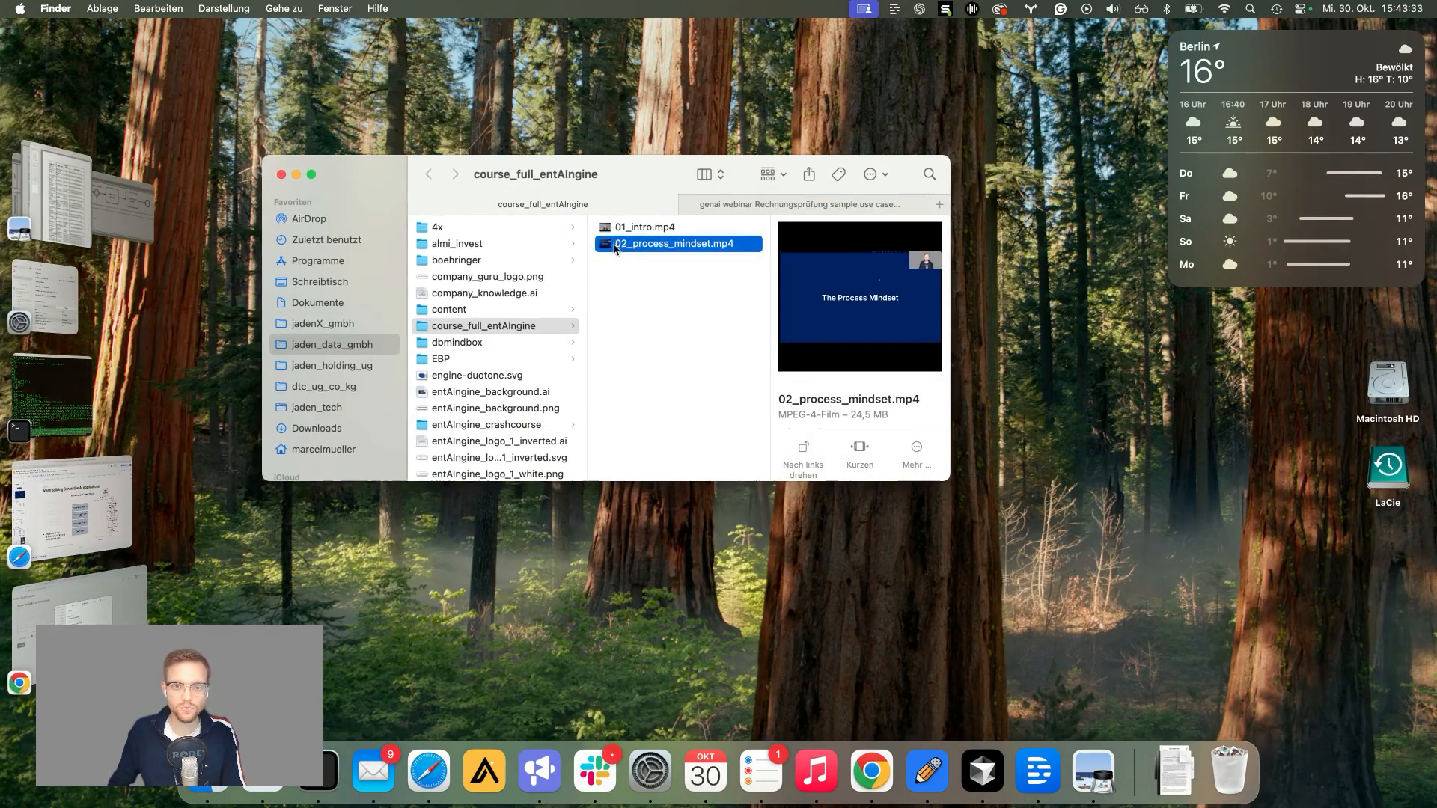
click(741, 206)
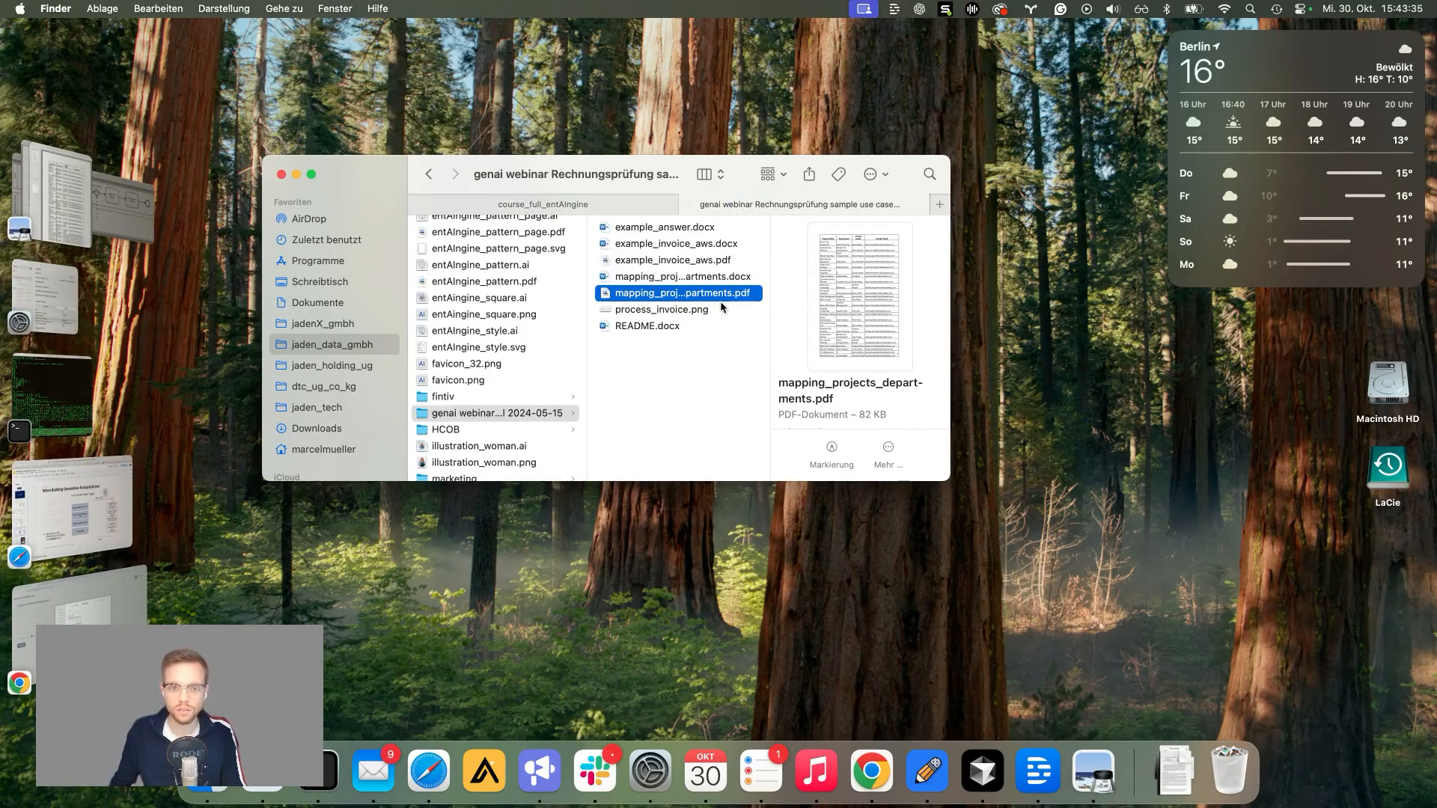
drag(674, 261, 766, 346)
click(670, 299)
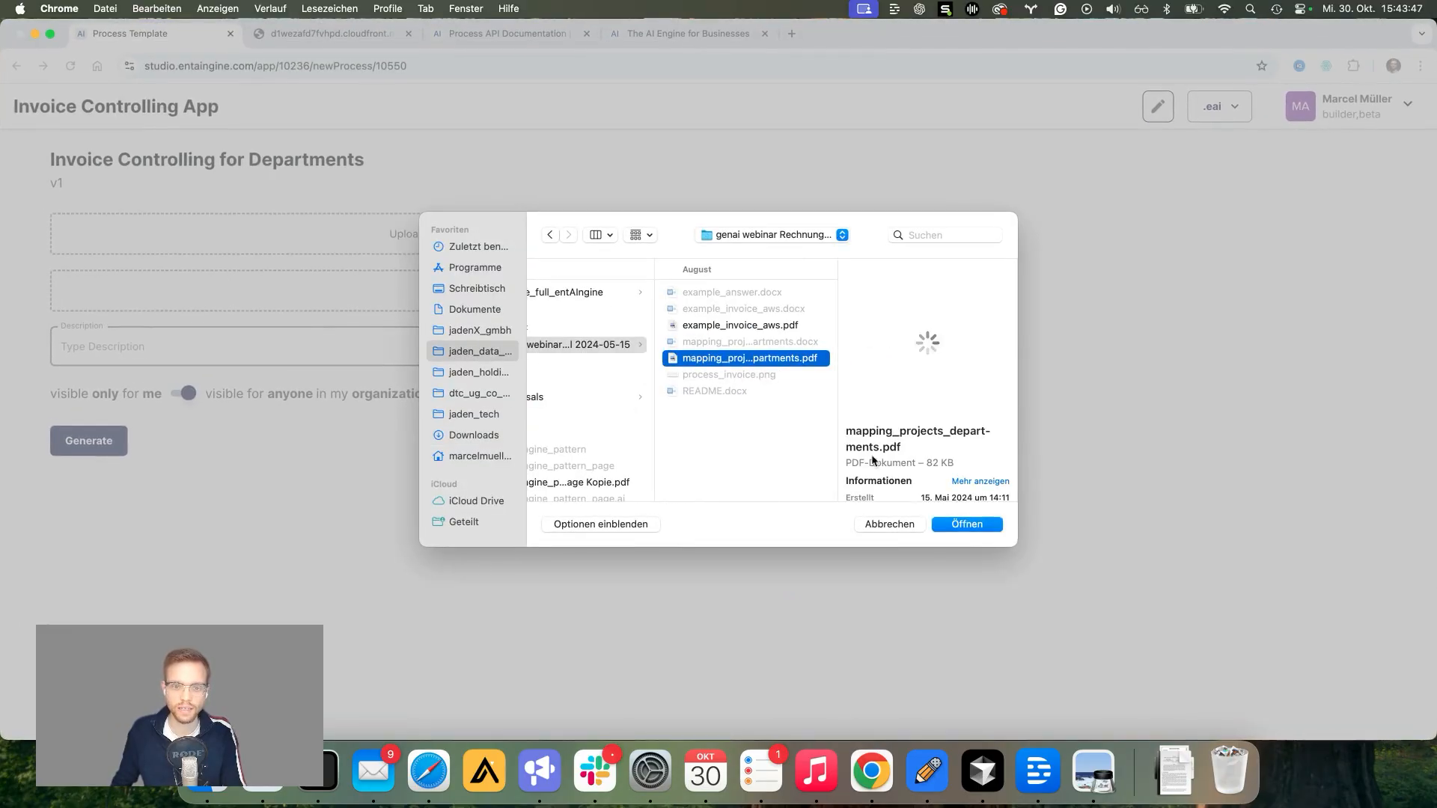
click(964, 524)
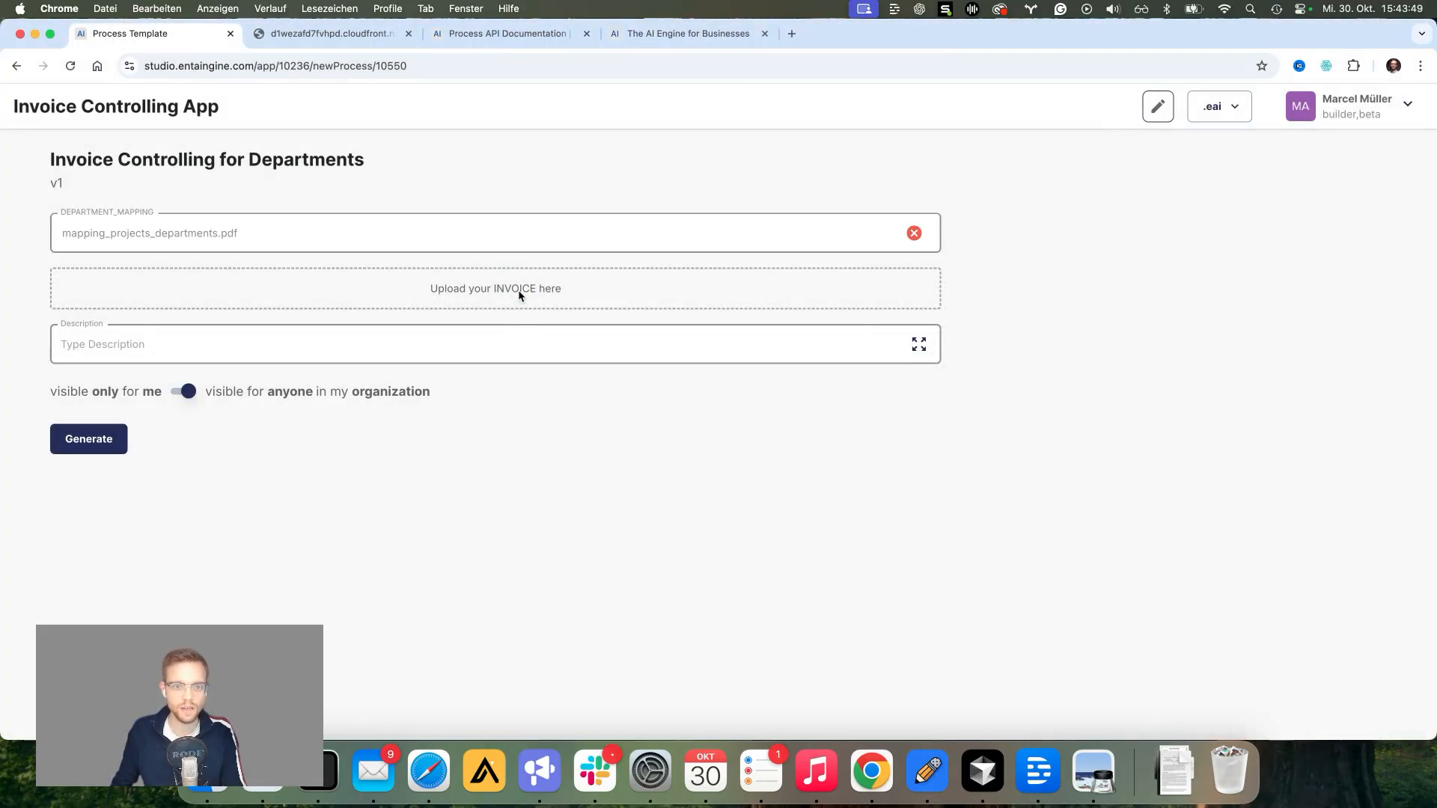
Step: Upload example_invoice_aws.pdf as the INVOICE input and generate the run
click(524, 292)
click(906, 328)
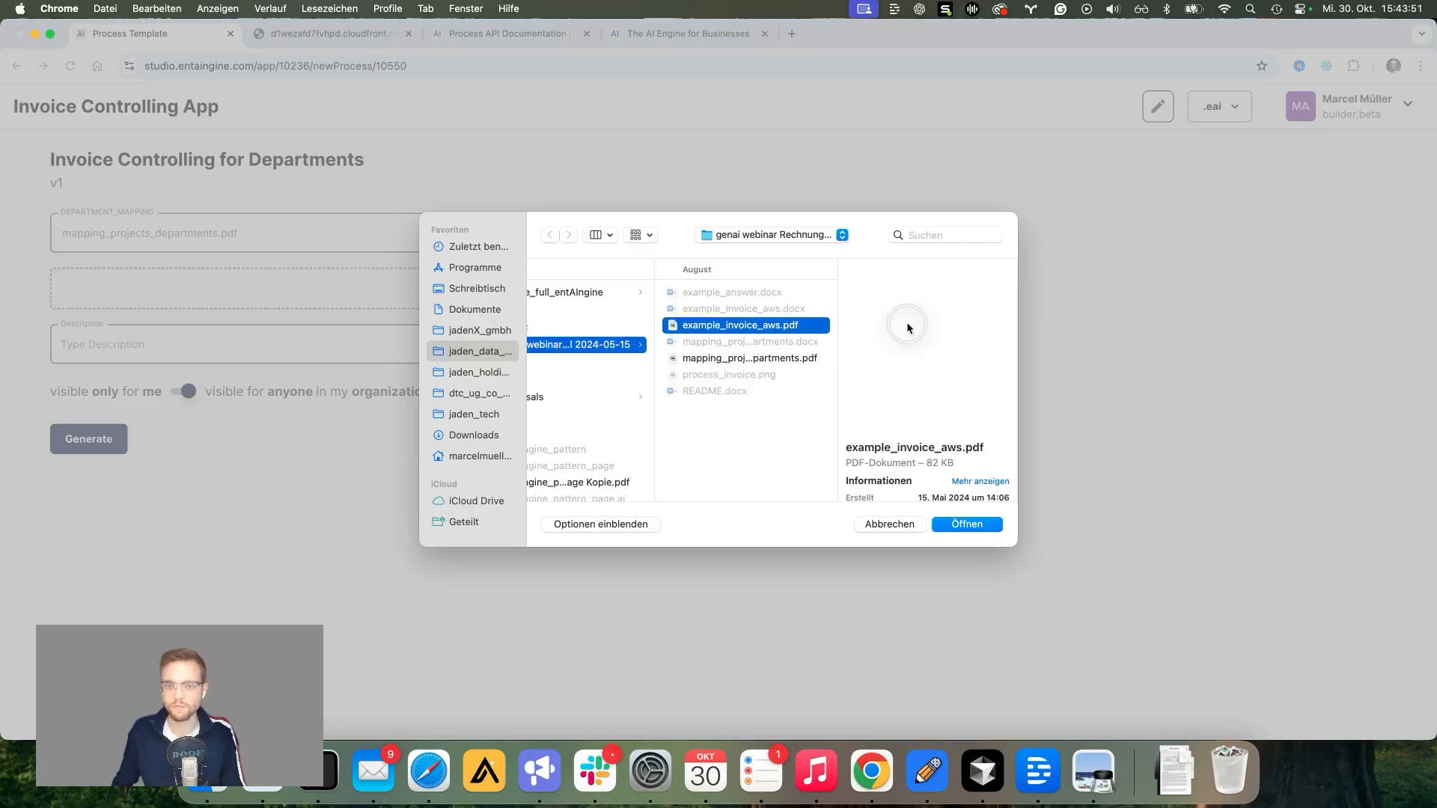
click(951, 526)
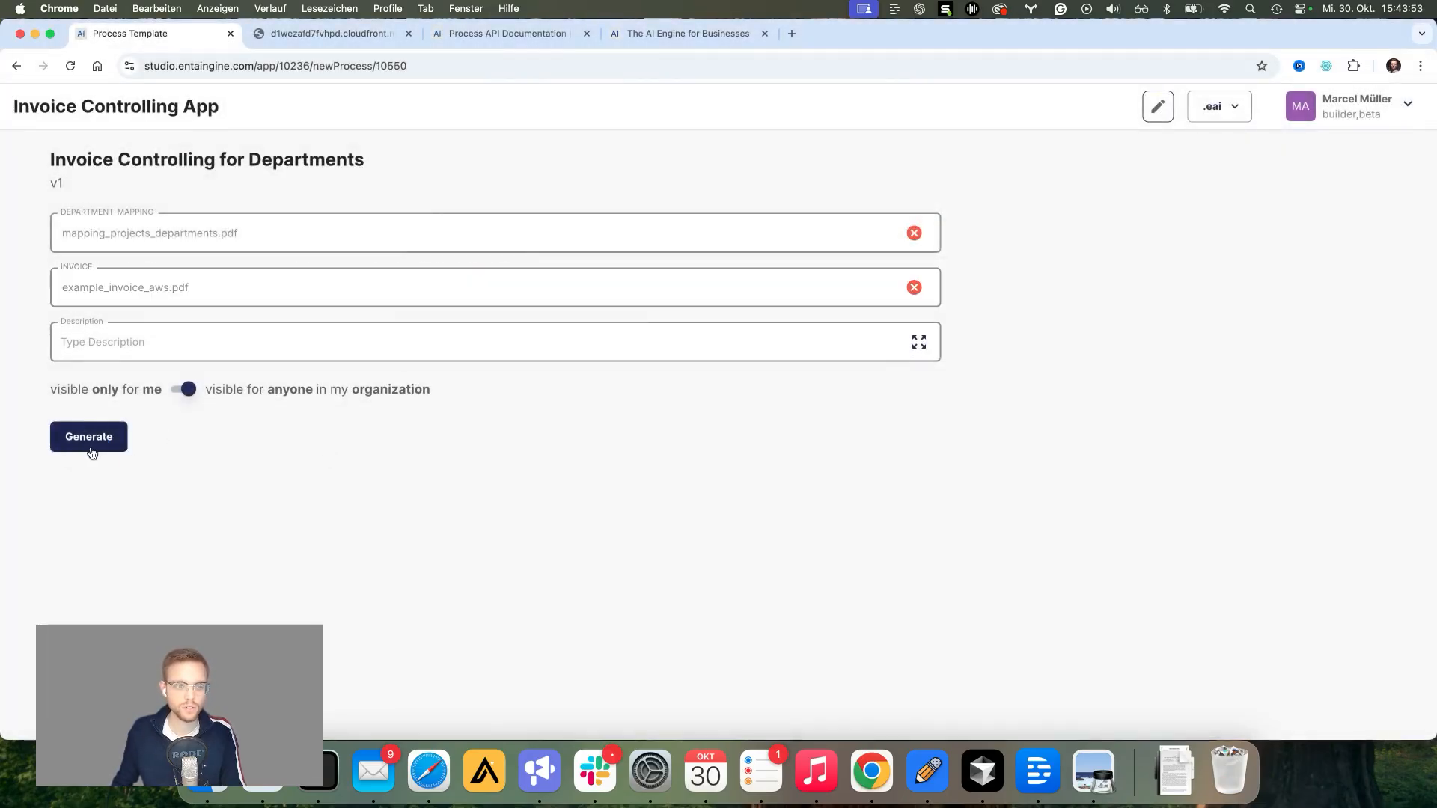
click(88, 444)
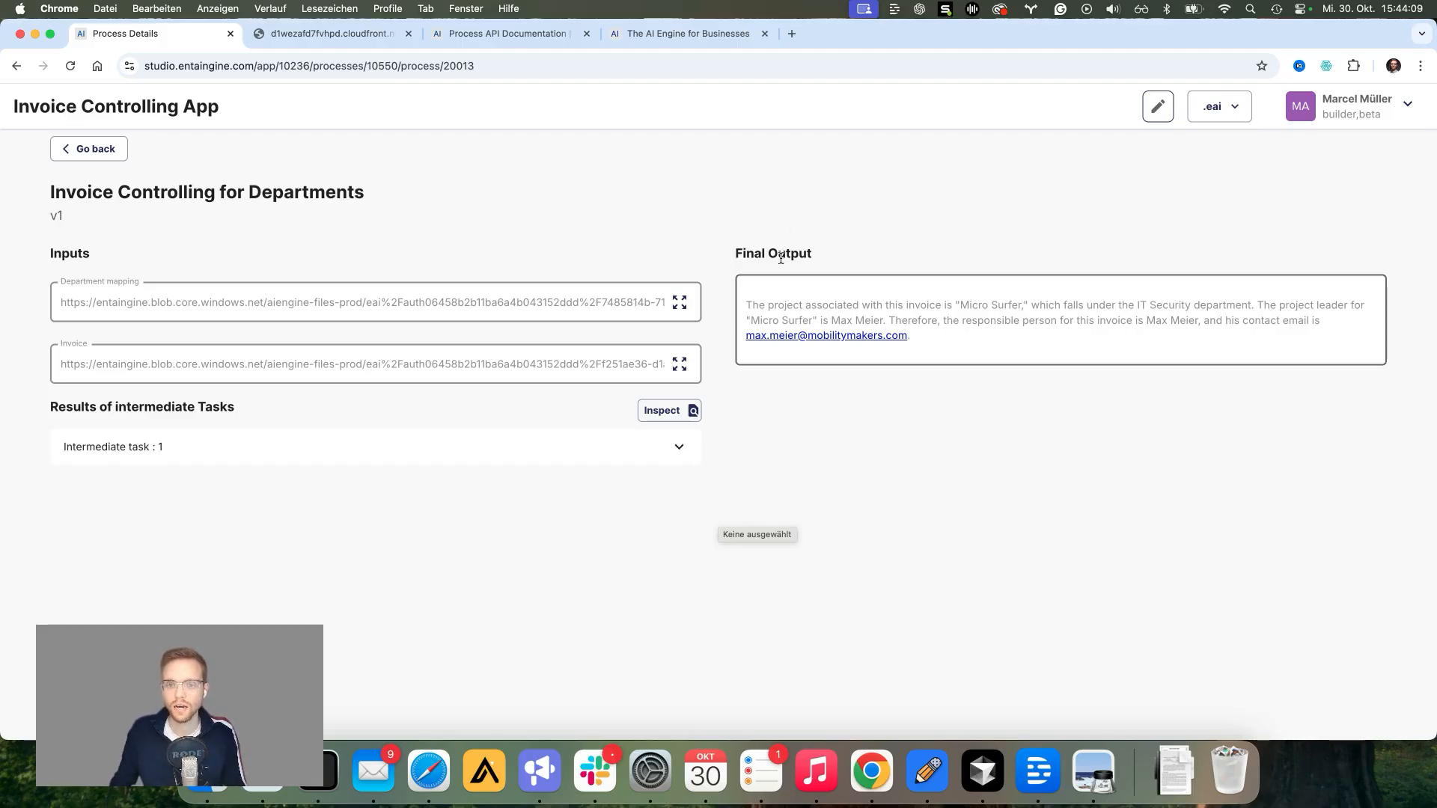
Step: Read the final output naming the project, IT Security department and responsible contact, then return to the app overview
drag(741, 304, 850, 311)
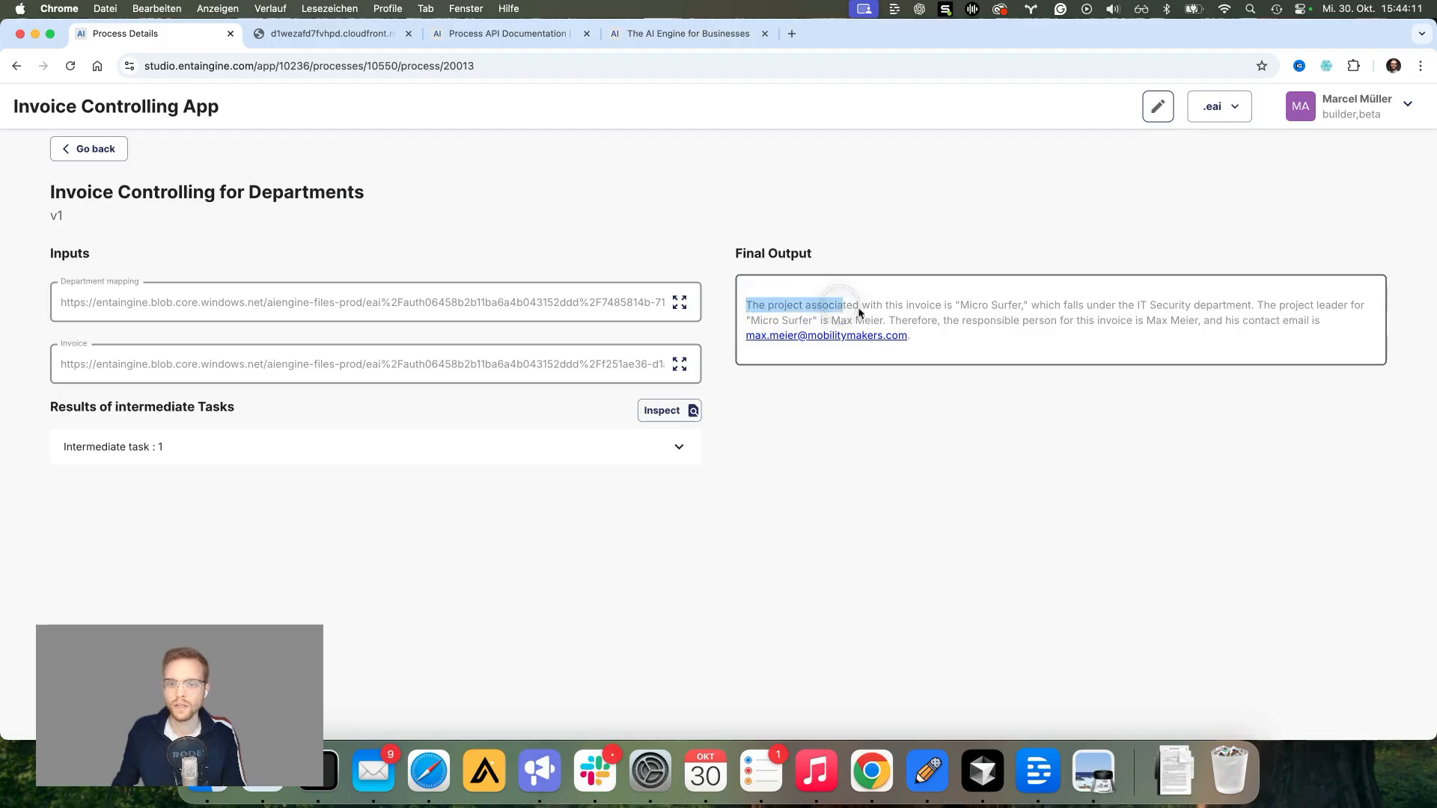
click(985, 340)
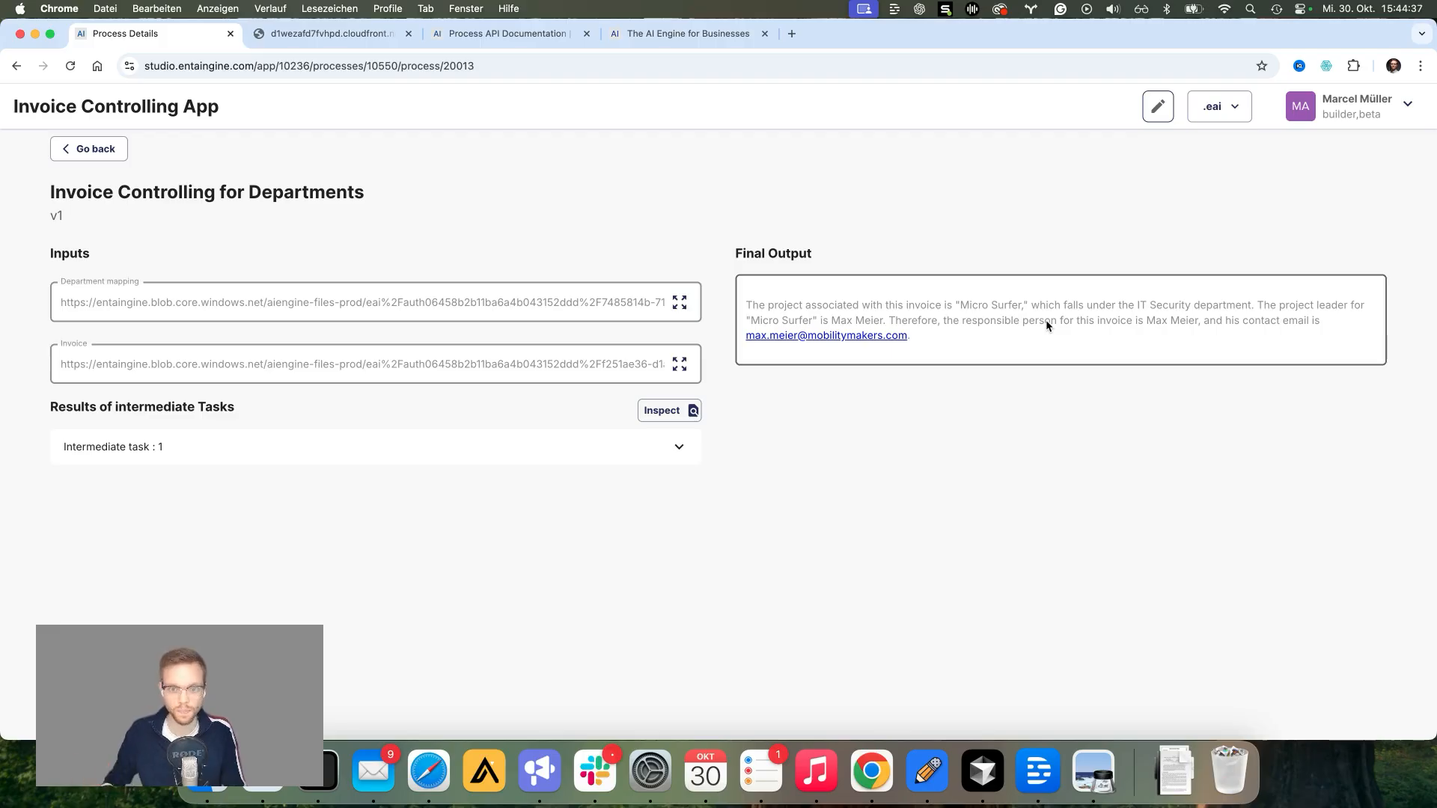
click(1158, 106)
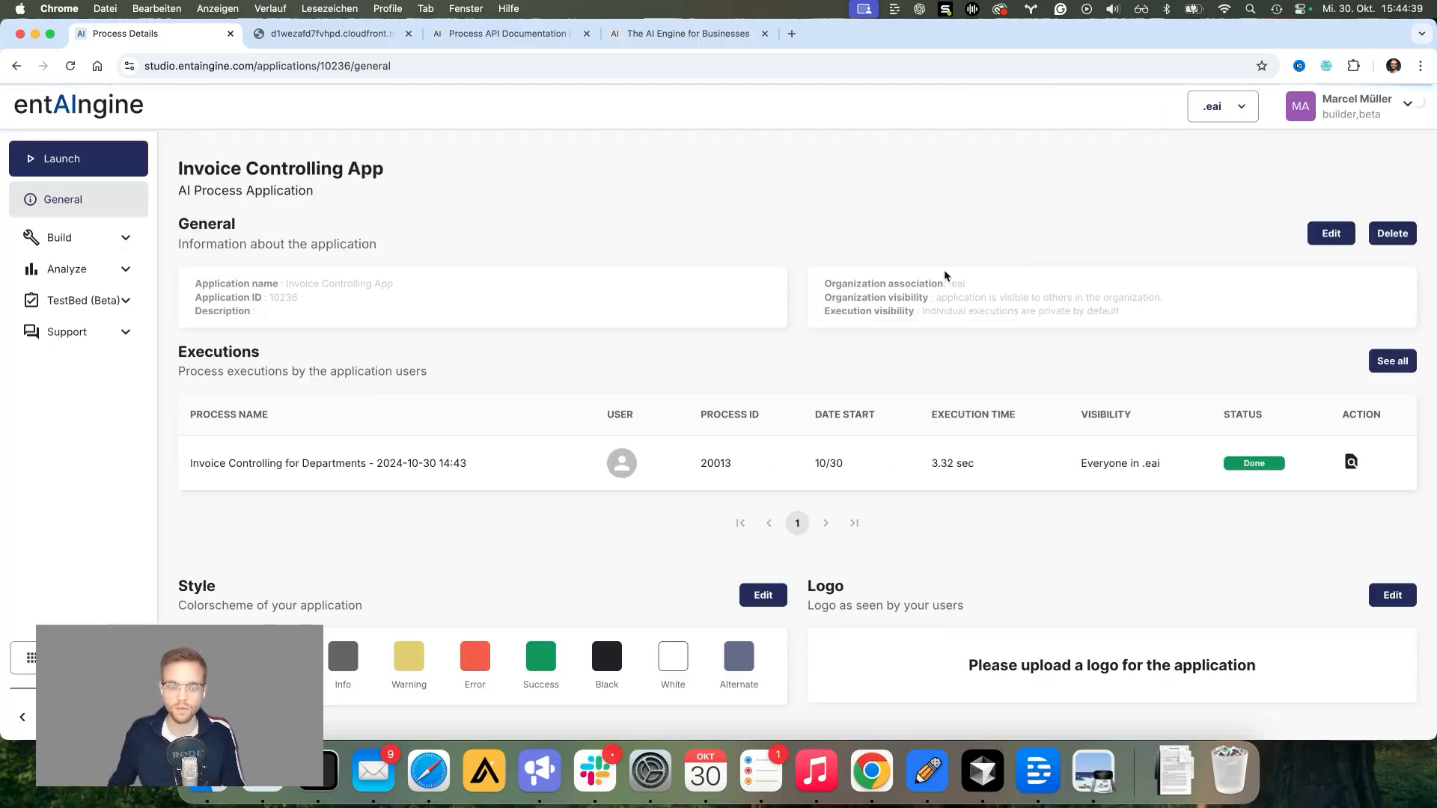
Step: Open the Invoice Controlling for Departments flow under Build > Logic and tidy the node layout
click(109, 237)
click(100, 268)
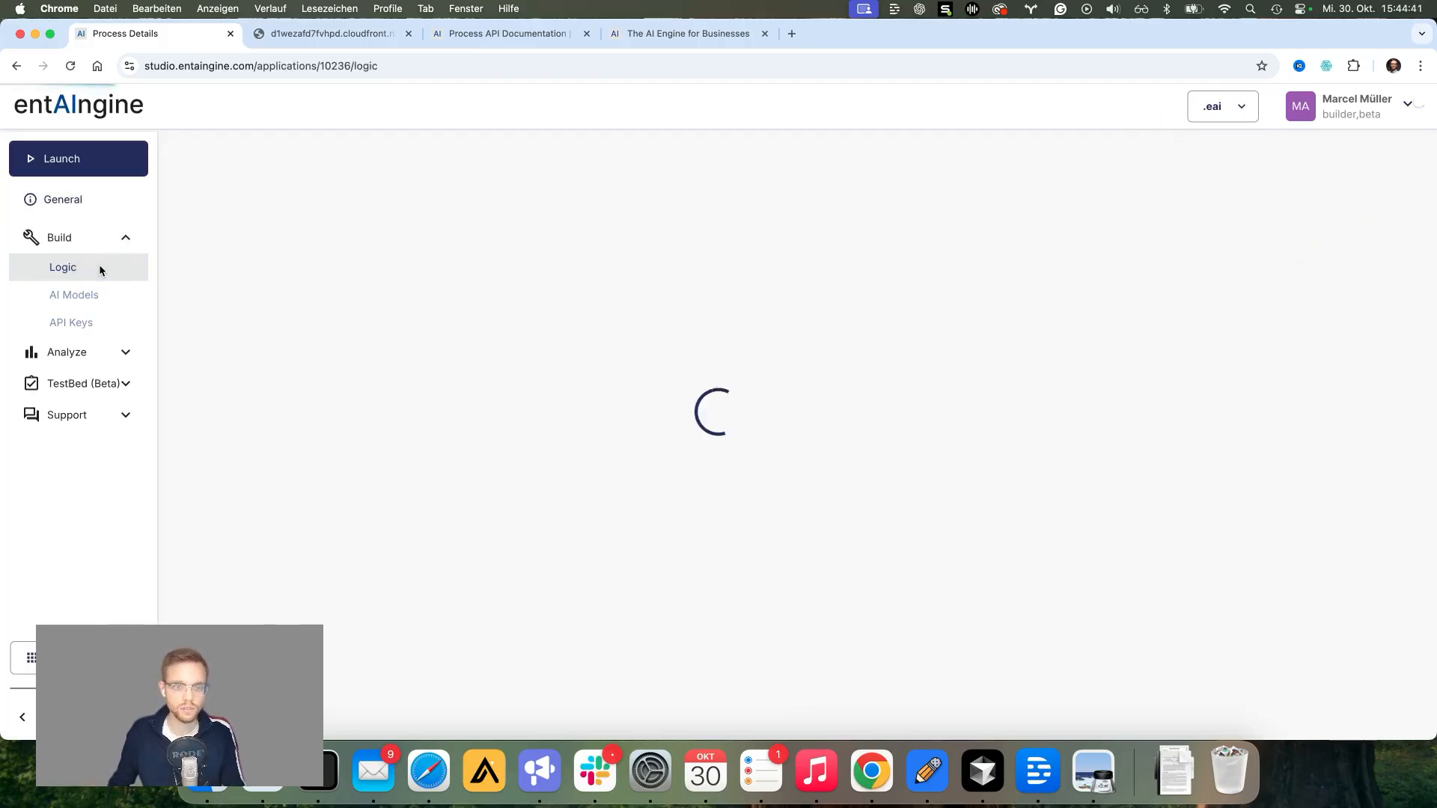
click(506, 408)
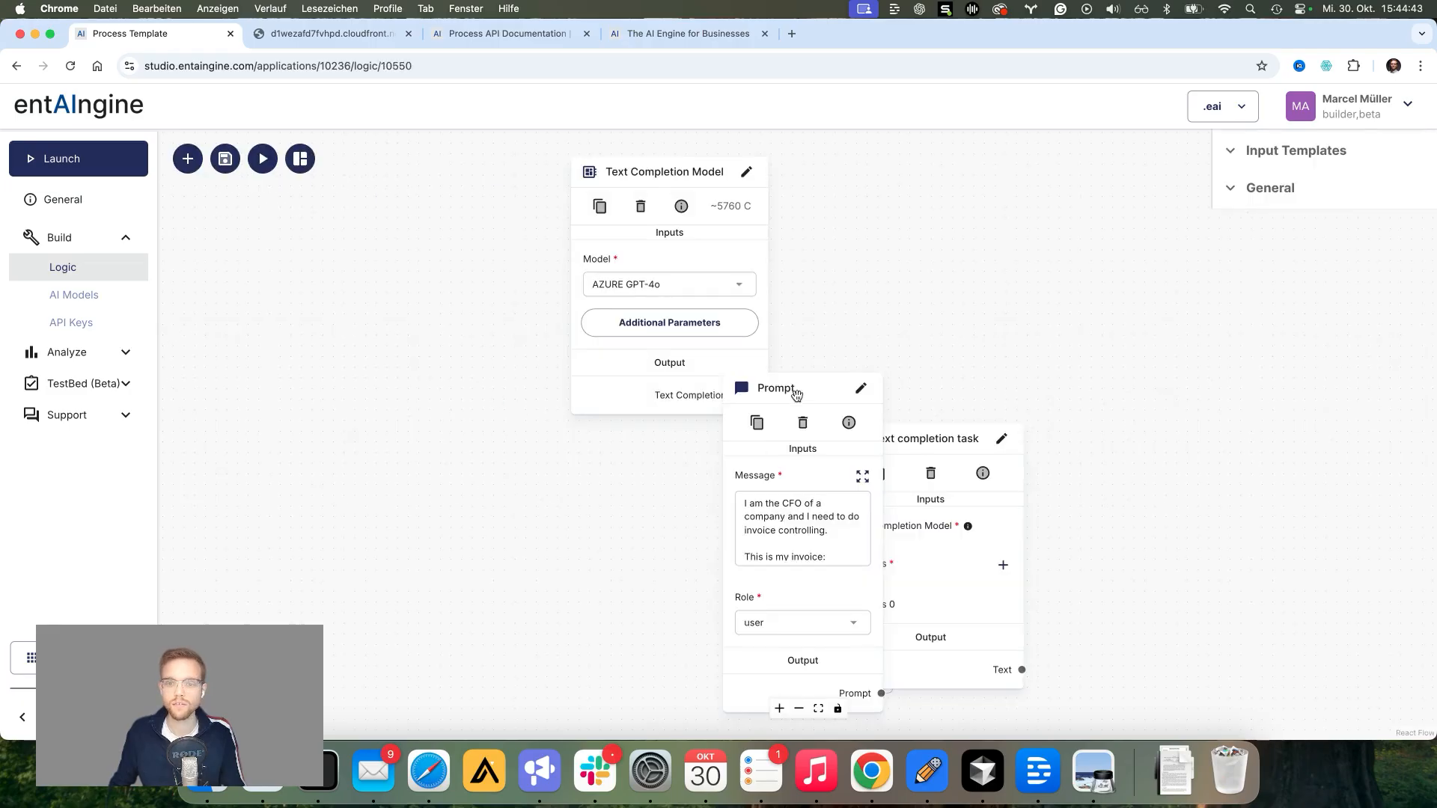
drag(796, 394, 642, 459)
scroll(933, 308, down, 3)
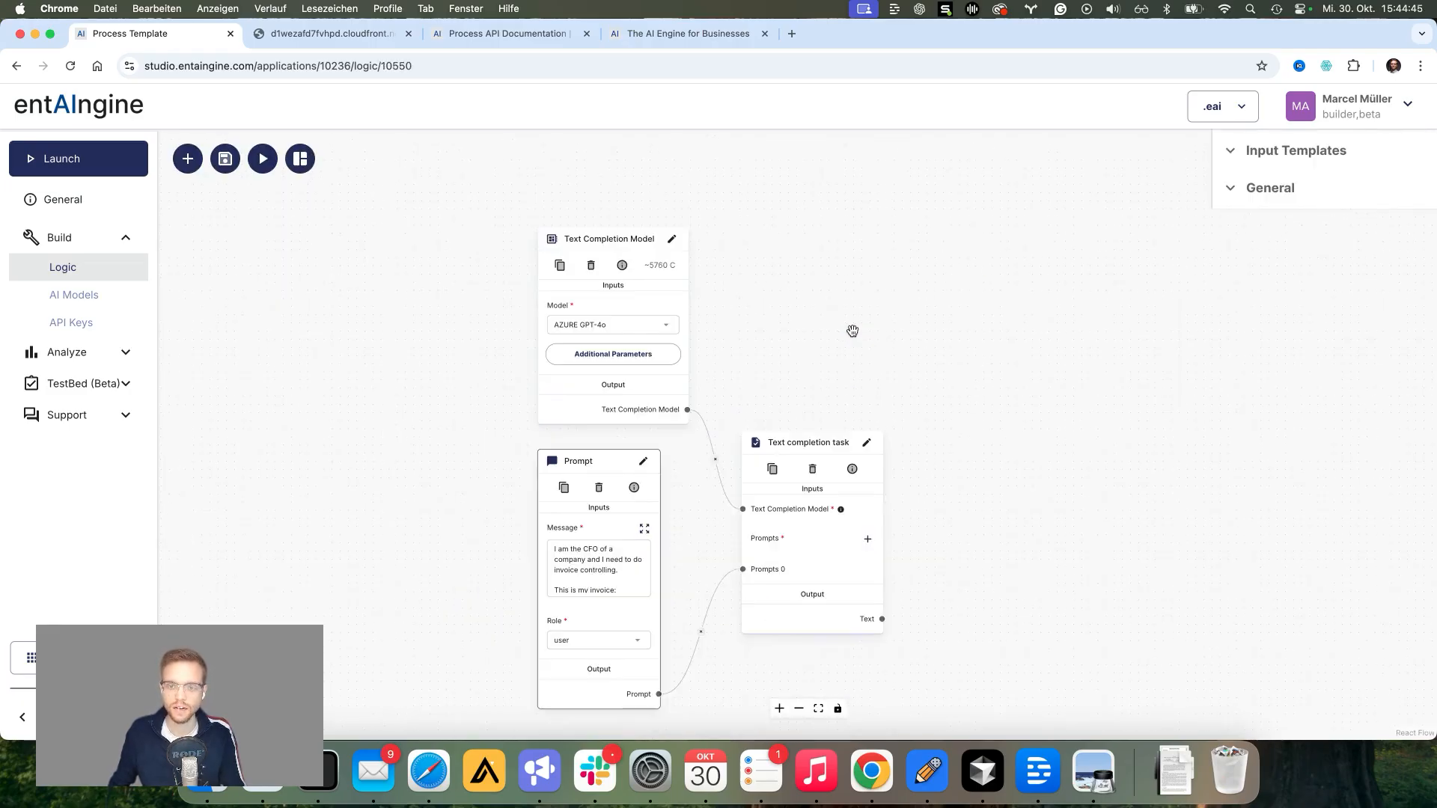
drag(853, 331, 705, 278)
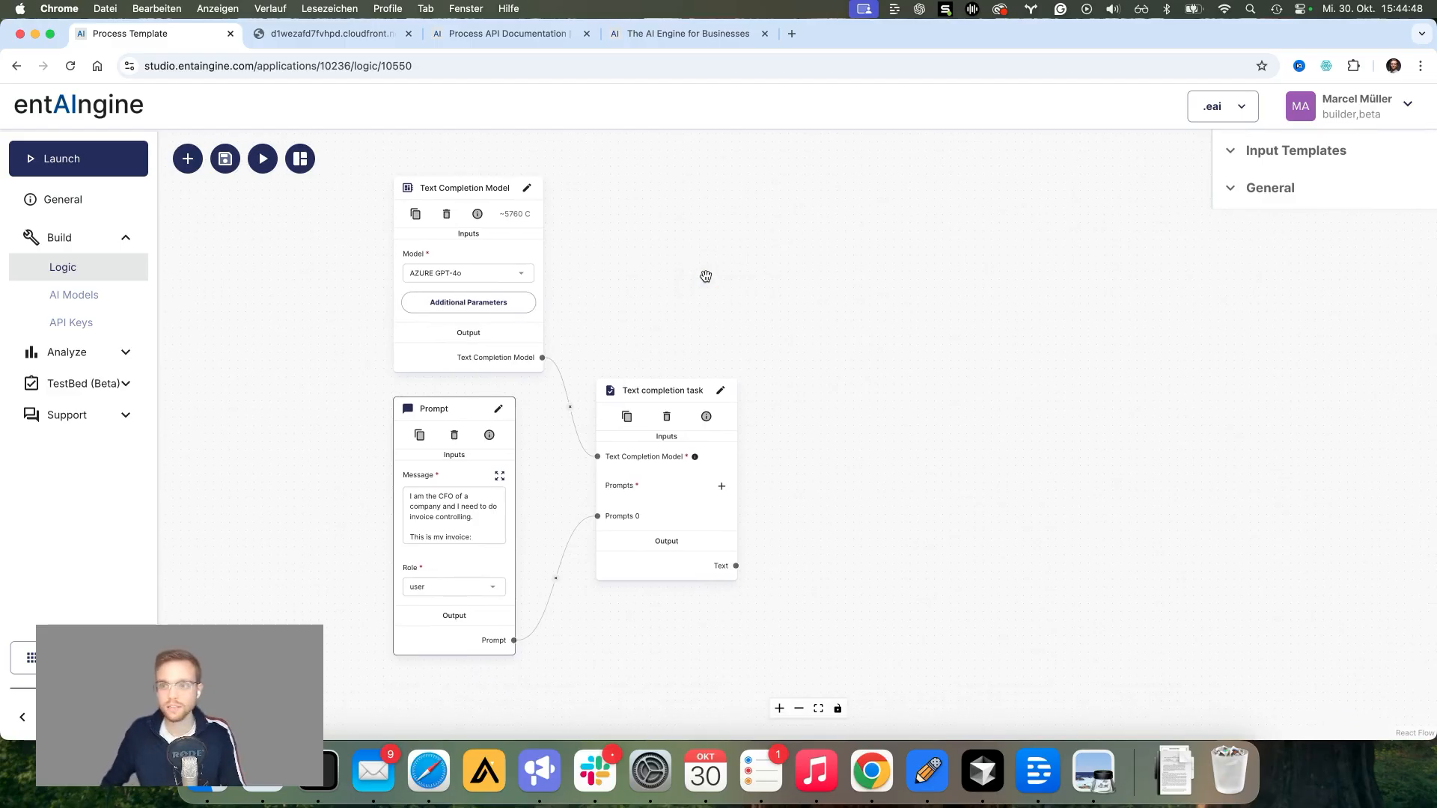
Step: Duplicate the Text Completion Model, Prompt and Text completion task nodes, placing the copies to the right
click(1265, 155)
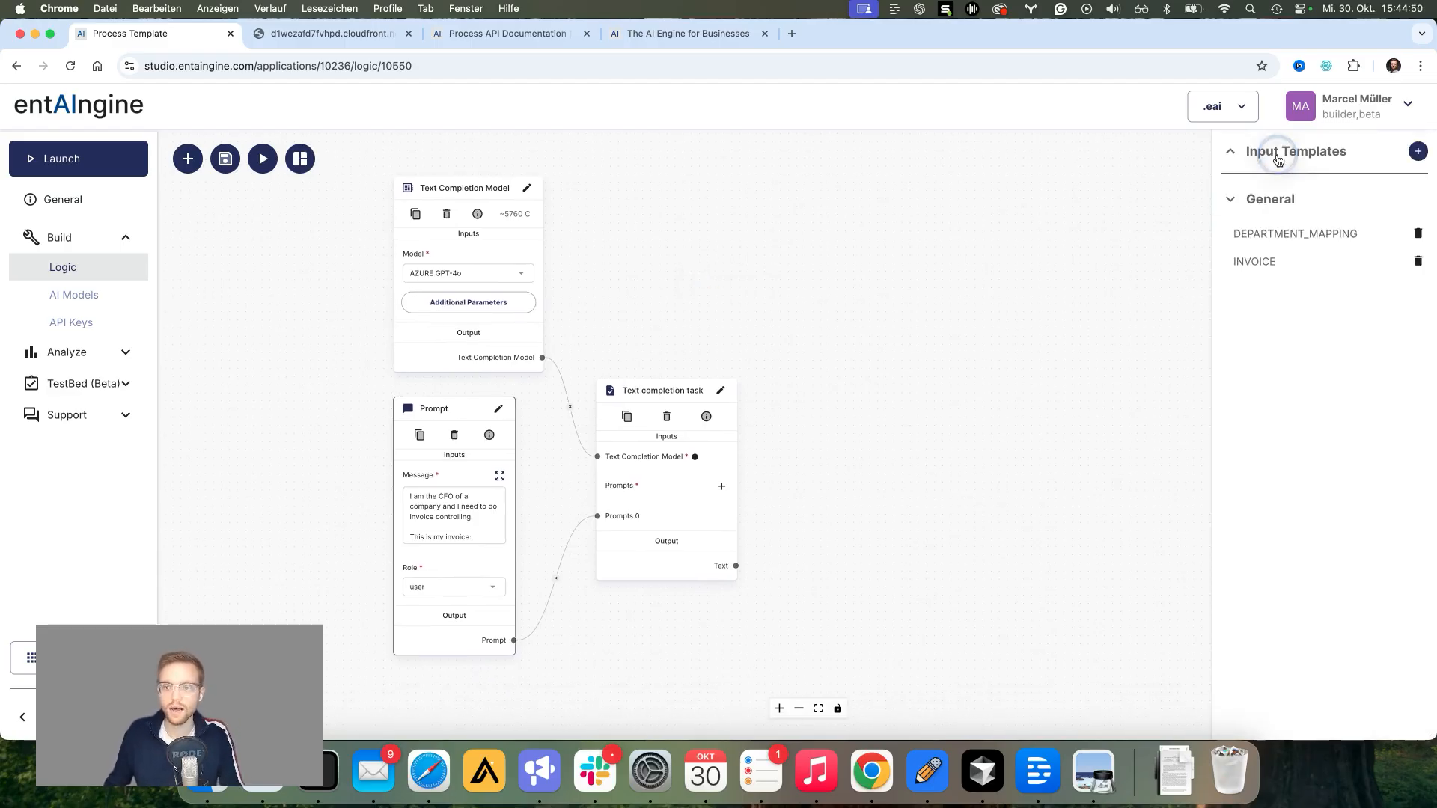
click(415, 215)
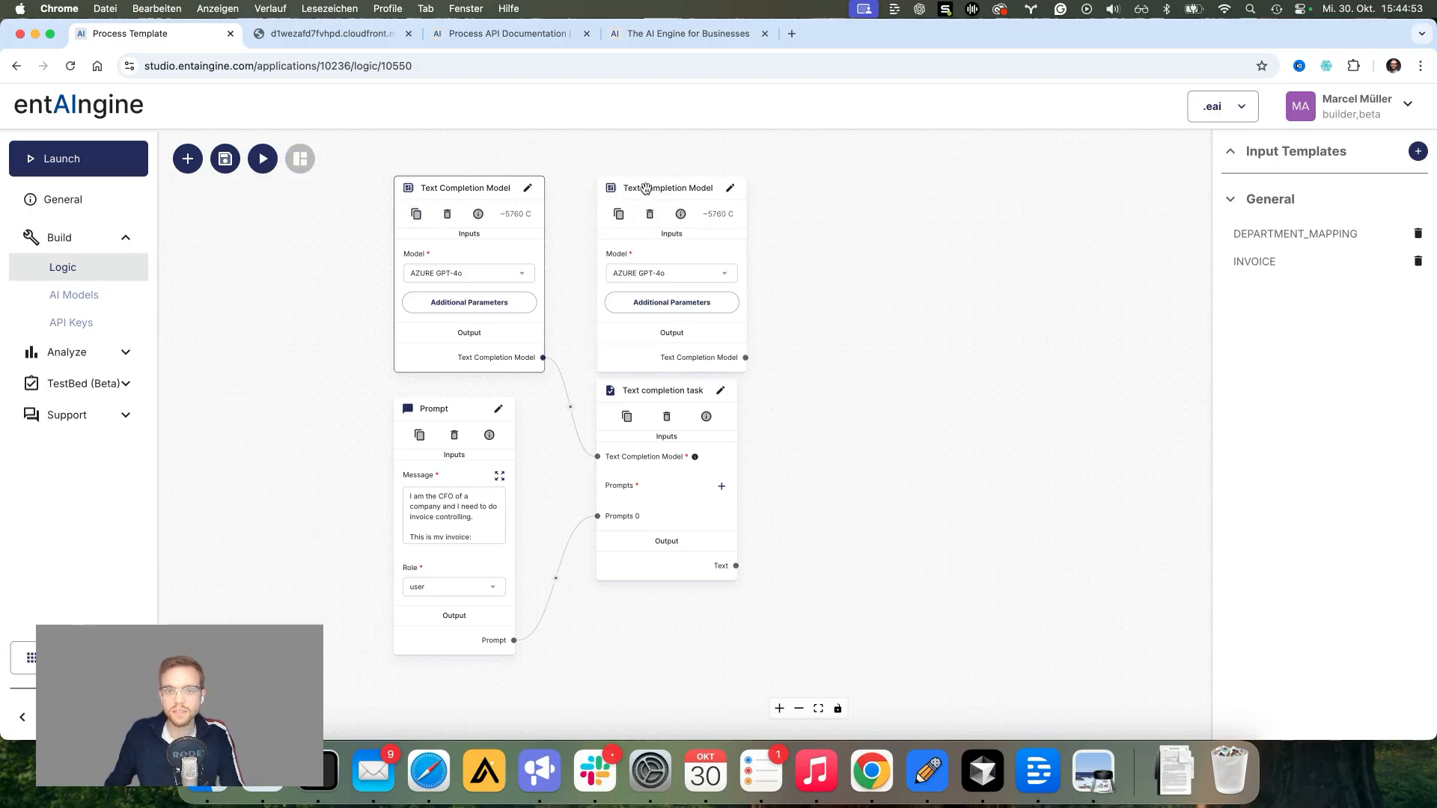
drag(646, 188, 831, 191)
click(419, 435)
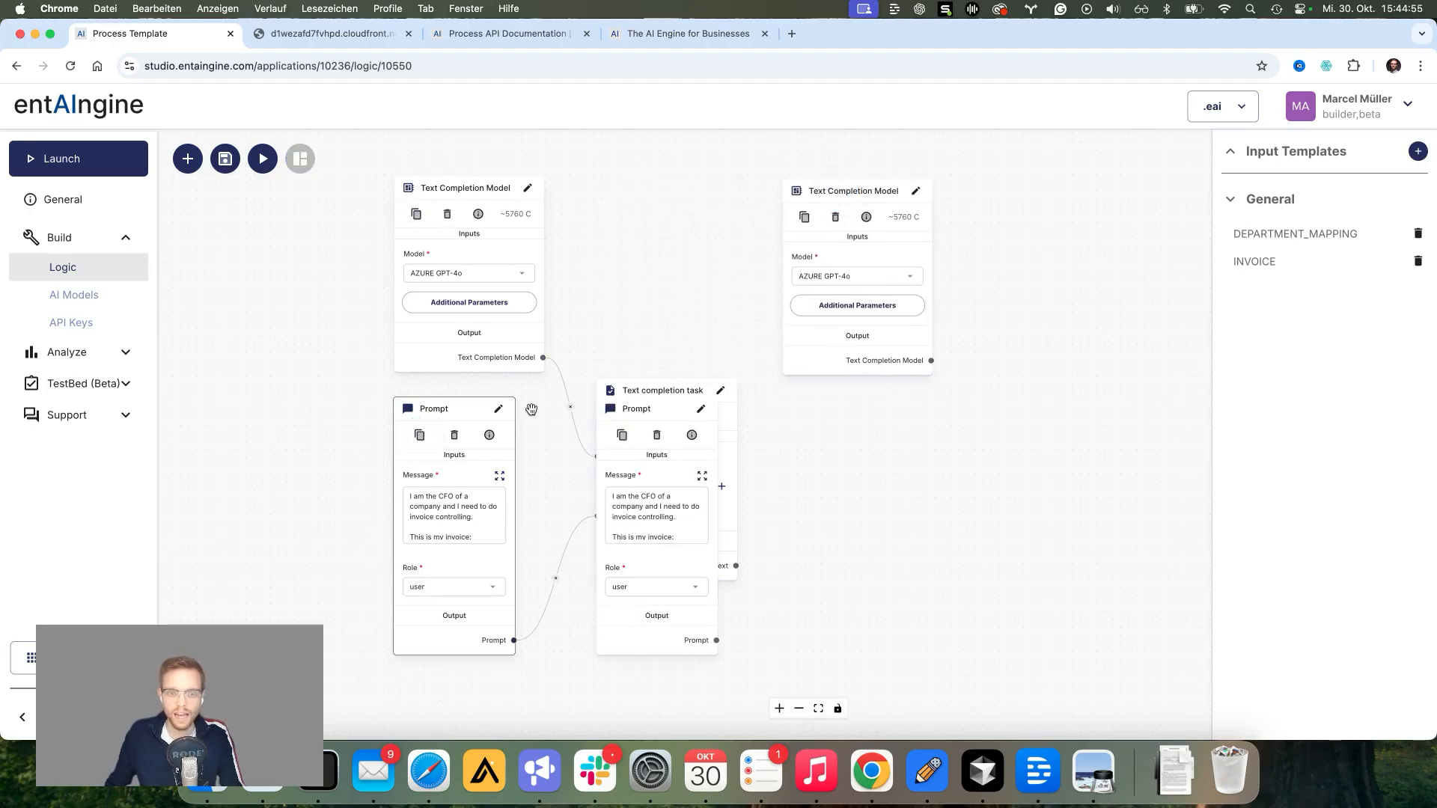
drag(635, 408, 845, 591)
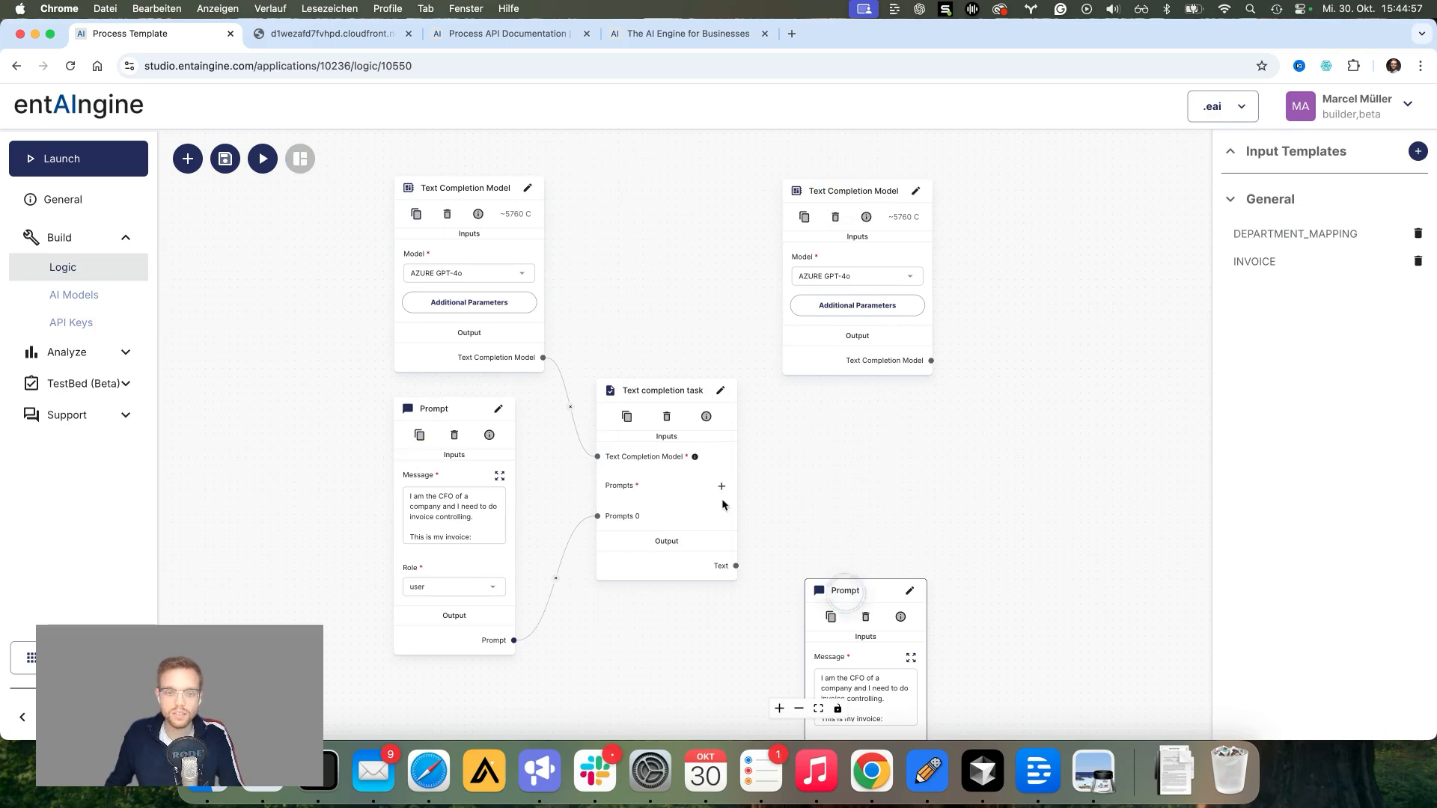
click(628, 416)
drag(862, 392, 1057, 394)
Step: Wire the copied model and Prompt into the second task, and feed the first task's Text into a new Prompts 1
drag(931, 361, 1001, 458)
drag(860, 494, 854, 452)
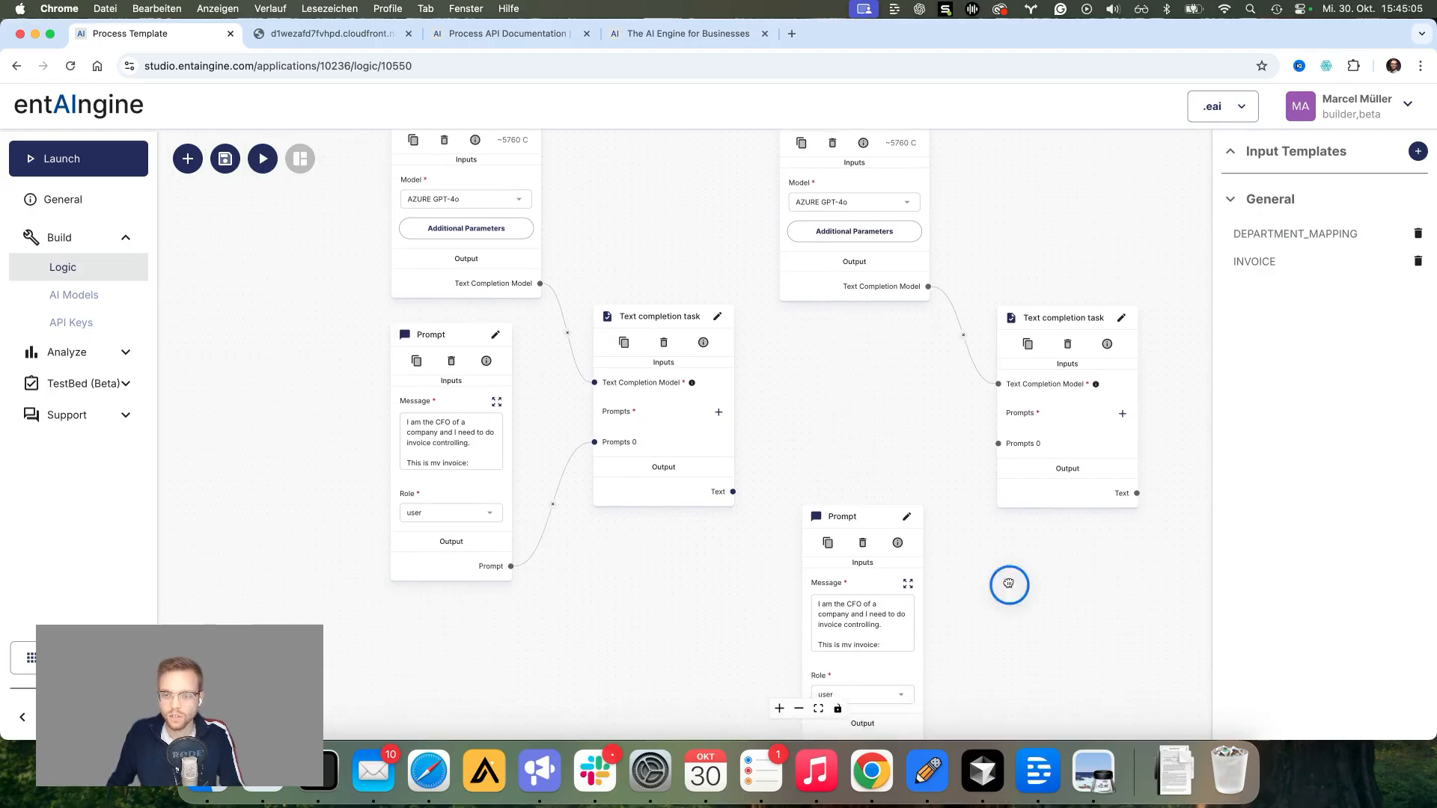
scroll(1009, 584, down, 2)
drag(910, 697, 985, 397)
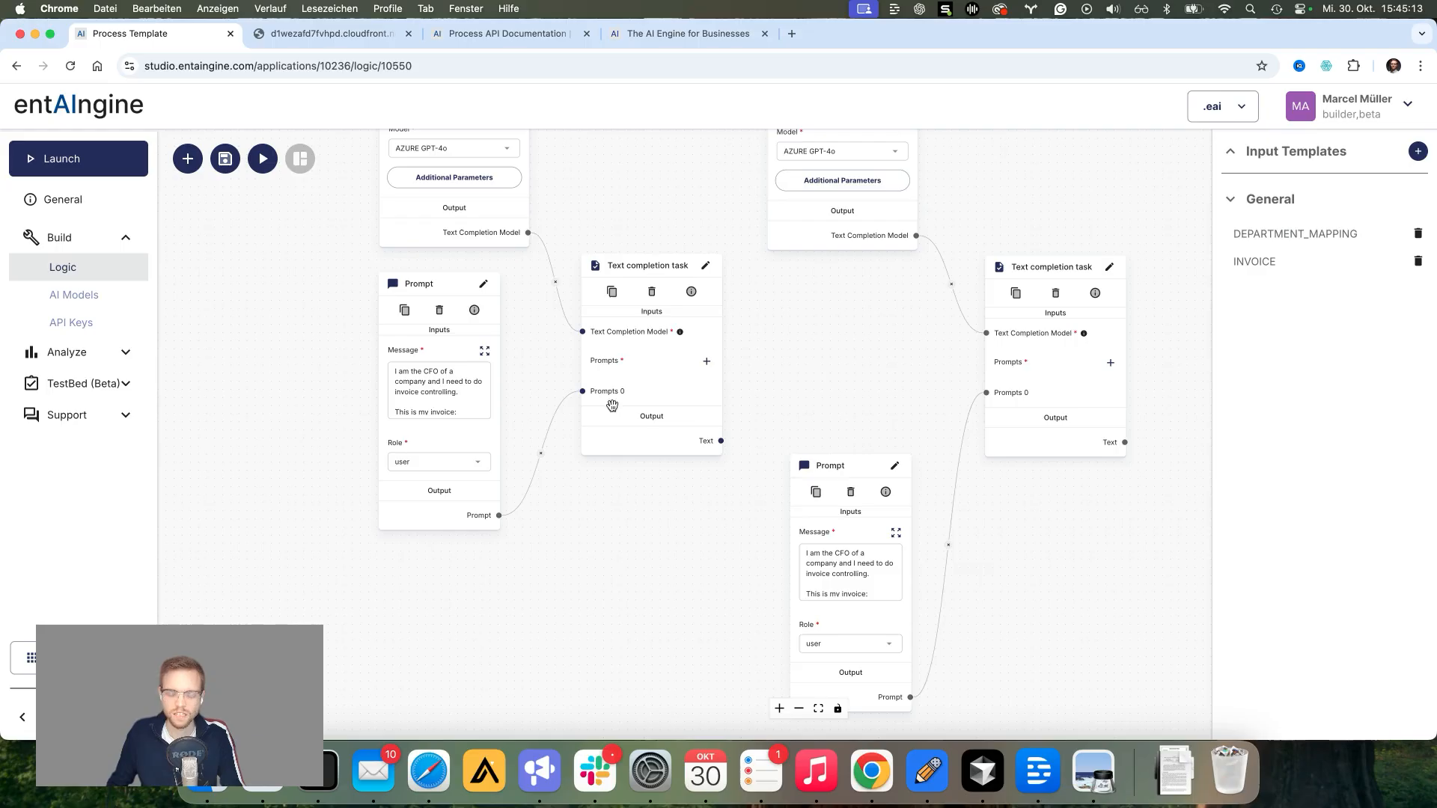
click(1104, 363)
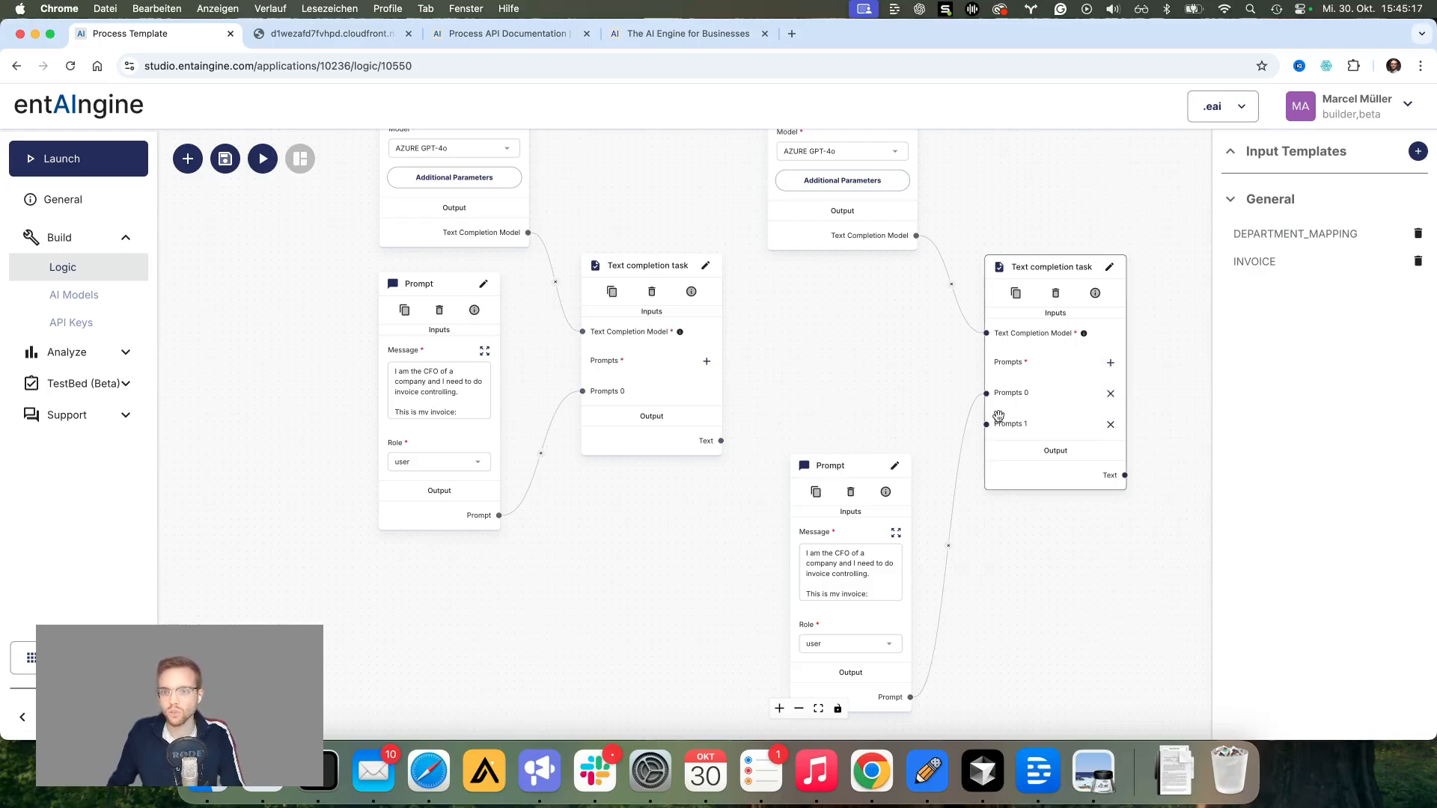
drag(720, 441, 986, 423)
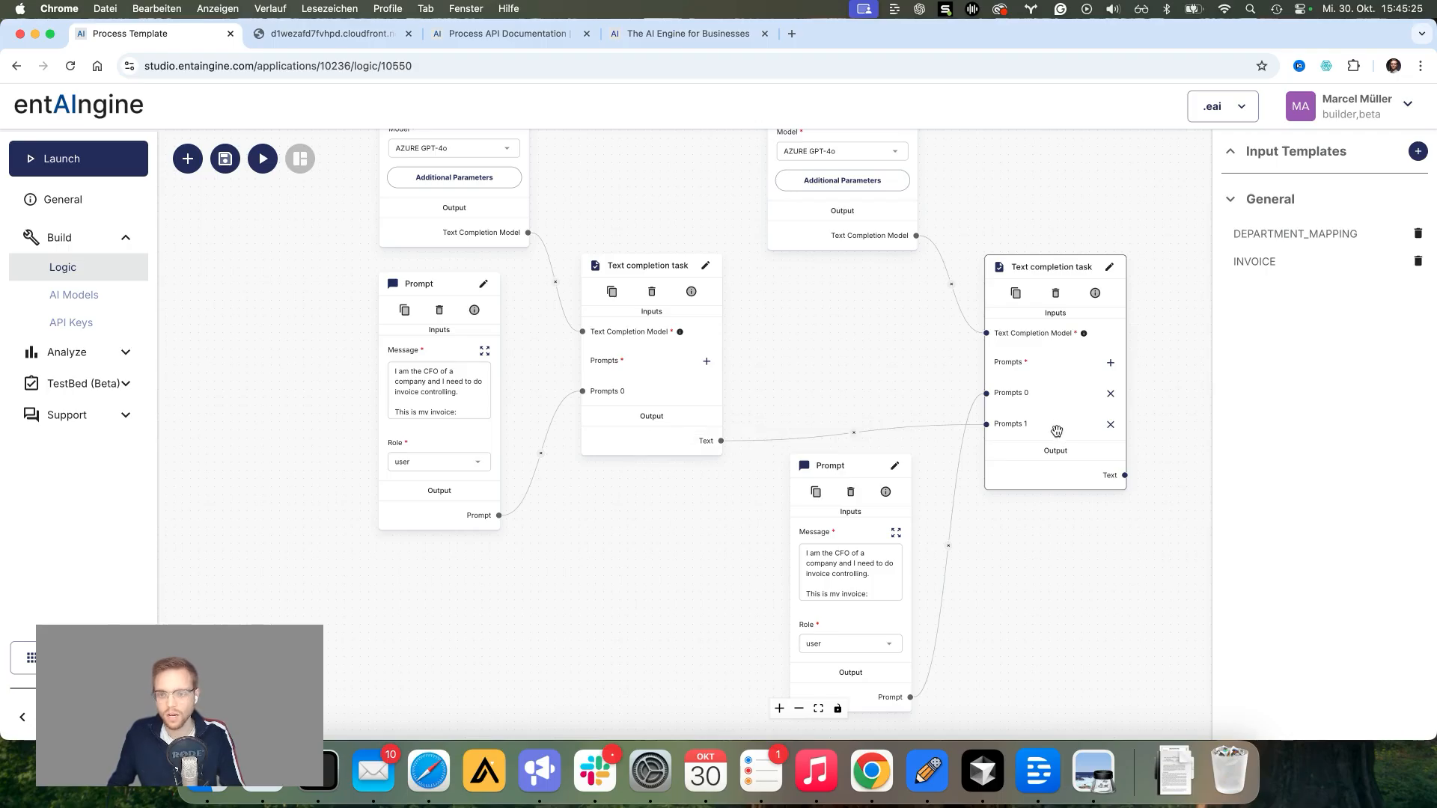
click(896, 533)
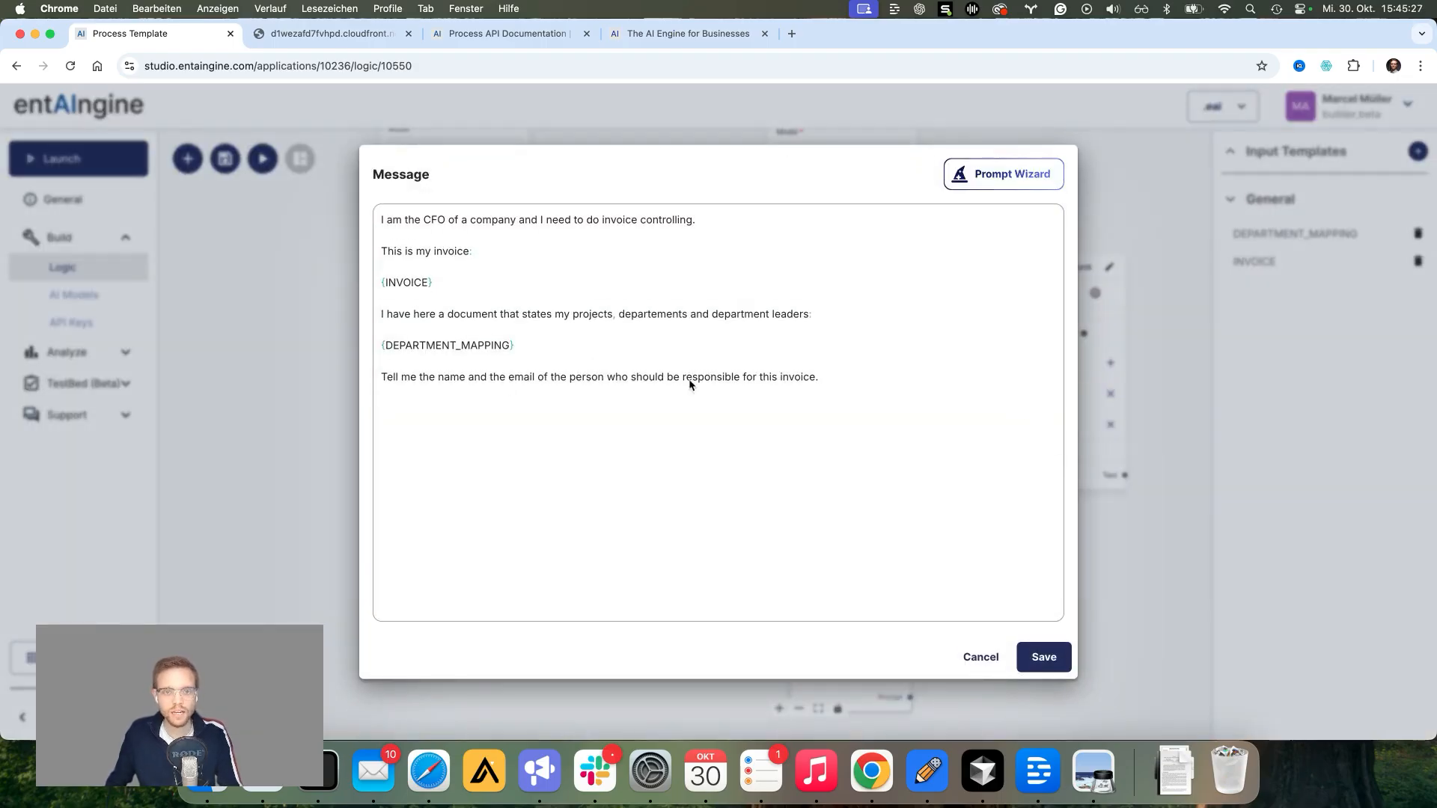
Step: Replace the copied prompt's department-mapping lines with 'I have already identified who is the responsible person for it.' and save
click(826, 390)
drag(381, 314, 859, 381)
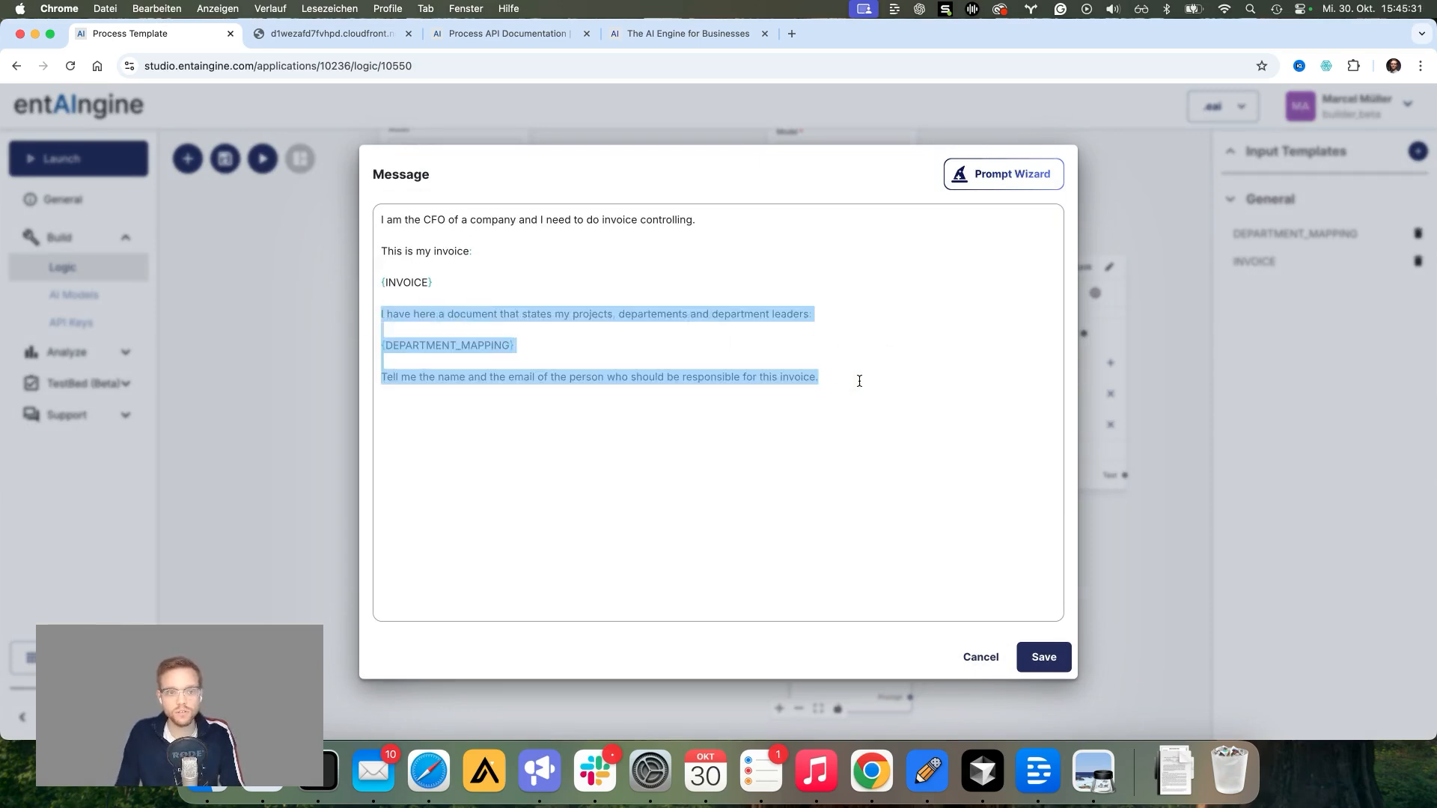
key(BackSpace)
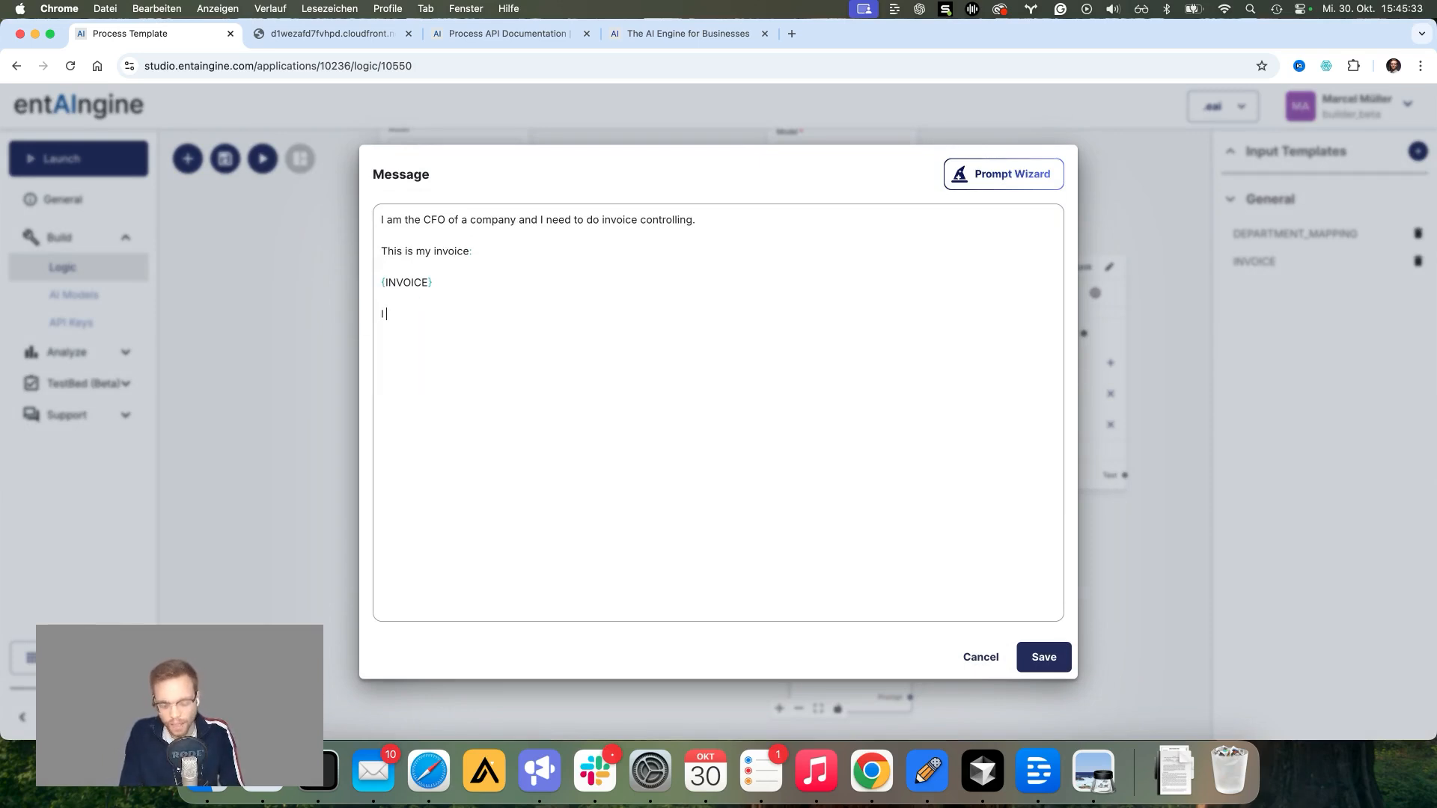
text(I have already)
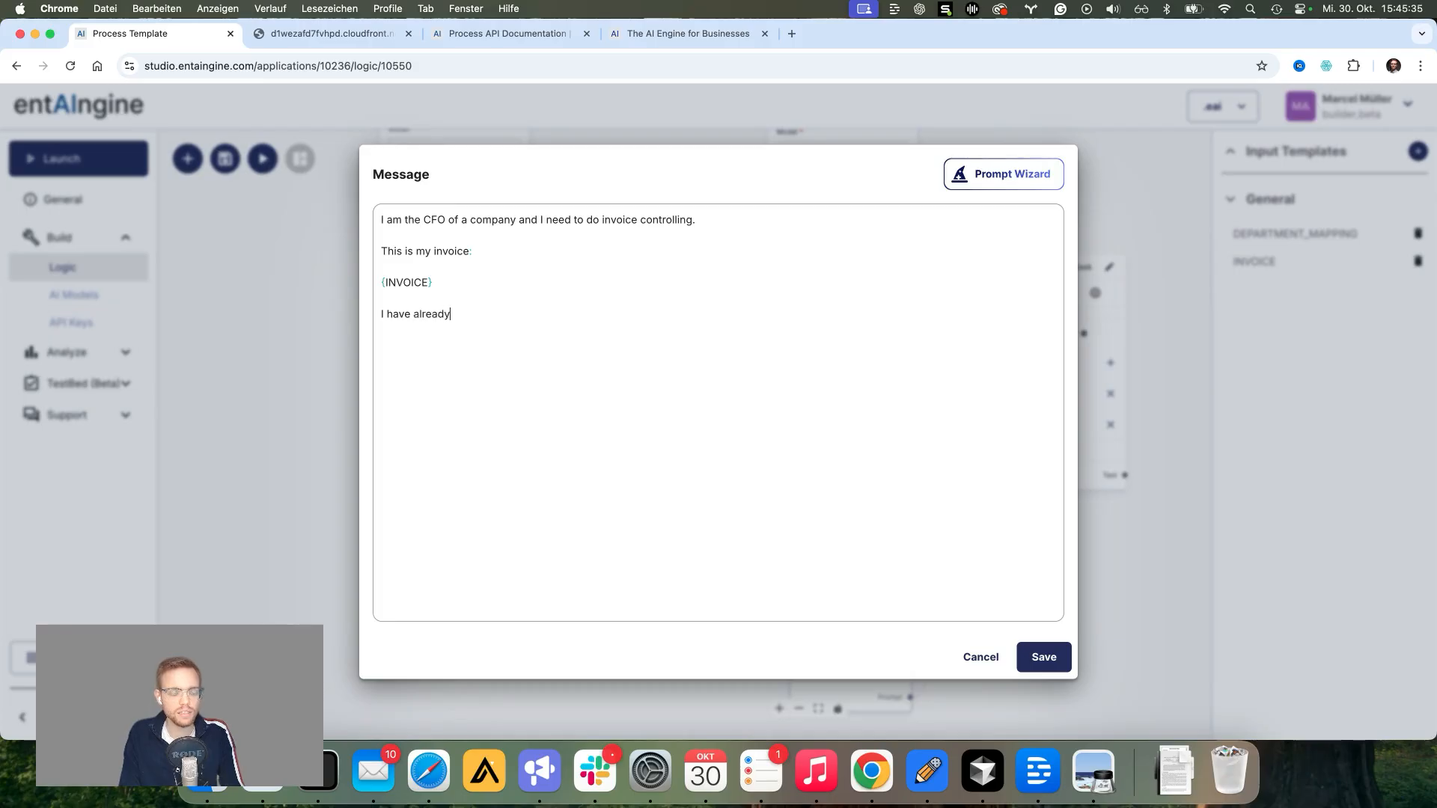
text( identified wh)
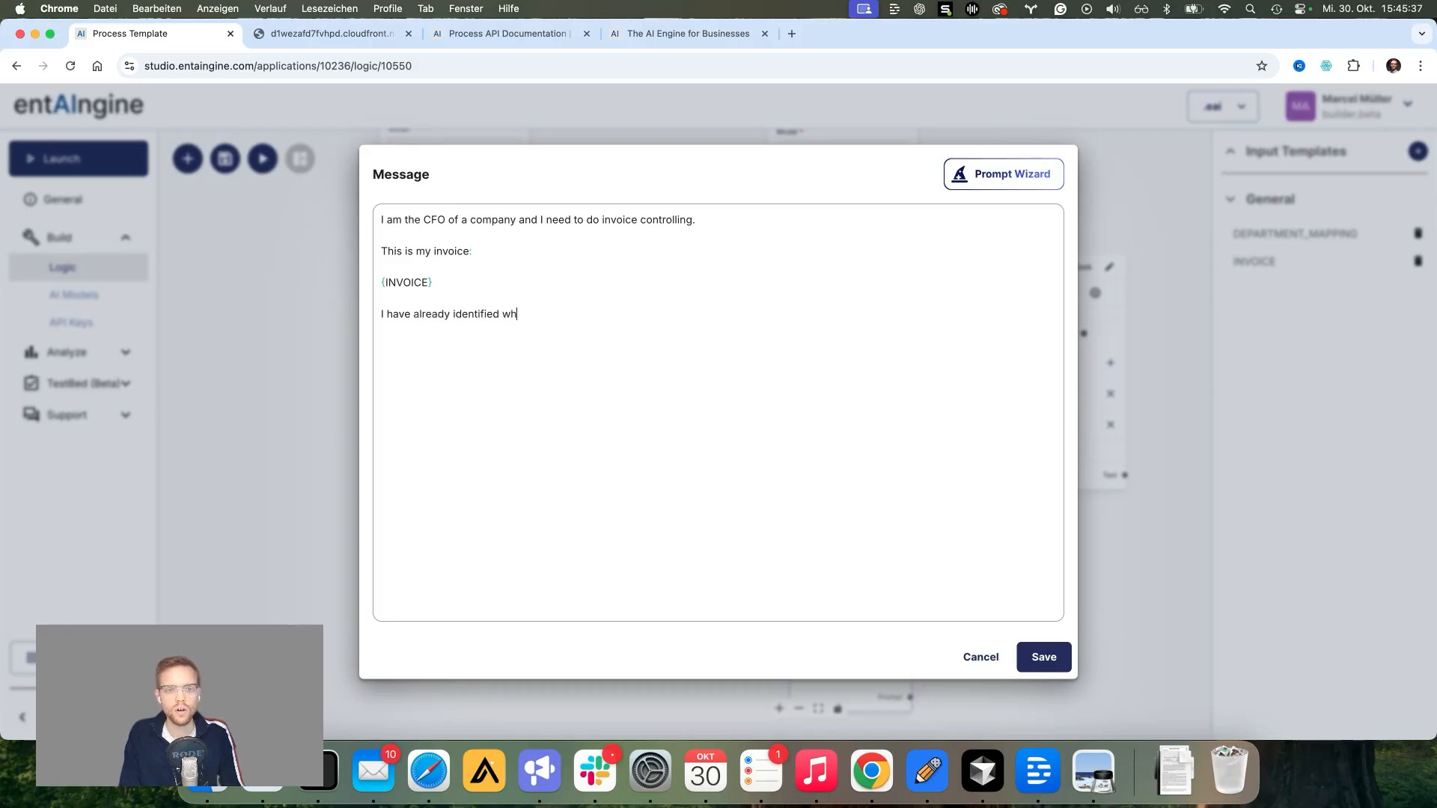
text(o is the resp)
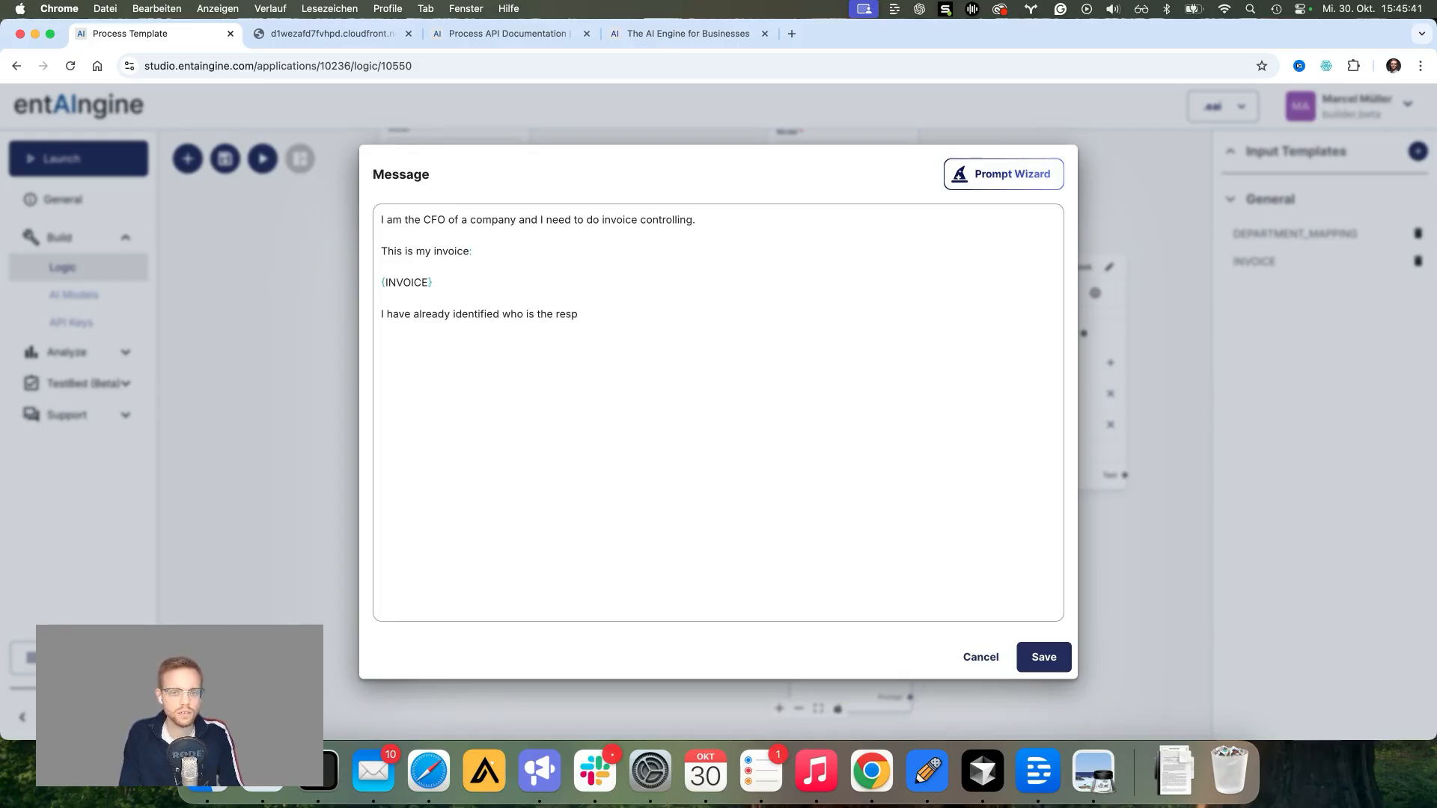
text(onsible person fo)
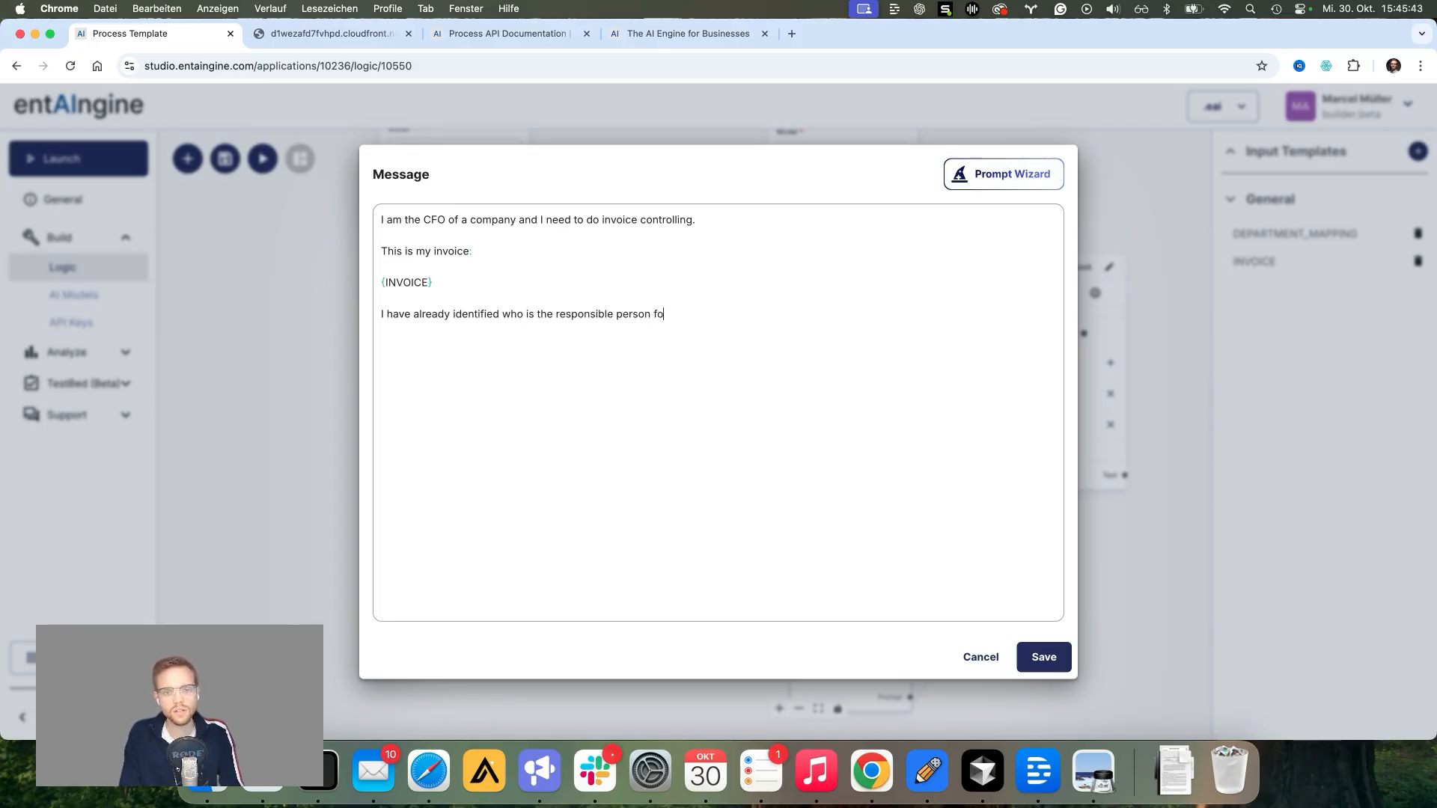
text(r it.)
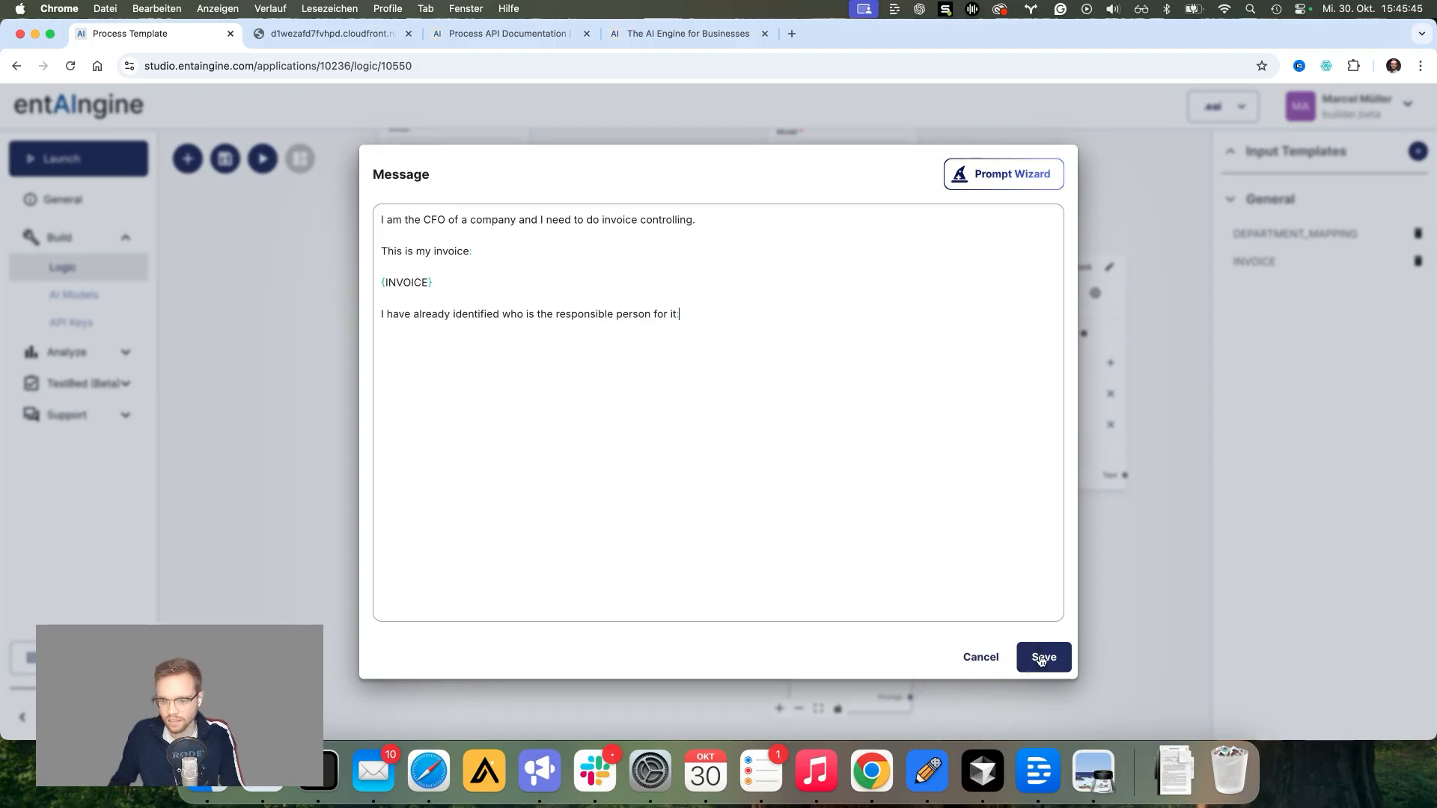
click(1044, 657)
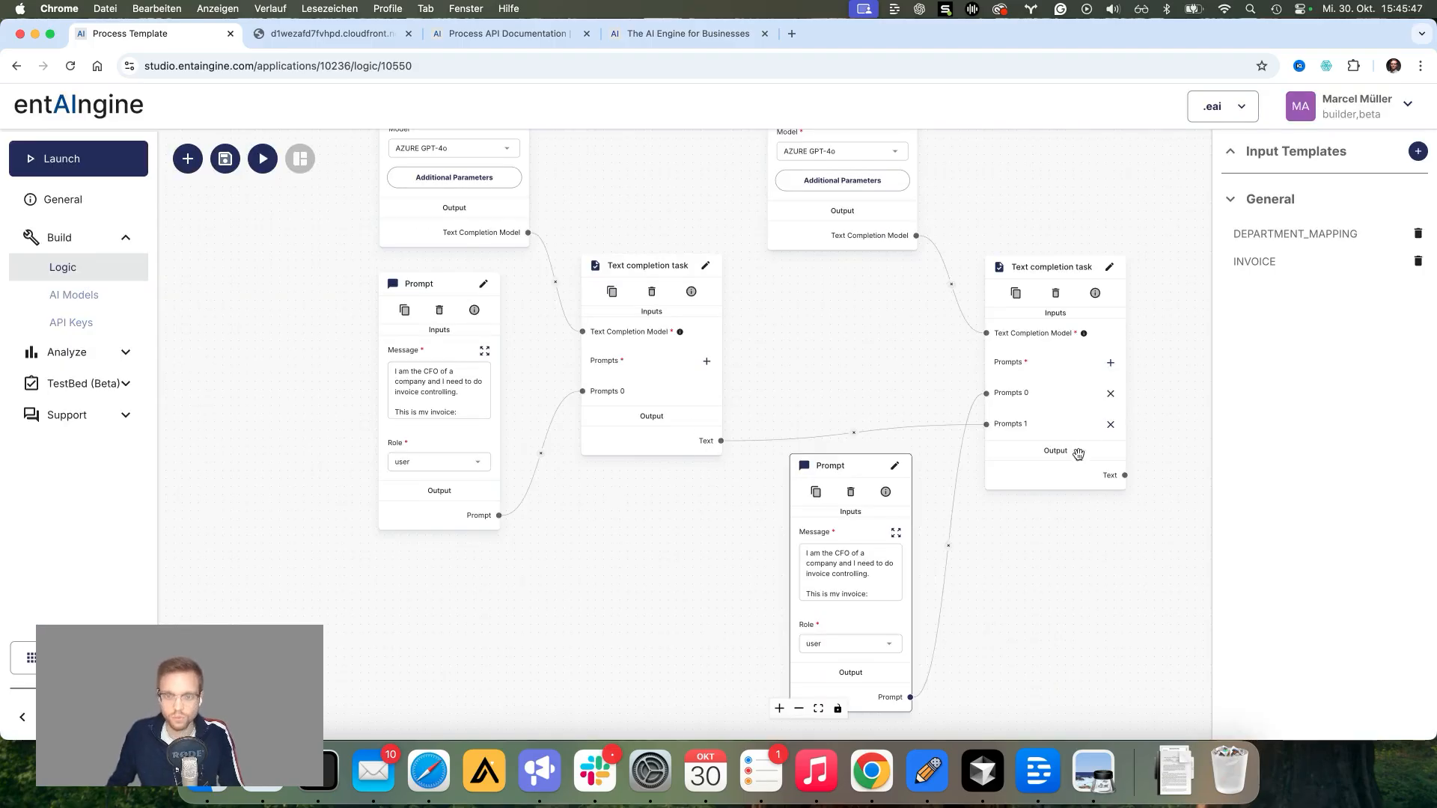
Step: Add a Prompts 2 input to the second task, wire a duplicated Prompt into it, and select its message text
scroll(991, 464, down, 3)
scroll(983, 454, down, 2)
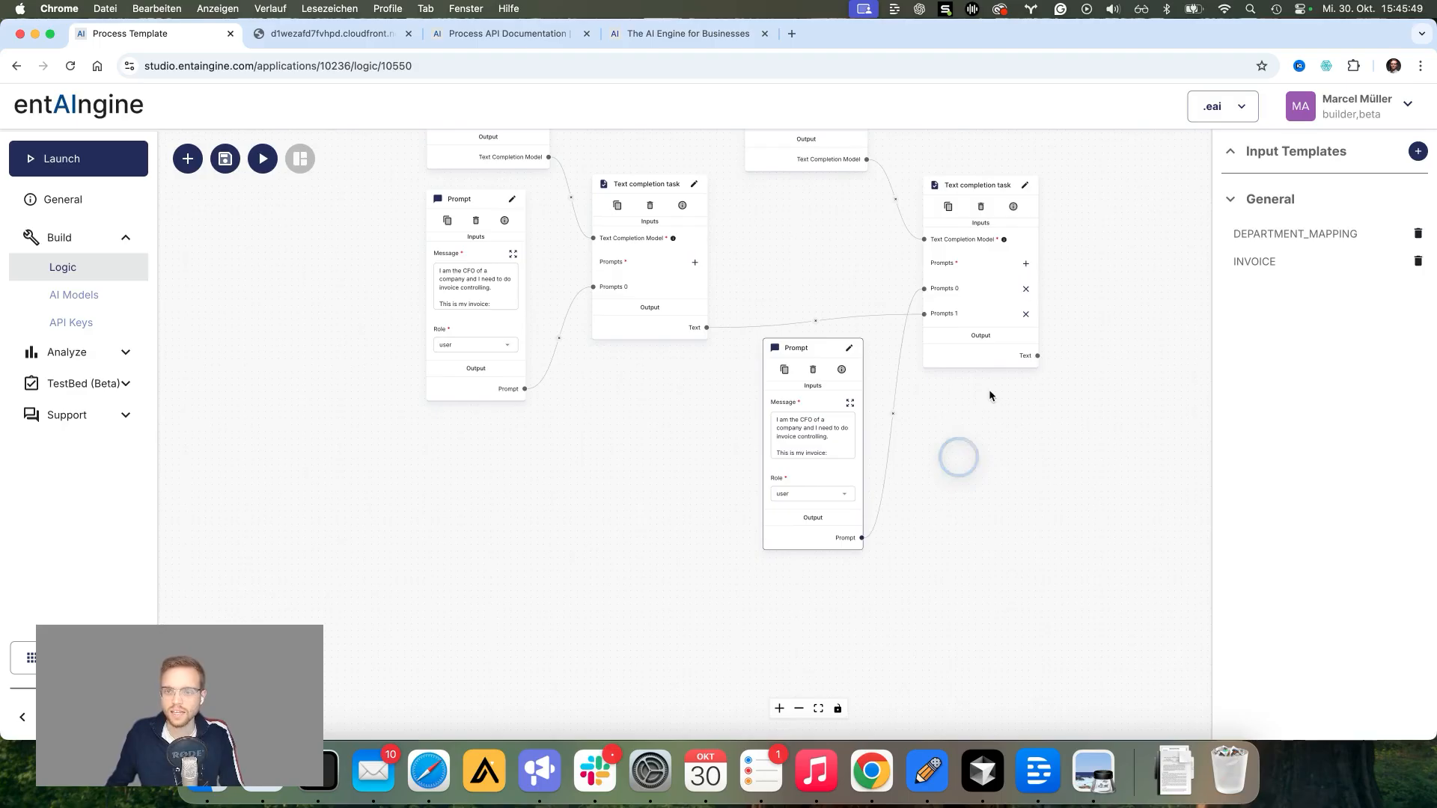
click(1026, 263)
click(784, 371)
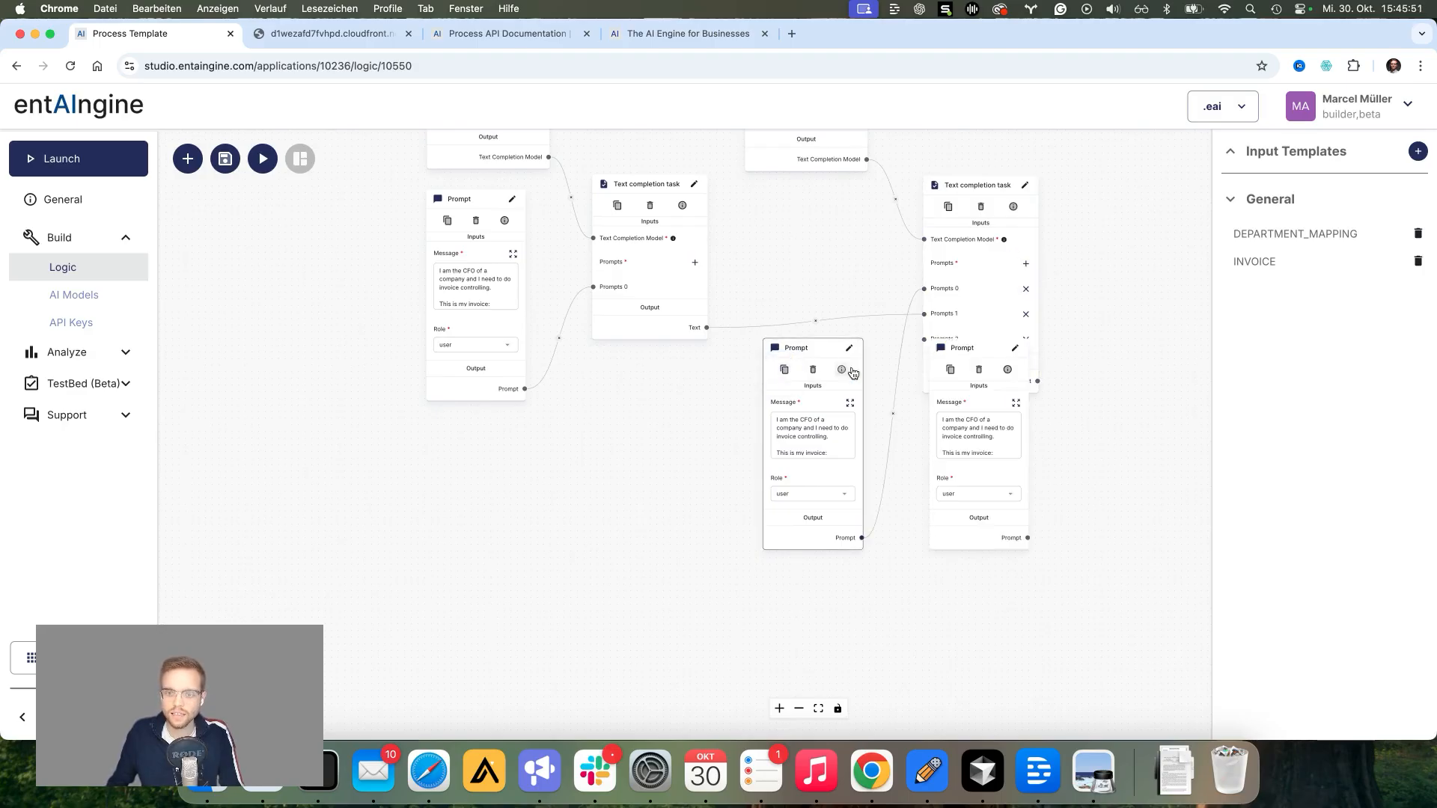
drag(956, 347, 798, 575)
drag(909, 580, 901, 536)
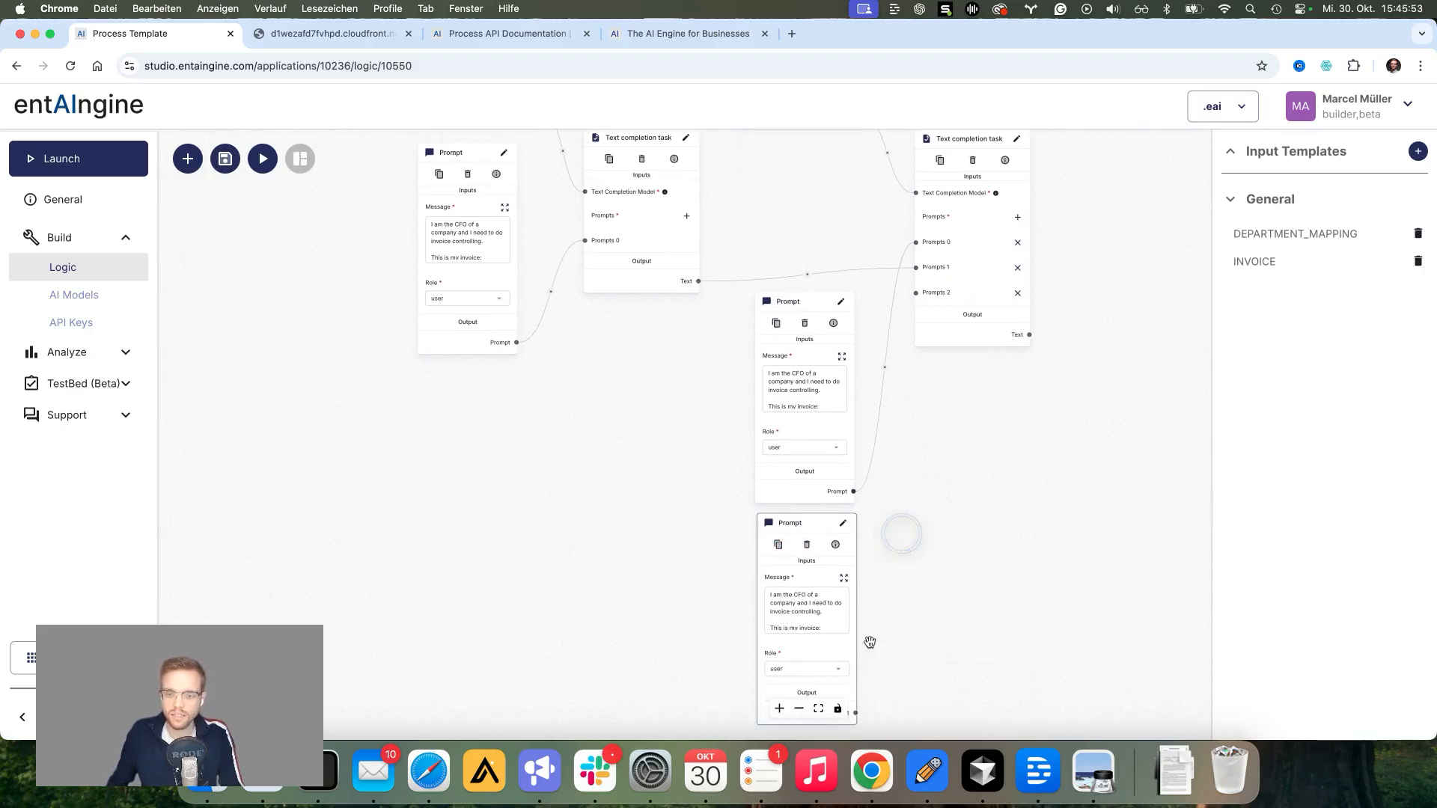
drag(855, 712, 916, 292)
click(843, 578)
drag(569, 479, 352, 224)
Step: Make the third prompt request a professional email asking the identified person to justify the invoice, then save
text(Write now a)
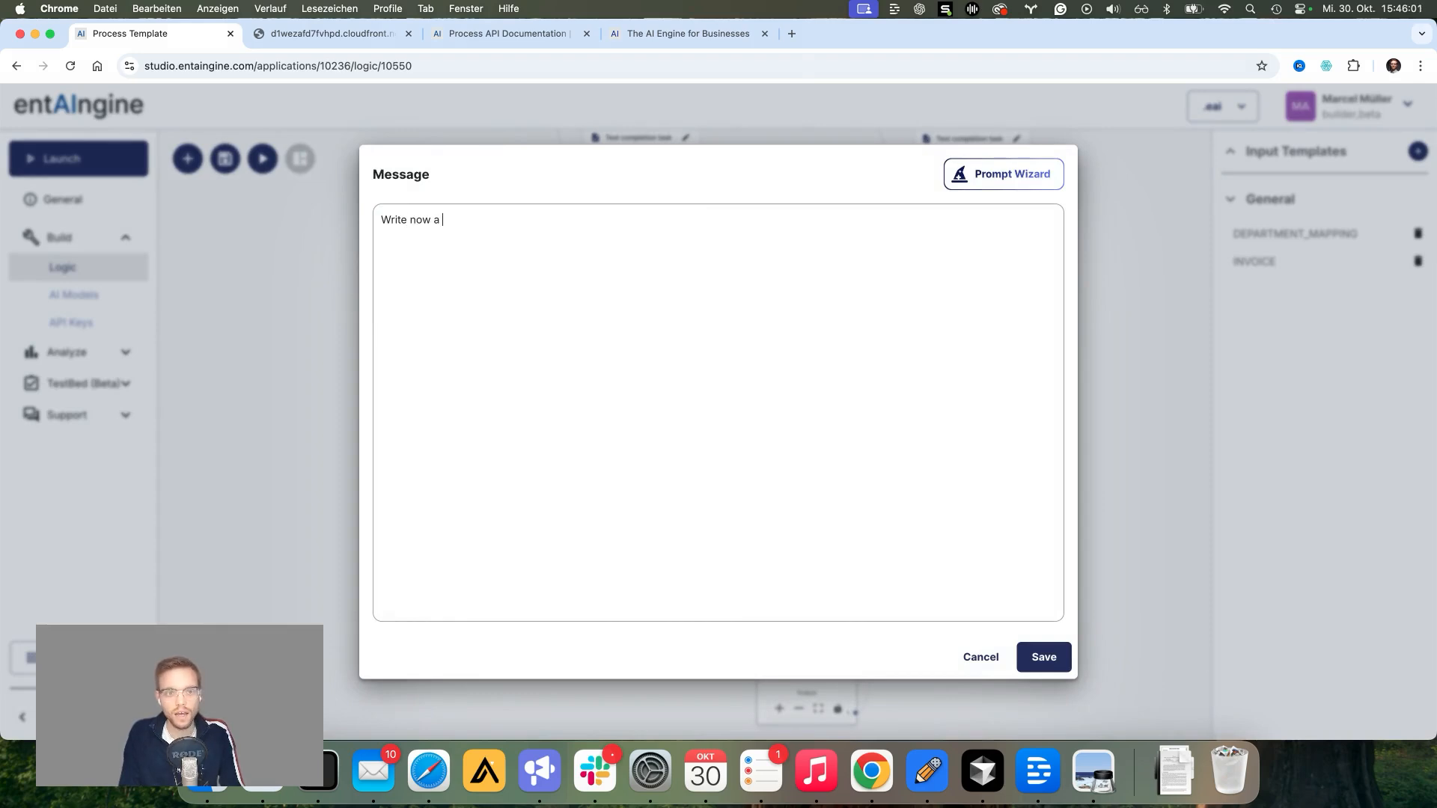
text( professional email asking the )
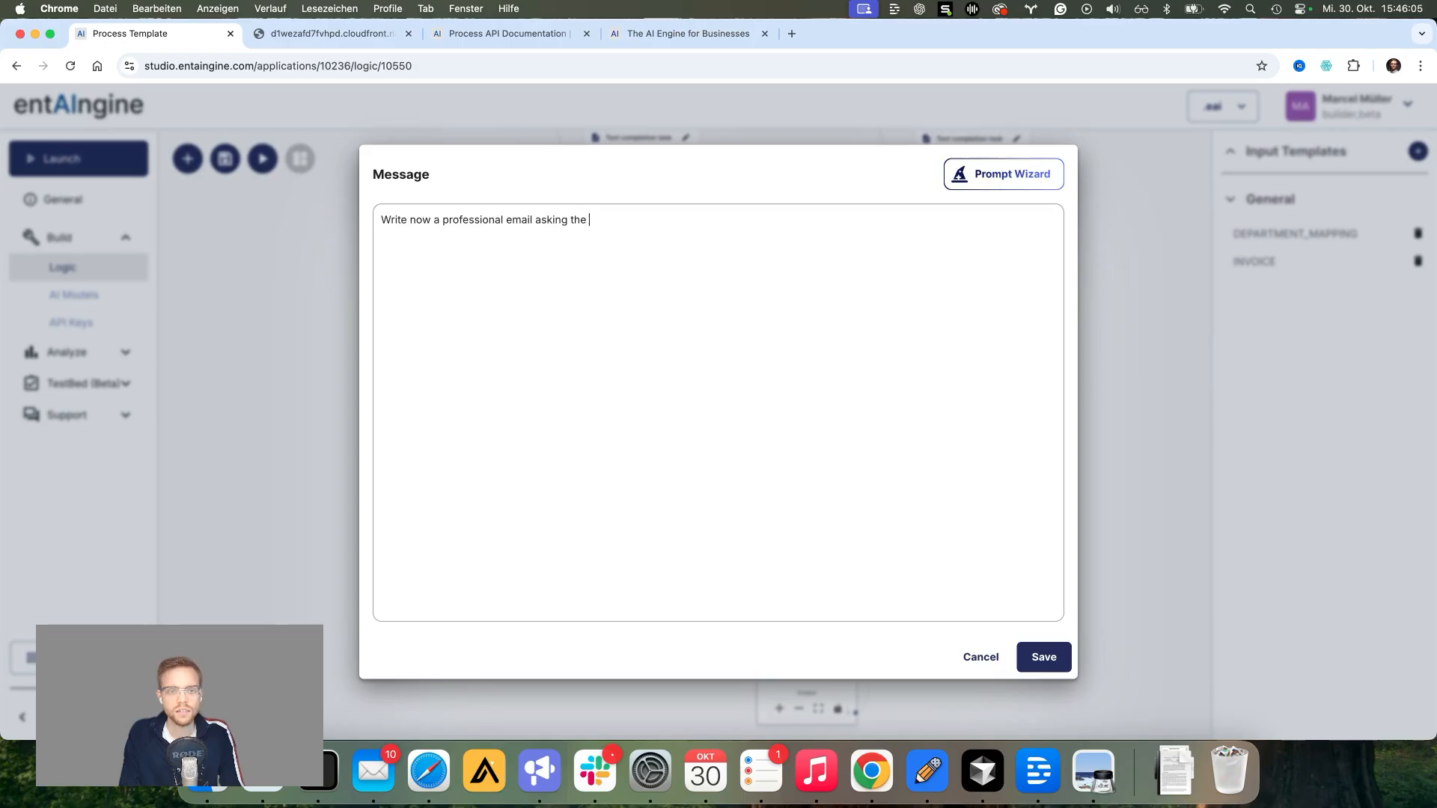
text(perpers)
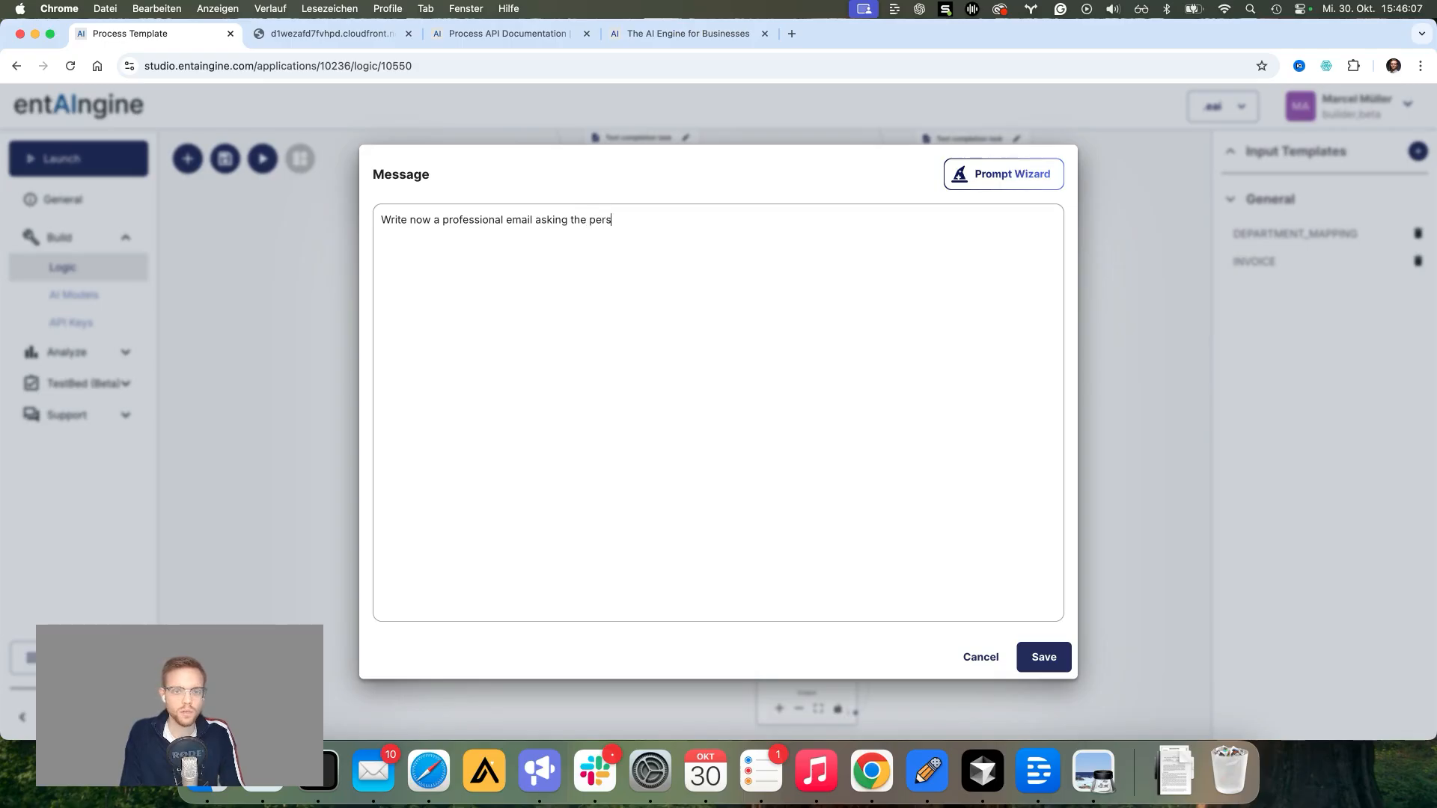
text(on we identified to)
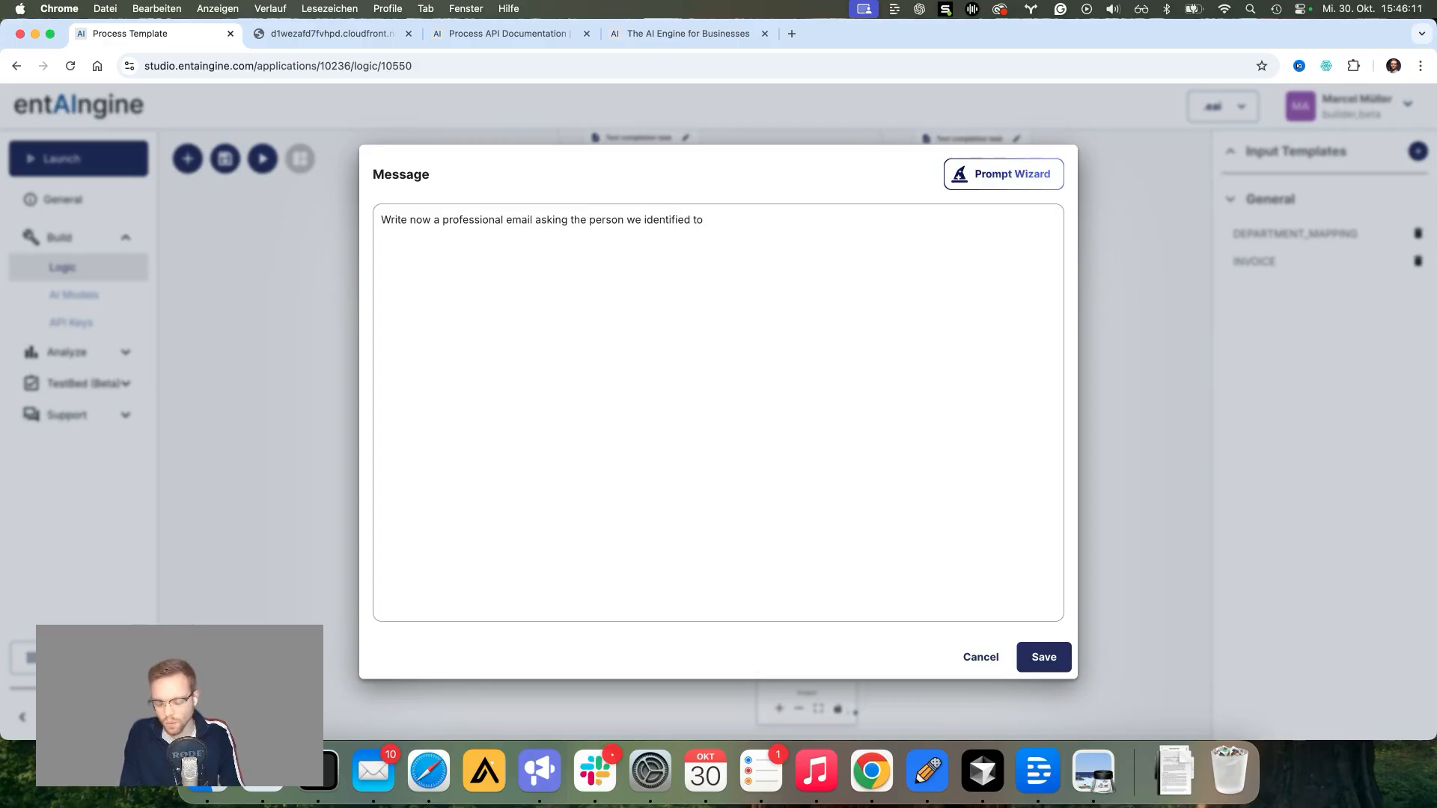
text( comment, give a justifi)
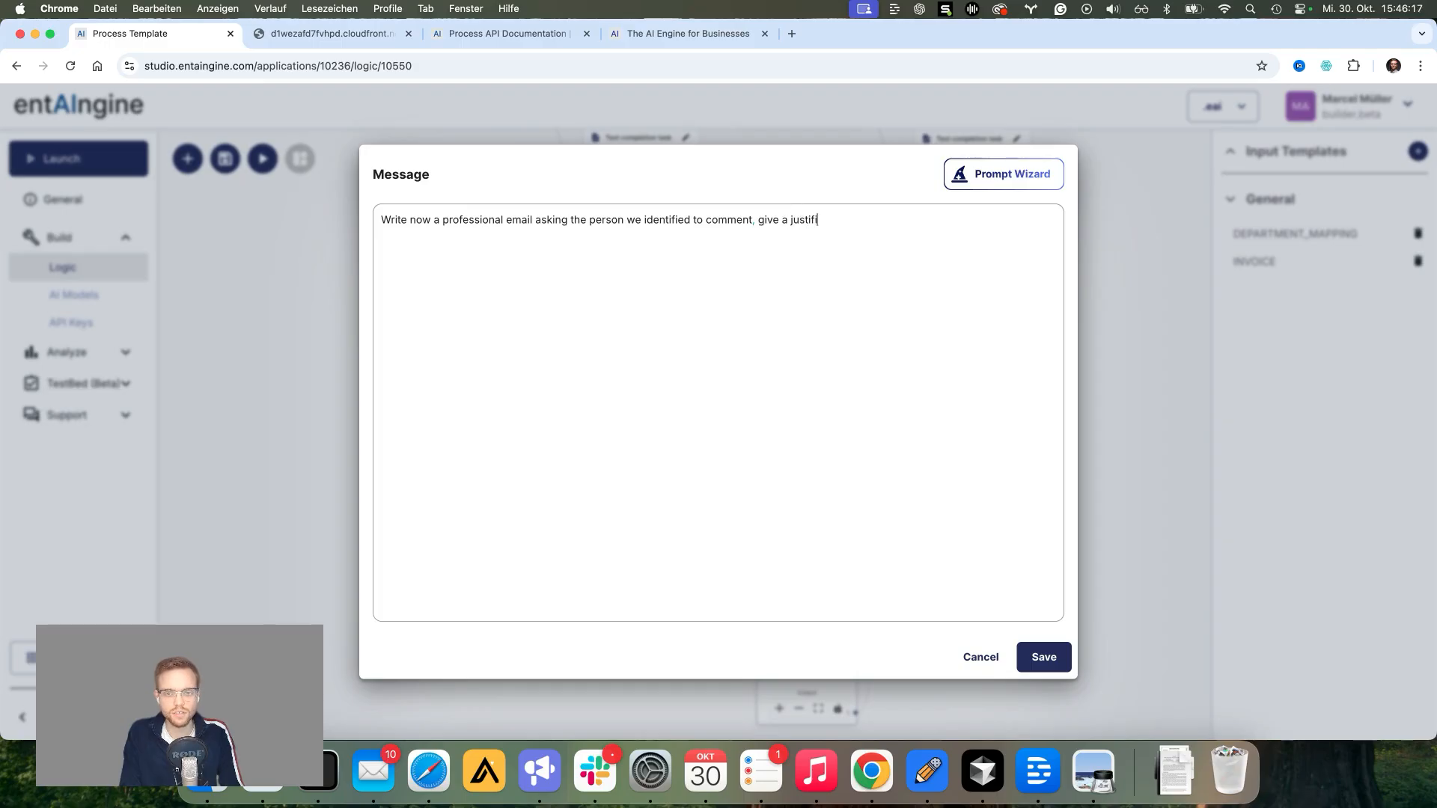
text(cation for the i)
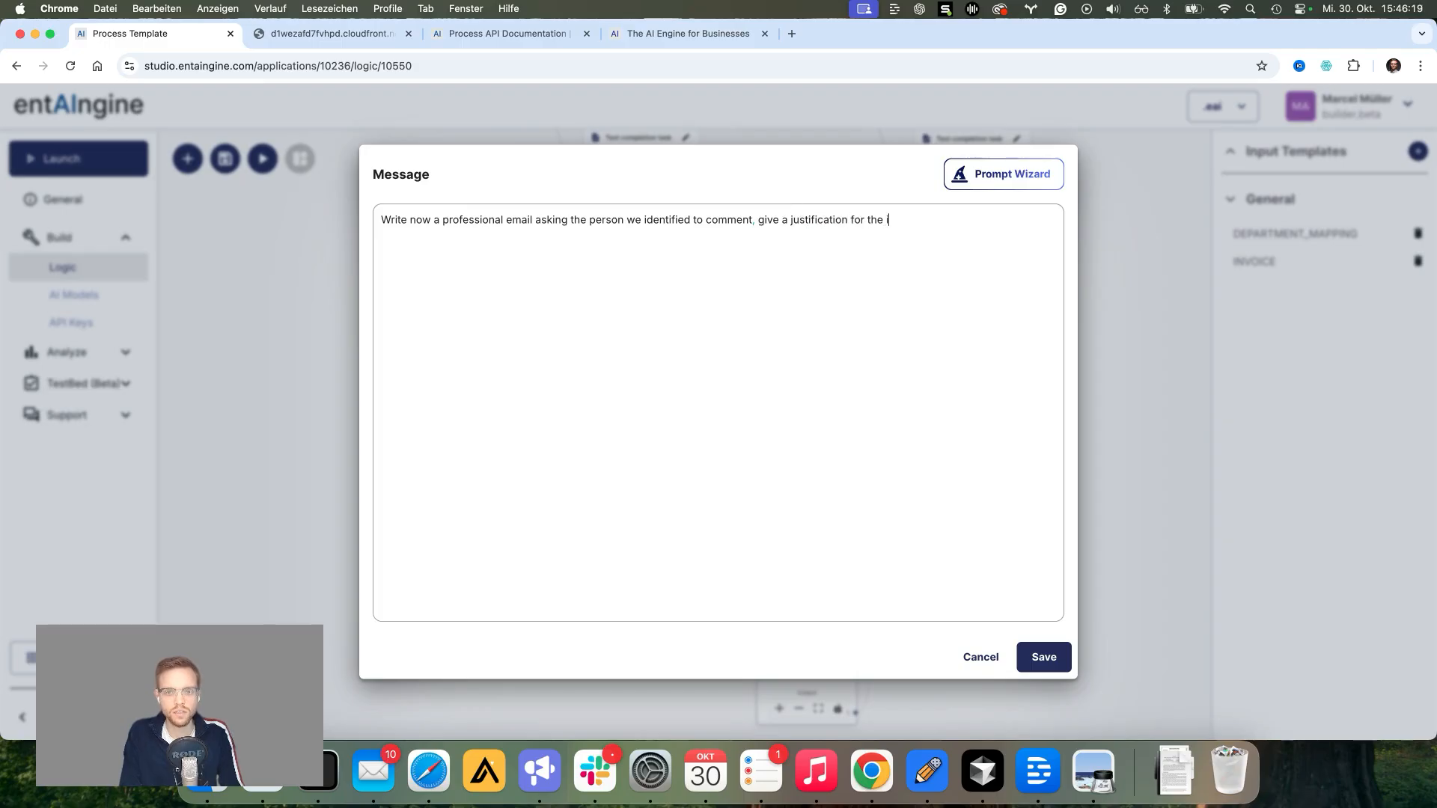
text(nvoice )
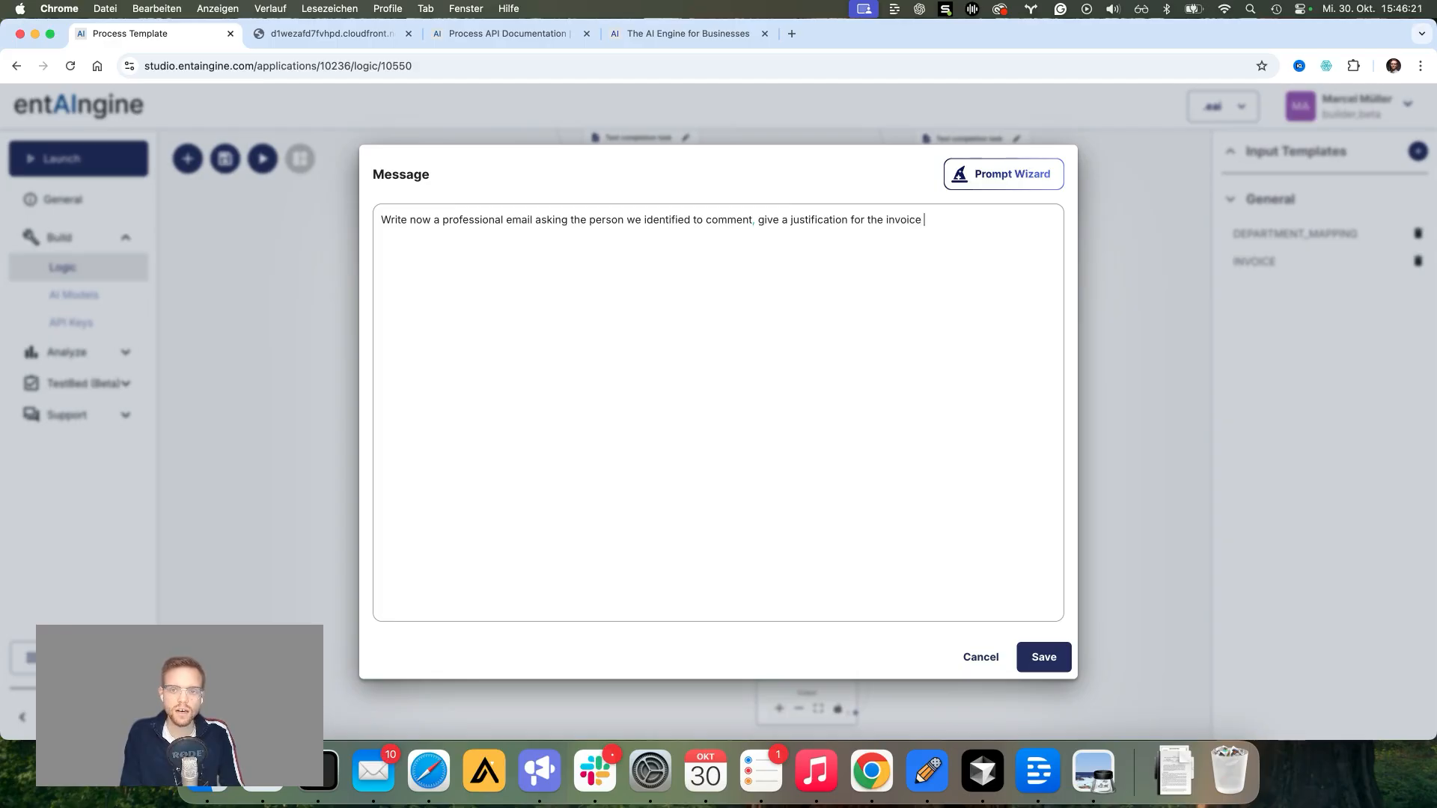
text(items and)
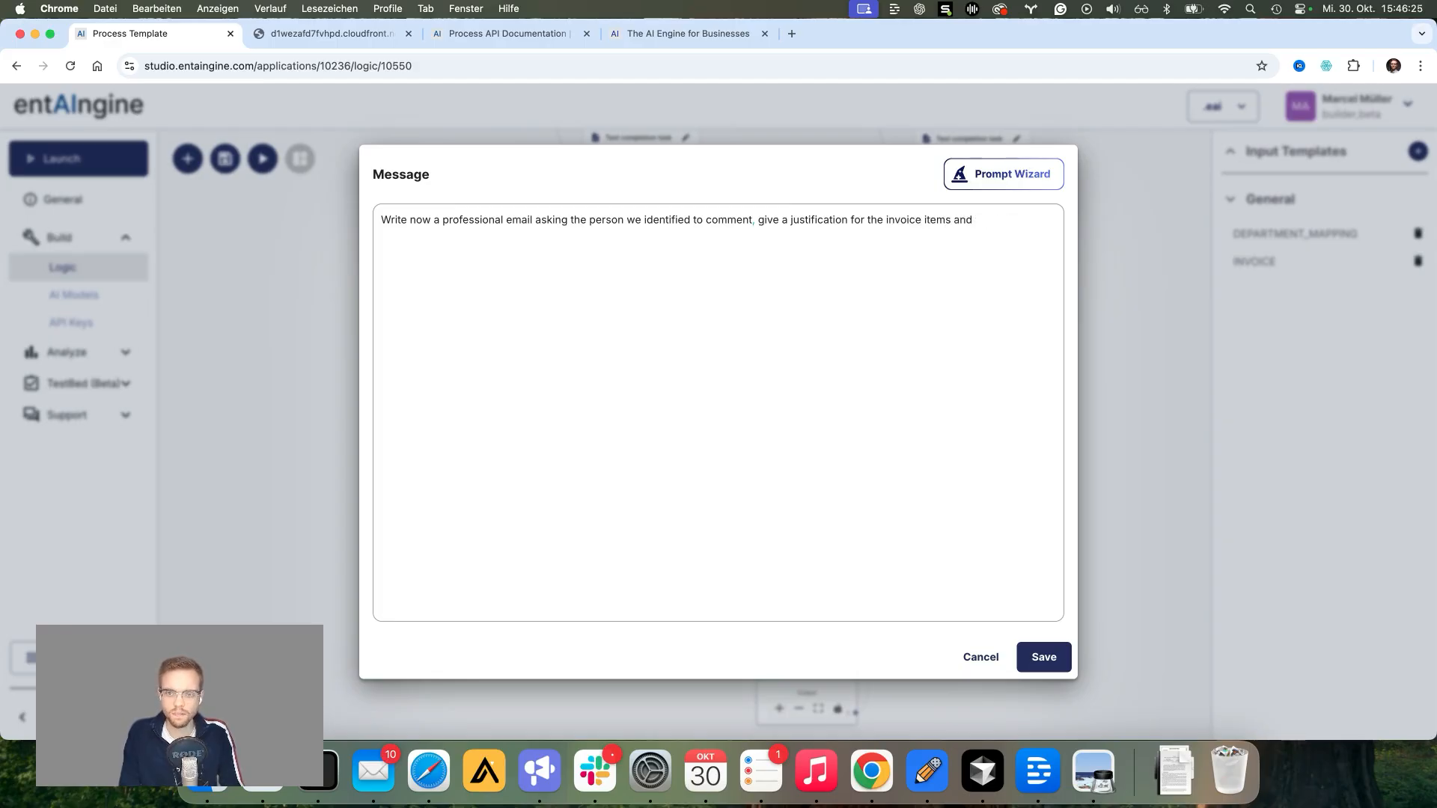
text( tell methem to)
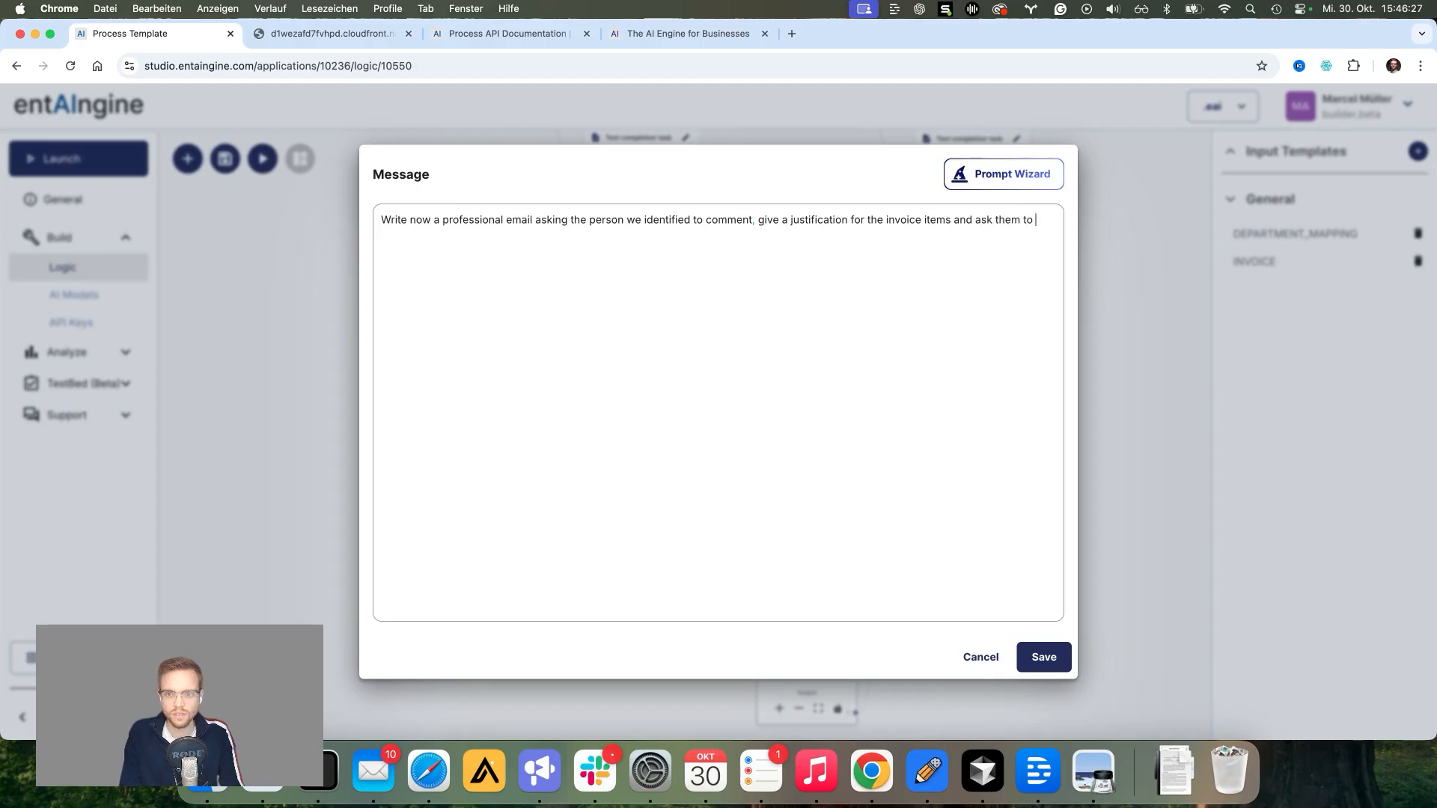
text( tell me if I should p)
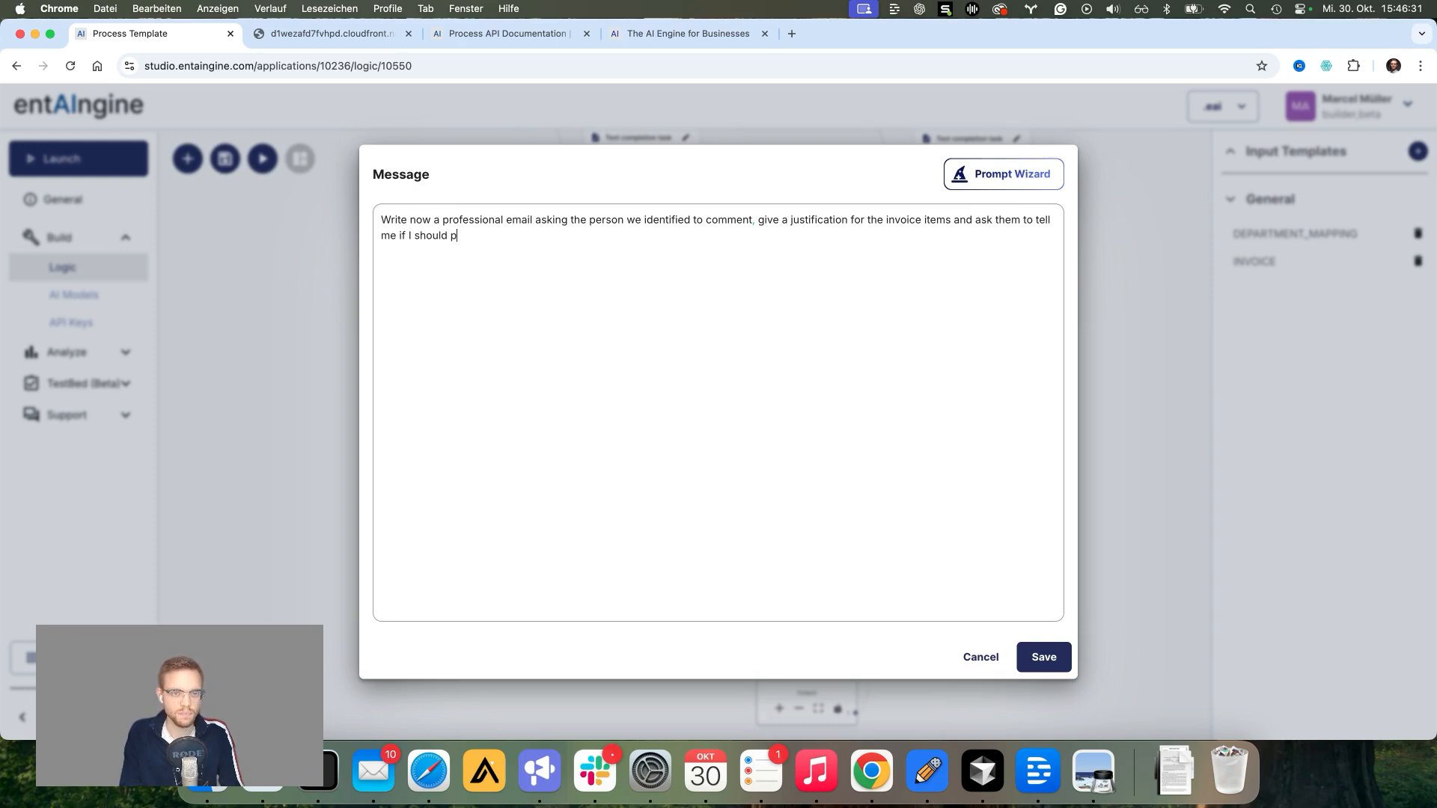
text(ay this in)
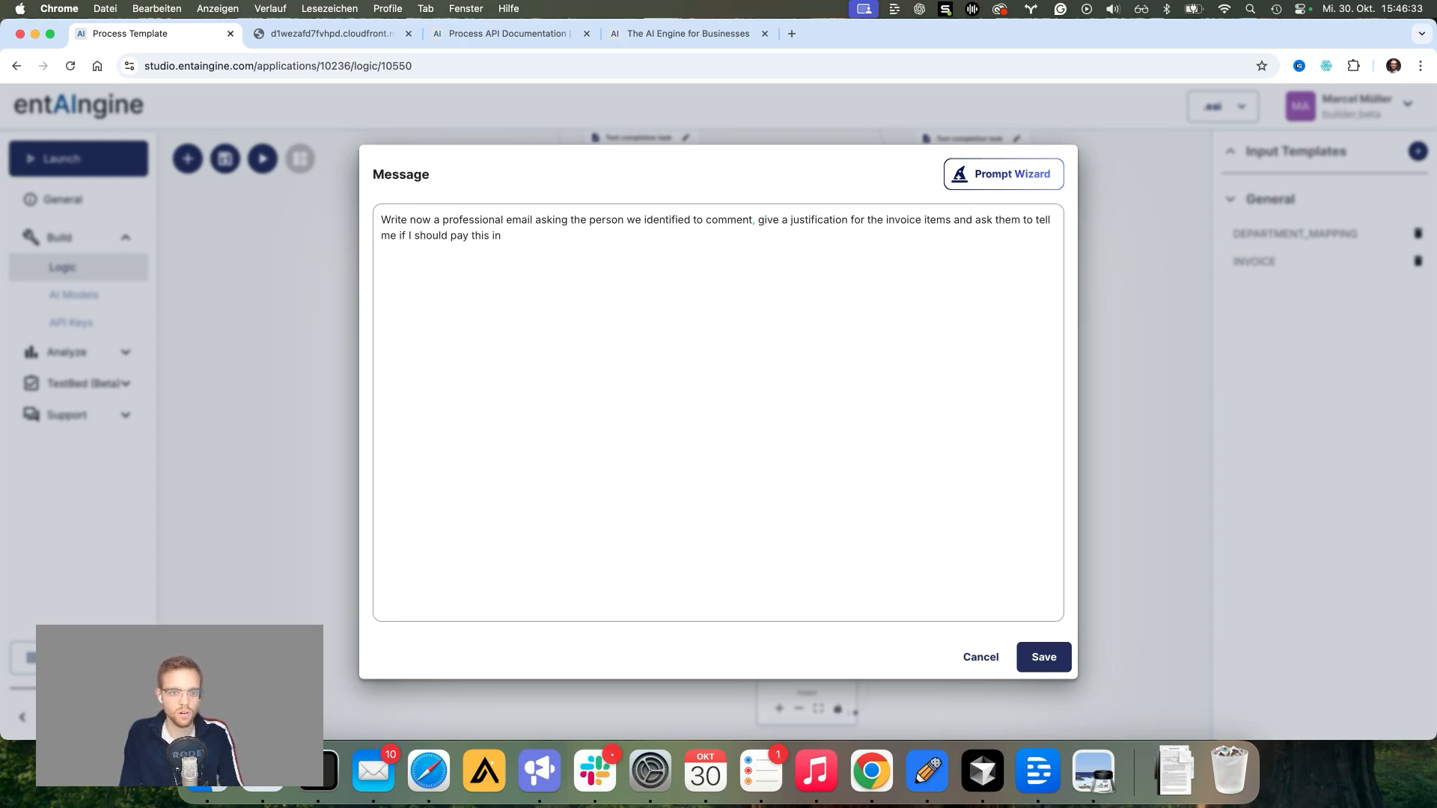
text(bovoice or not.)
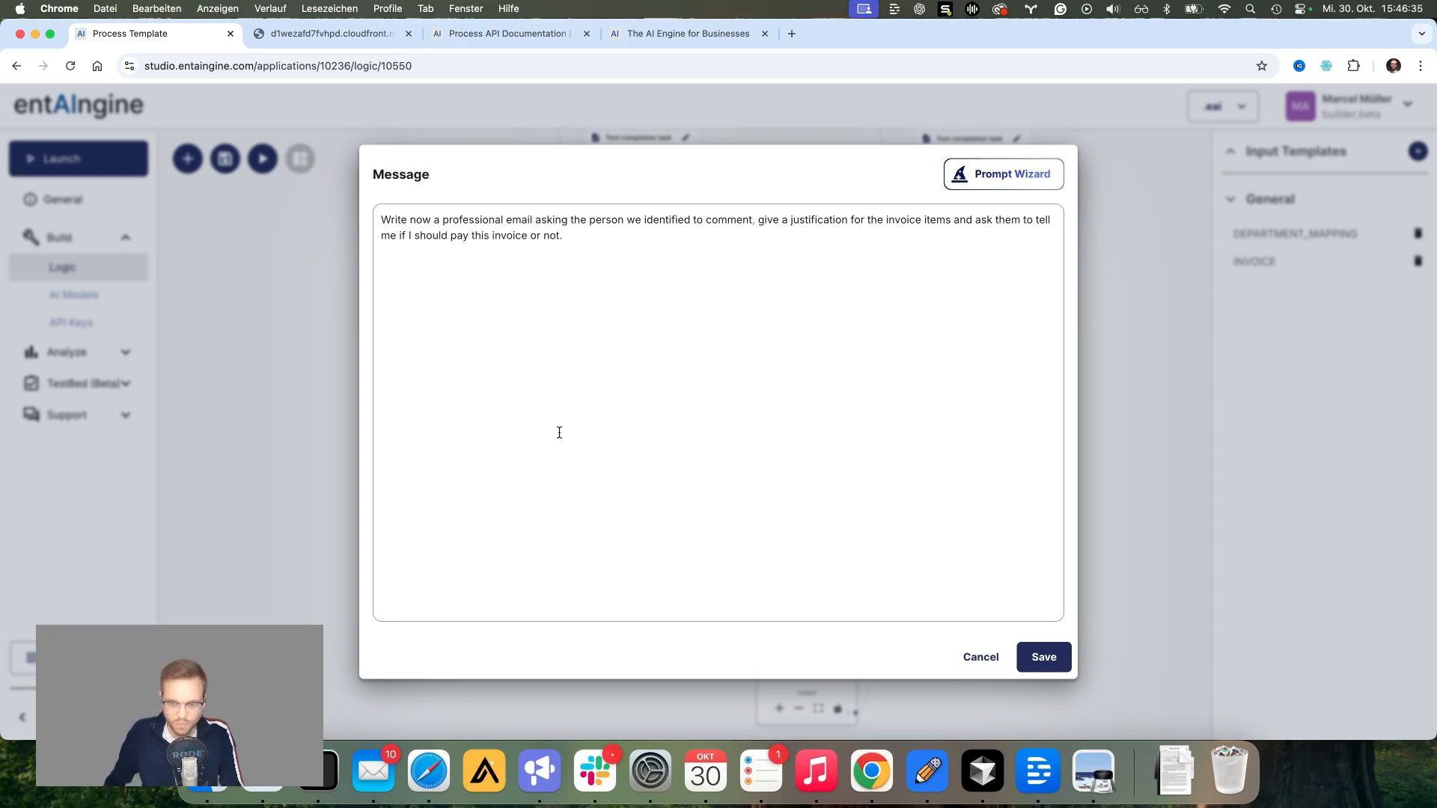
click(1042, 656)
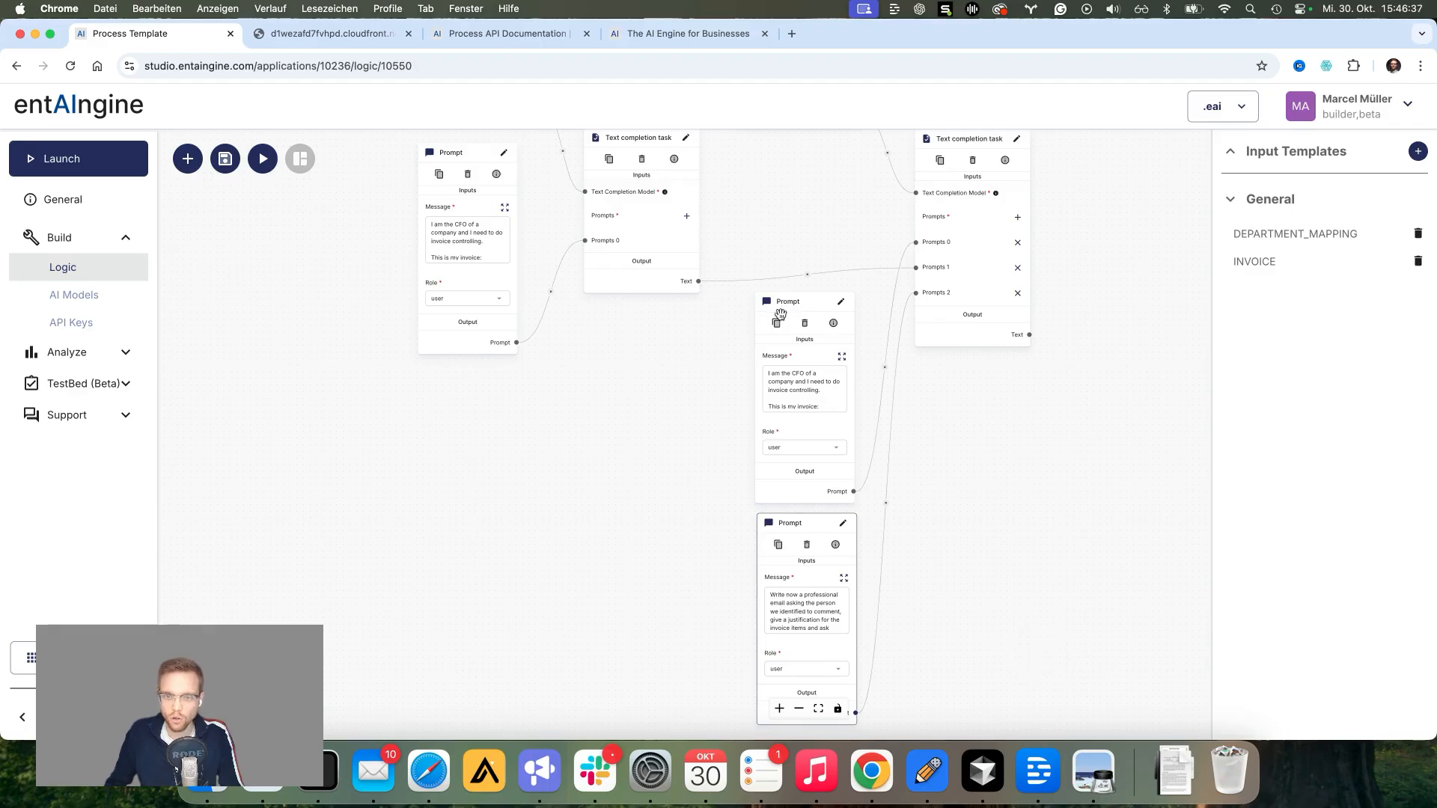
Step: Save the invoice controlling flow template and launch a test run of the flow
drag(970, 435, 948, 530)
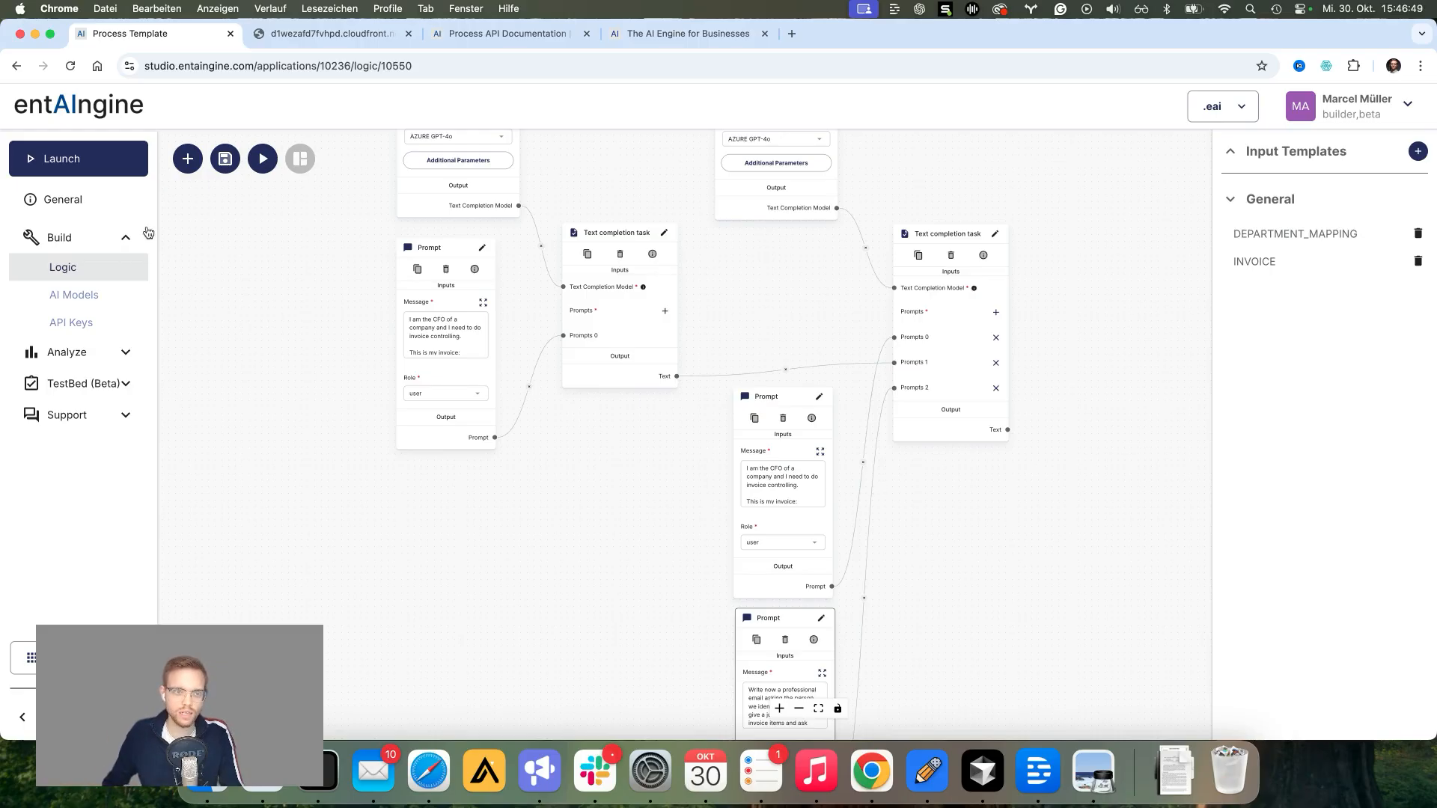
click(227, 168)
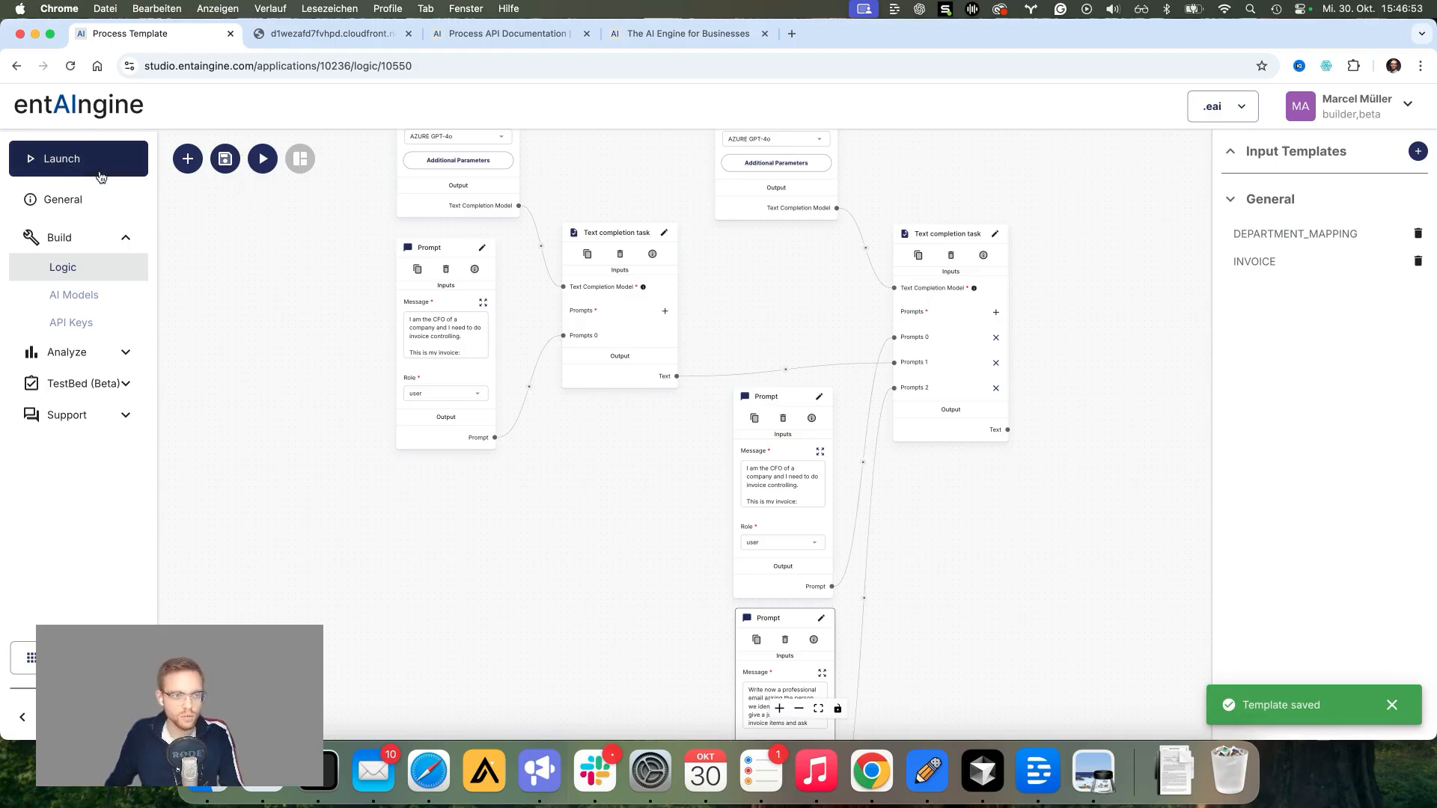
click(263, 160)
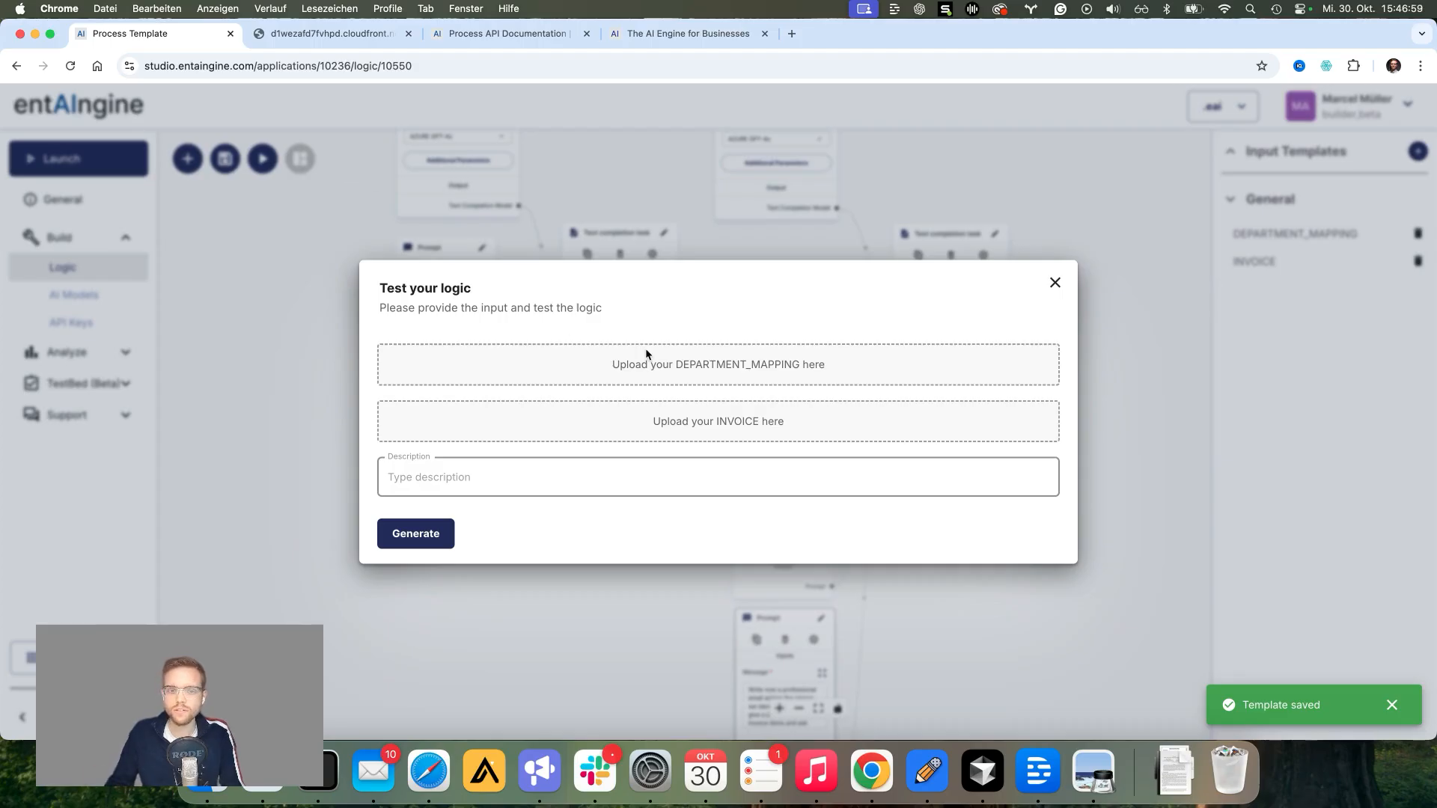
Step: Attach mapping_projects_departments.pdf as DEPARTMENT_MAPPING and example_invoice_aws.pdf as INVOICE, then generate results
click(696, 368)
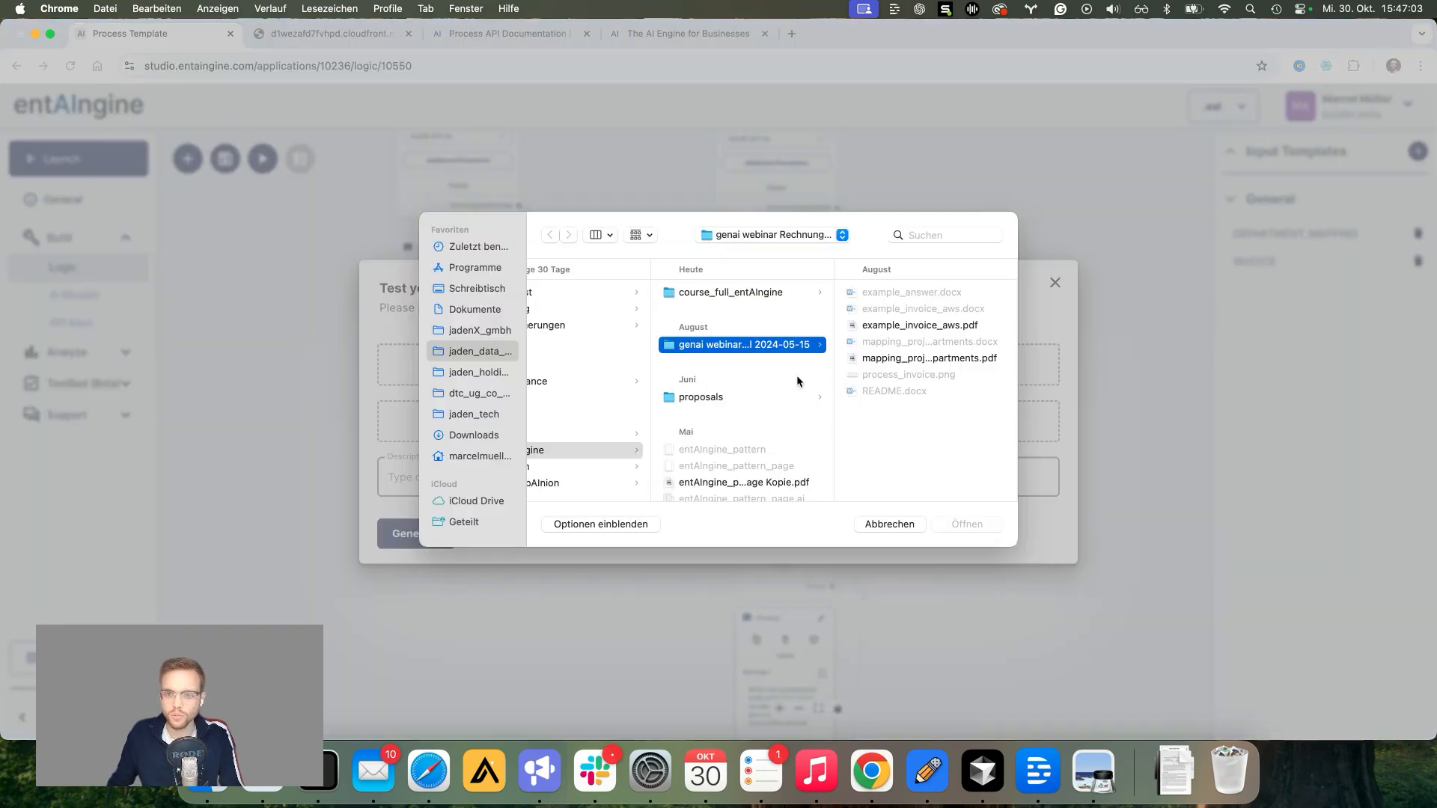
click(925, 358)
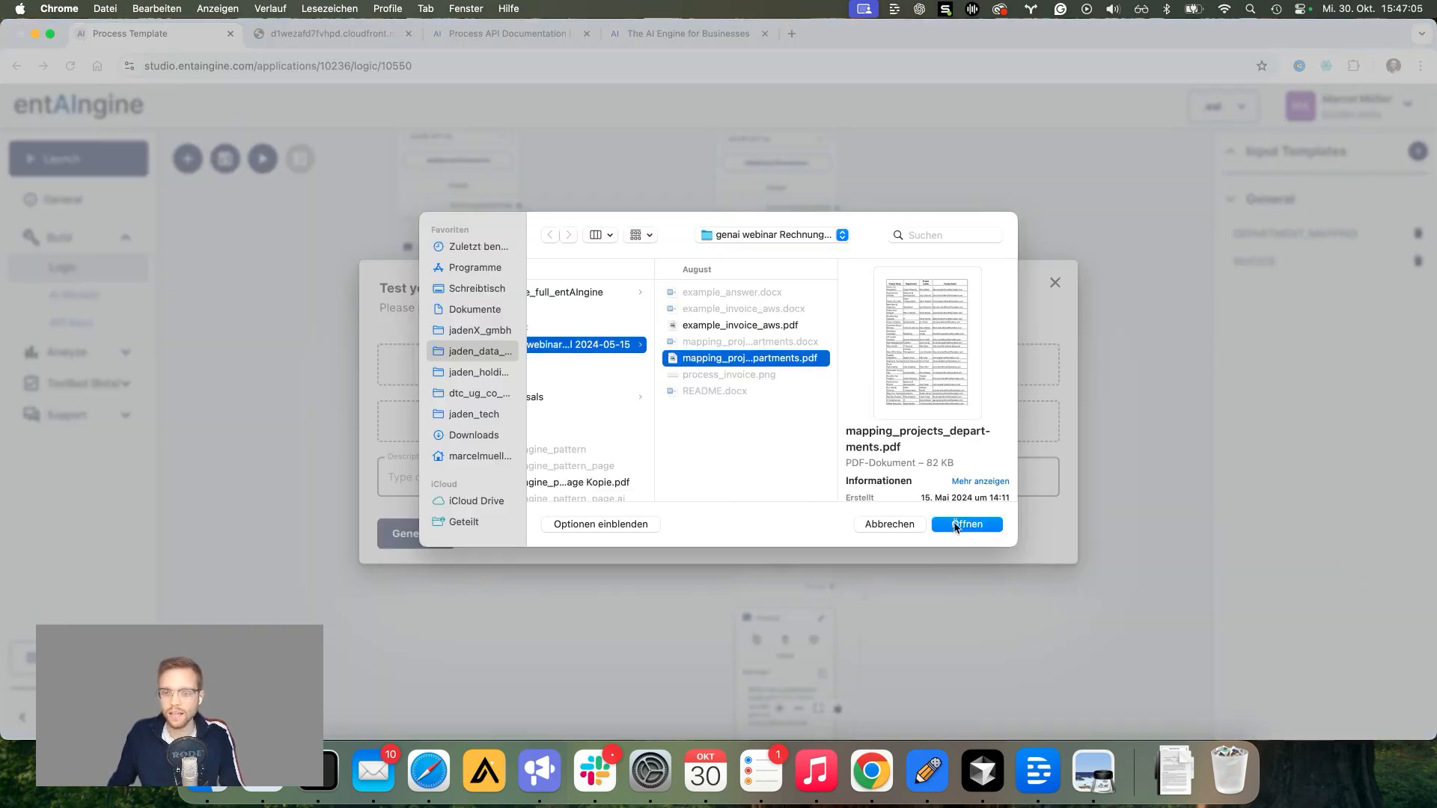
click(958, 524)
click(743, 429)
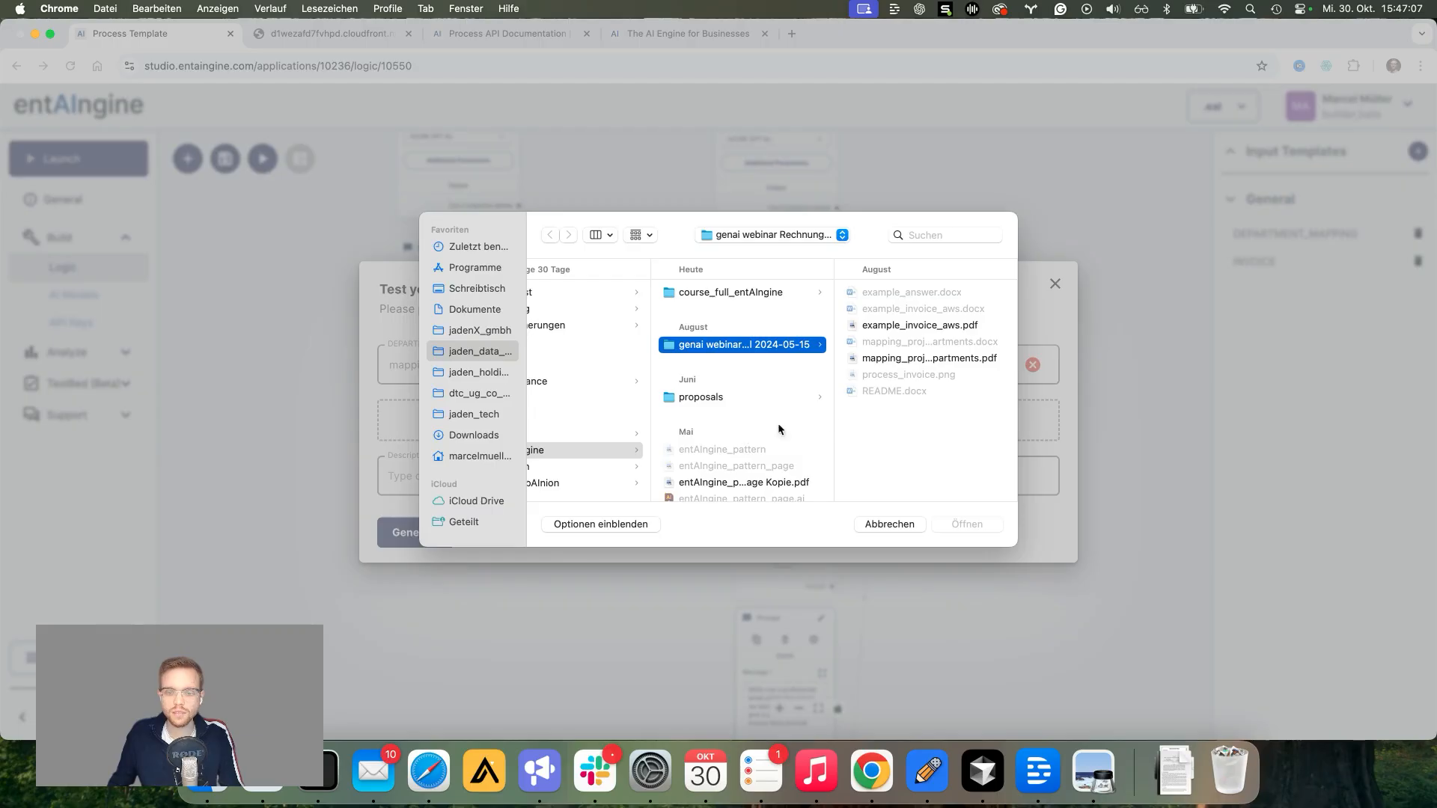
click(916, 325)
click(948, 526)
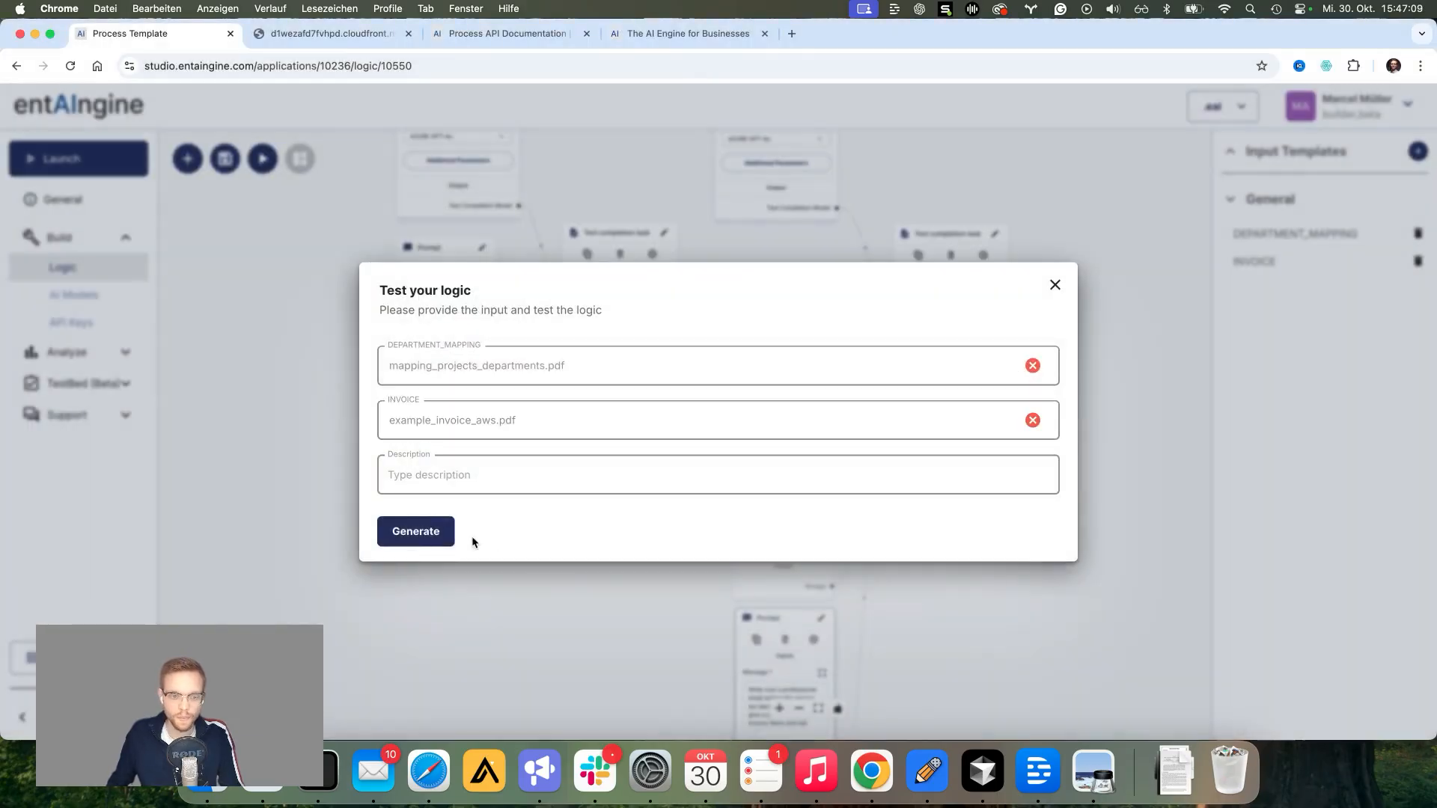
click(464, 534)
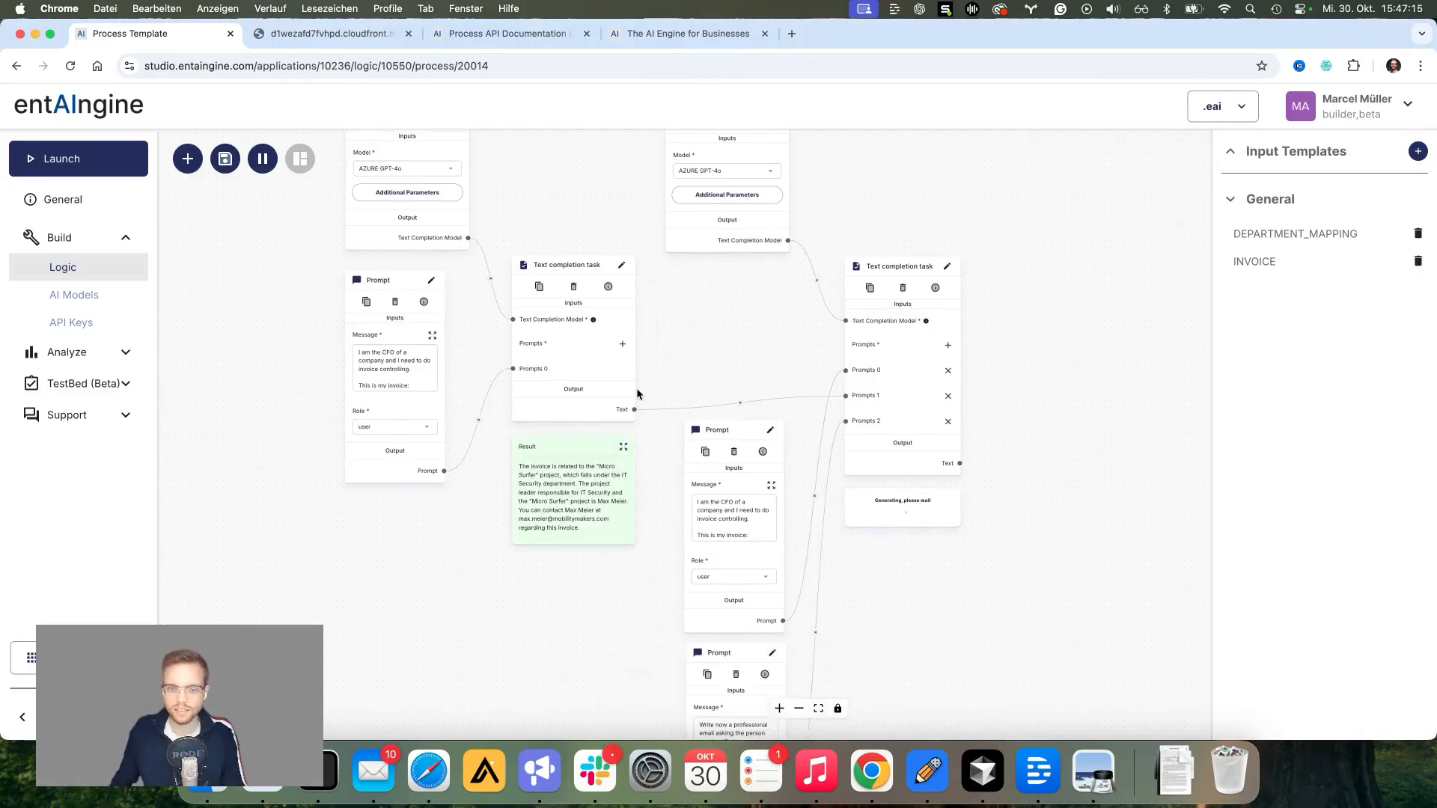
Step: Expand the second task's Result and read the drafted email asking the Micro Surfer project leader for justification
scroll(636, 388, up, 3)
drag(689, 358, 734, 294)
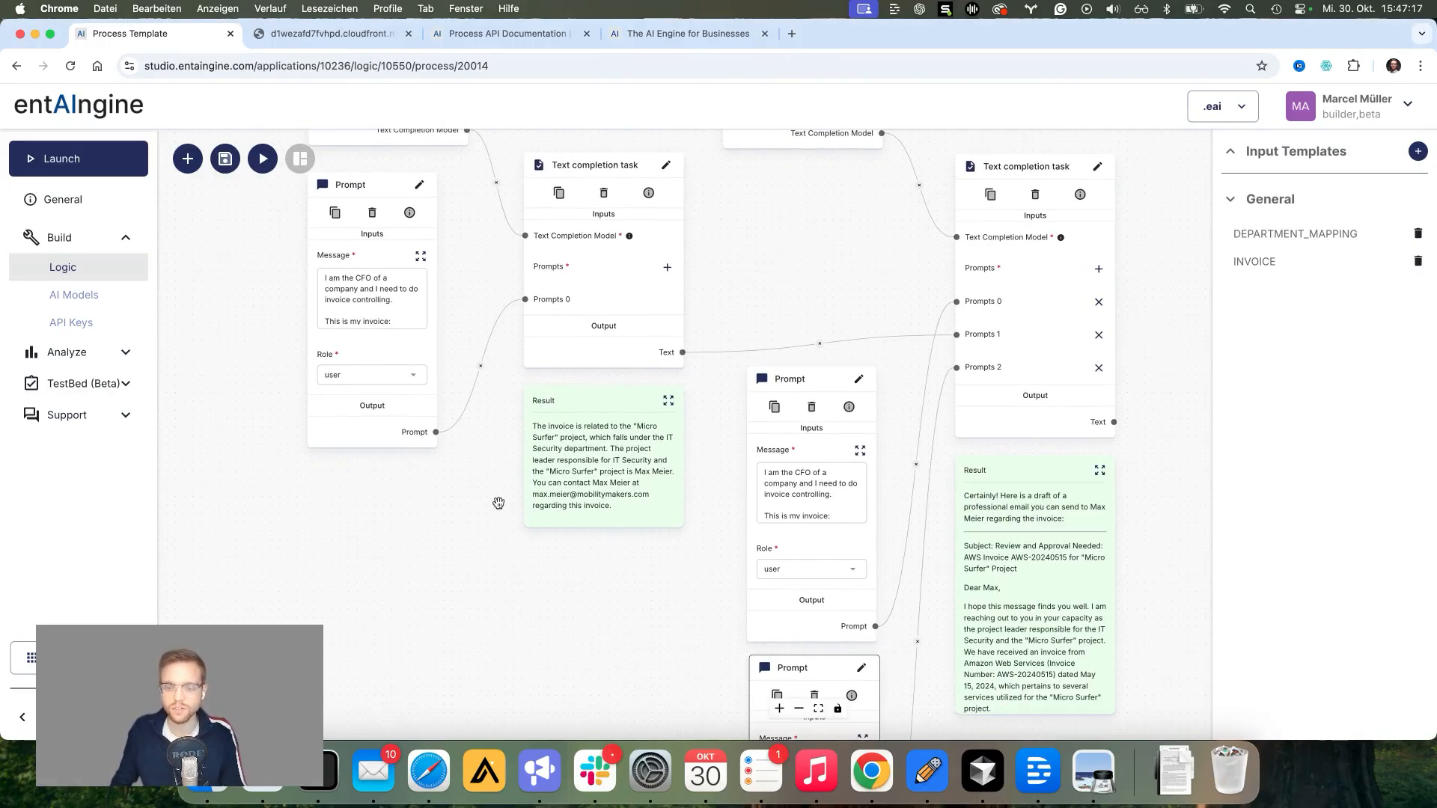
scroll(584, 453, up, 1)
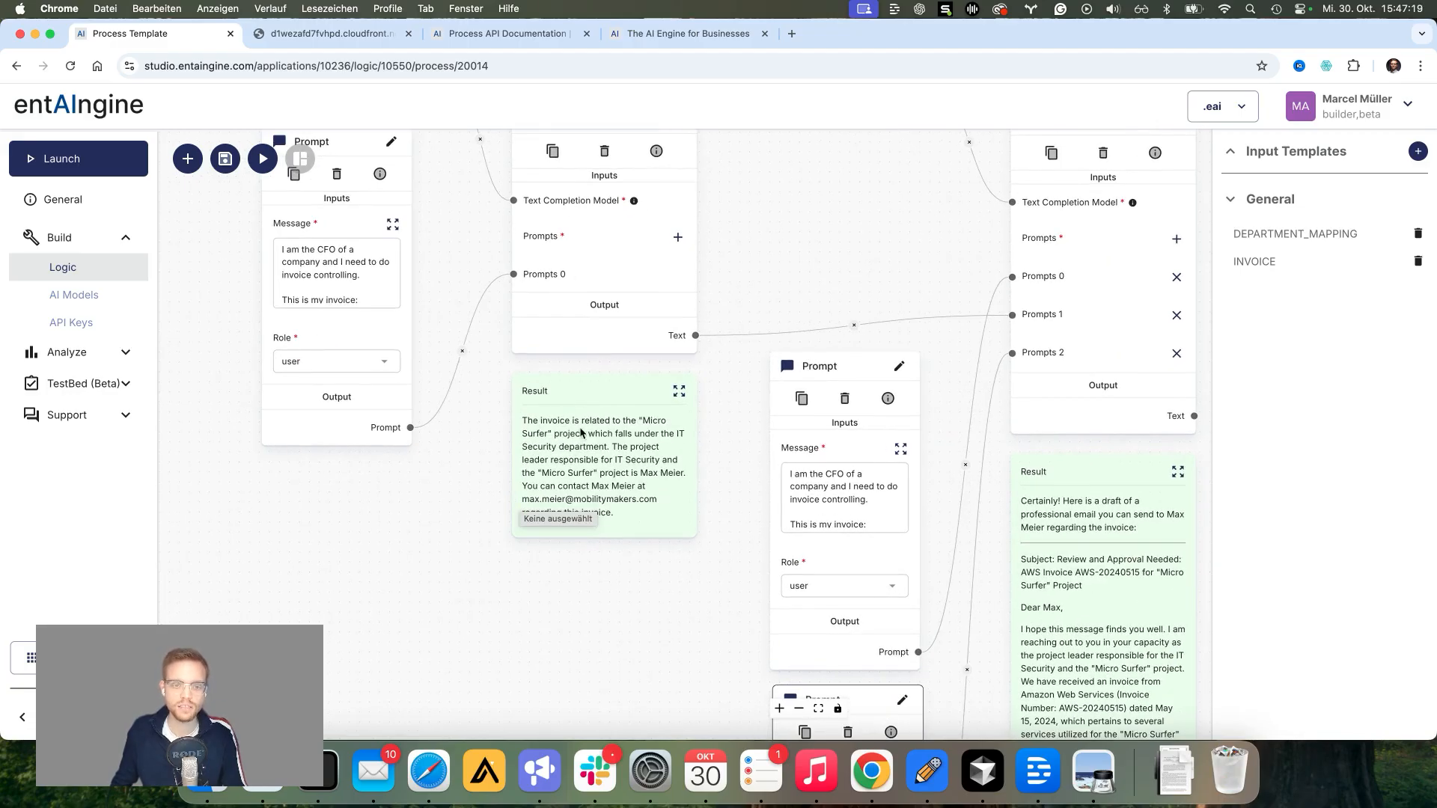
scroll(580, 448, up, 1)
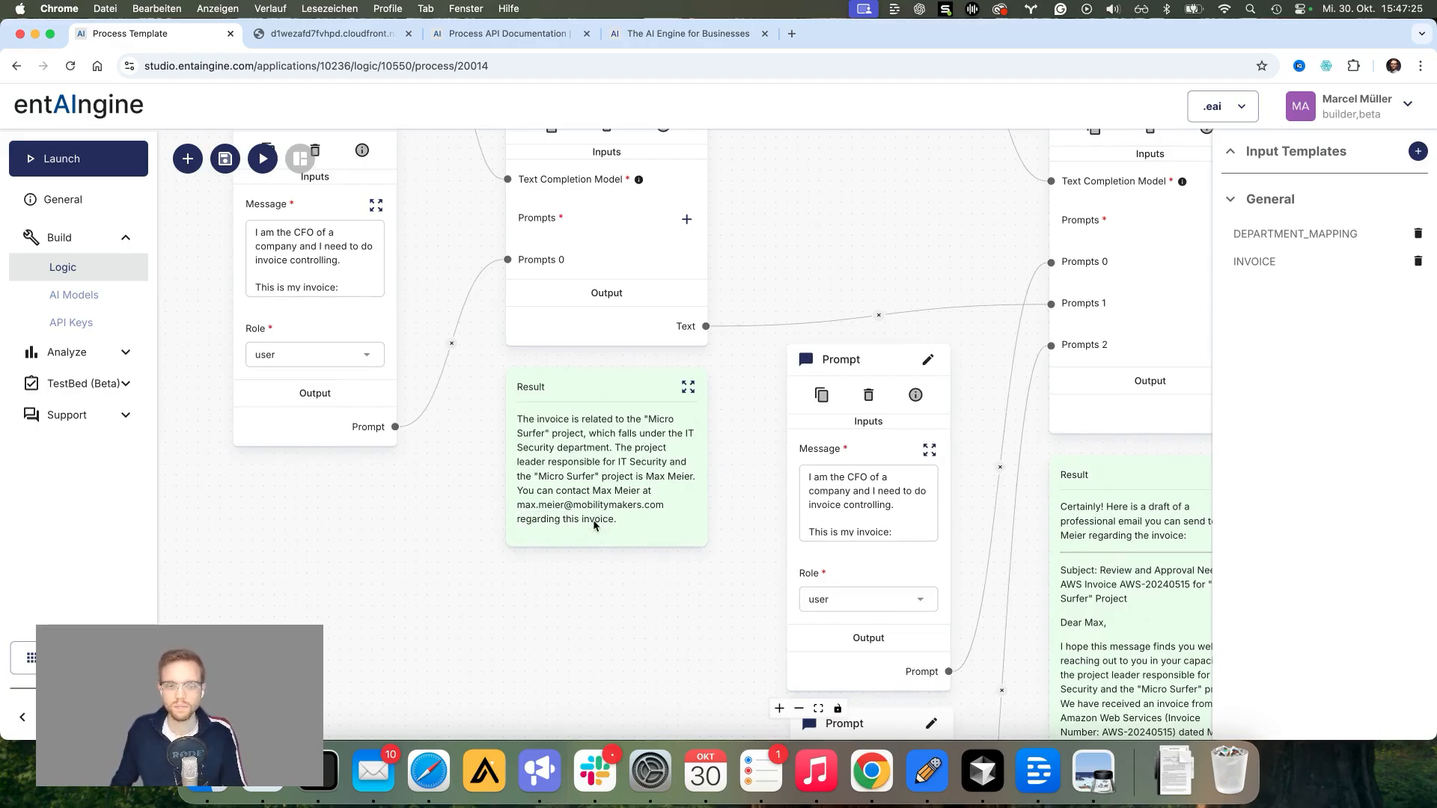
drag(663, 599, 387, 563)
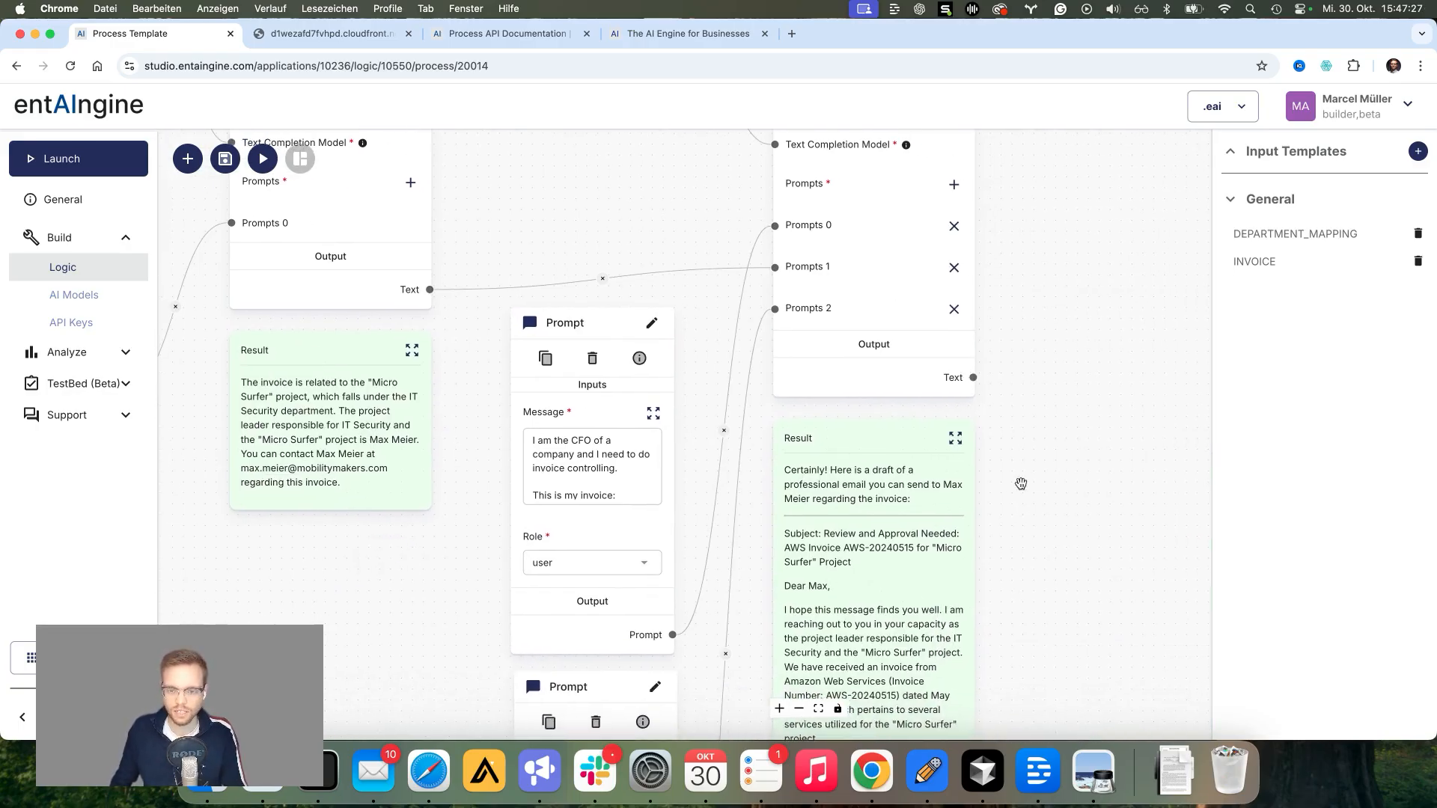
click(955, 439)
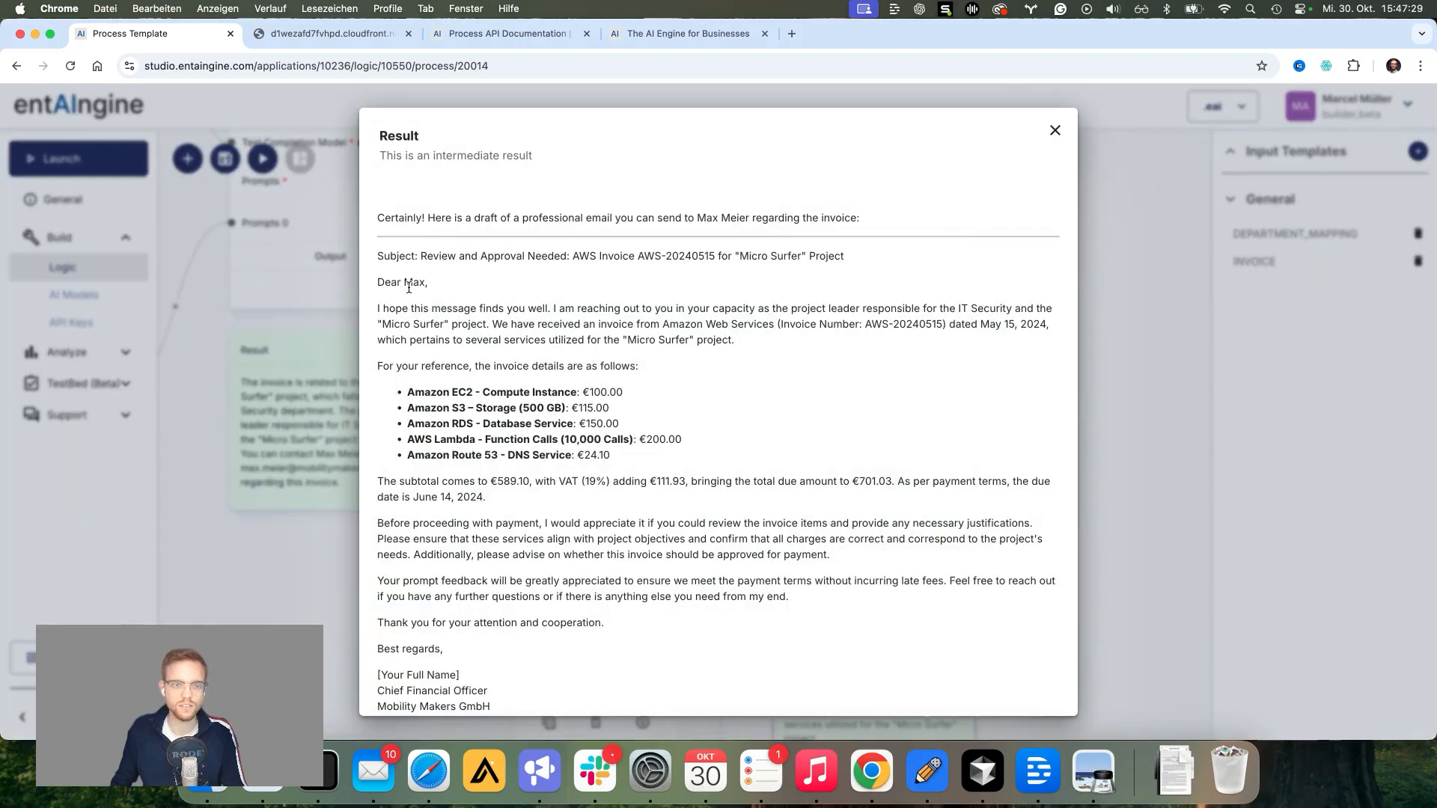
drag(379, 284, 425, 283)
click(588, 330)
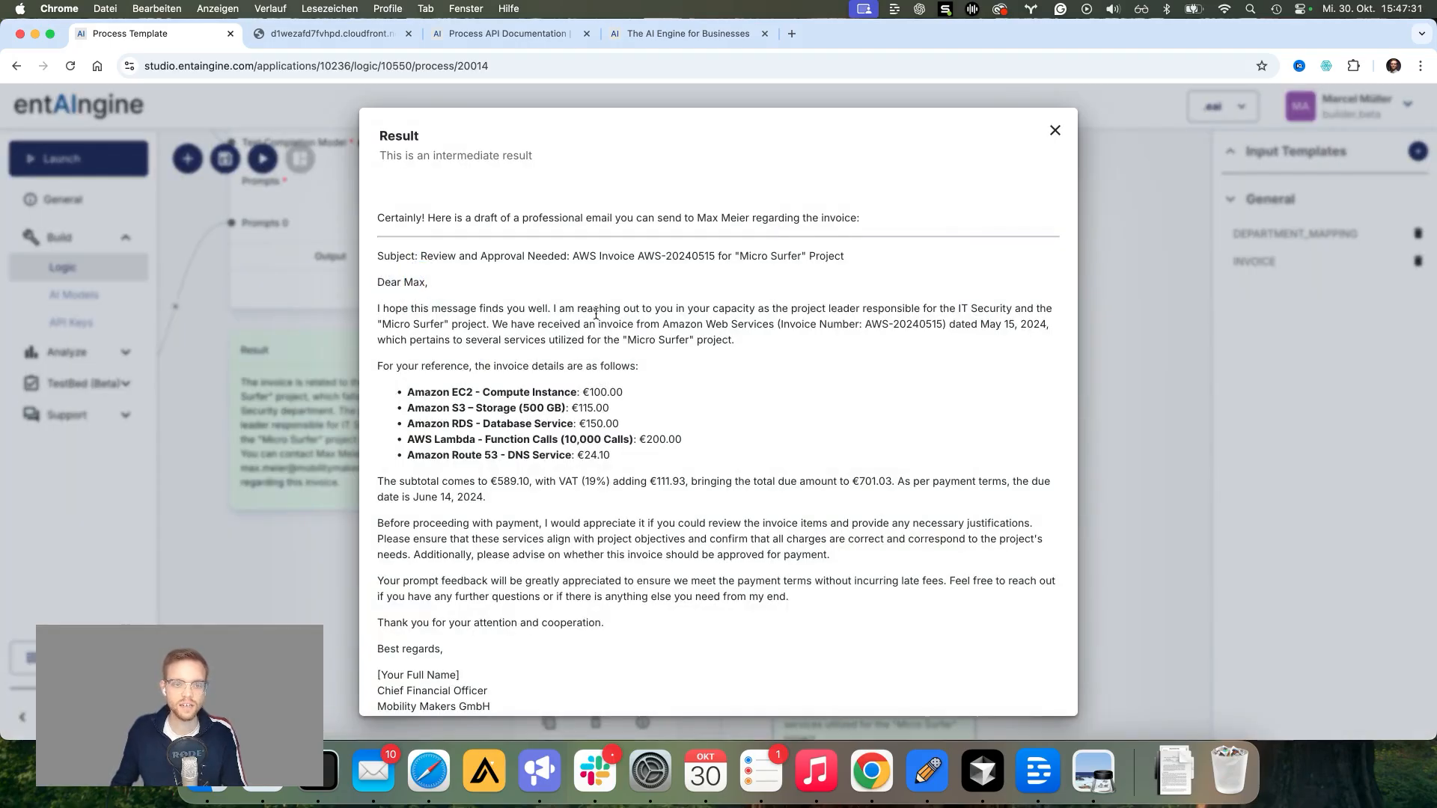
scroll(597, 320, down, 2)
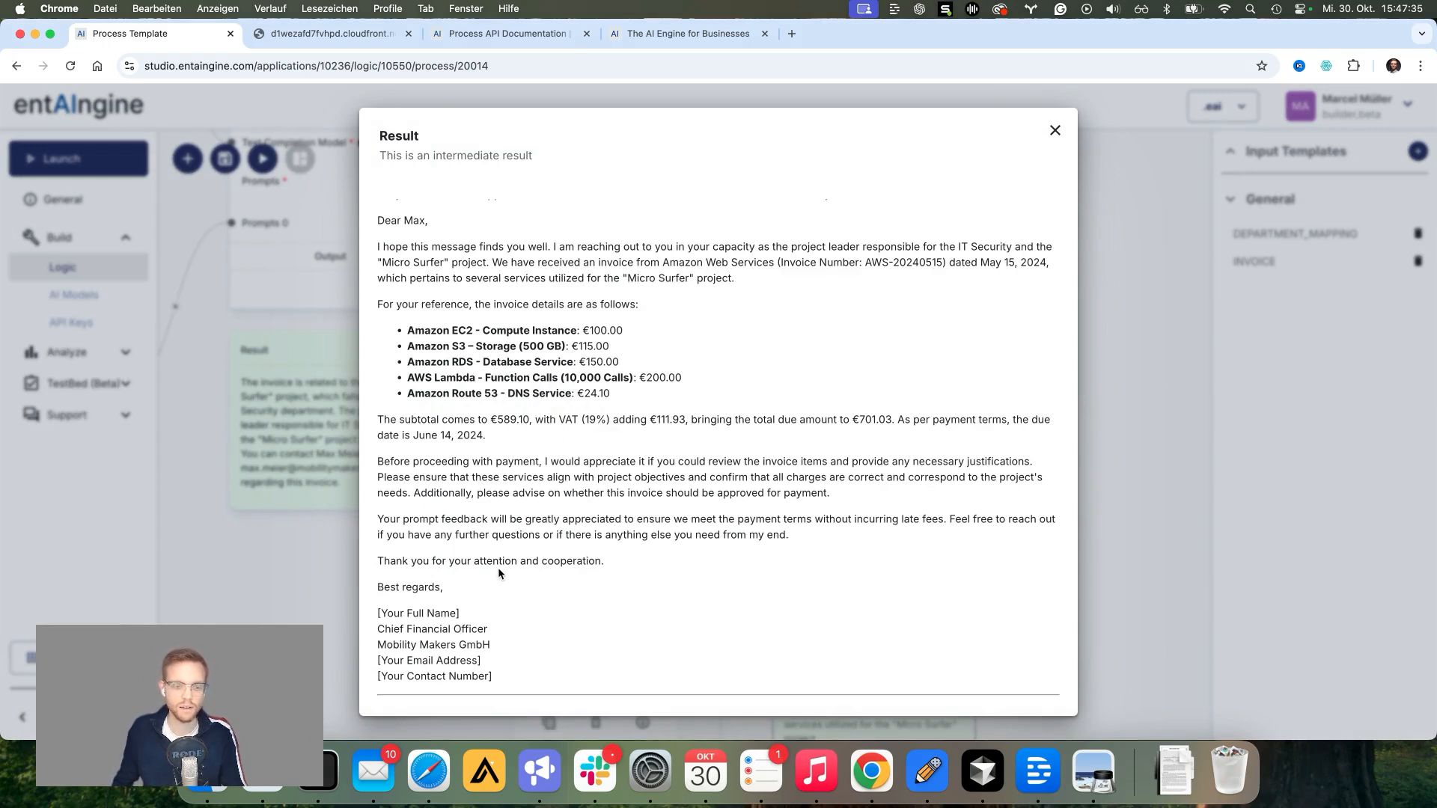
click(1055, 131)
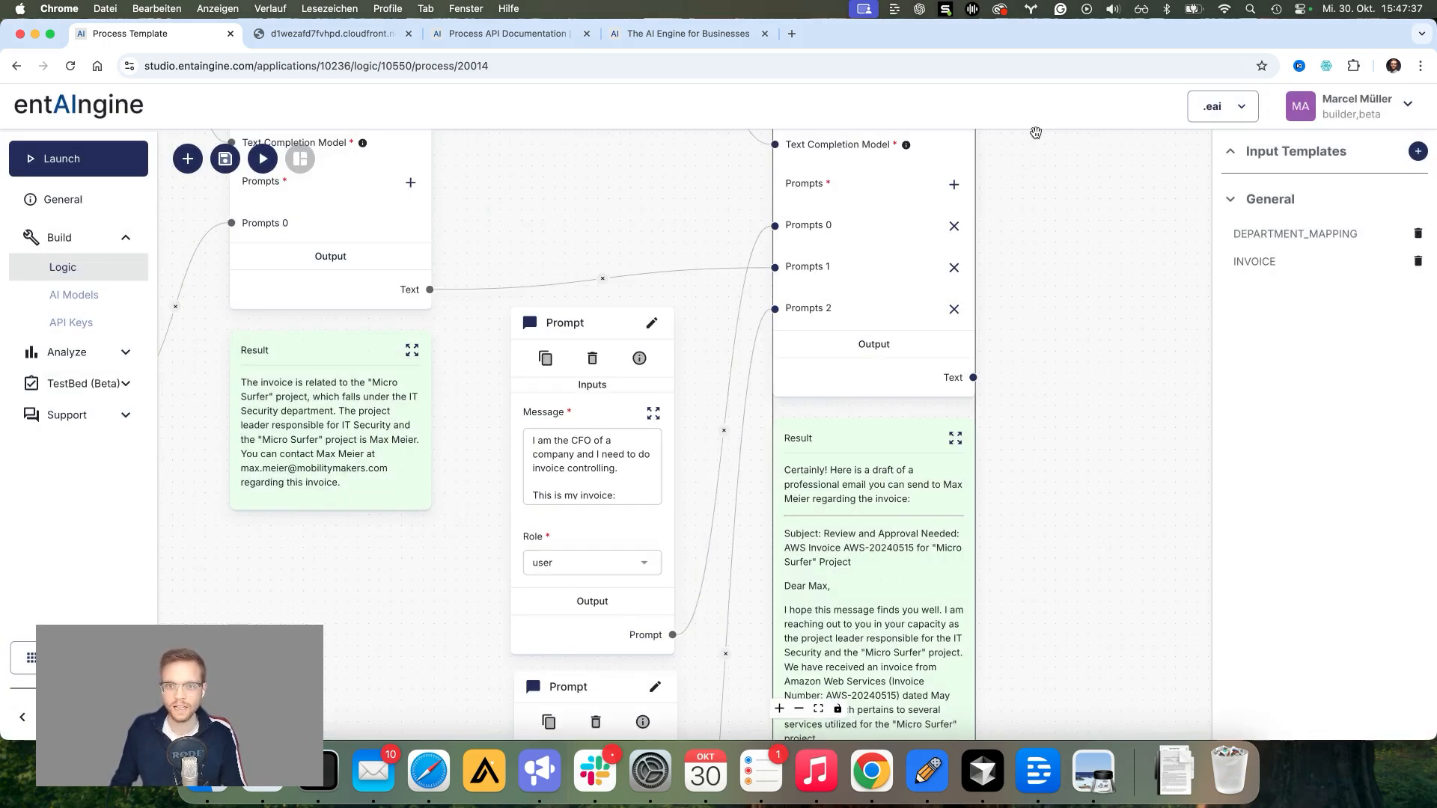
drag(648, 237, 677, 284)
scroll(678, 284, down, 3)
Step: Select AZURE GPT-4o mini in the left Text Completion Model's Model list and save the template
drag(610, 250, 808, 424)
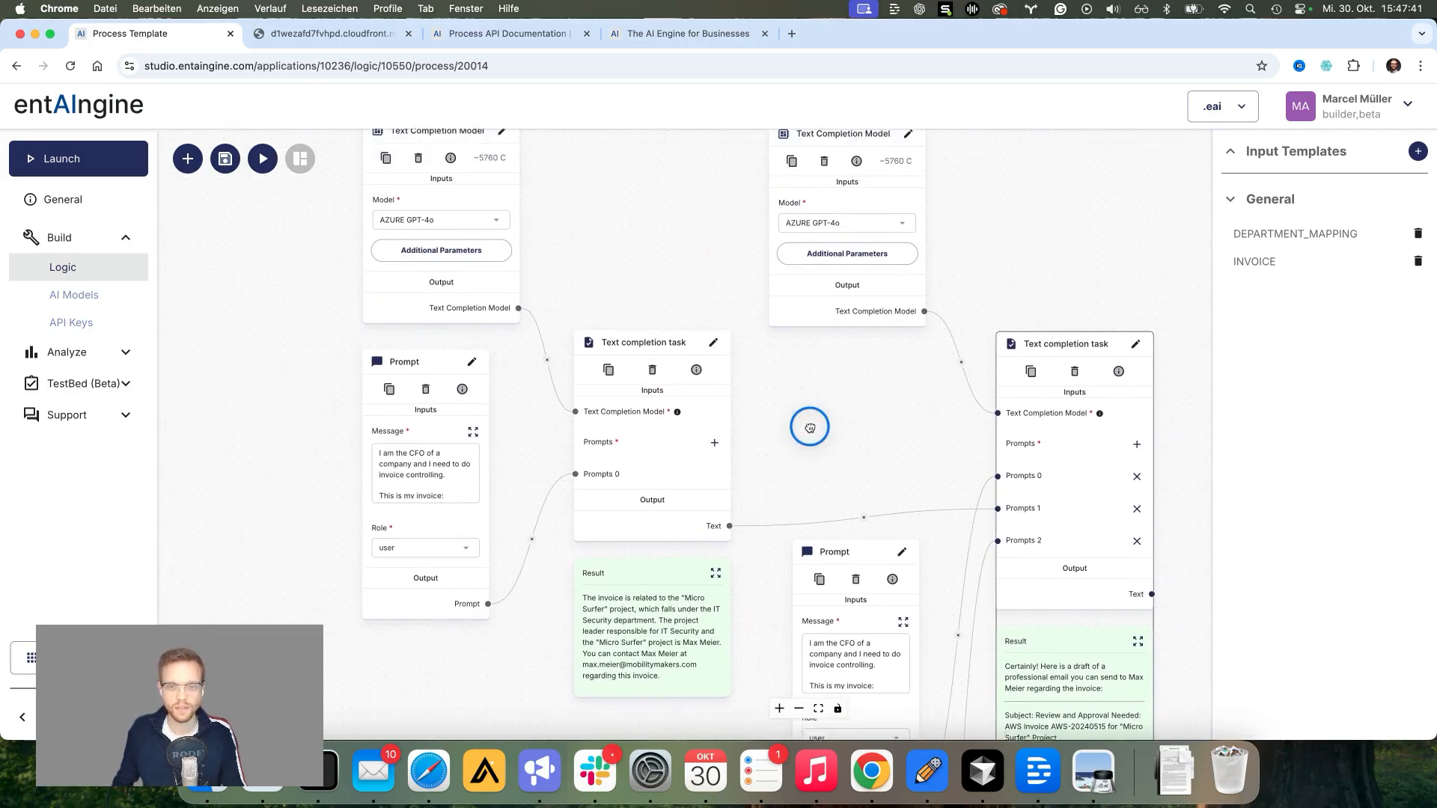
scroll(807, 428, down, 1)
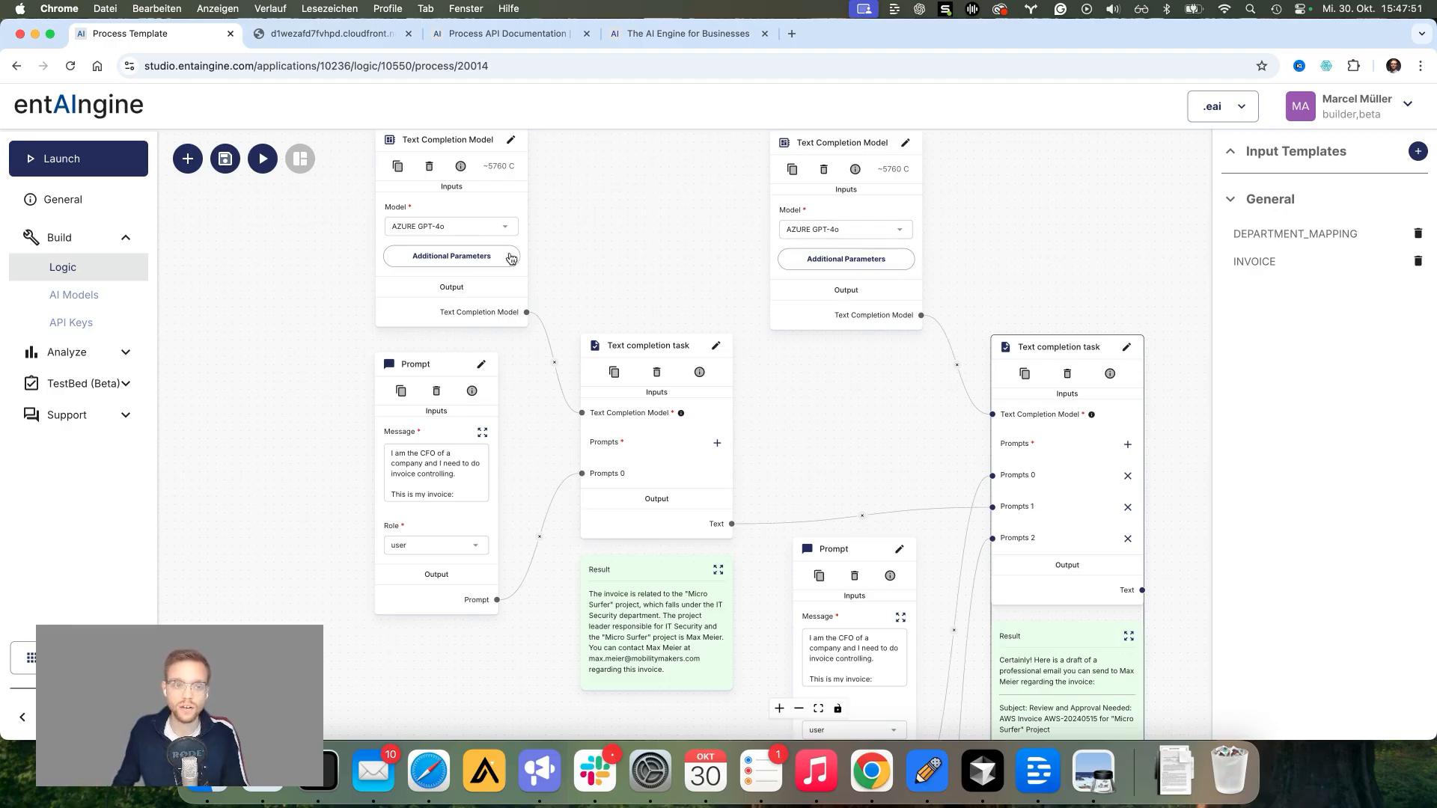
click(505, 226)
scroll(465, 434, down, 5)
scroll(466, 434, down, 3)
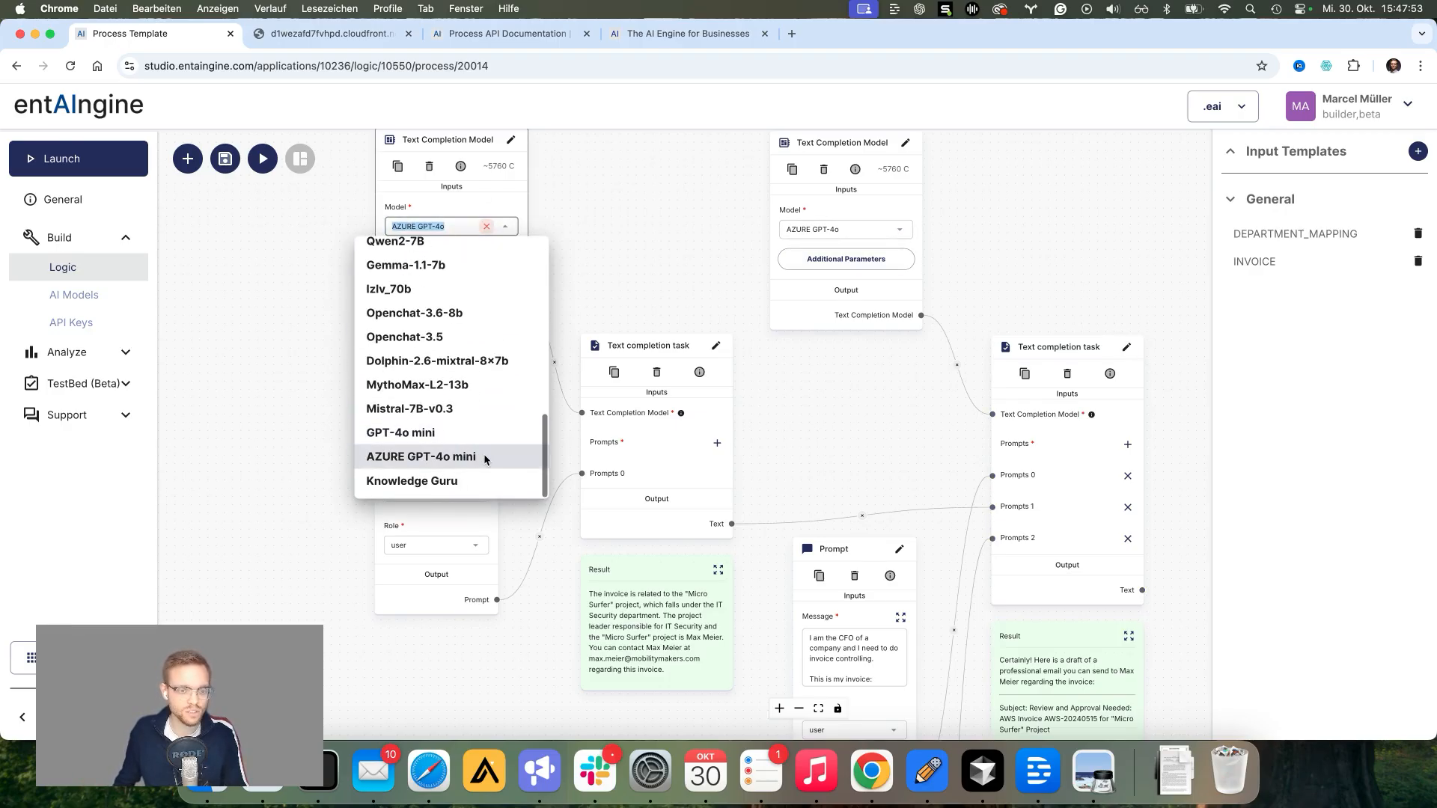
click(468, 458)
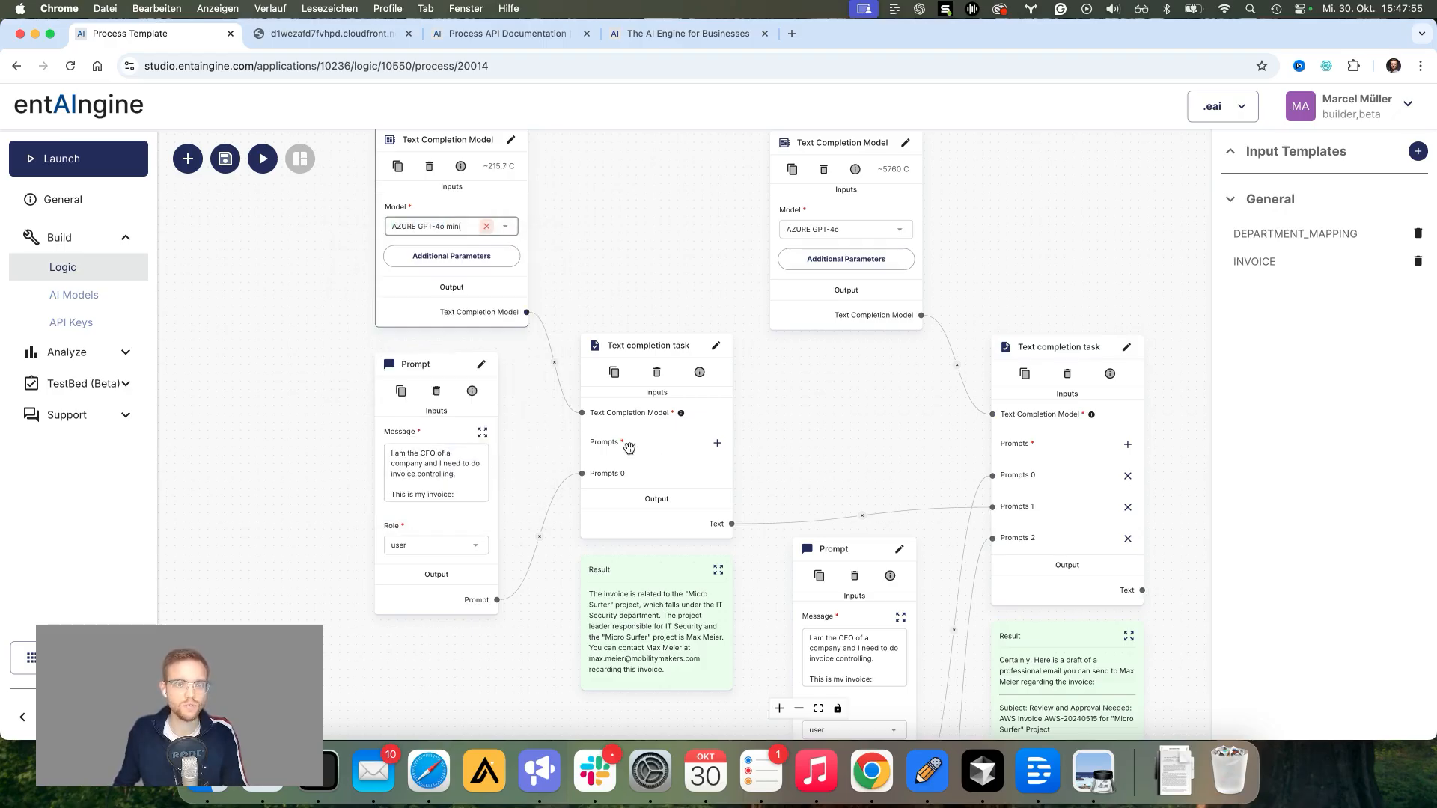
click(224, 158)
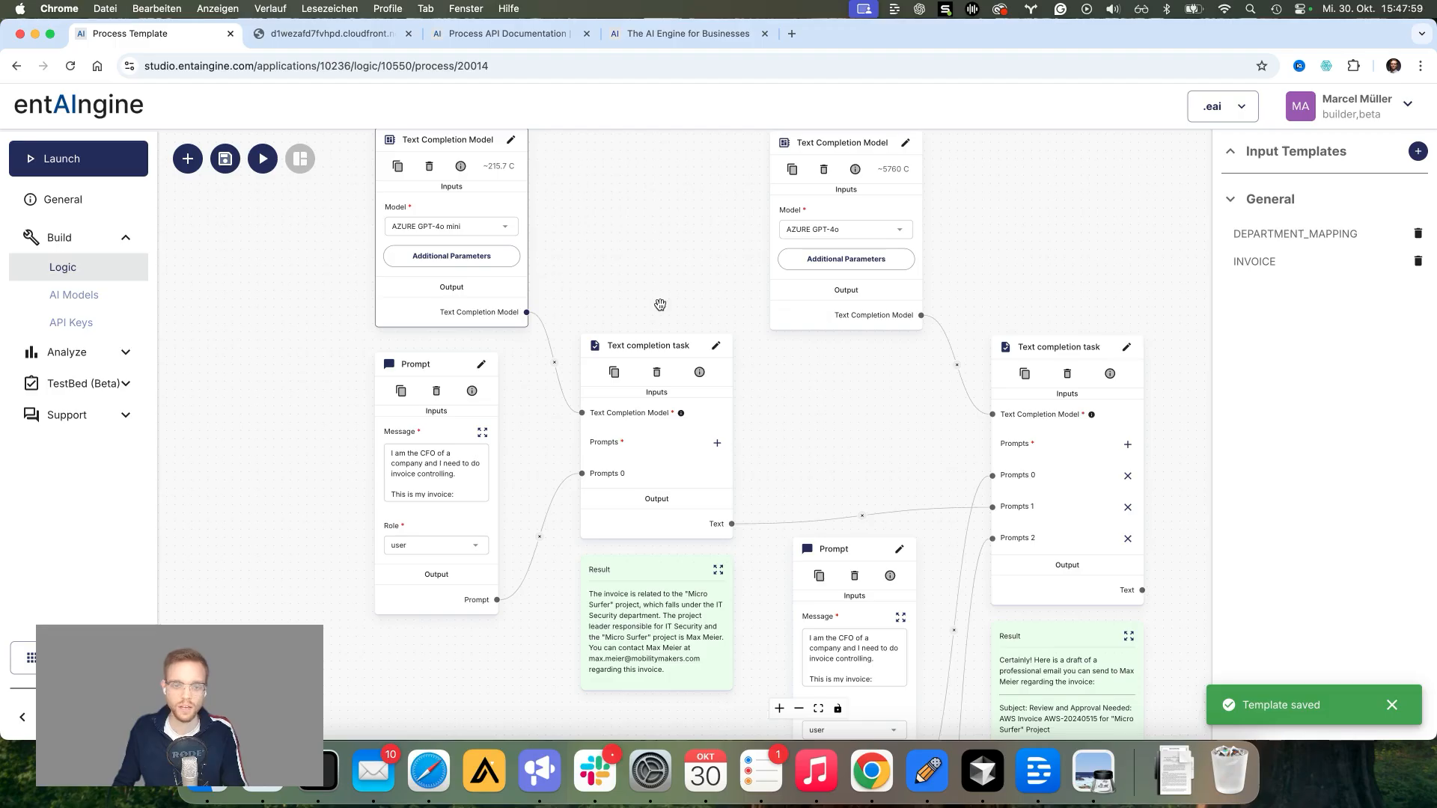
drag(789, 423, 719, 469)
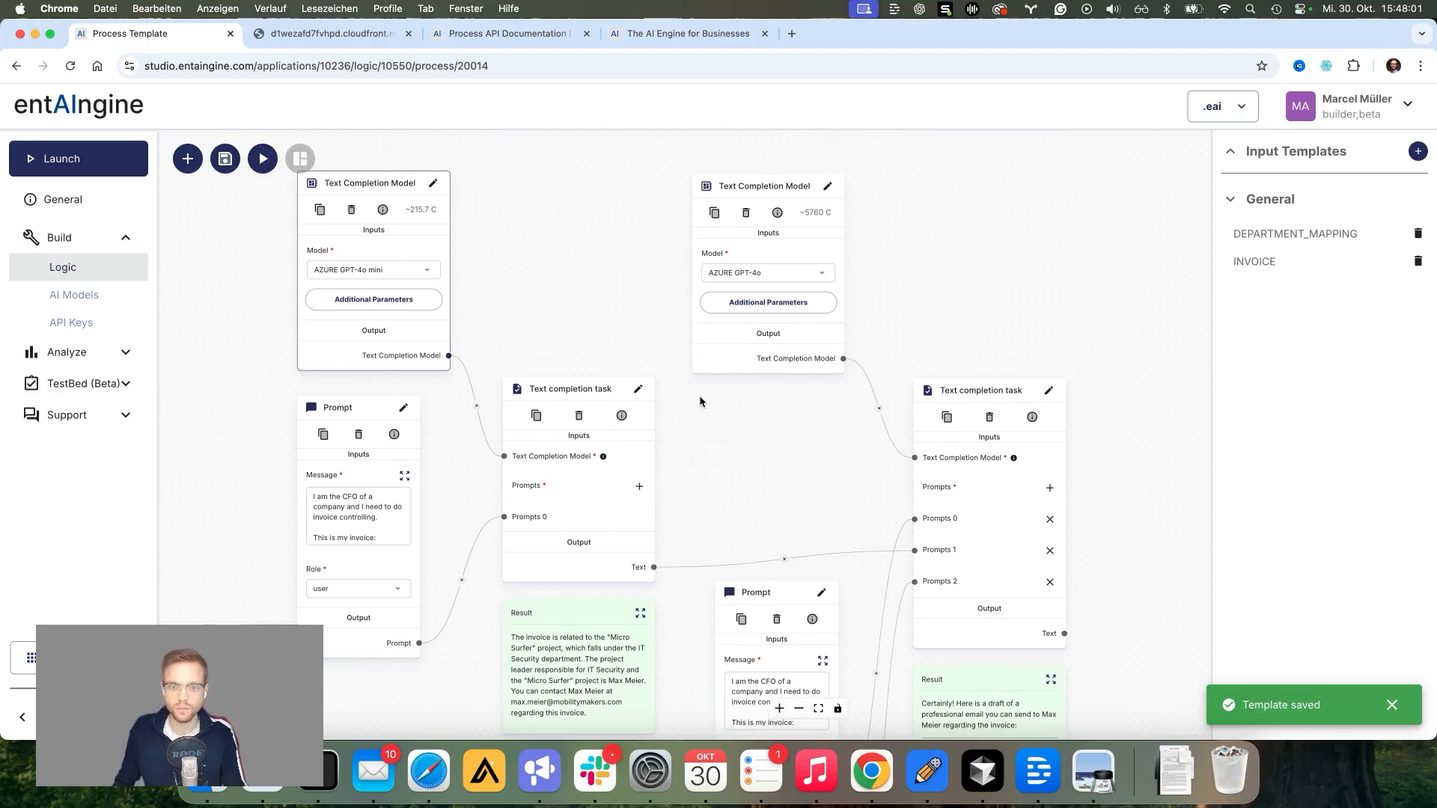